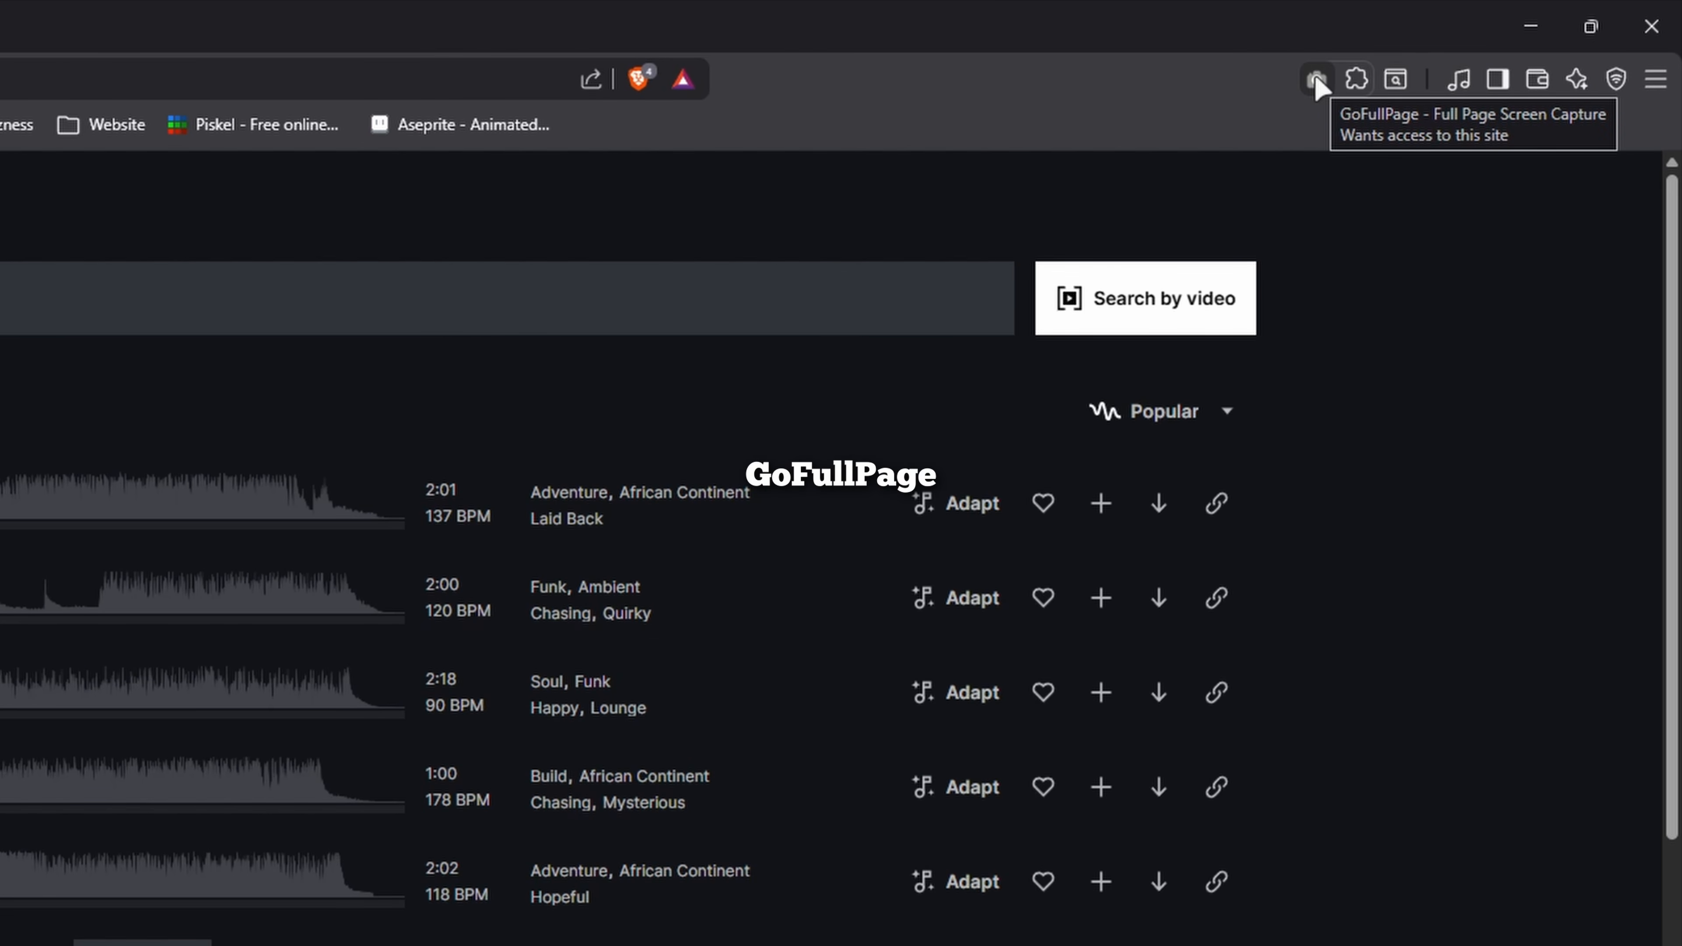
Capture a full-page screenshot of the music web page with the GoFullPage extension
click(1317, 80)
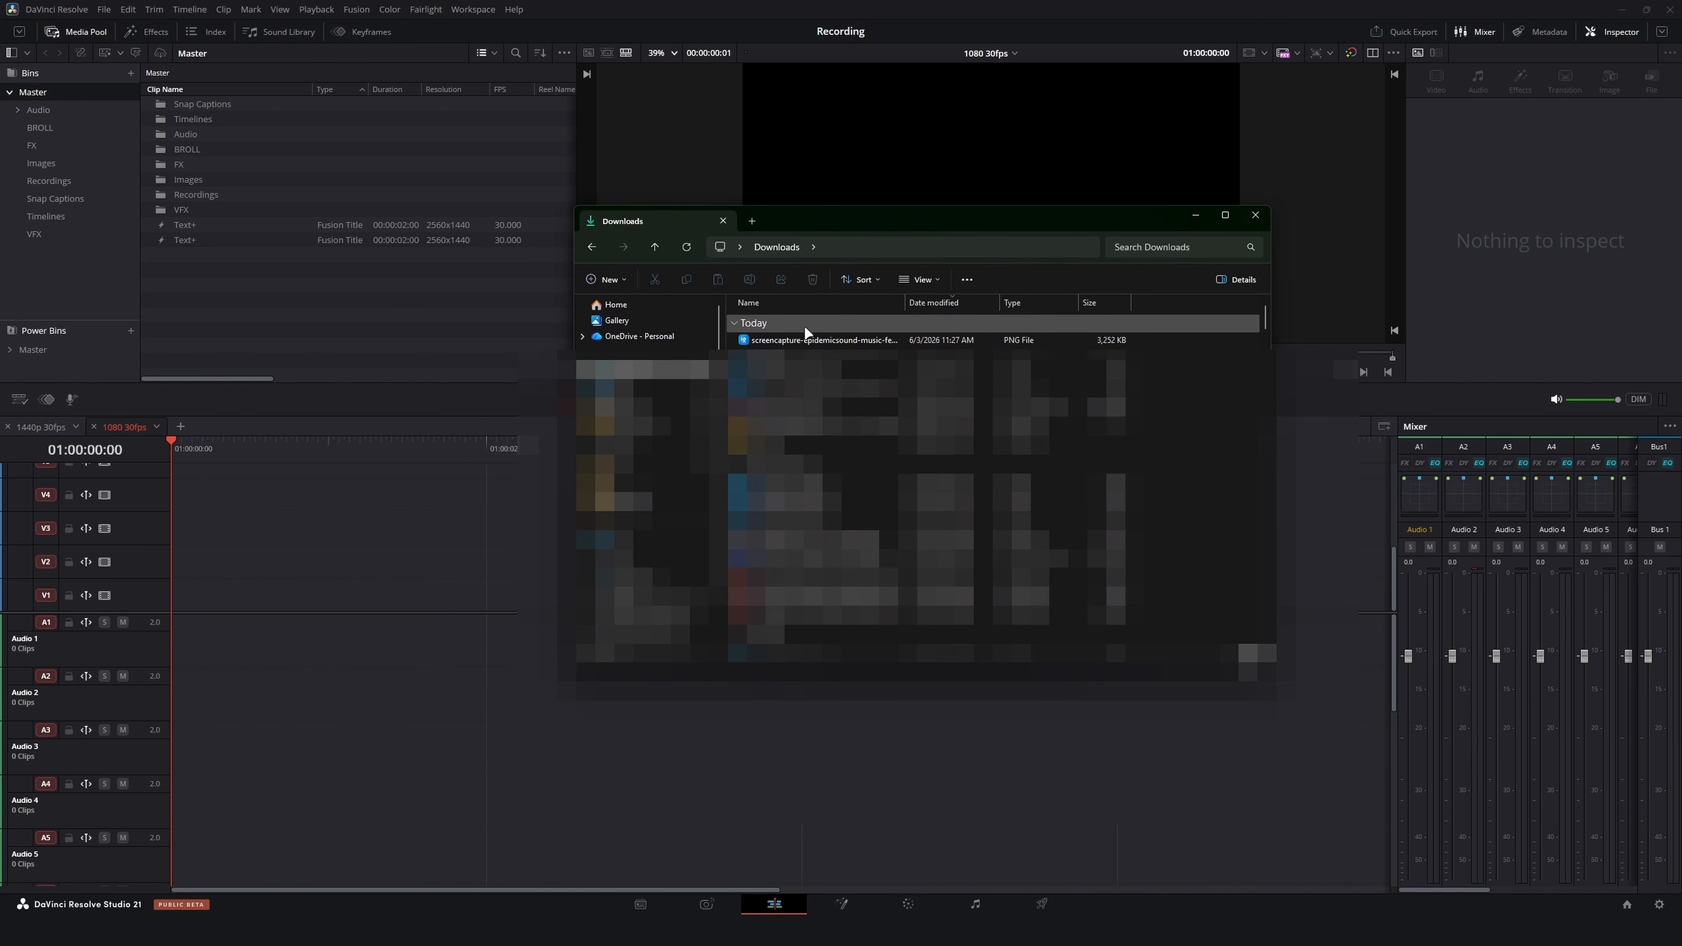
In DaVinci Resolve, import the captured PNG from Downloads into the Master bin and place it at the start of video track V1
drag(879, 417, 315, 335)
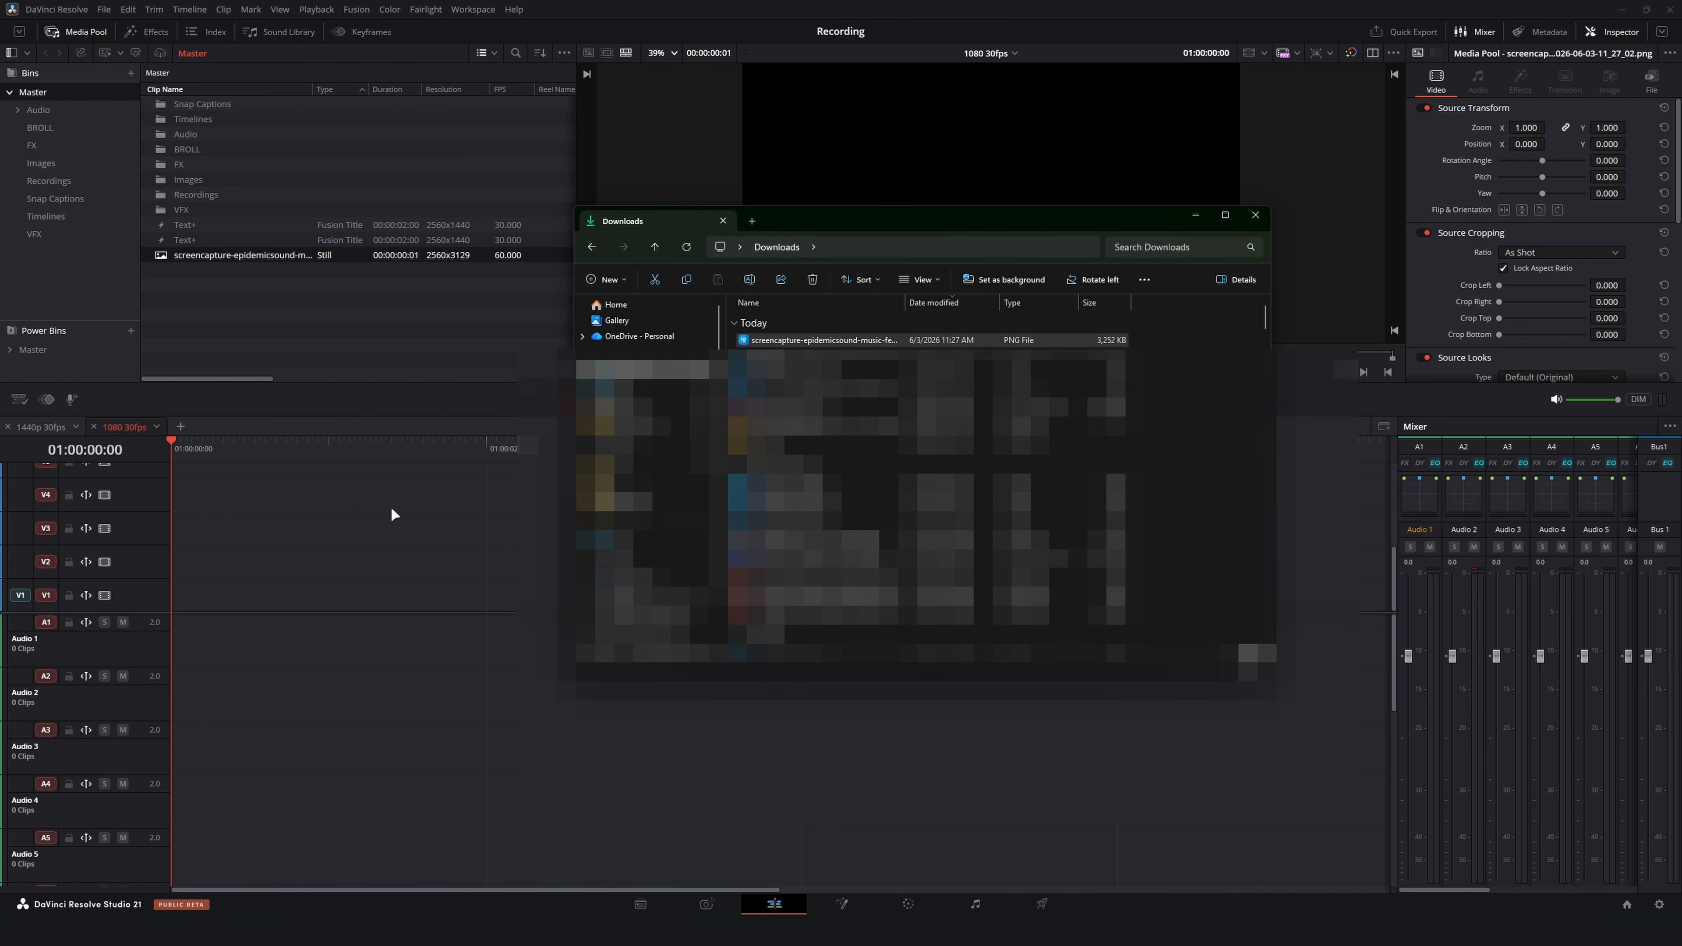
click(306, 491)
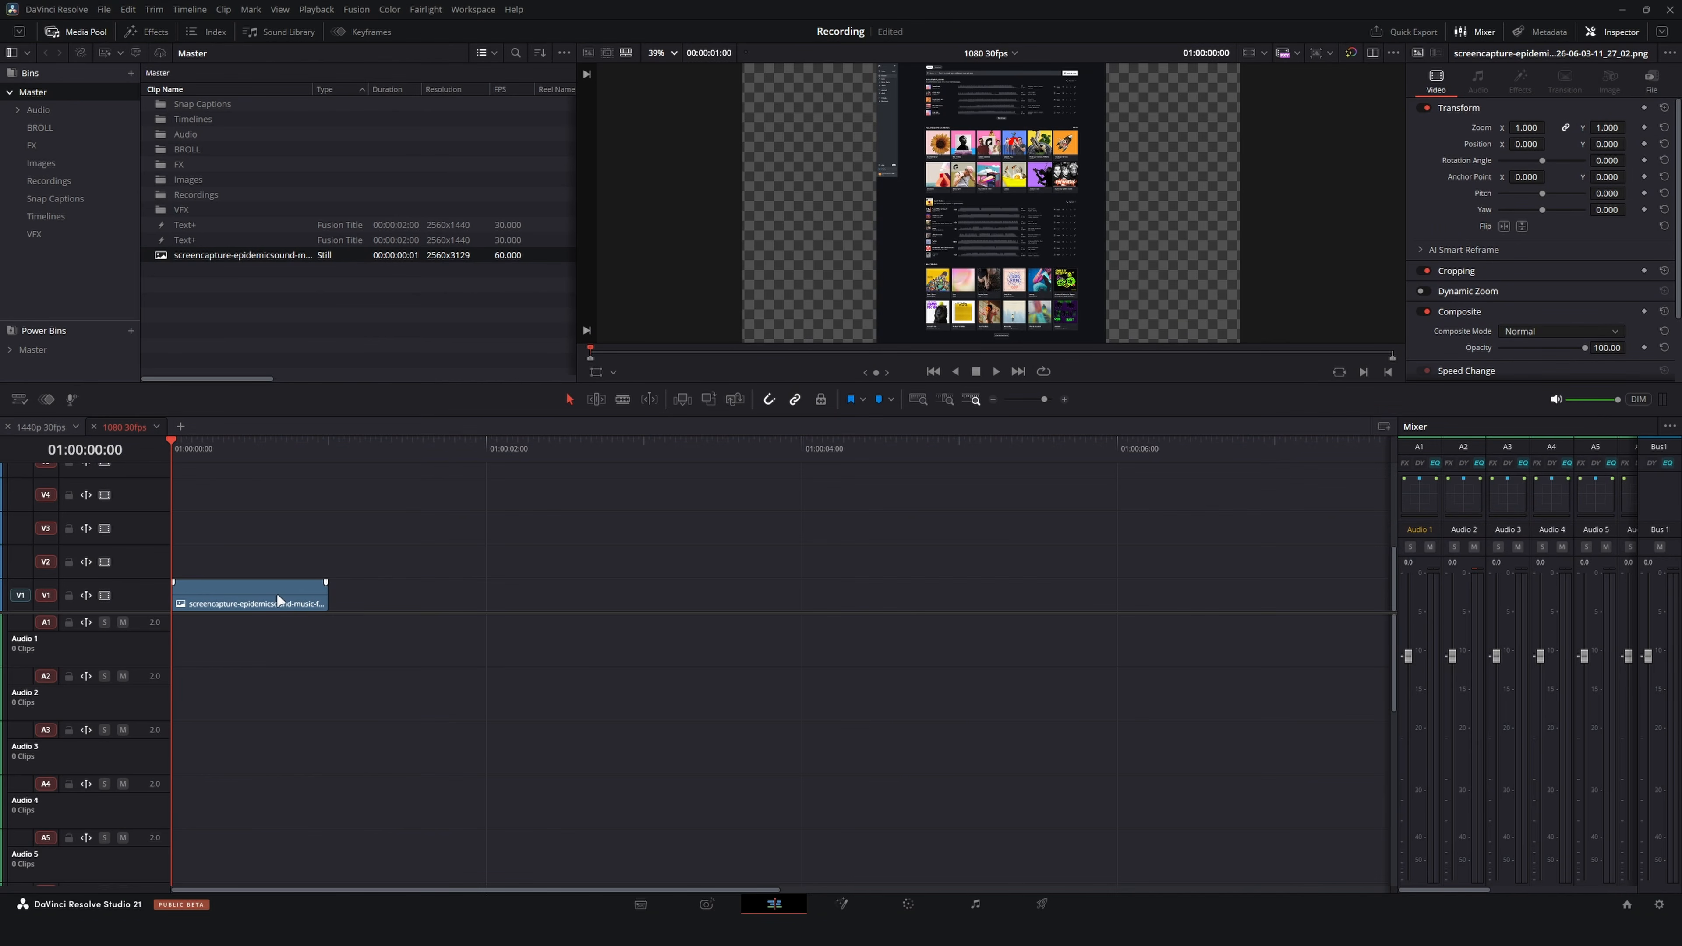
Set the screenshot clip's zoom to 3.000 and its position to X -230, Y 787
click(293, 606)
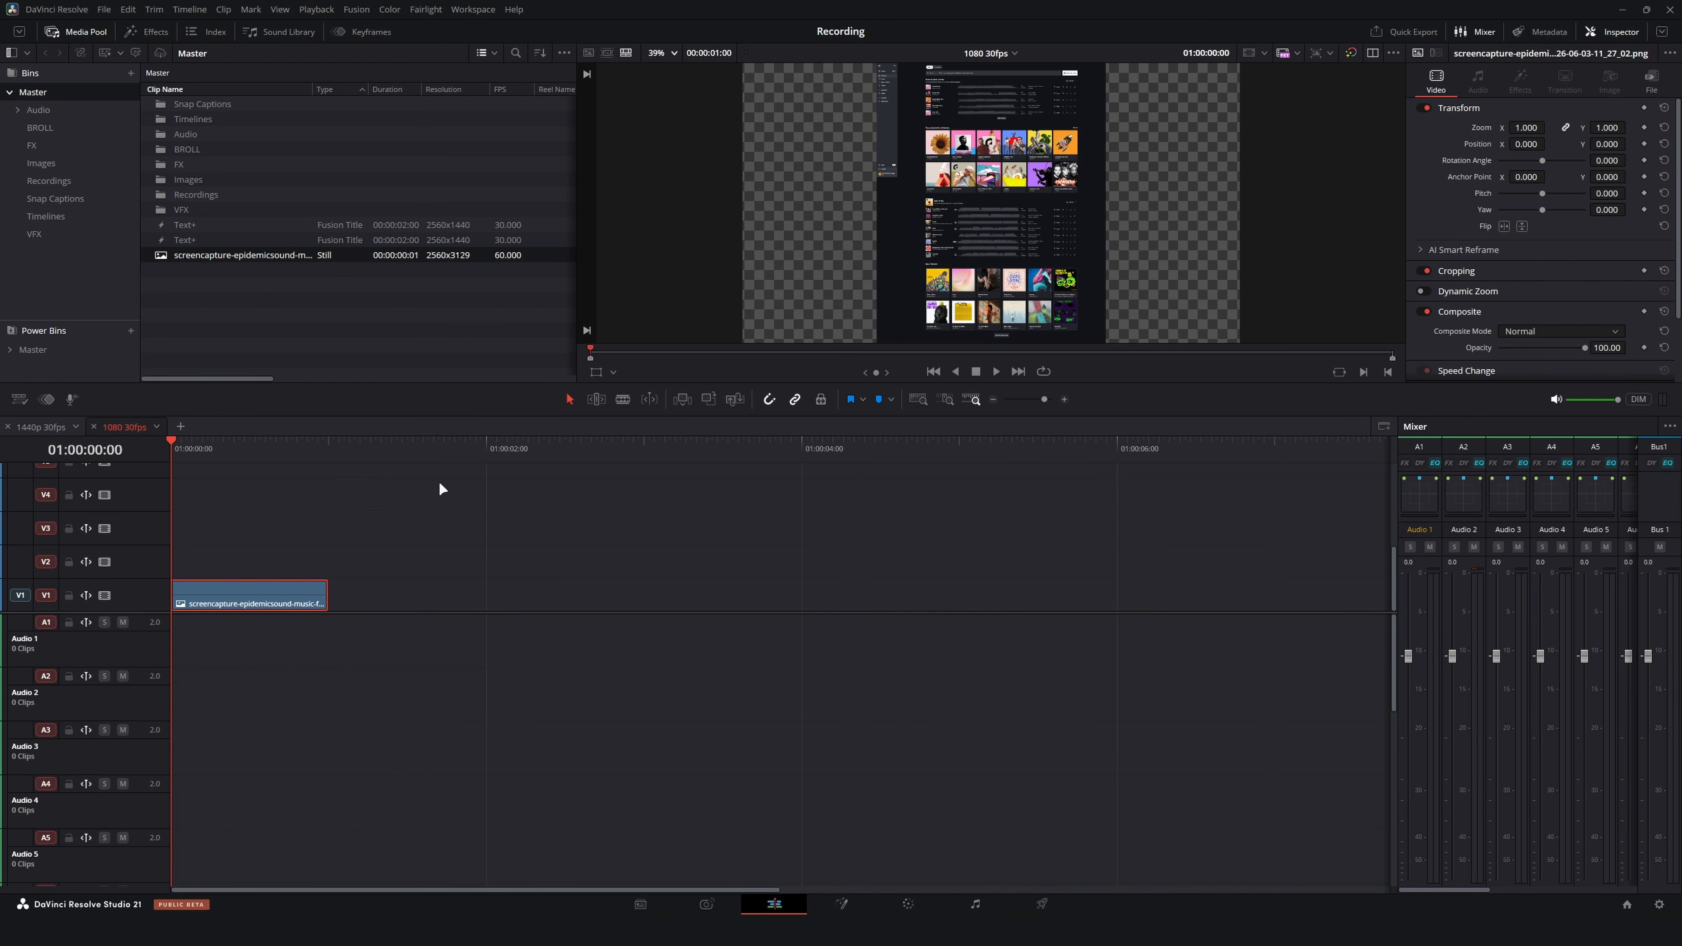
drag(1532, 137, 1575, 137)
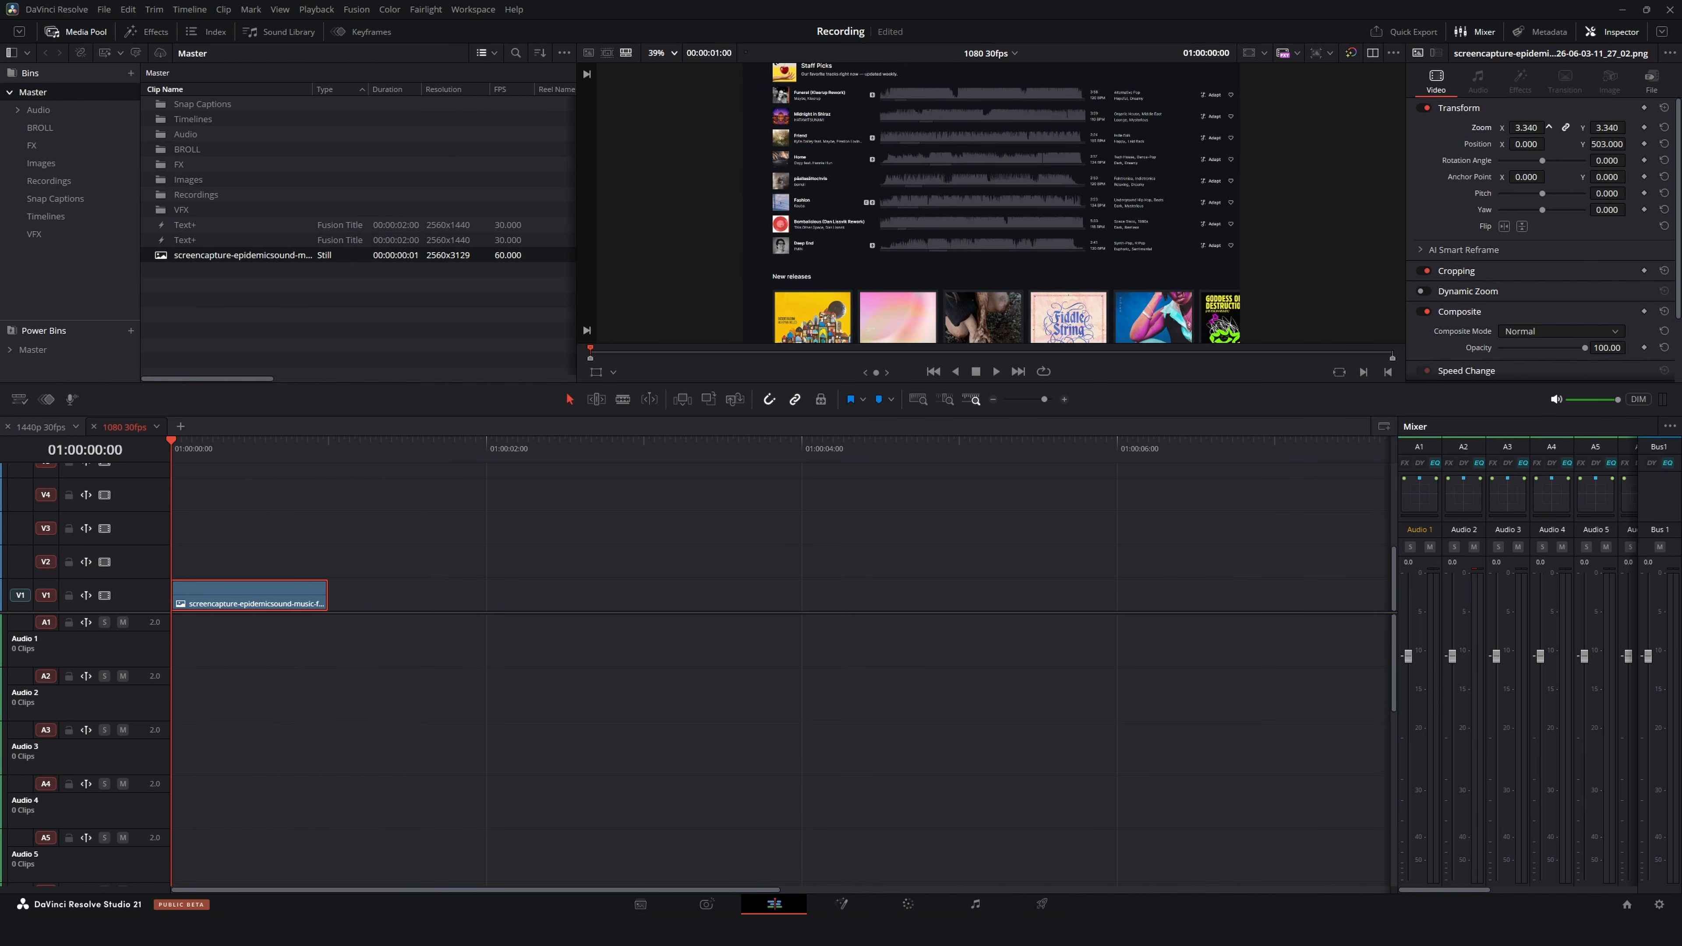
drag(1530, 145, 1515, 145)
key(space)
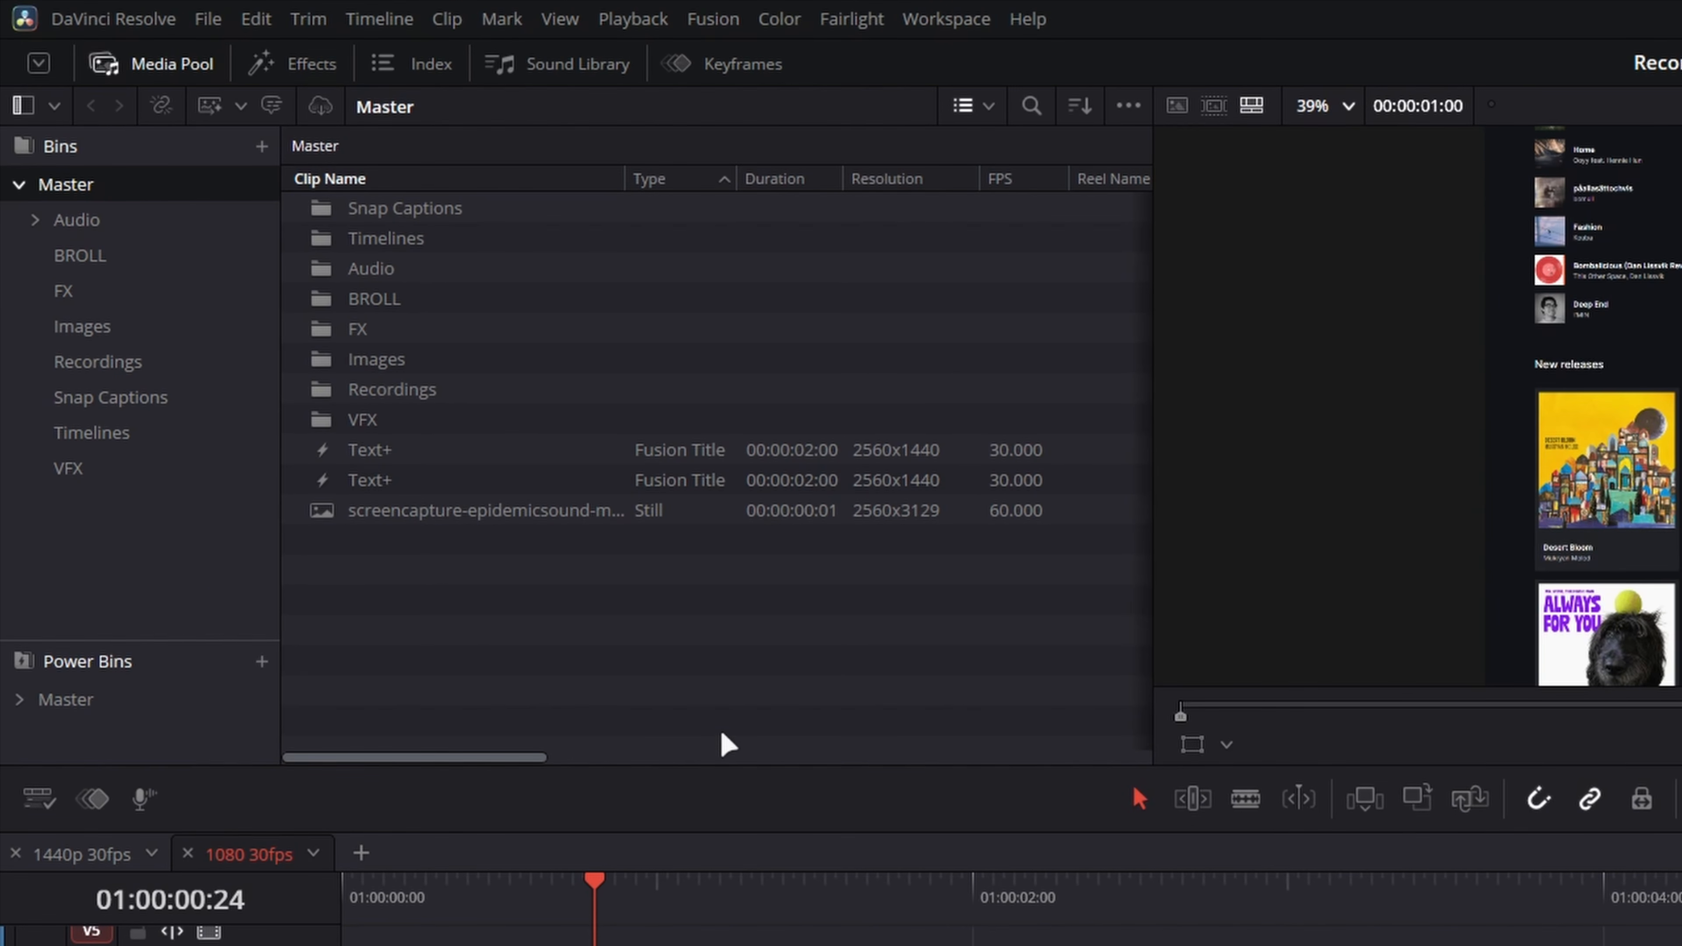
Apply the QuickCam effect Preset 15 - Side 3D Pan Diagonal to the screenshot clip and set its source to Custom at 1920 x 1080
click(285, 66)
scroll(82, 357, down, 2)
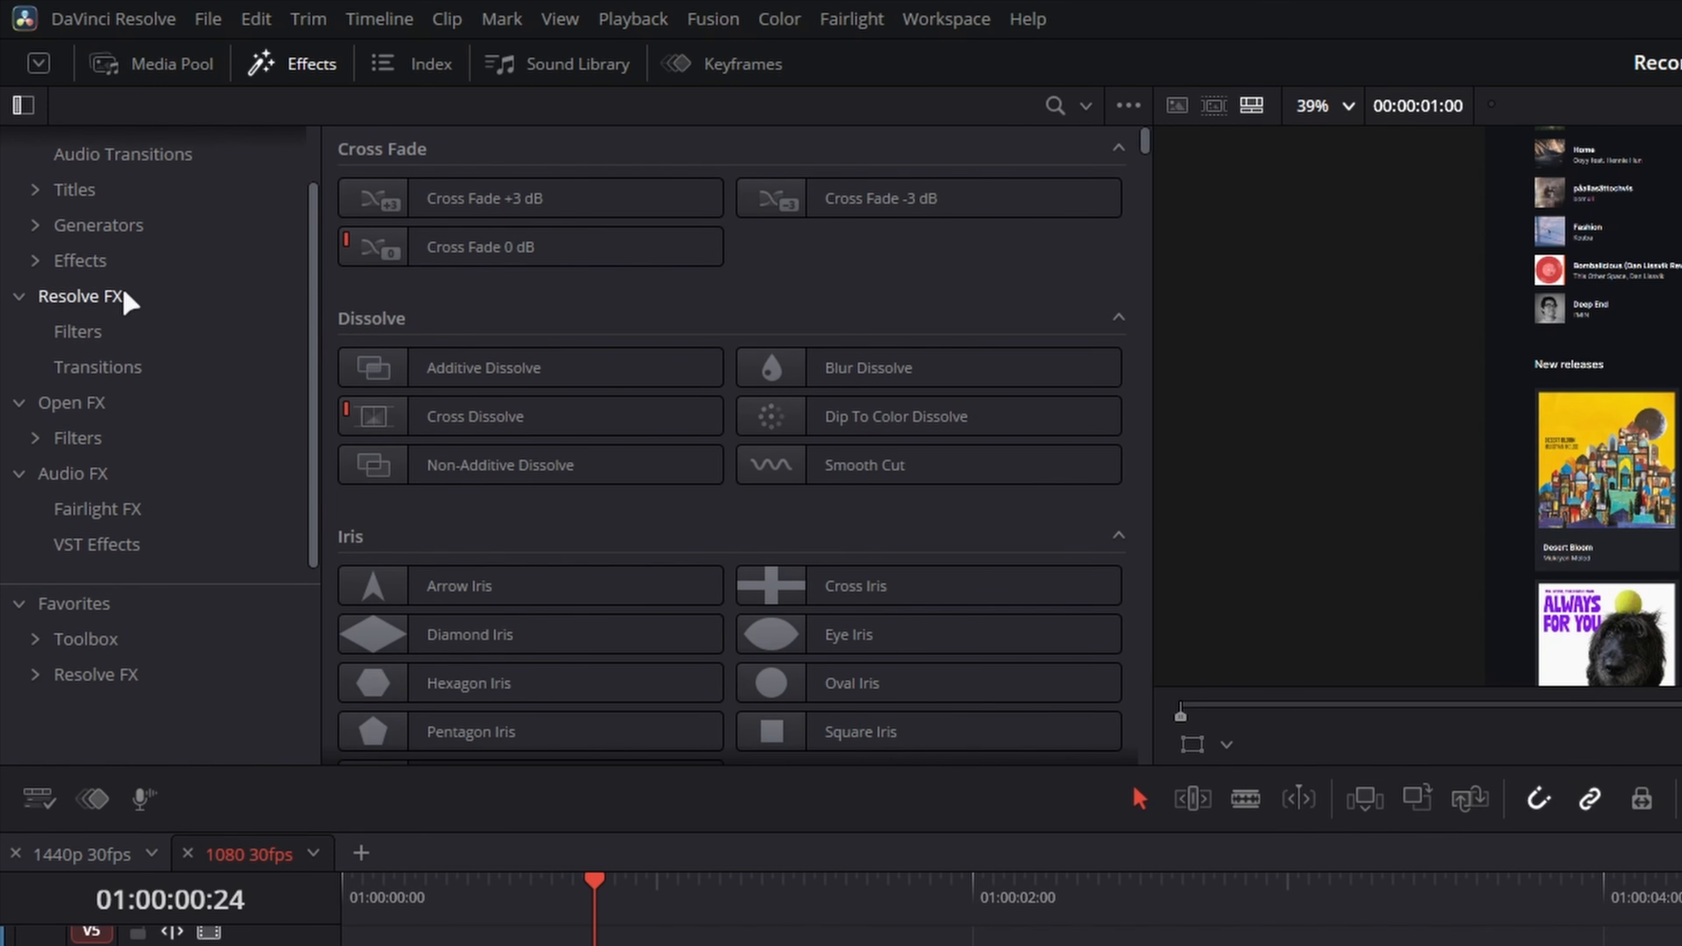
click(79, 260)
click(35, 260)
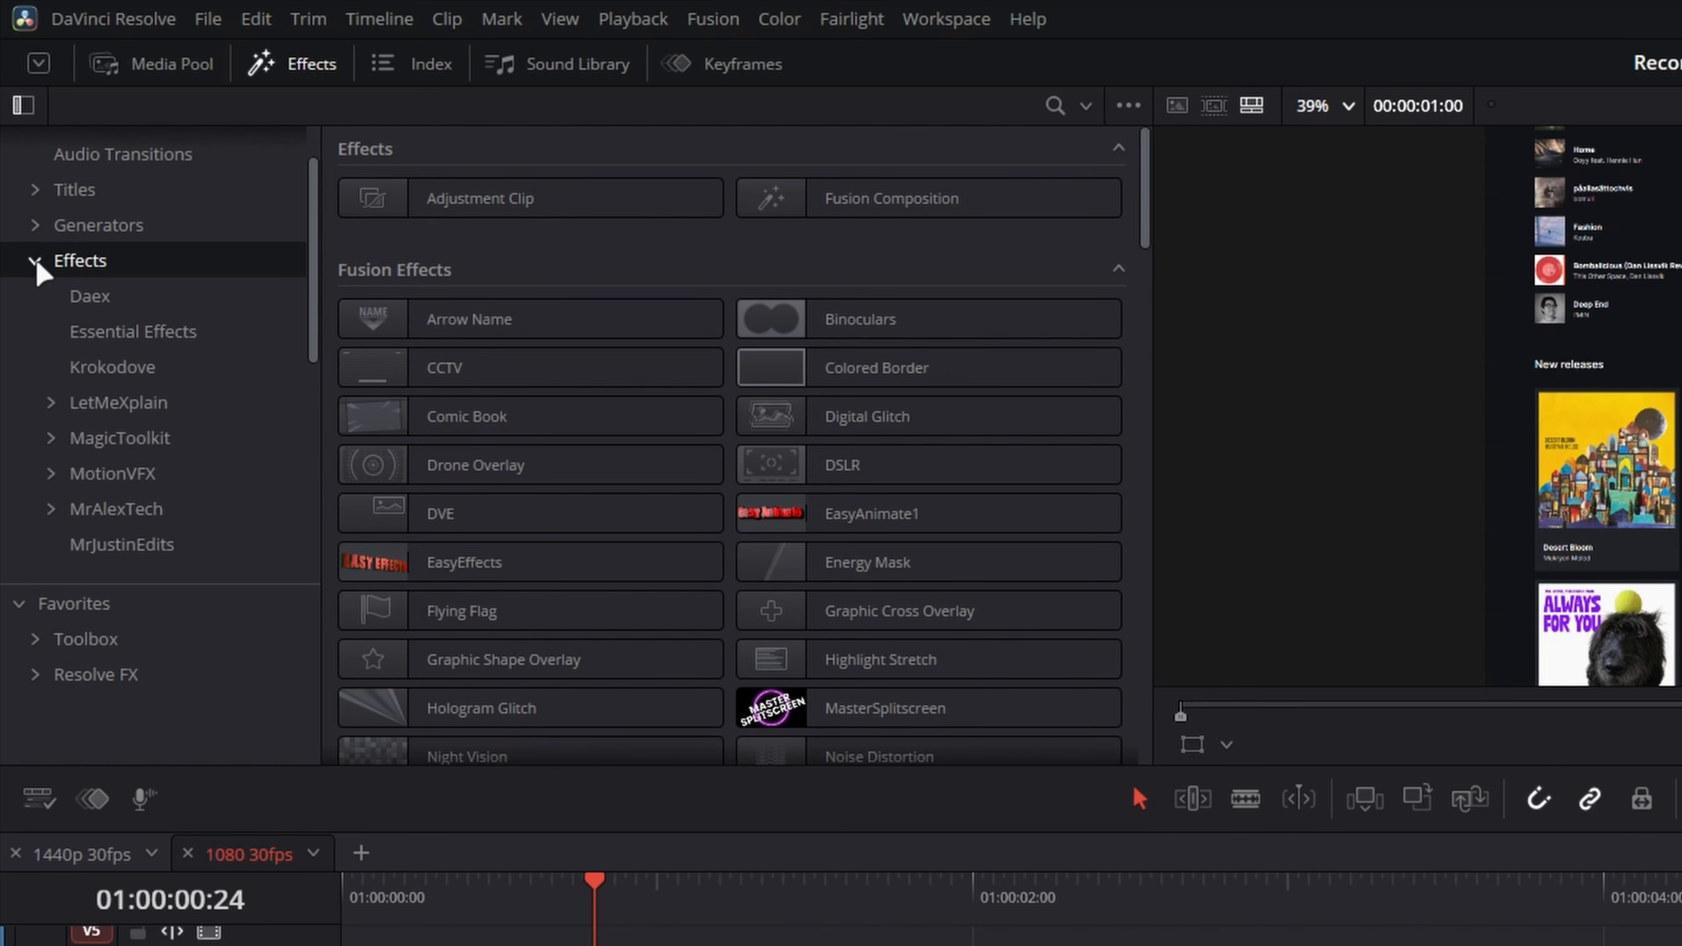
scroll(46, 293, down, 5)
click(106, 371)
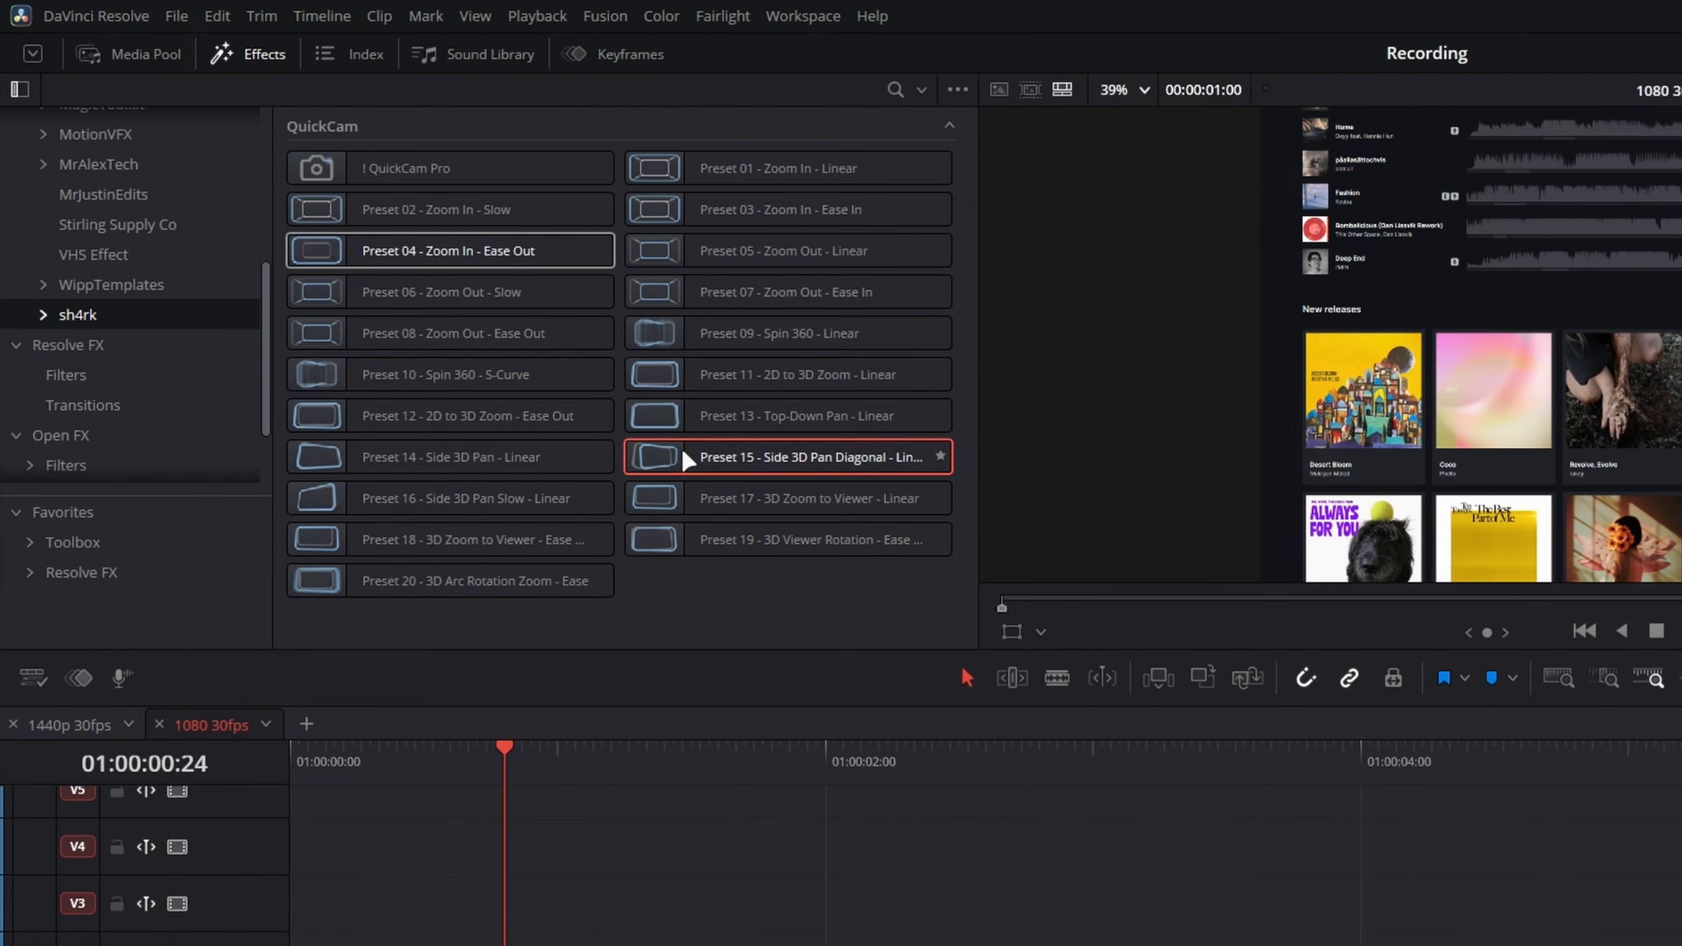
drag(815, 538, 417, 945)
drag(210, 599, 211, 599)
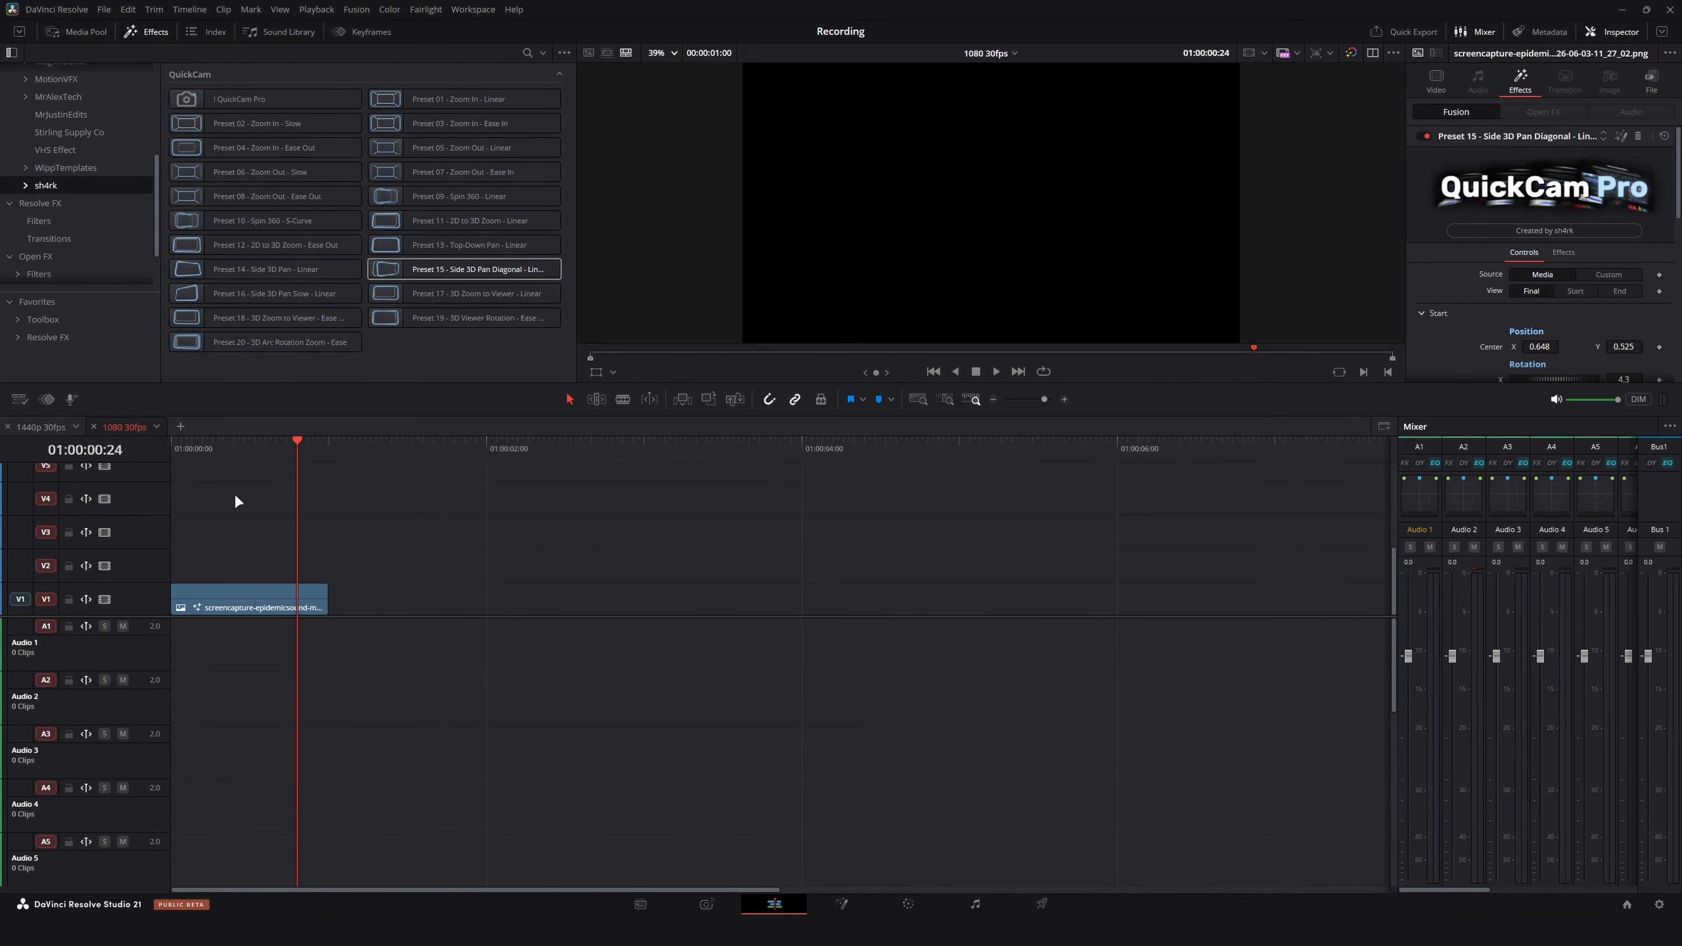
click(1592, 279)
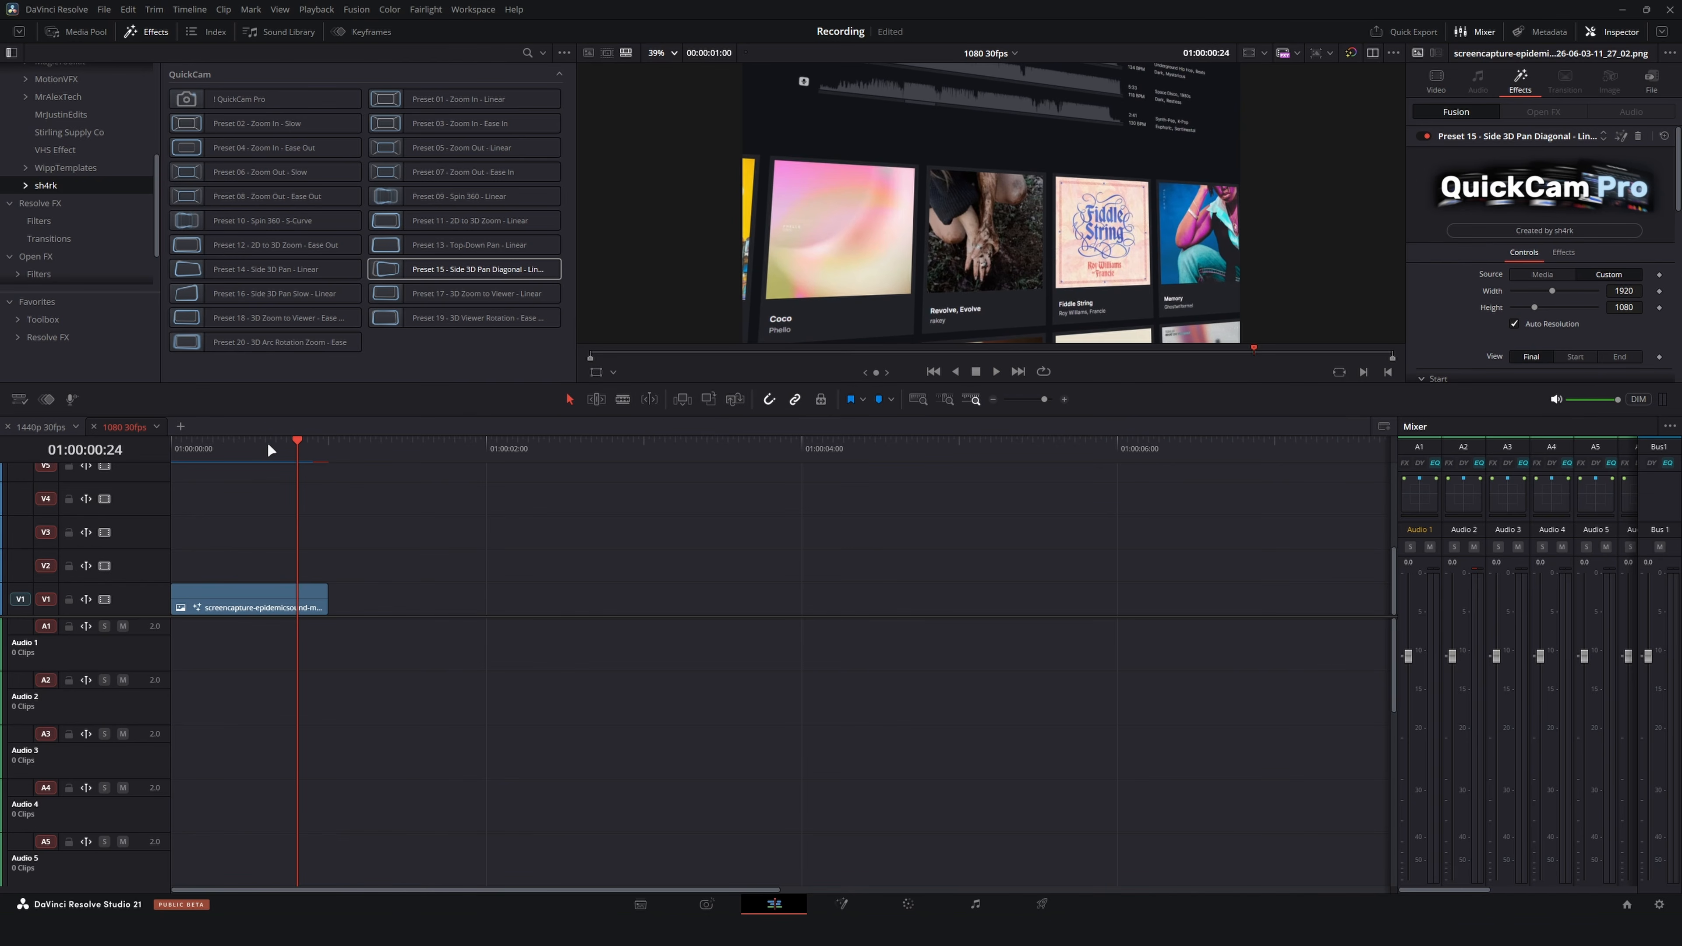
Extend the screenshot clip to about 2 seconds and play it from the beginning
click(325, 603)
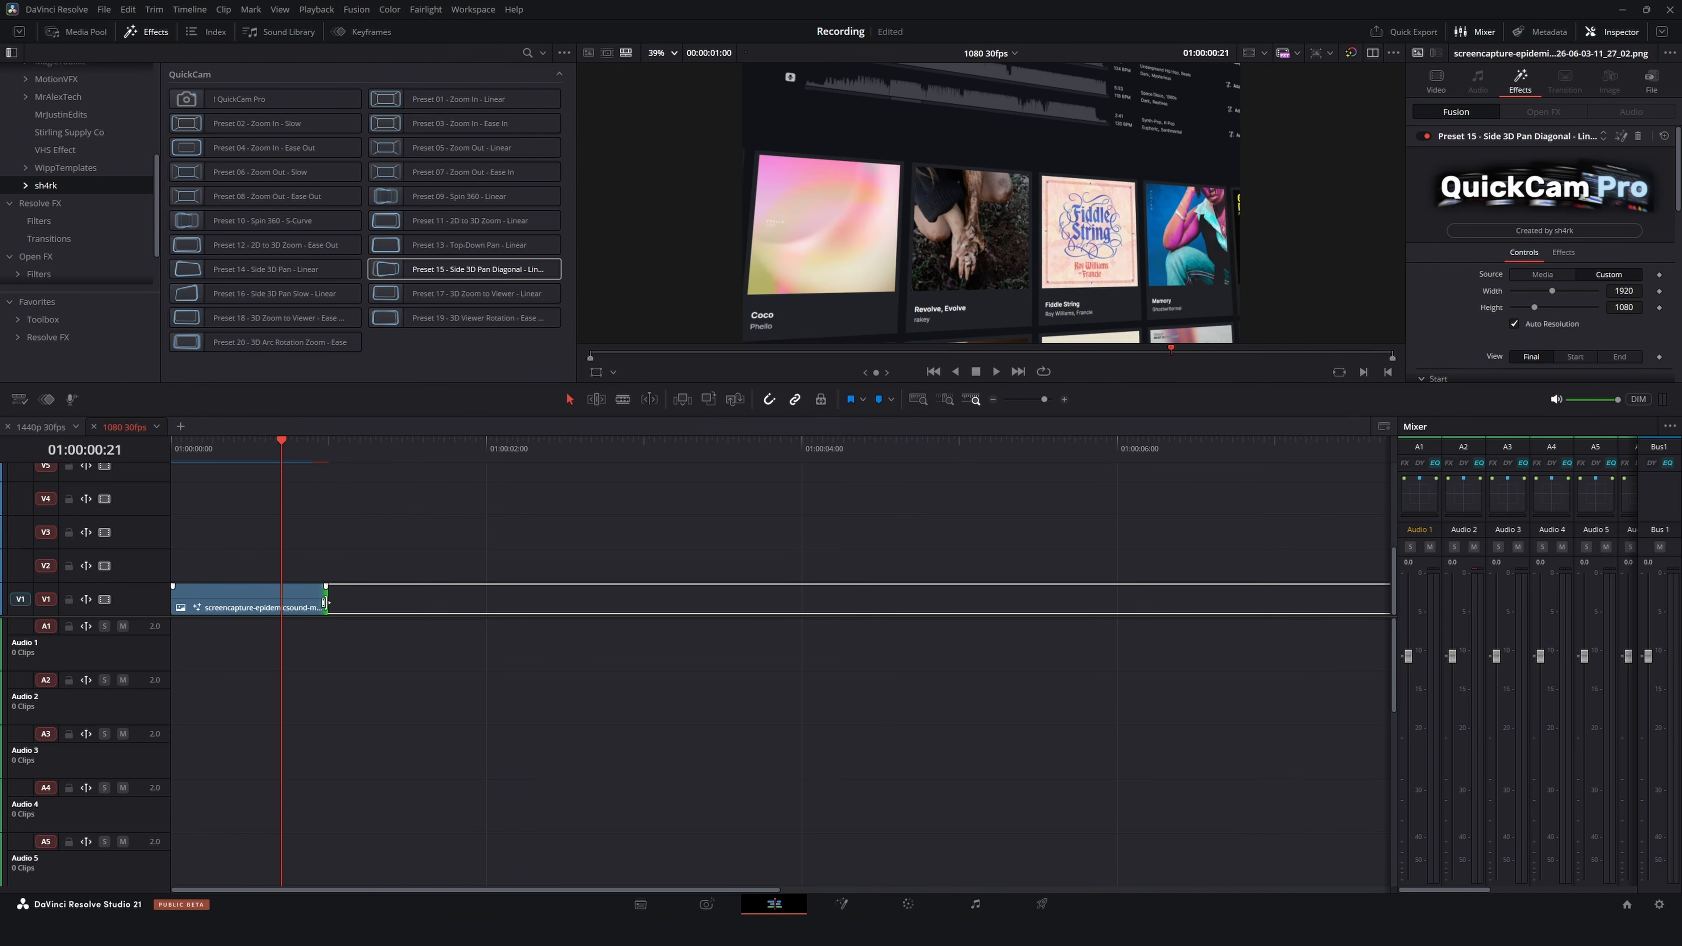
drag(325, 603, 488, 601)
drag(206, 451, 170, 454)
key(space)
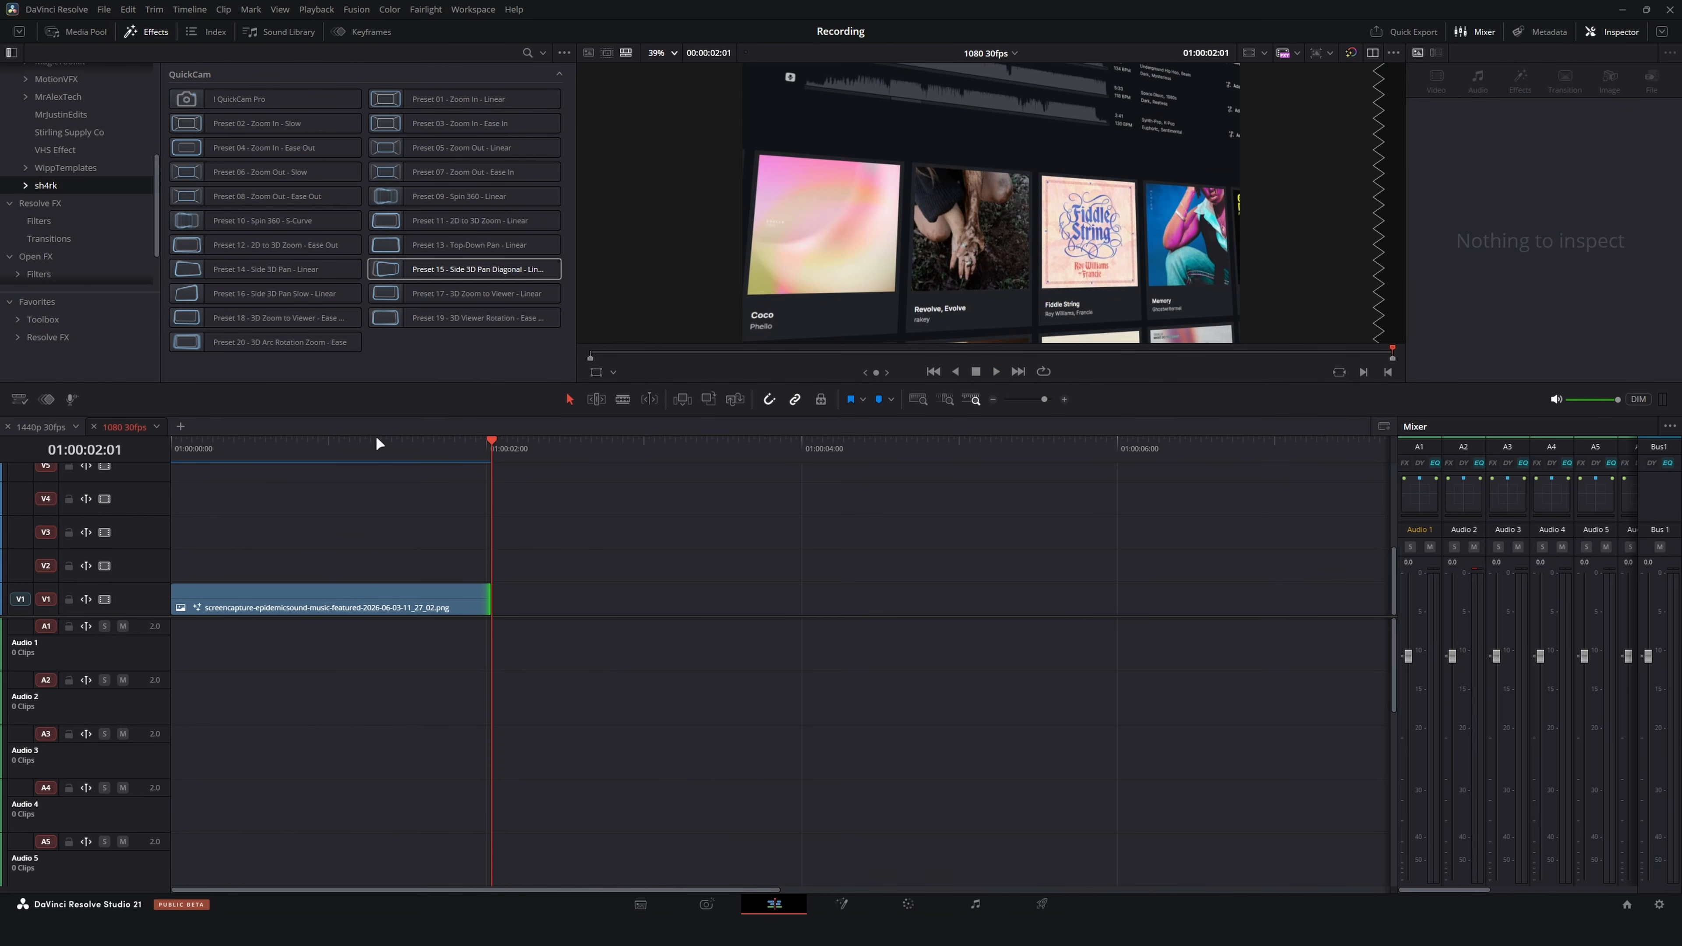
Remove the Preset 15 QuickCam effect from the screenshot clip
click(356, 608)
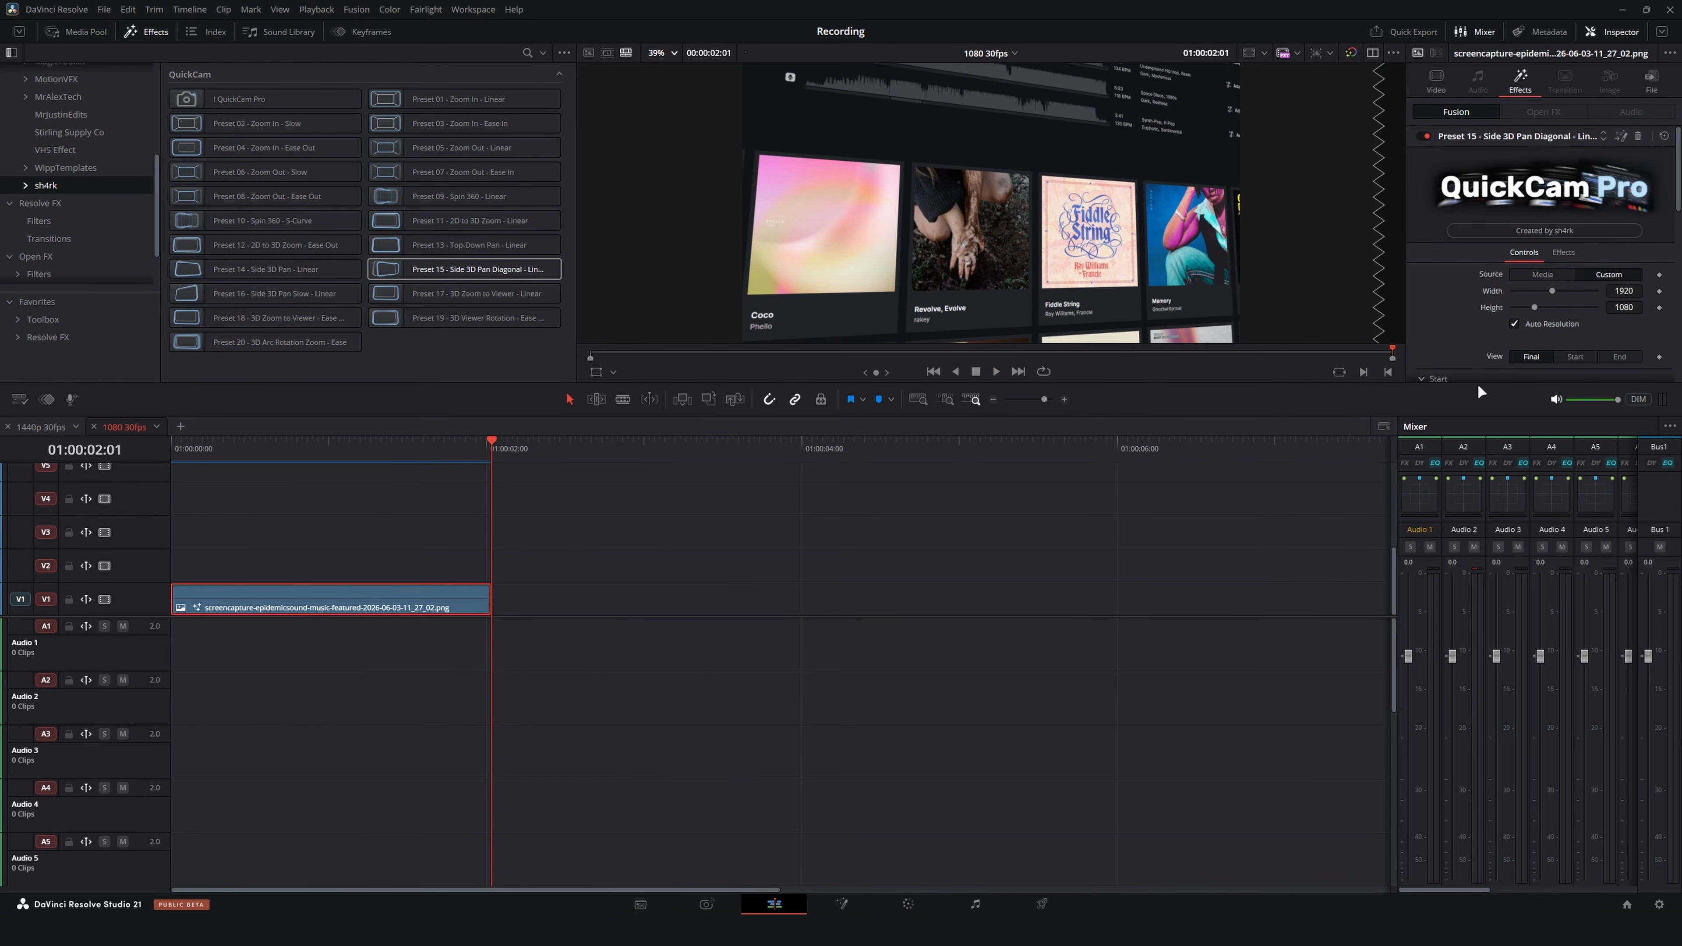
click(1638, 136)
Add the QuickCam Pro generator on V3 above the screenshot clip and extend it to match the clip's end
scroll(136, 171, up, 4)
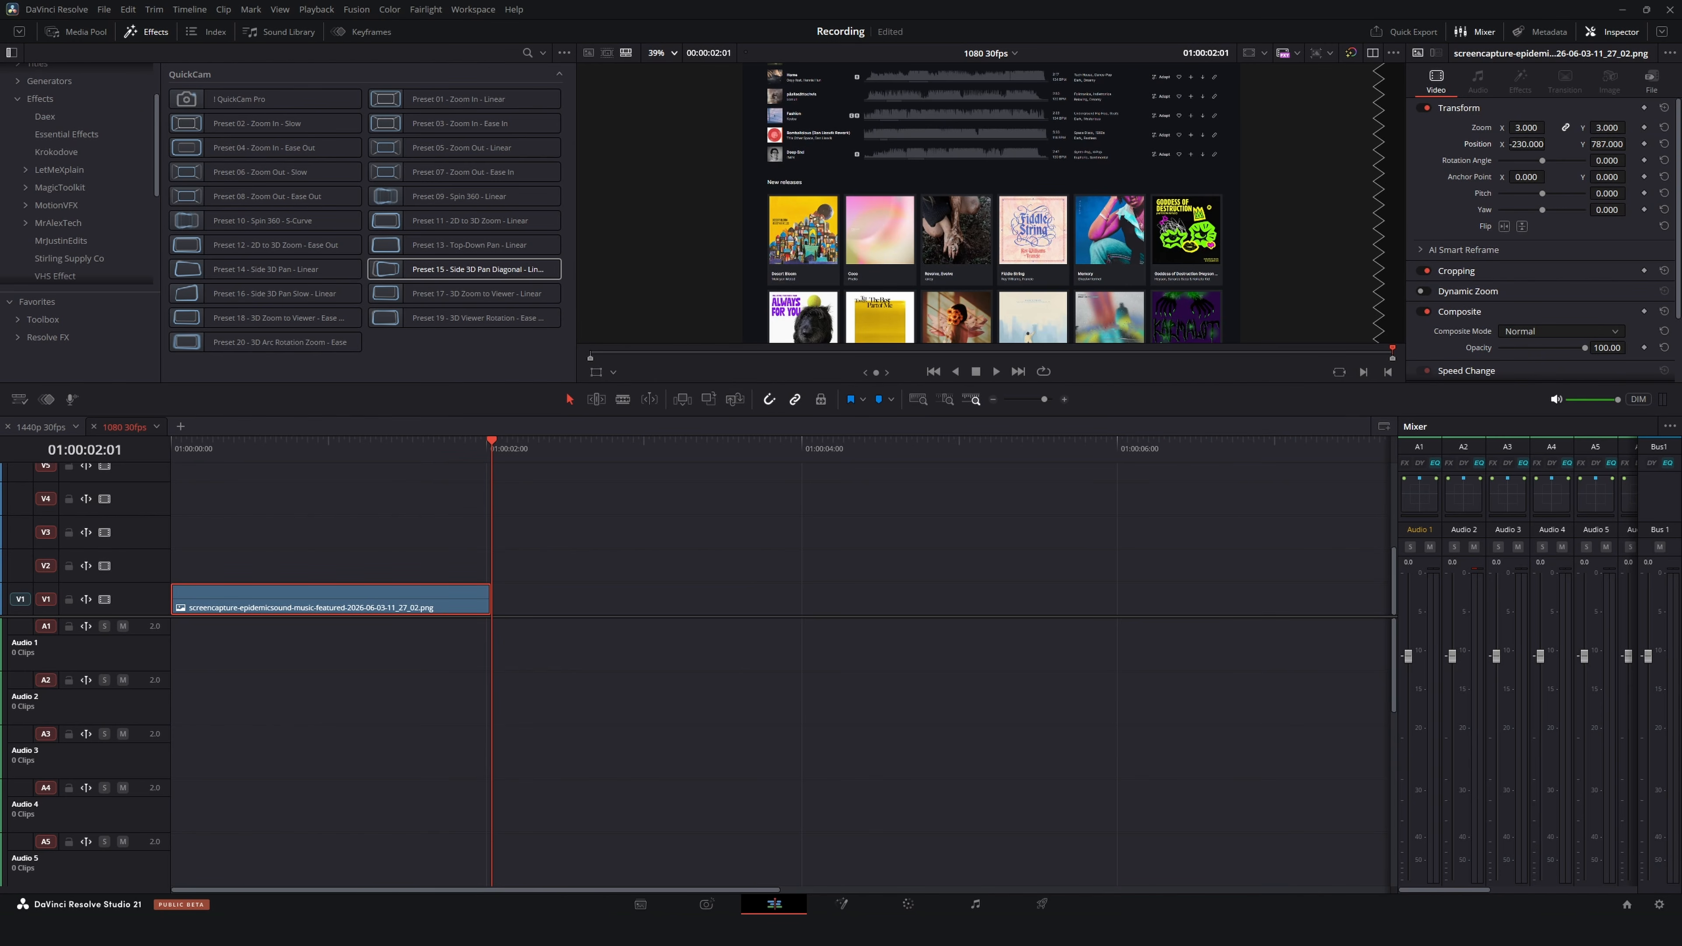
scroll(50, 105, up, 3)
click(60, 142)
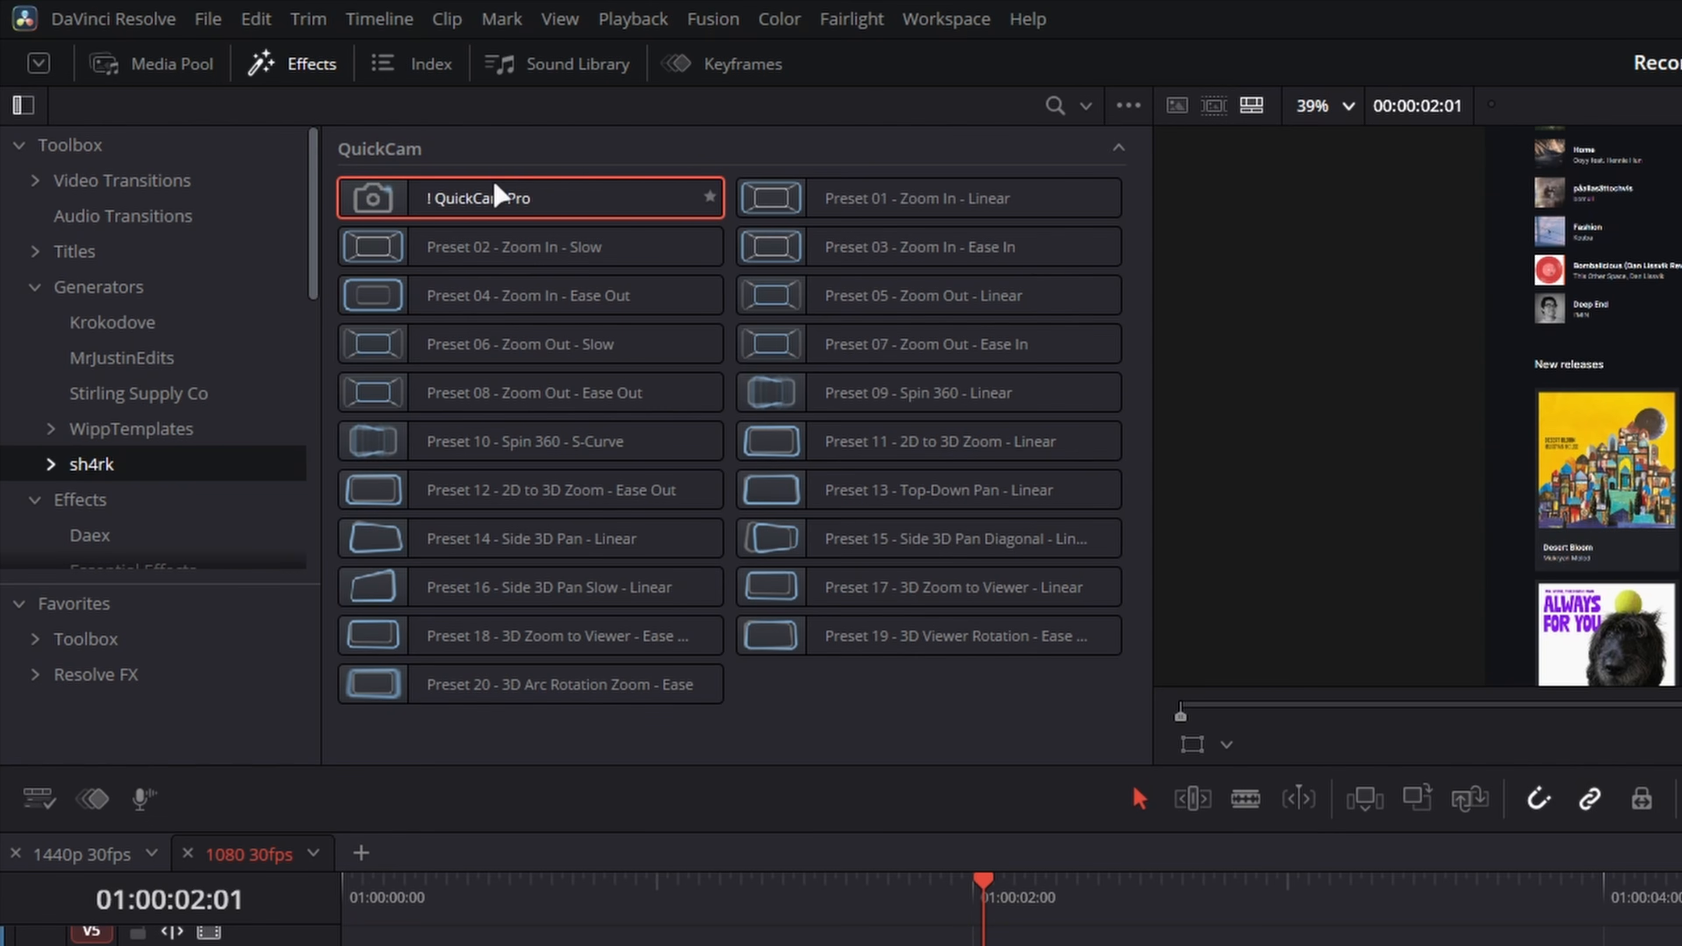
drag(462, 192, 289, 890)
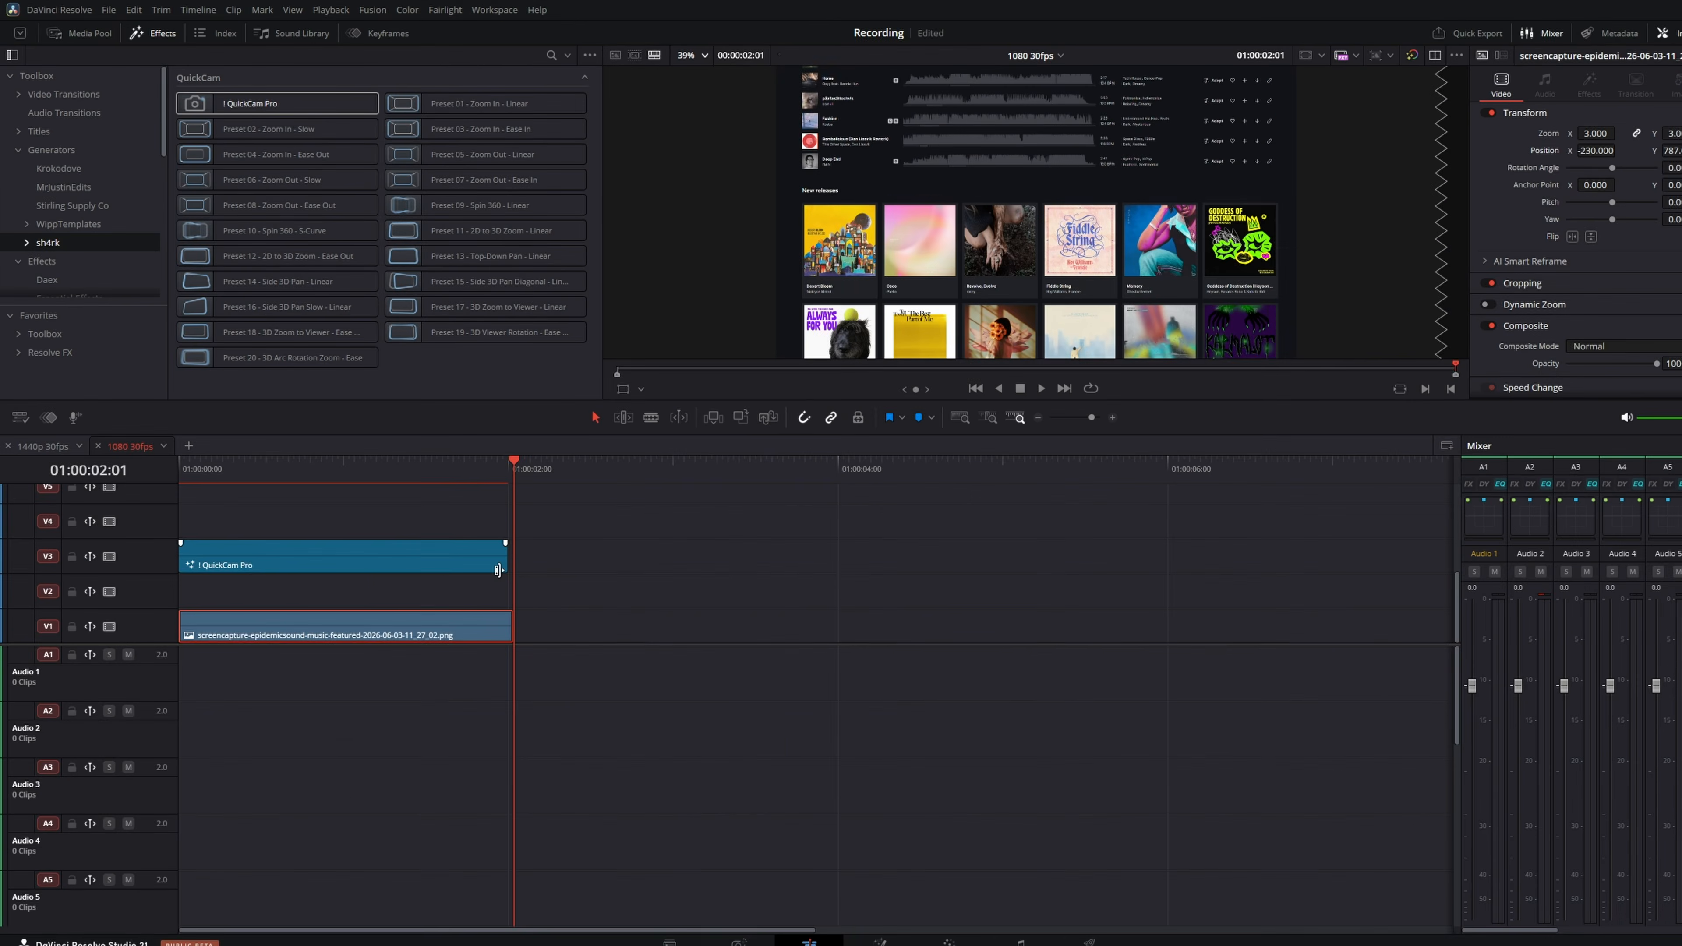
drag(503, 568, 513, 569)
Set QuickCam Pro's Start values to center X 0.31, Y 0.531, rotation X -24.2, Y -24.7 and size 1.411
click(240, 534)
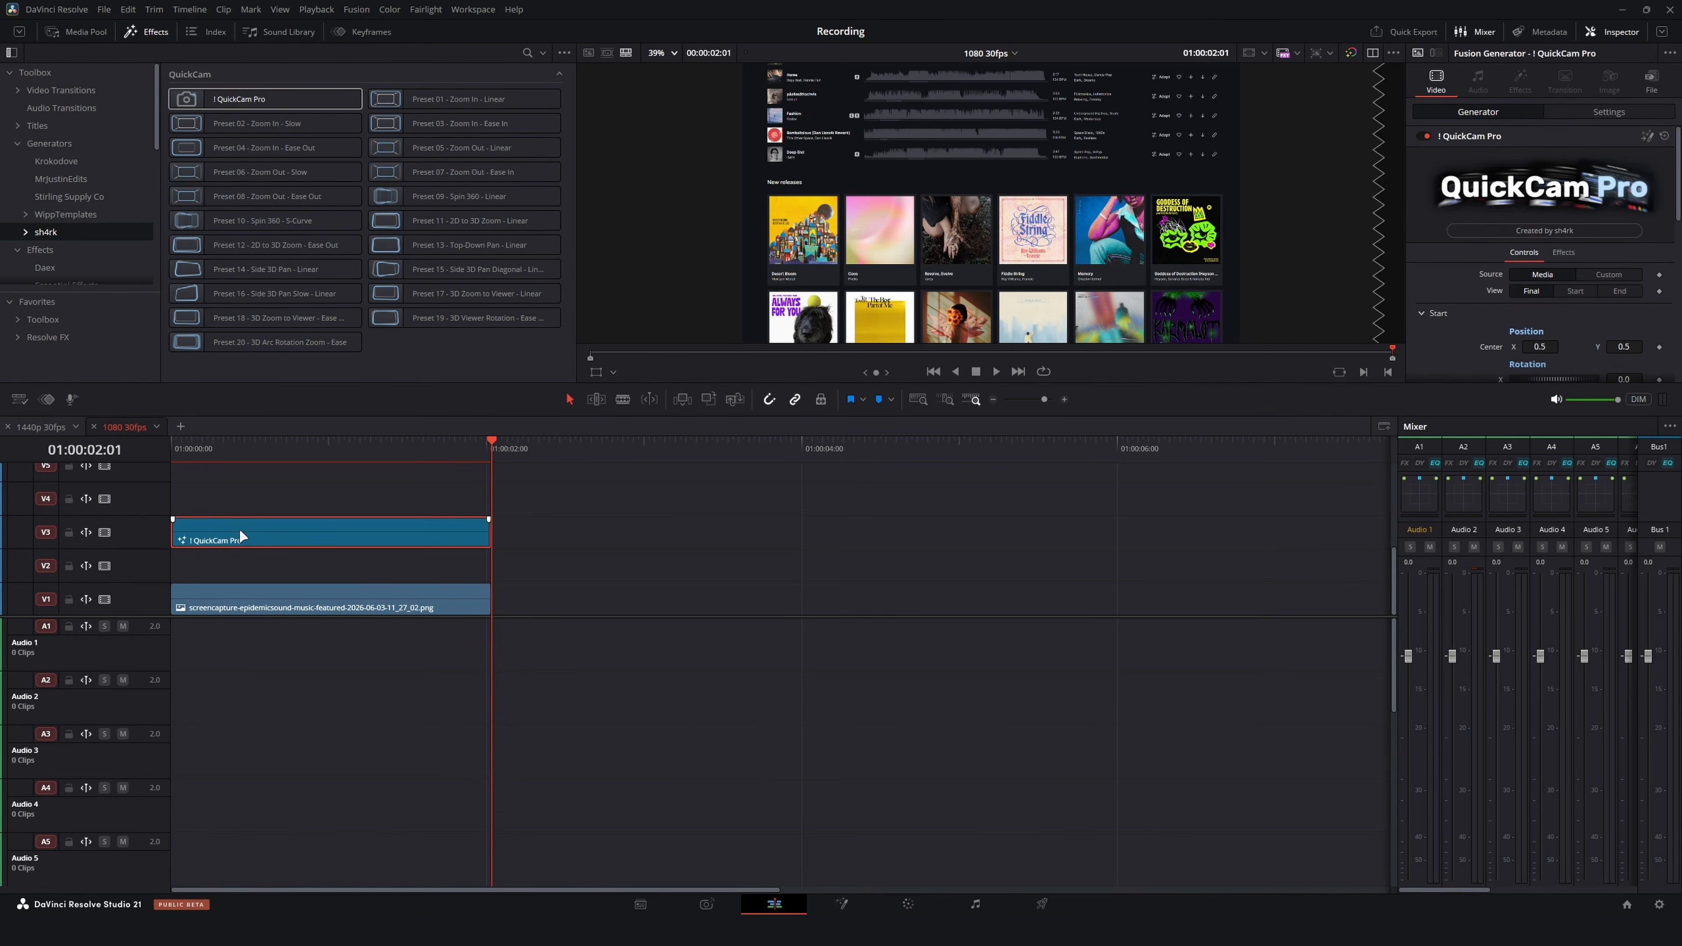
click(275, 443)
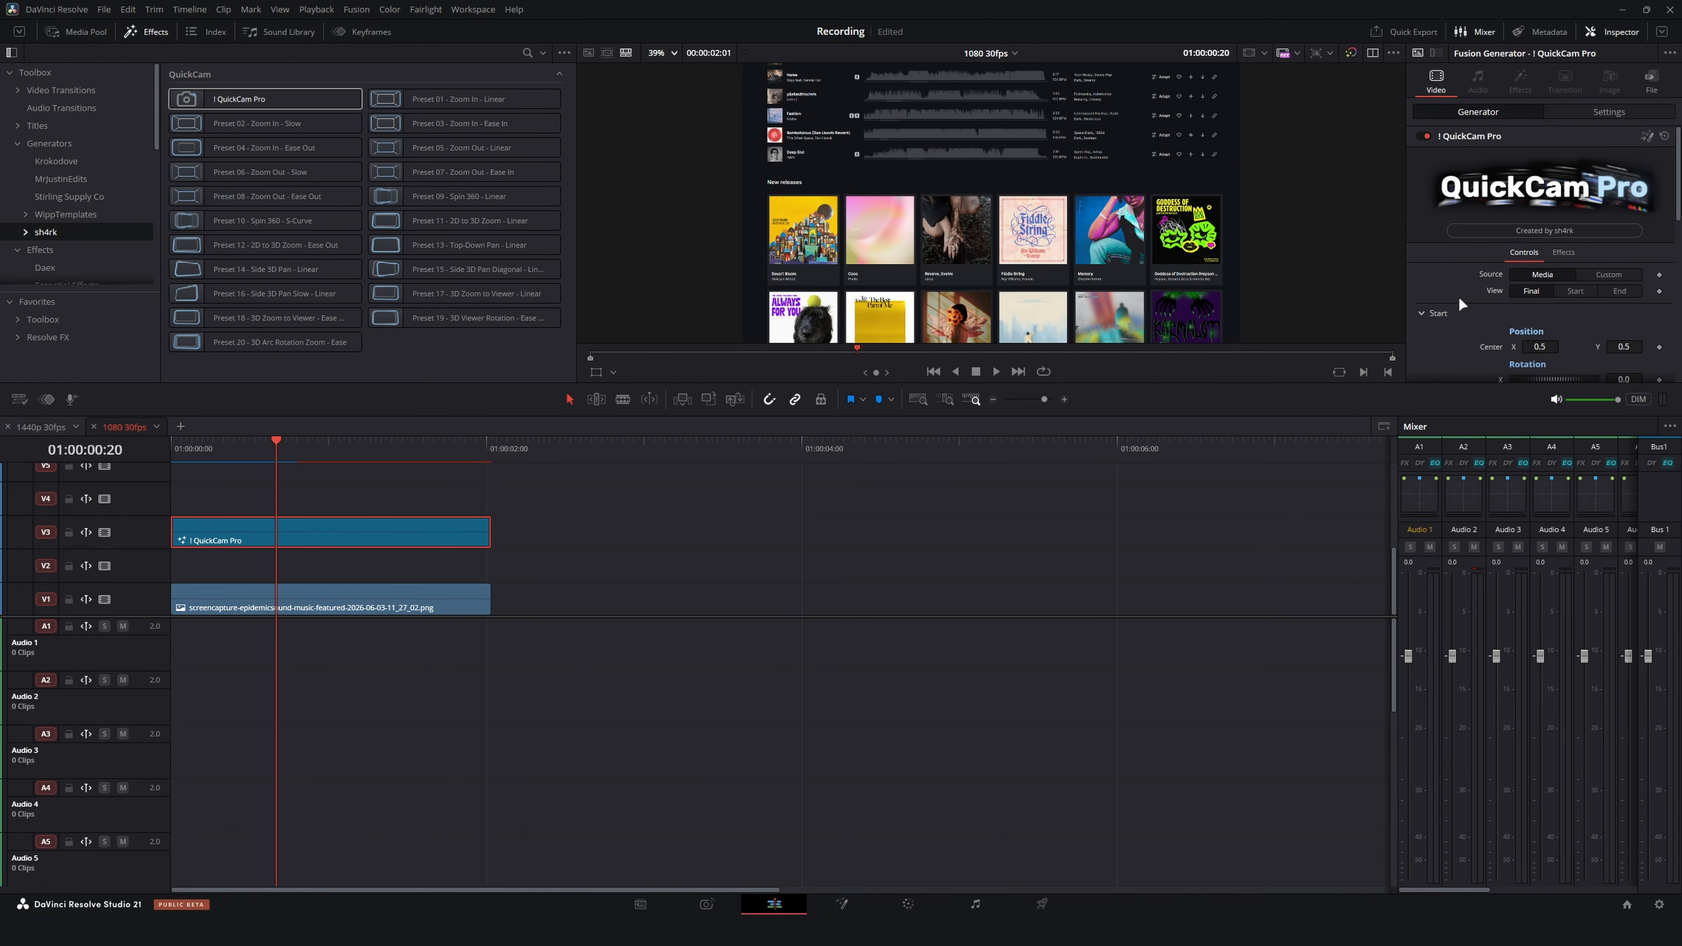
scroll(1442, 296, down, 3)
key(Home)
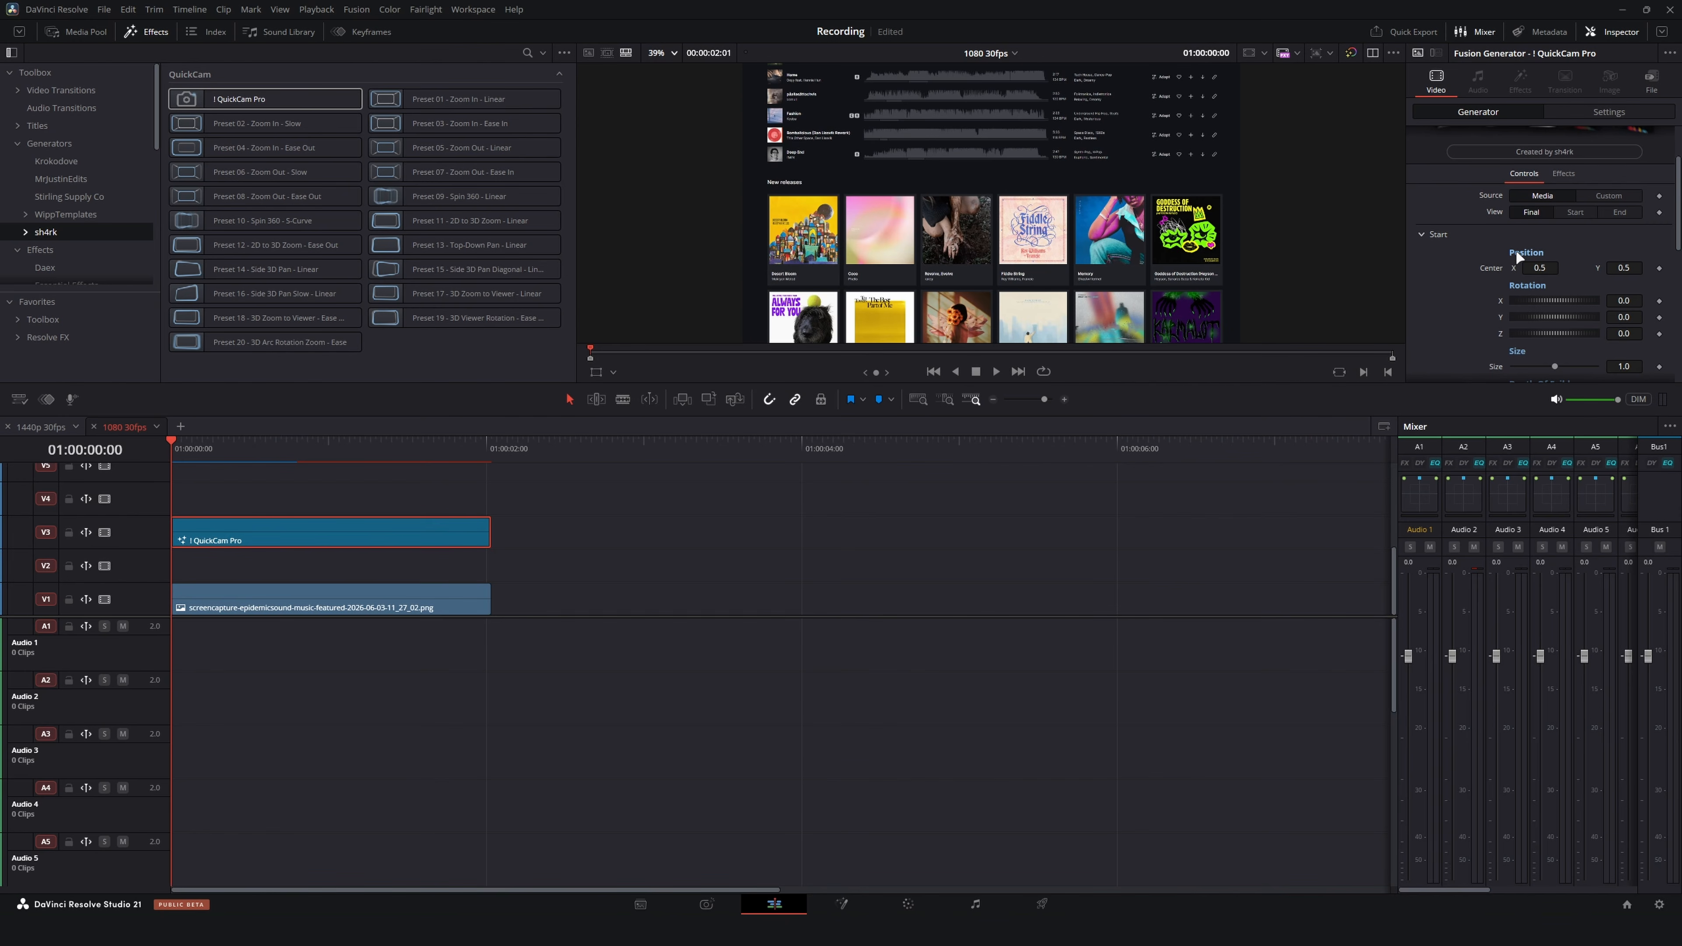
scroll(1553, 324, down, 3)
drag(1624, 287, 1650, 287)
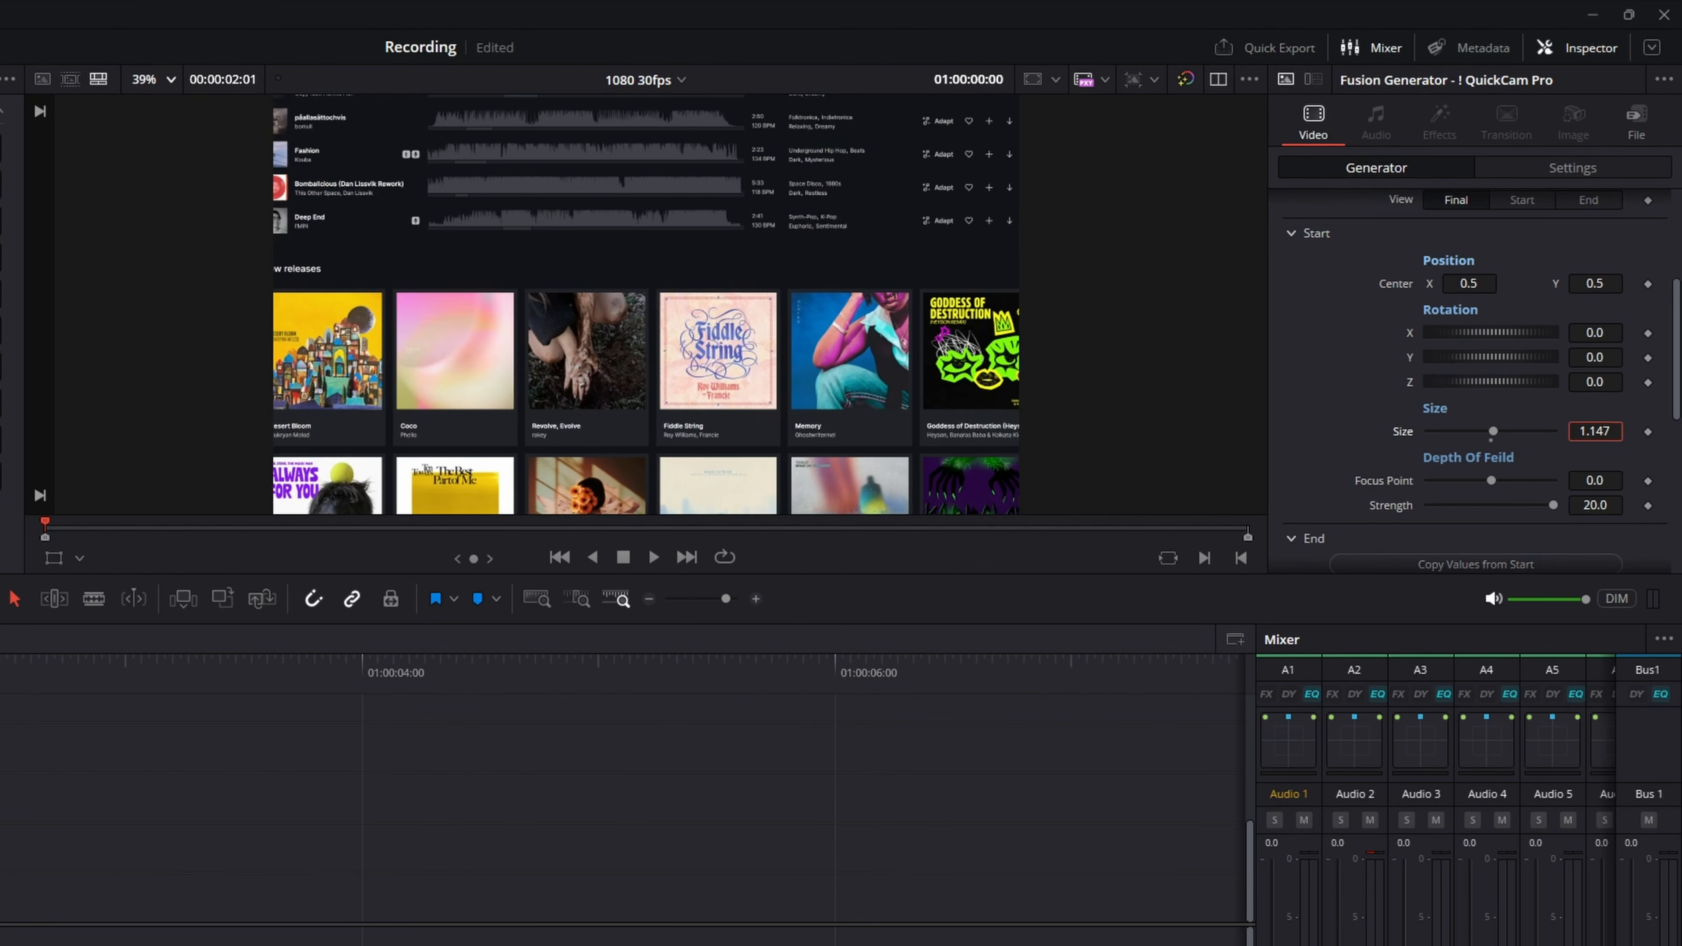
drag(1620, 432, 1622, 432)
drag(1570, 331, 1456, 283)
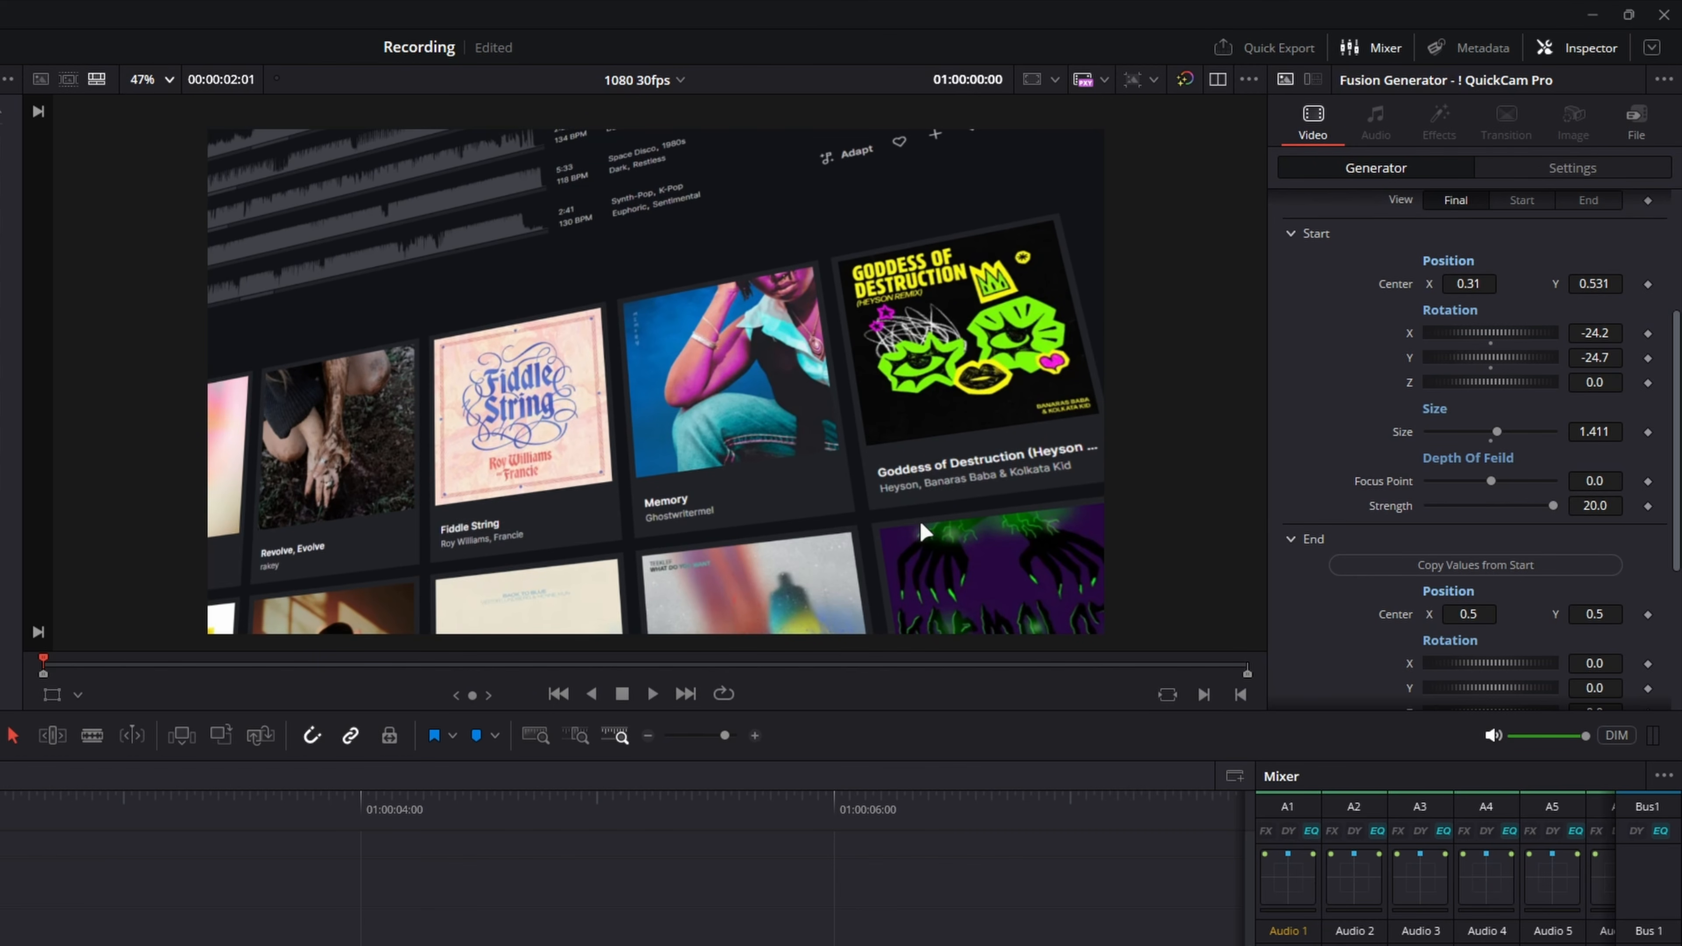
Set QuickCam Pro's End values to center X 0.697, rotation X -21.5, Y 20.9, Z 10.8 and size 1.626, and preview the move
scroll(1444, 434, down, 4)
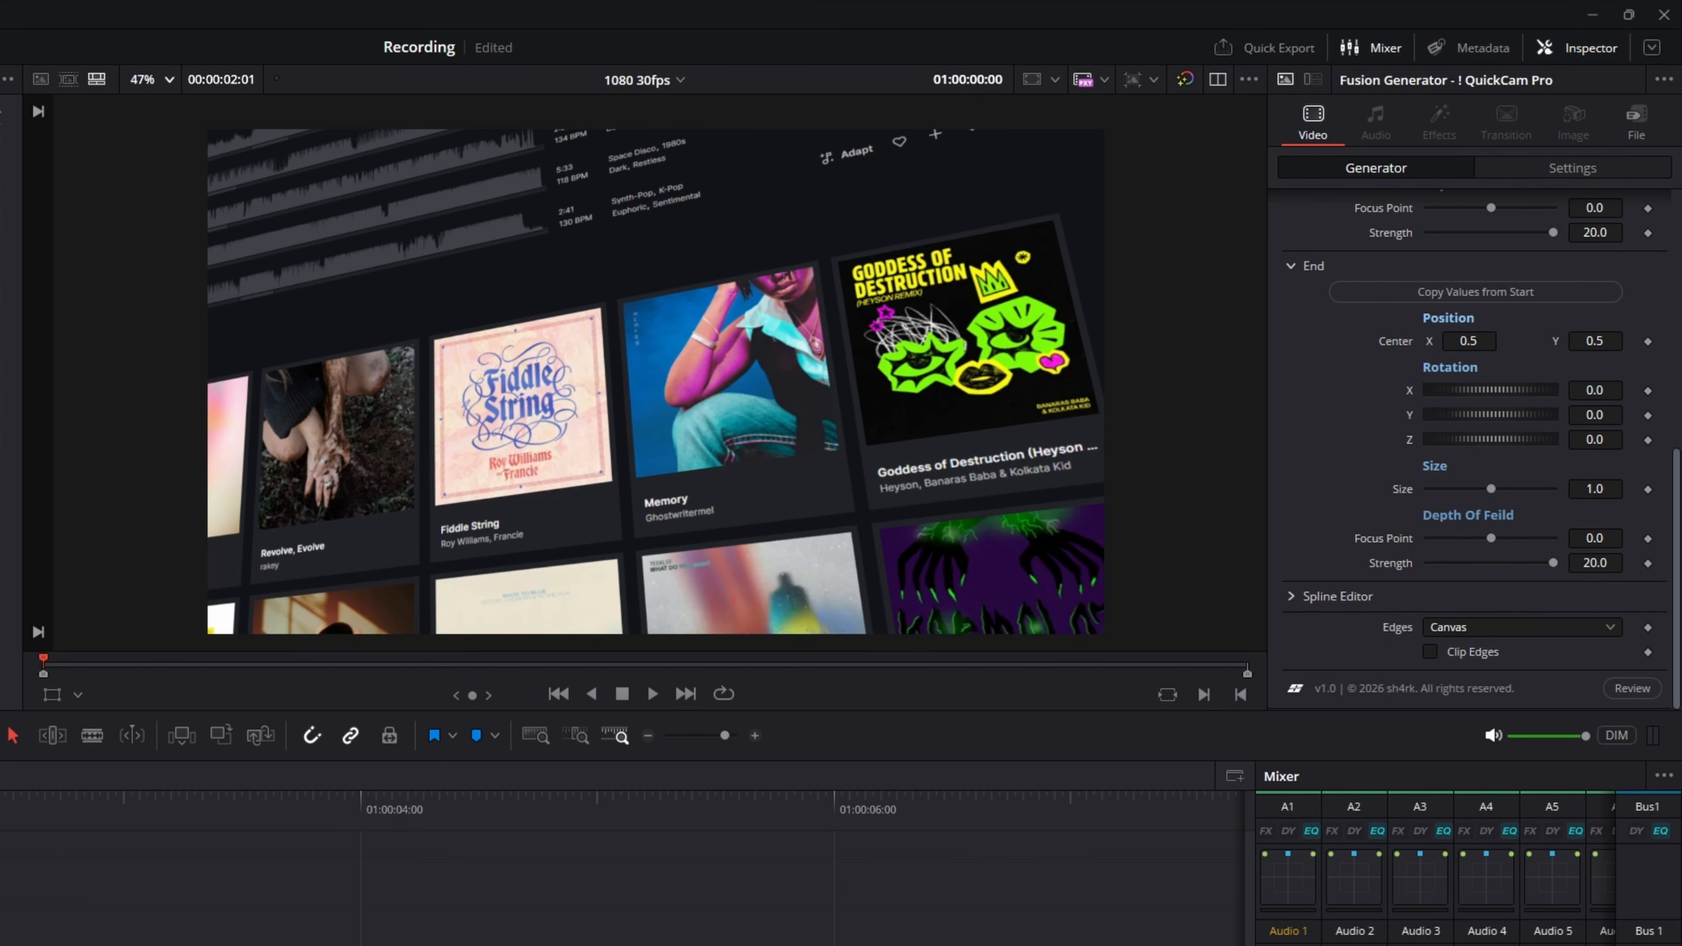
key(End)
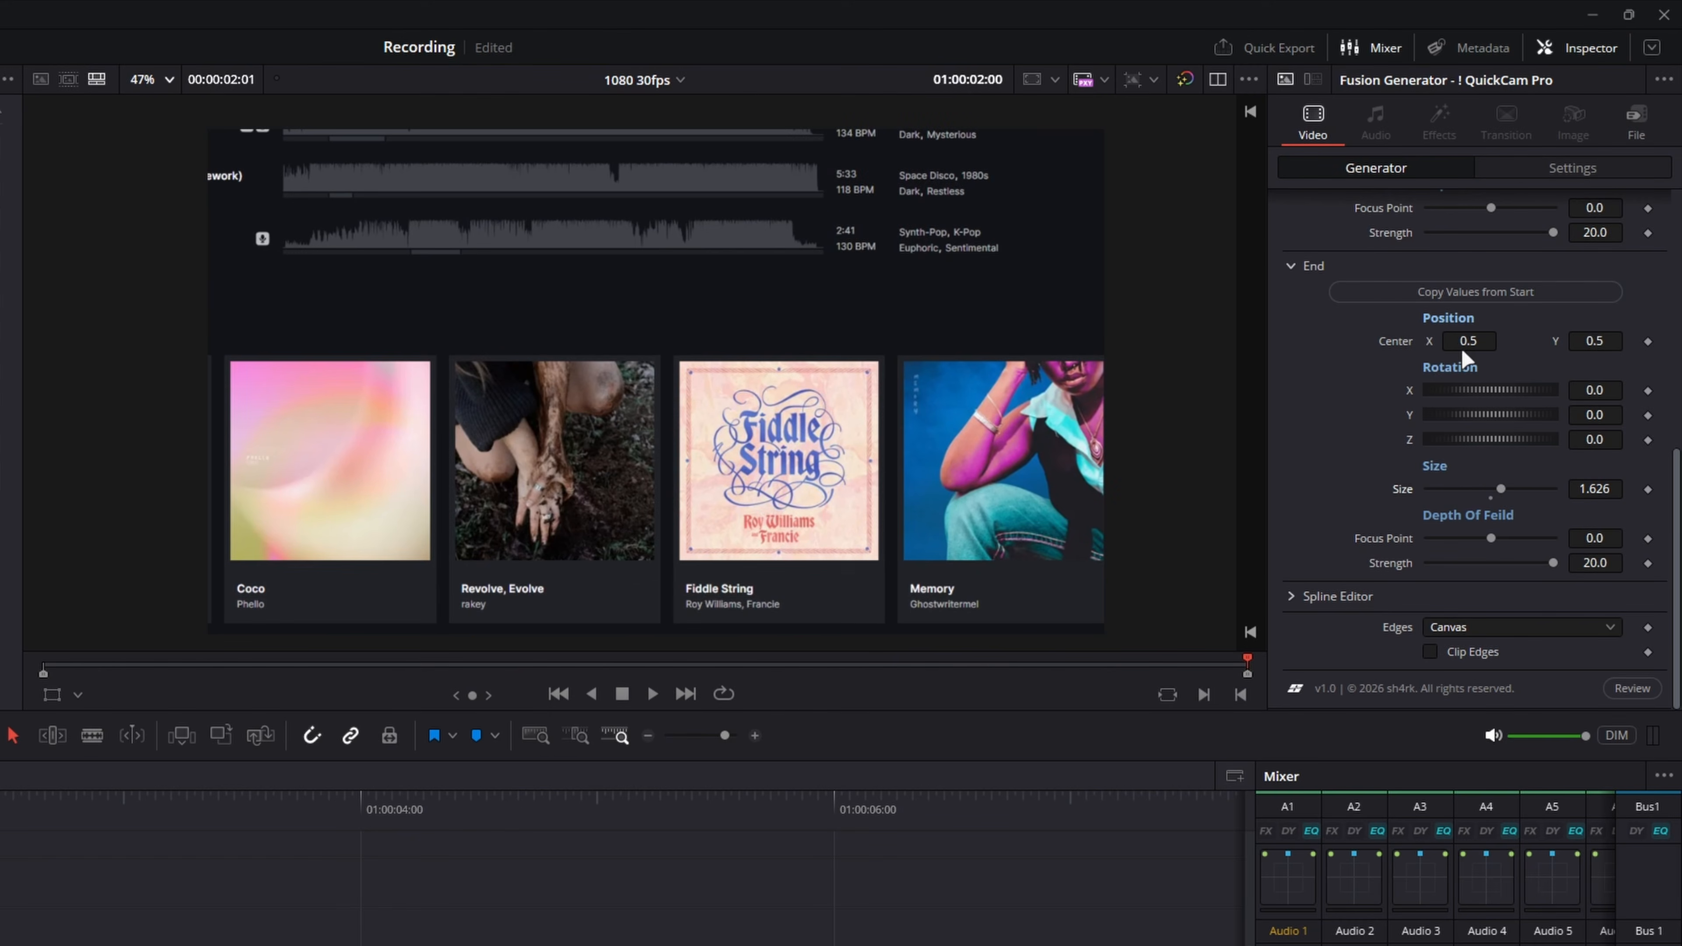
mouse_move(1462, 341)
mouse_down()
mouse_move(1487, 341)
mouse_move(1455, 349)
mouse_up()
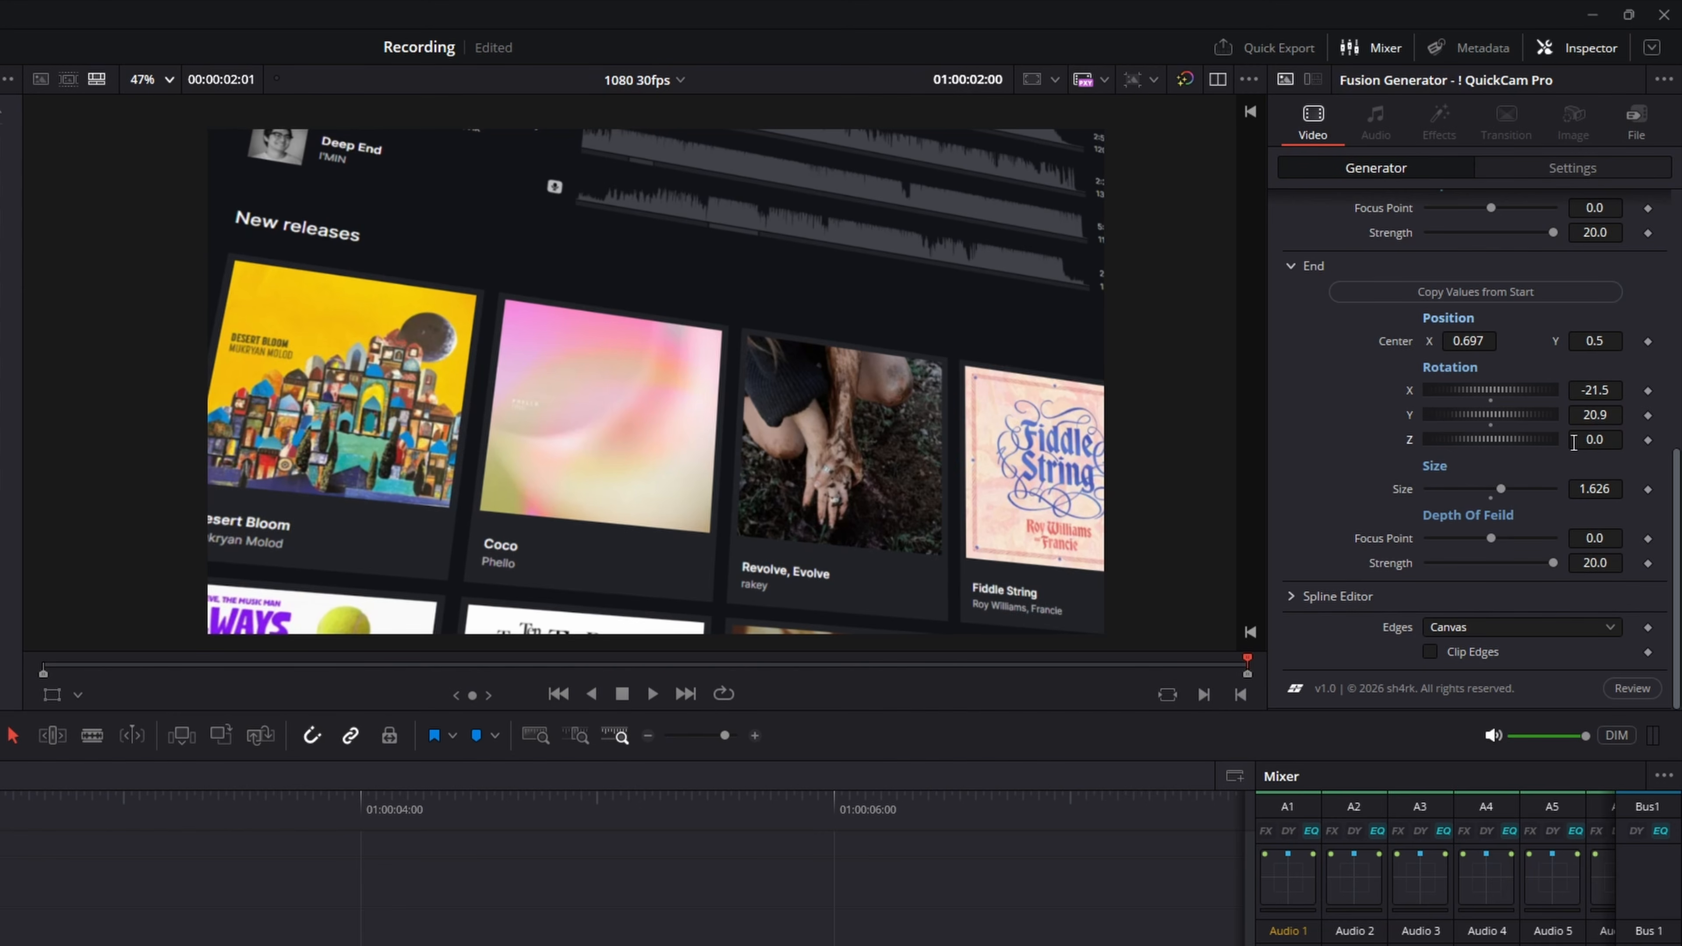
drag(1574, 442, 1616, 443)
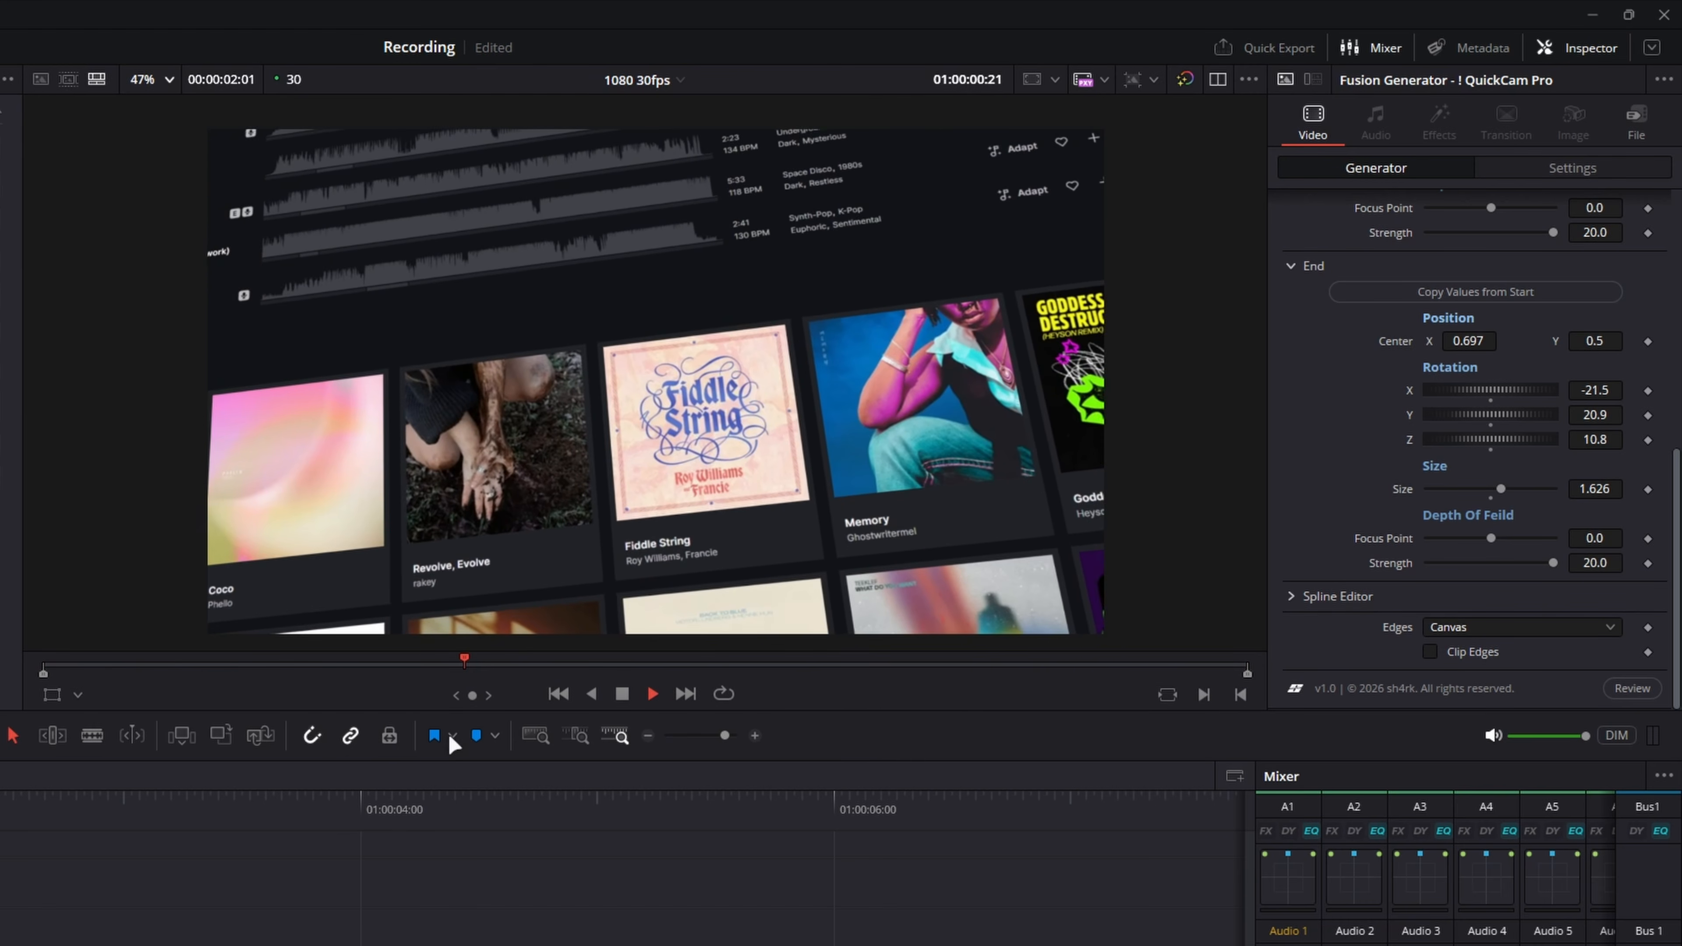
key(space)
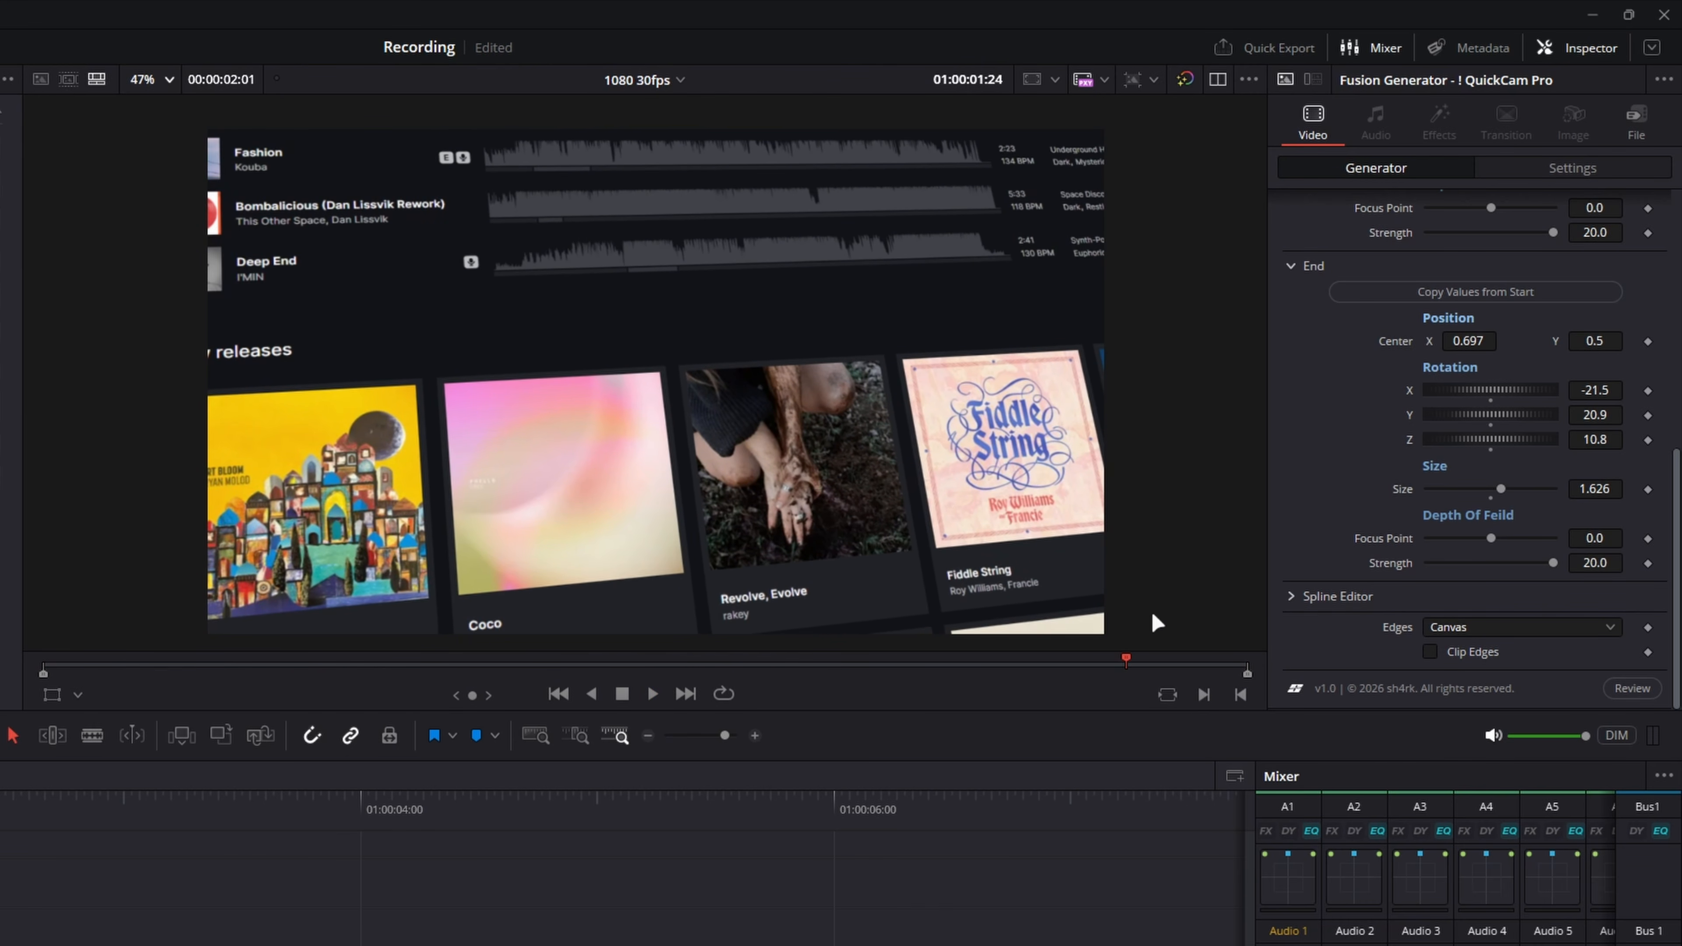
Enable the X, Y, Z and Size curves in QuickCam Pro's first Spline Editor graph
click(1293, 595)
scroll(1348, 549, down, 5)
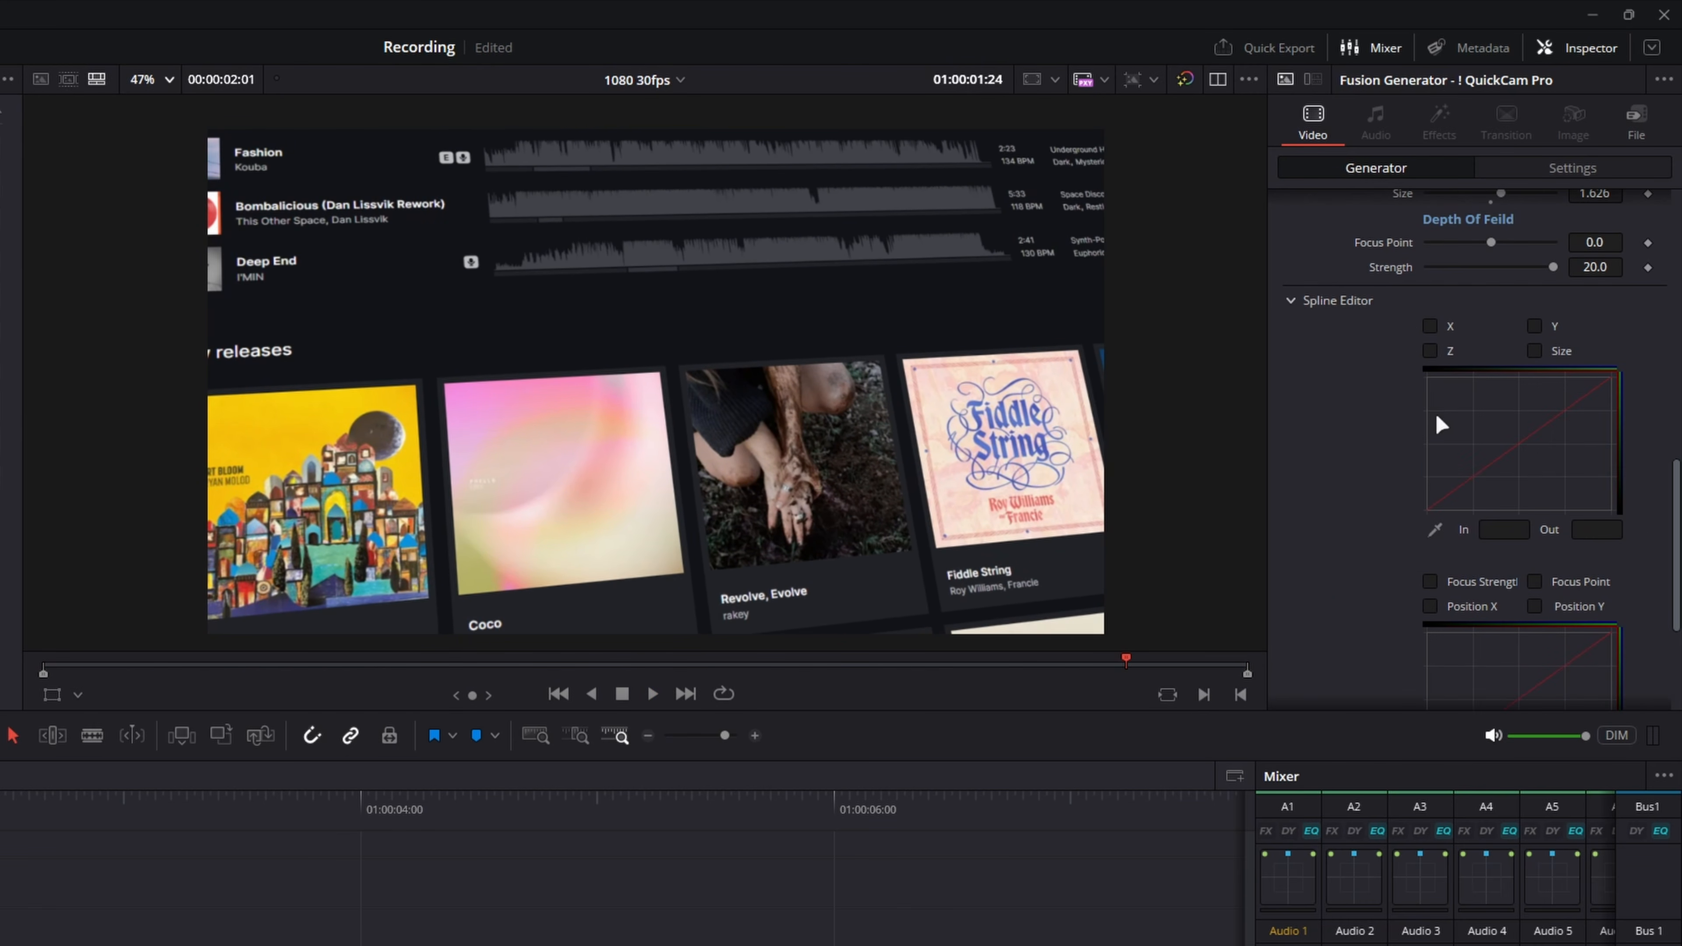
click(1430, 325)
click(1534, 325)
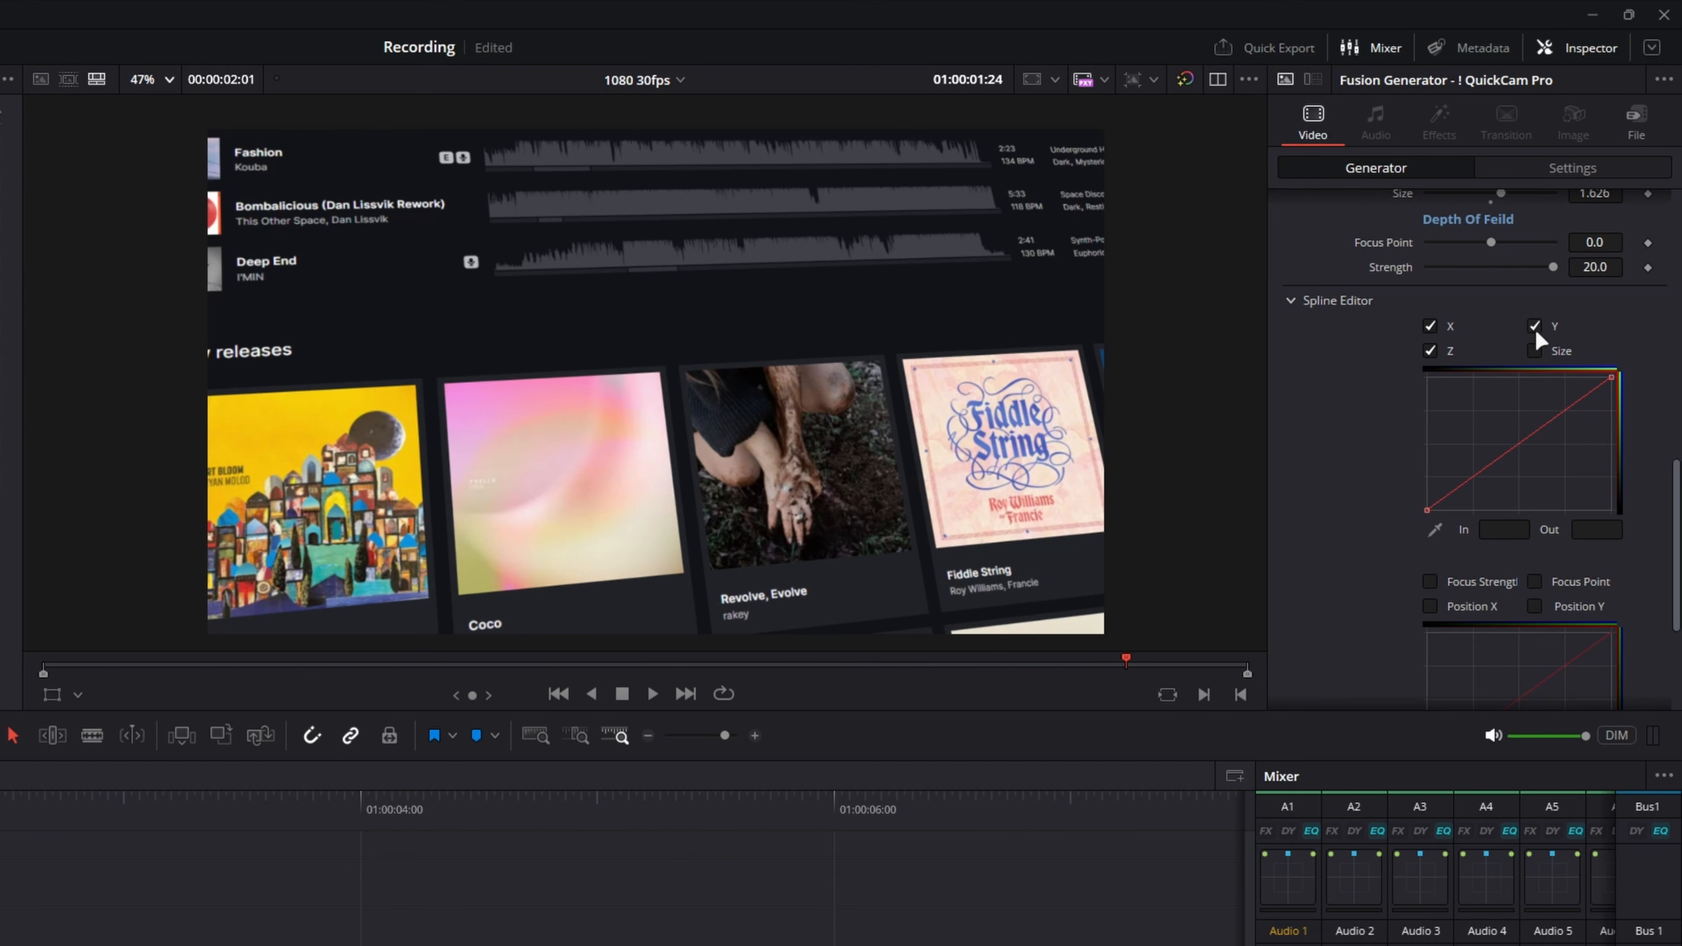
click(1535, 350)
Smooth the spline points, shape the curve into an ease-out, and play the animation
scroll(1483, 439, down, 2)
drag(1595, 385, 1390, 534)
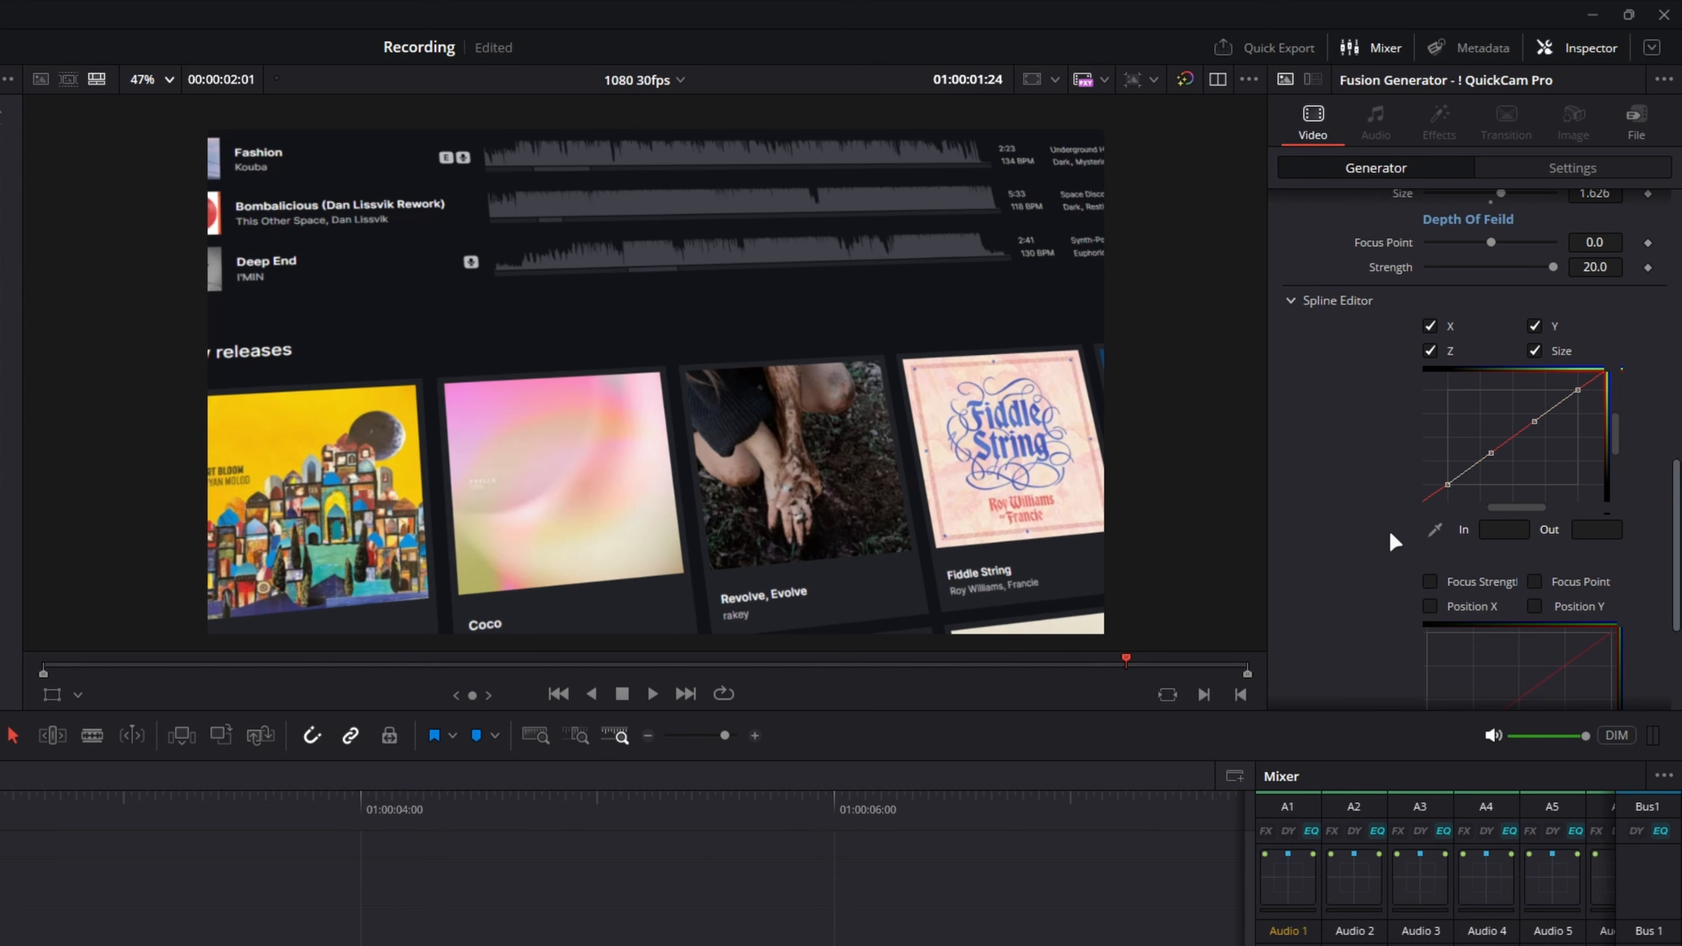
key(shift+s)
drag(1535, 390, 1455, 390)
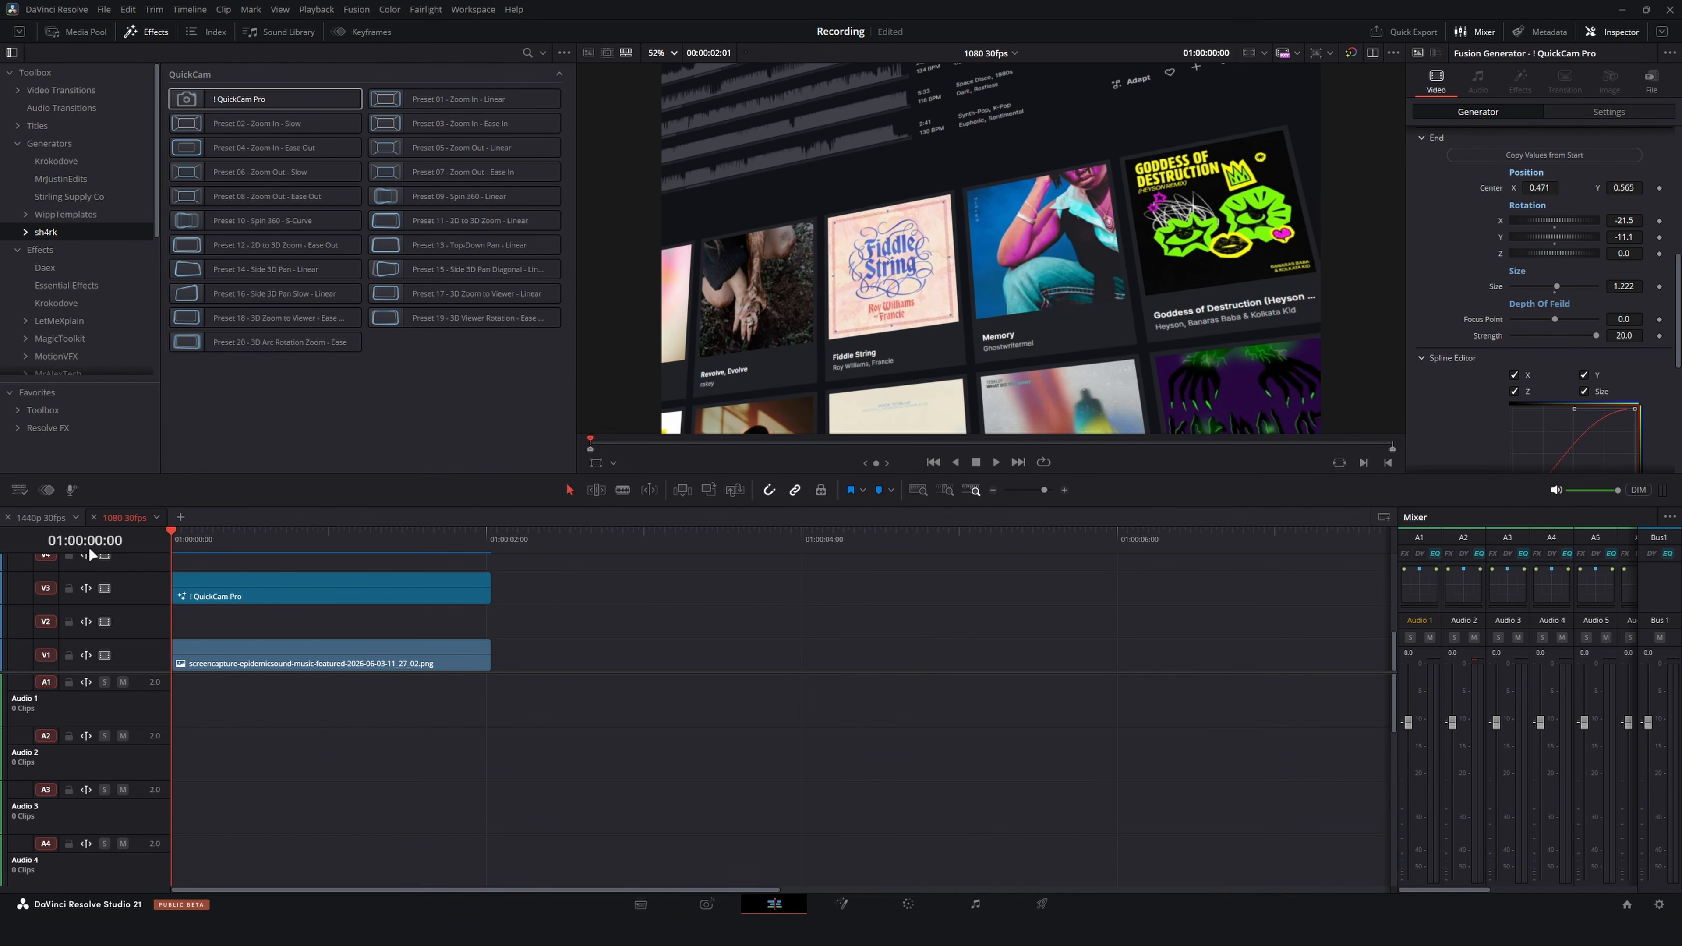
key(space)
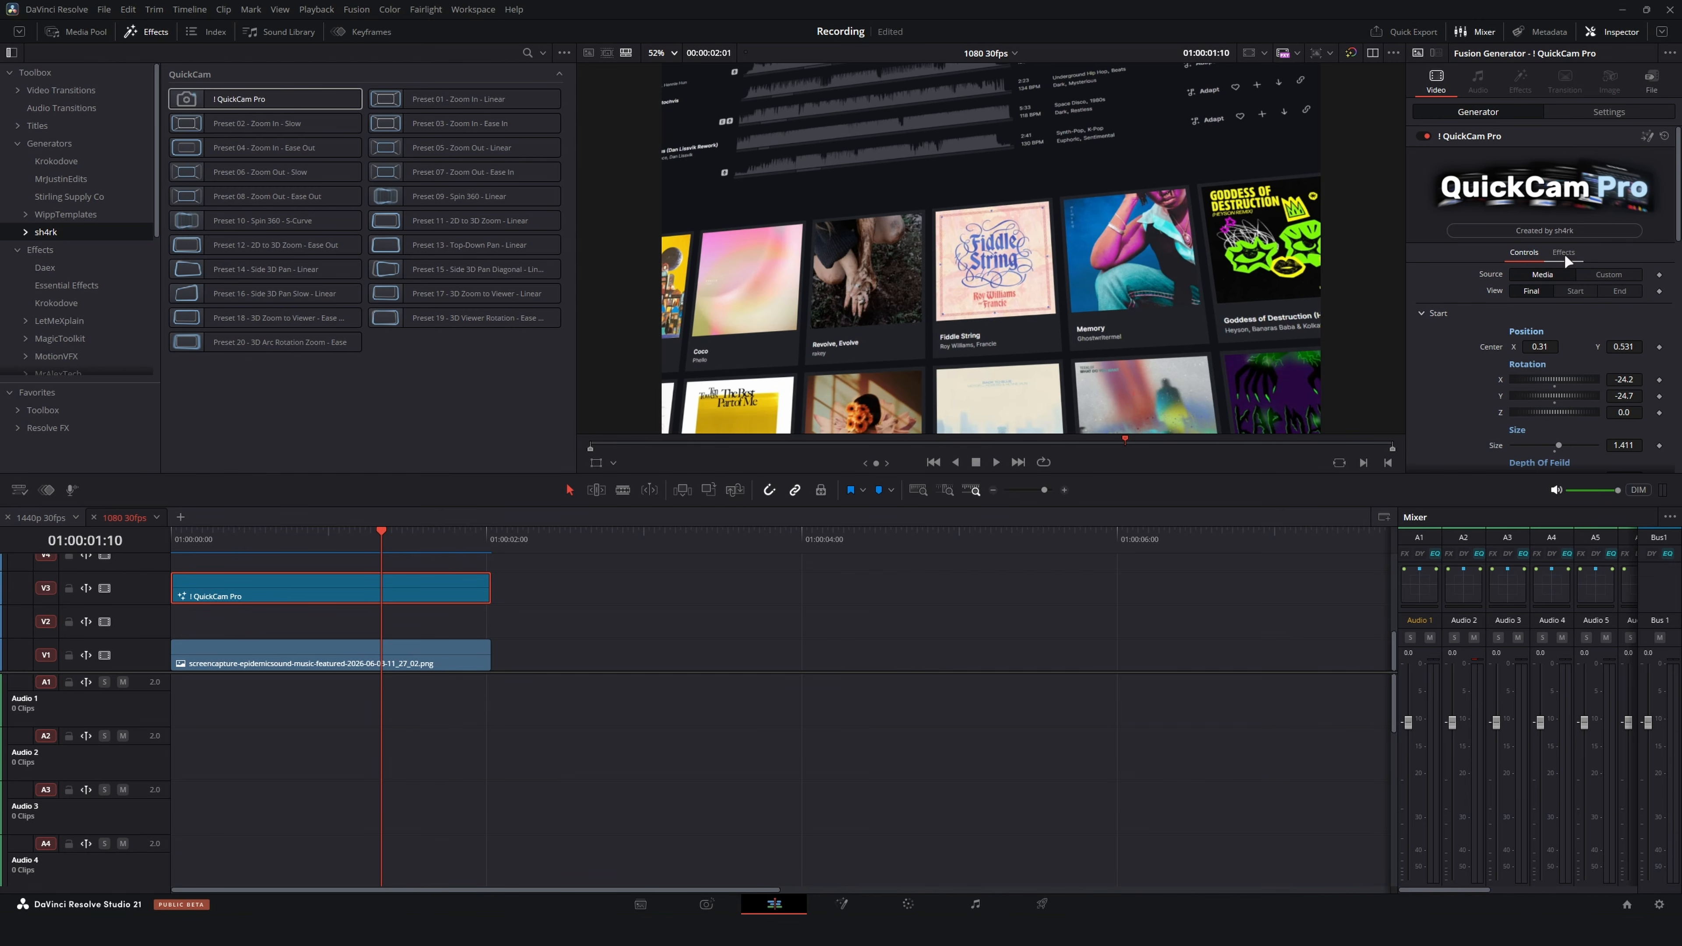
Set QuickCam Pro's Screen Pixels source to Procedural and its blending mode to Overlay
click(1563, 253)
click(1554, 287)
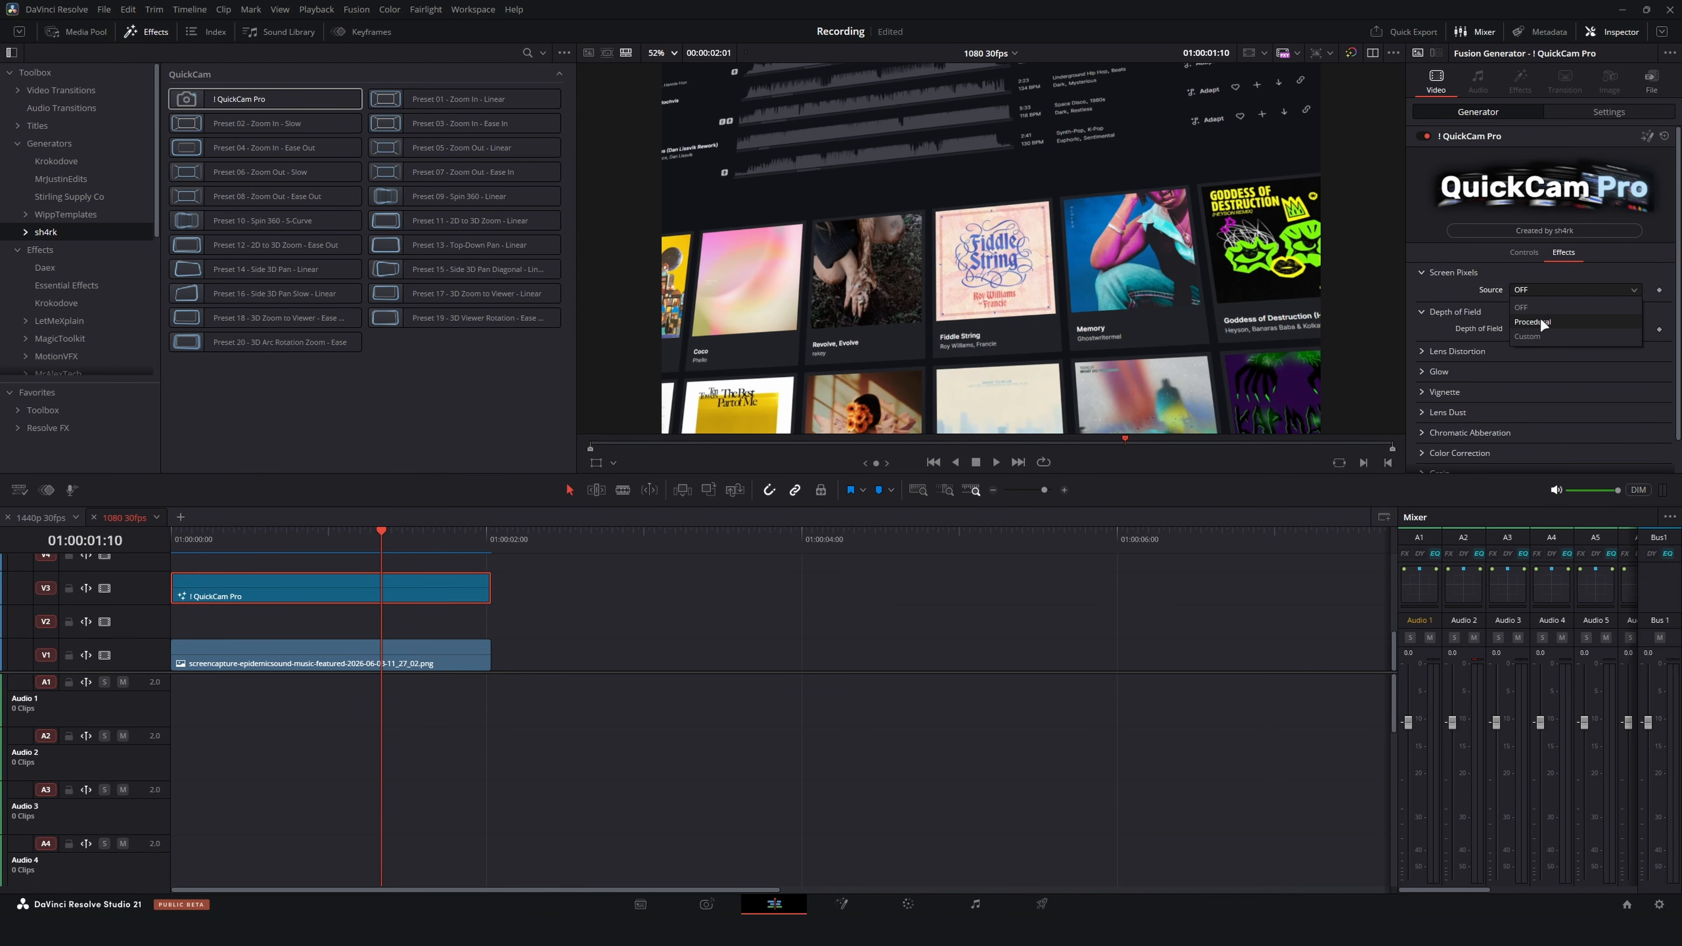
click(1541, 323)
click(1554, 341)
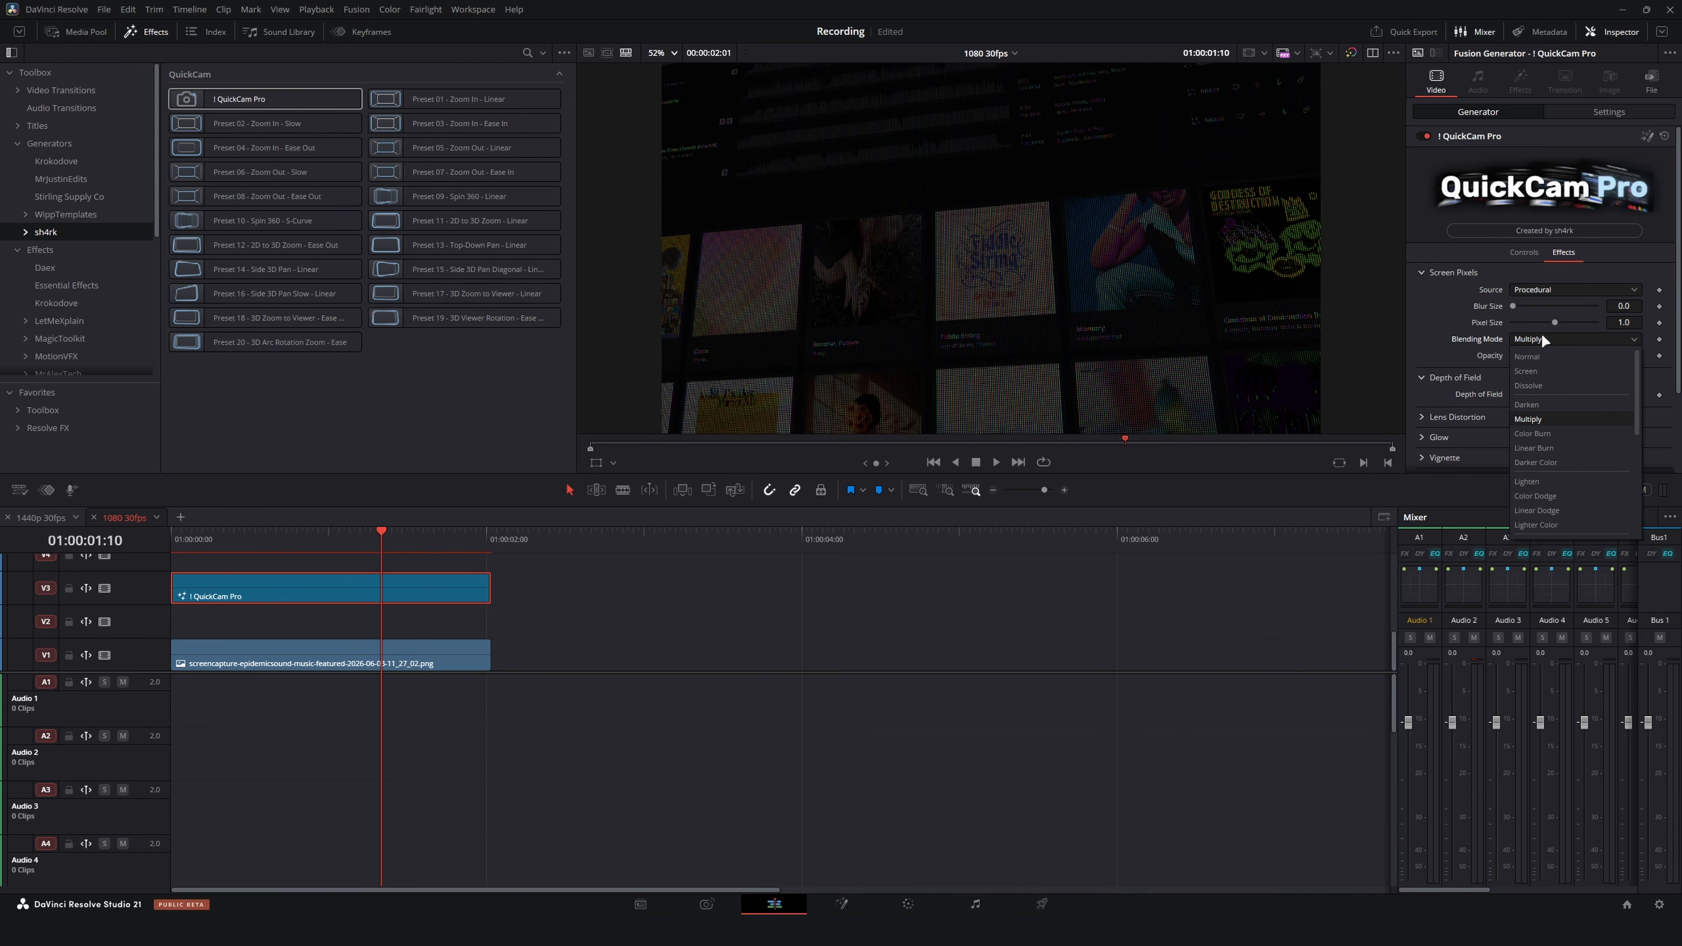
click(1540, 474)
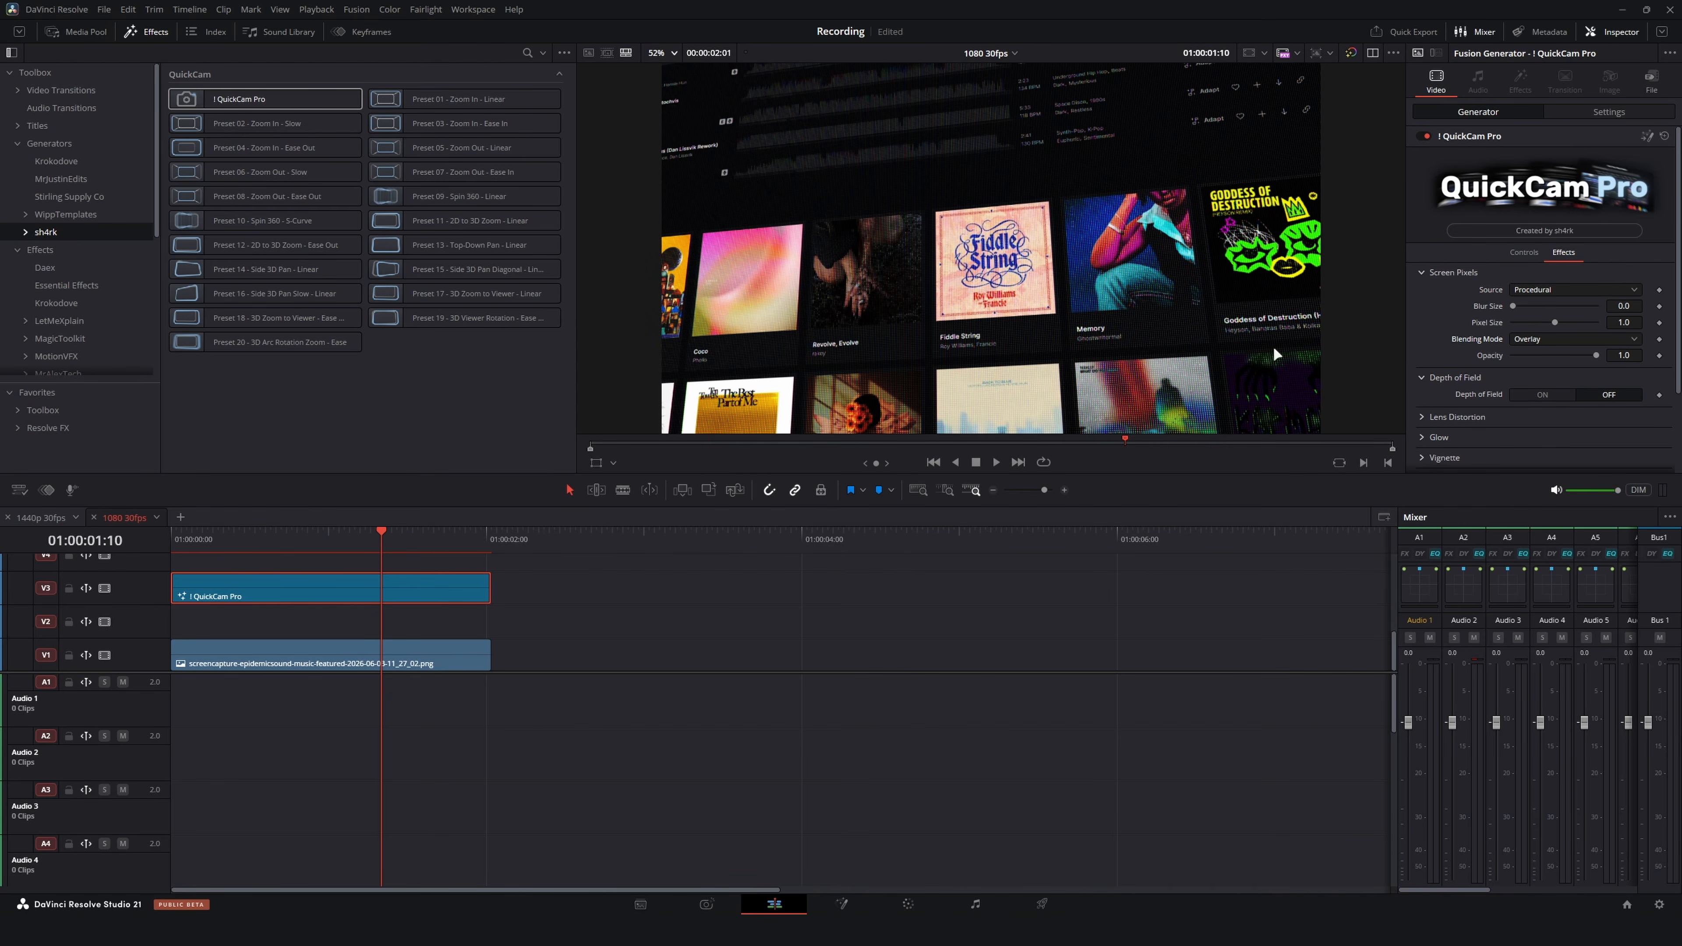
Set QuickCam Pro's Screen Pixels opacity to 0.57 while checking the pixel texture up close
scroll(1075, 289, up, 8)
drag(1622, 355, 1610, 356)
scroll(1553, 336, down, 2)
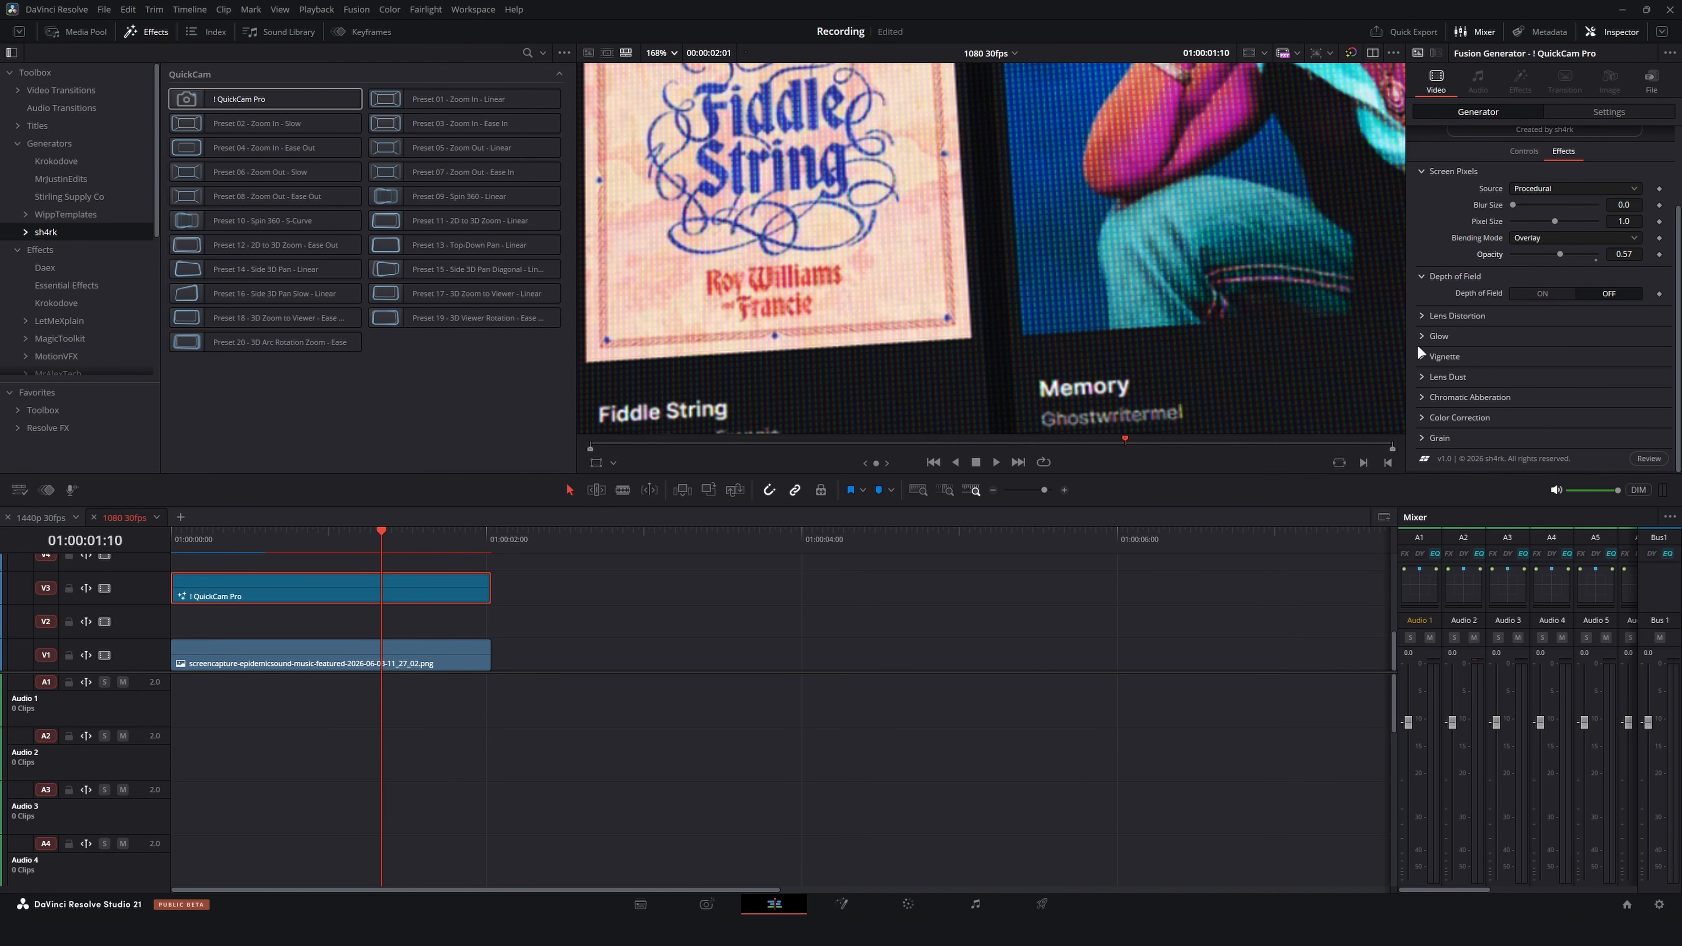
Turn on QuickCam Pro's Depth of Field and play the animation from the start of the timeline
click(1527, 287)
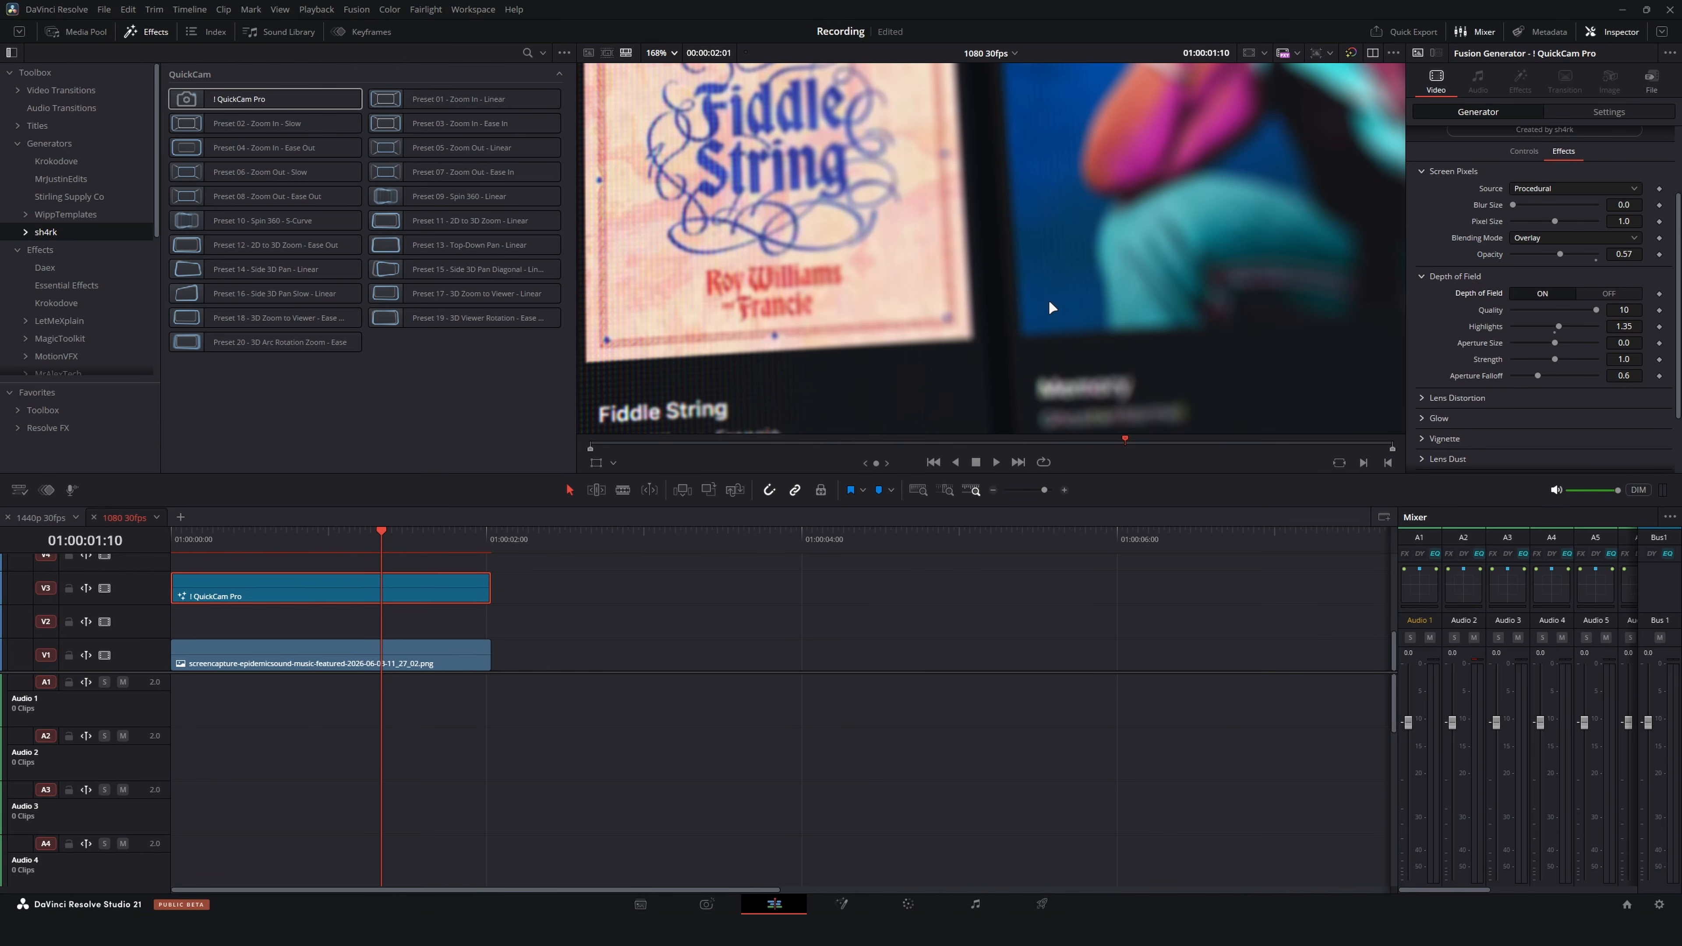
scroll(1049, 299, down, 8)
scroll(902, 300, down, 2)
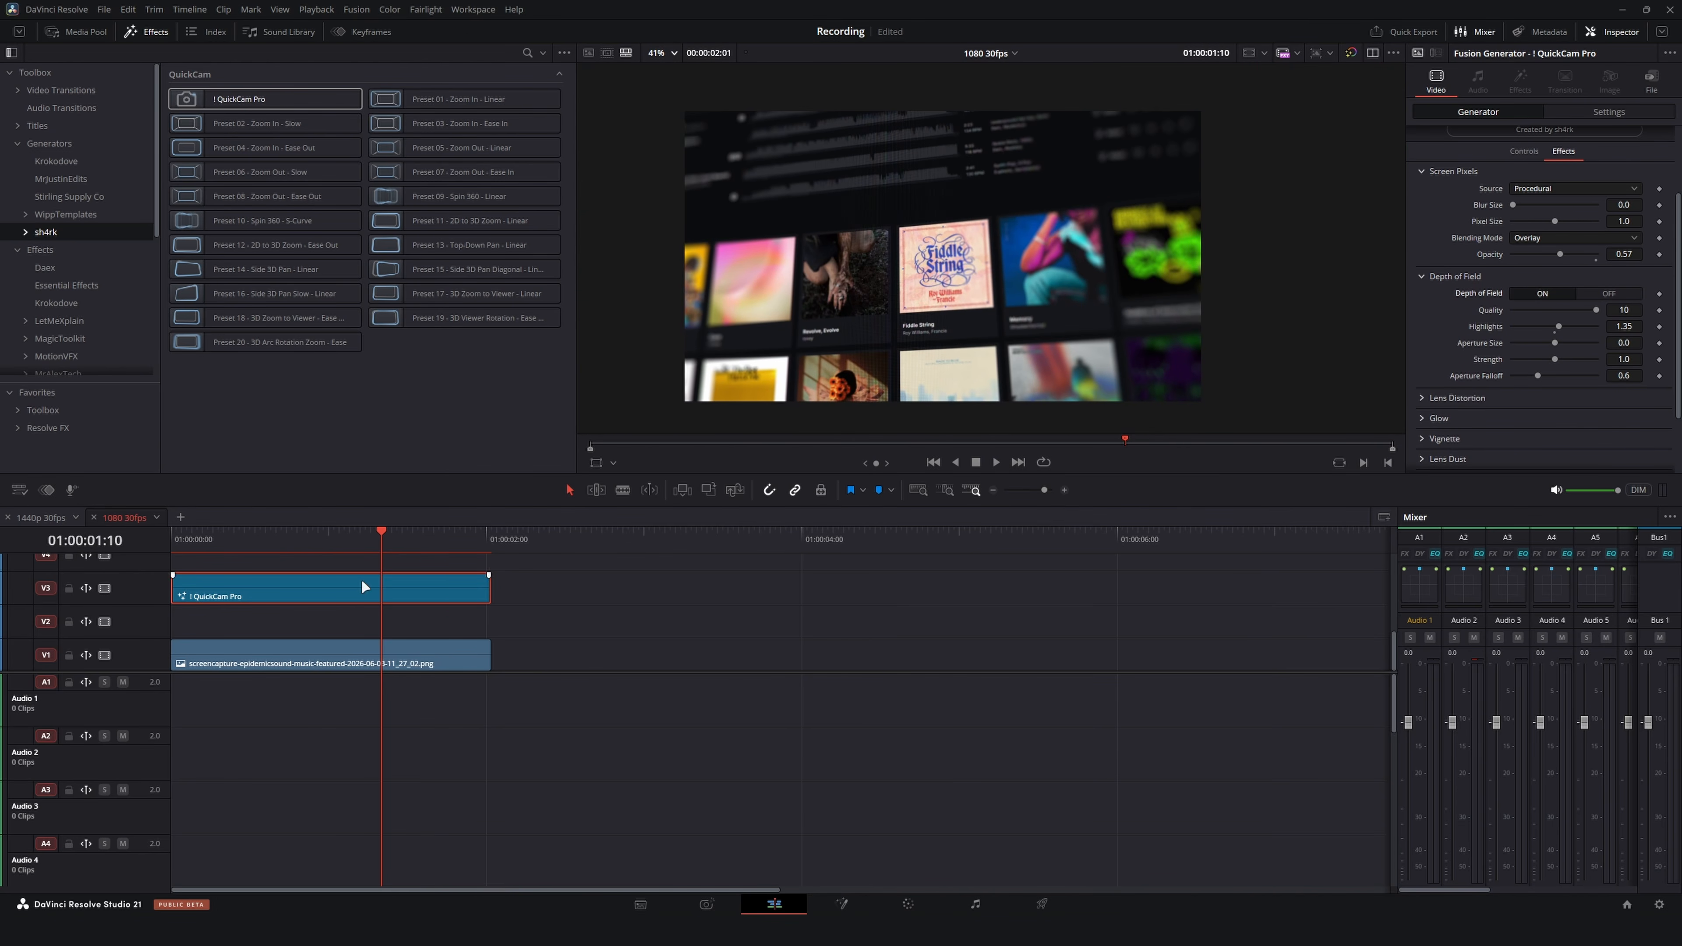
key(Home)
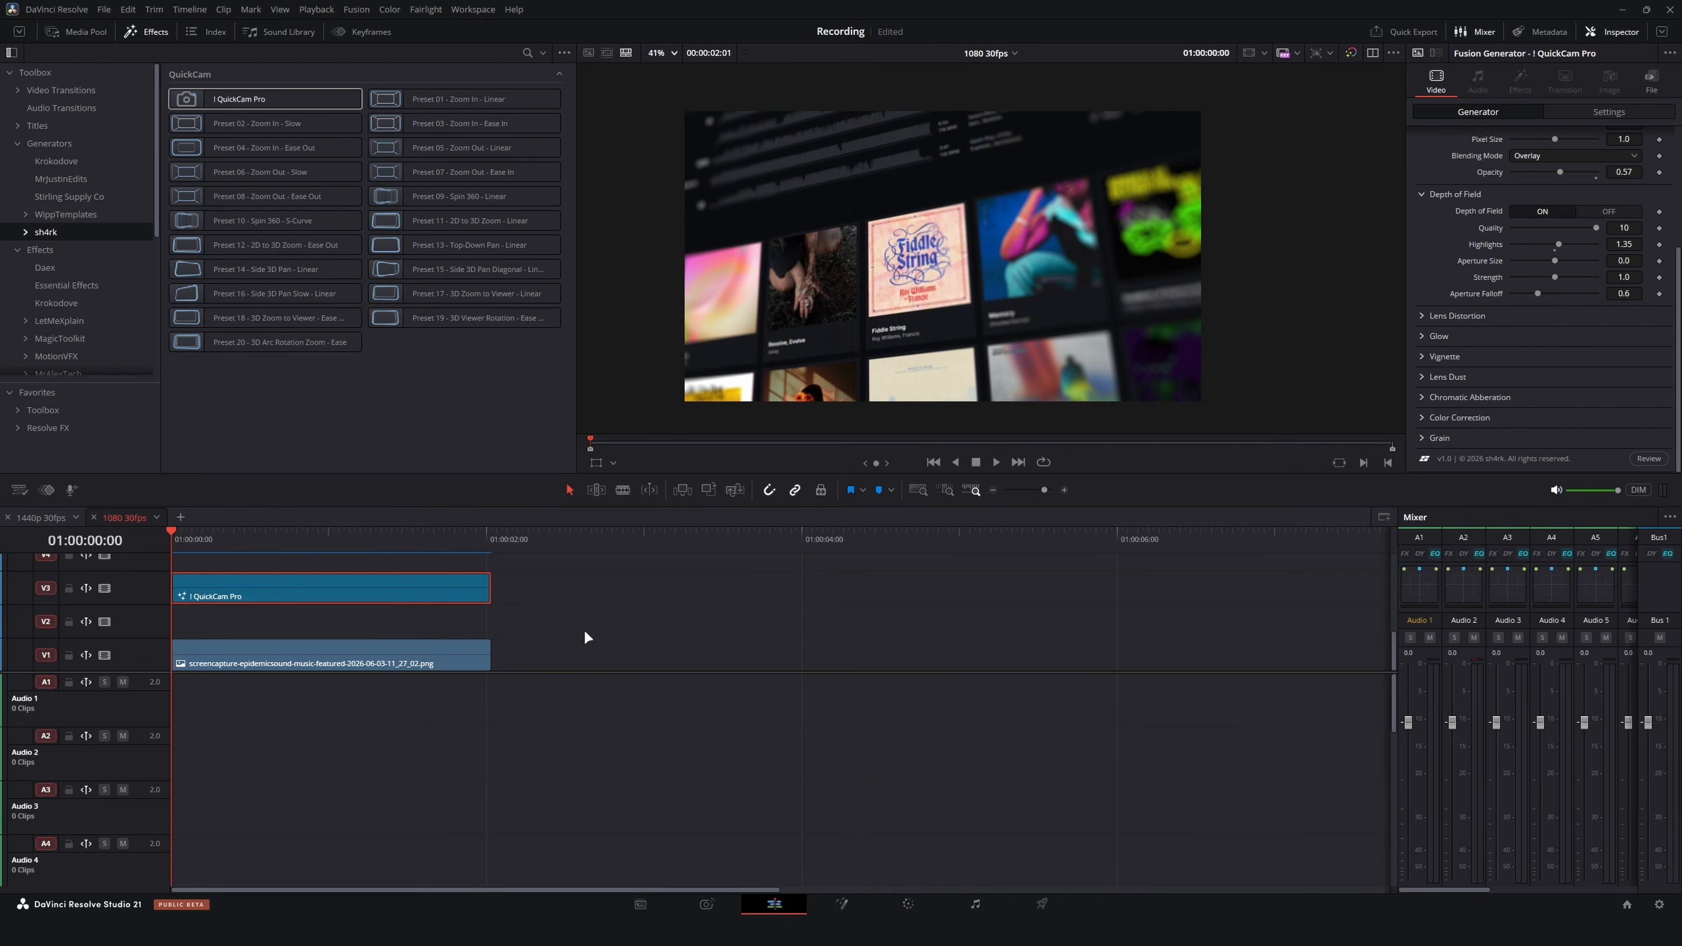
key(space)
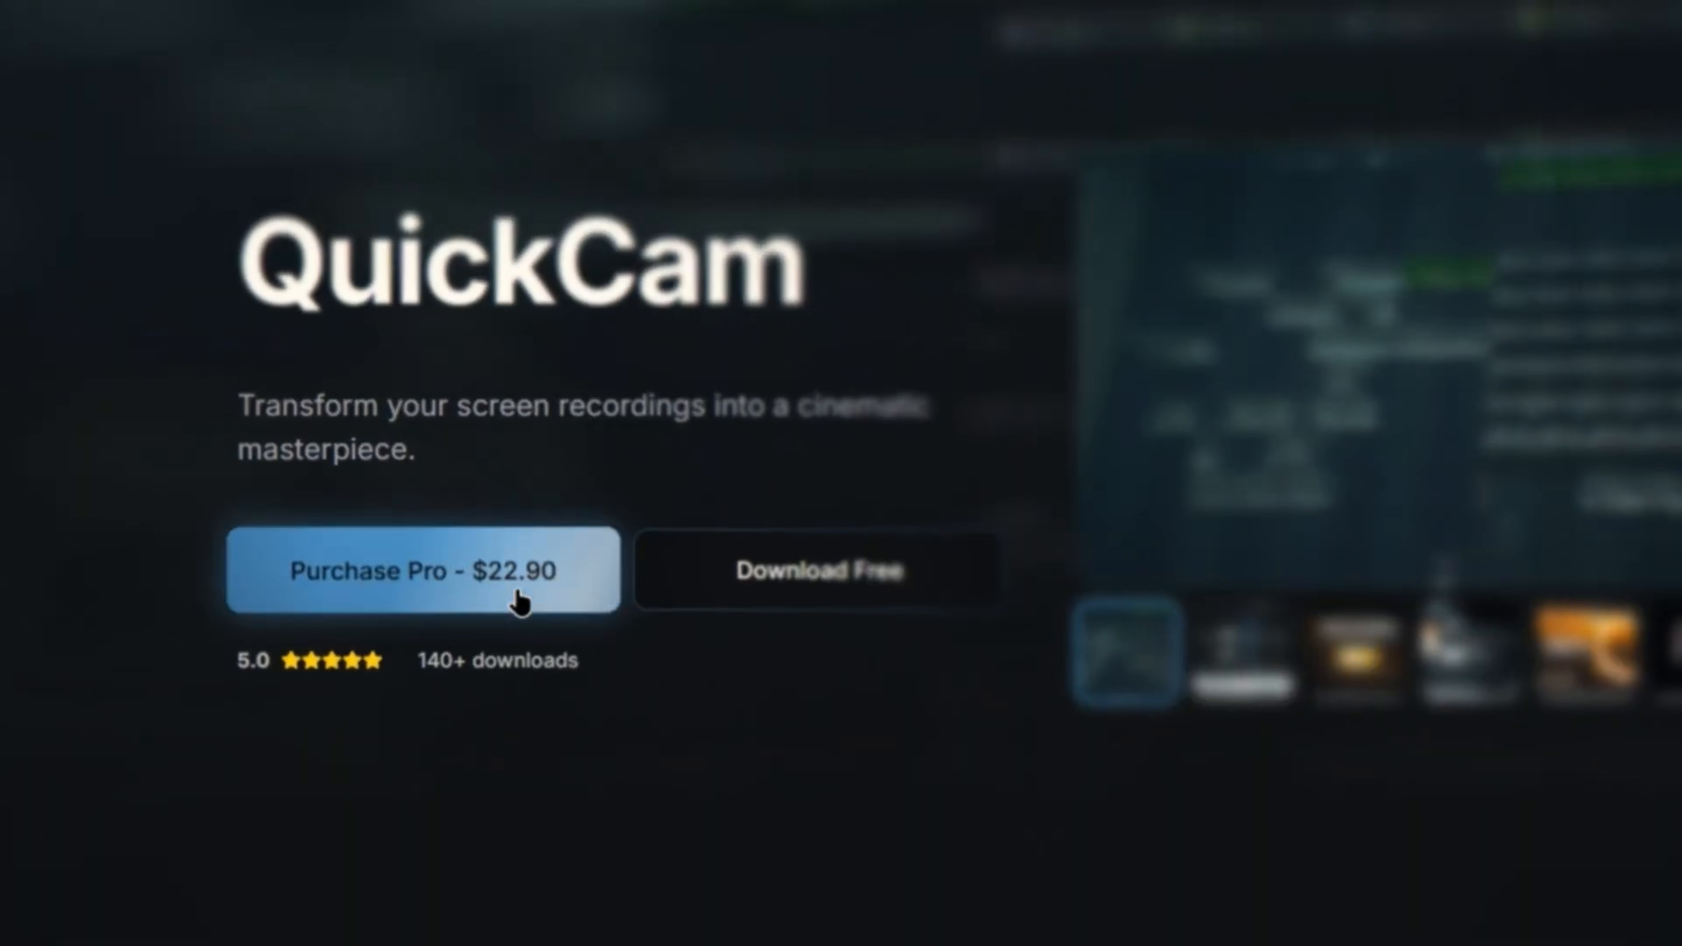
click(515, 594)
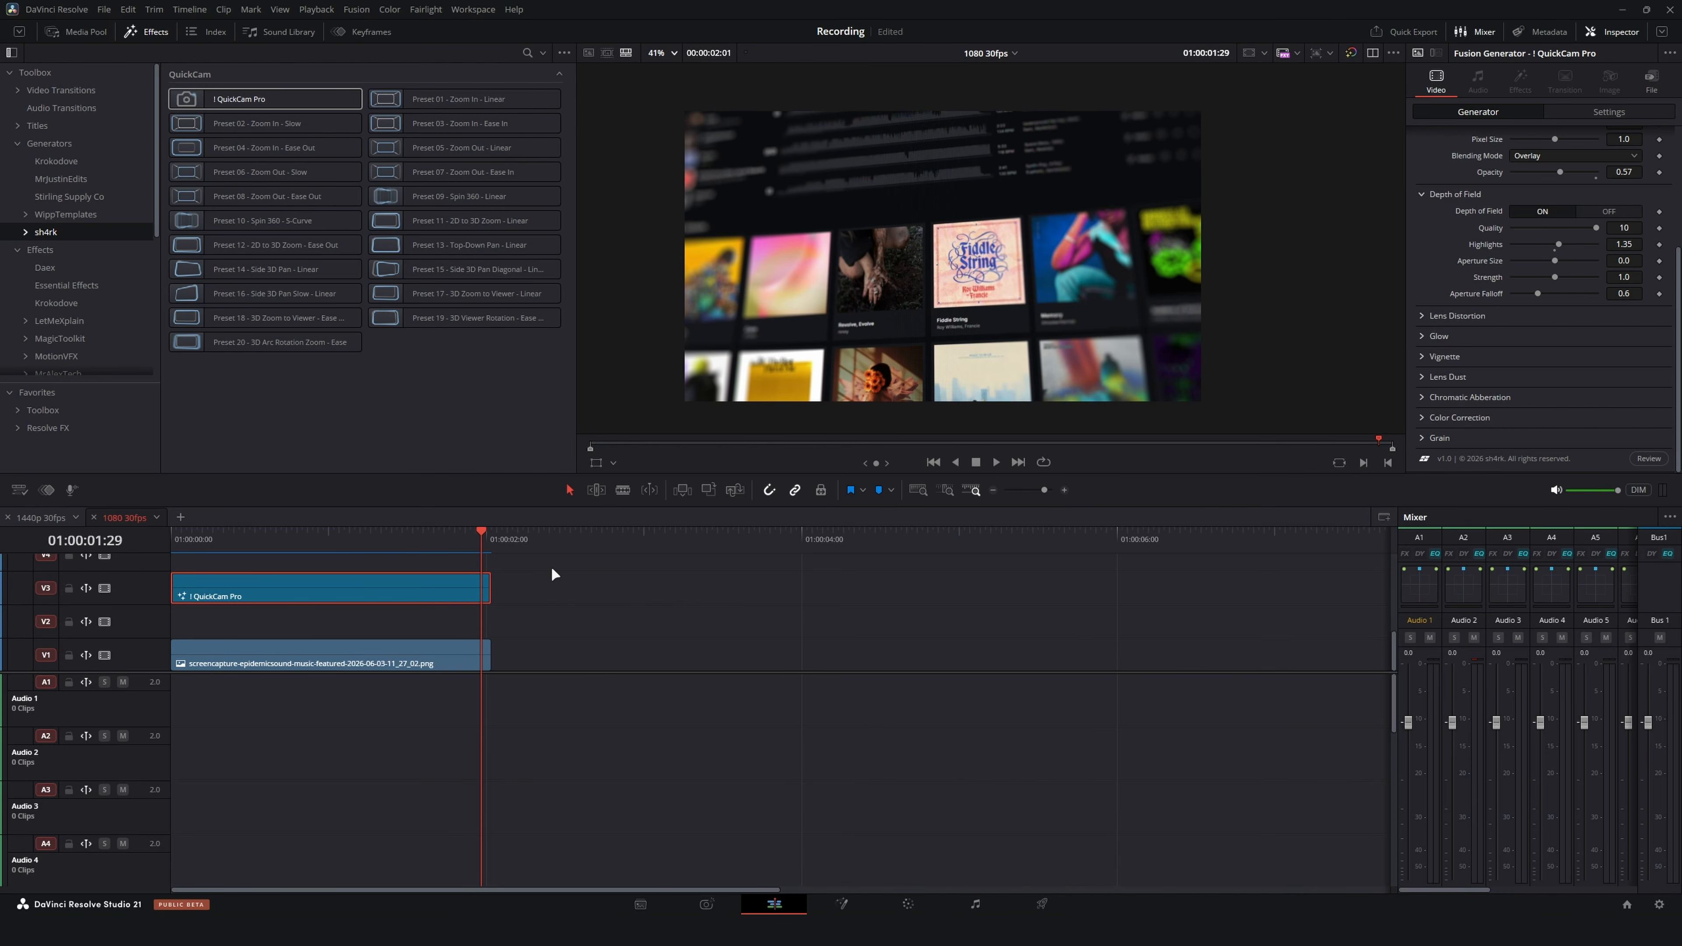
scroll(1464, 250, up, 4)
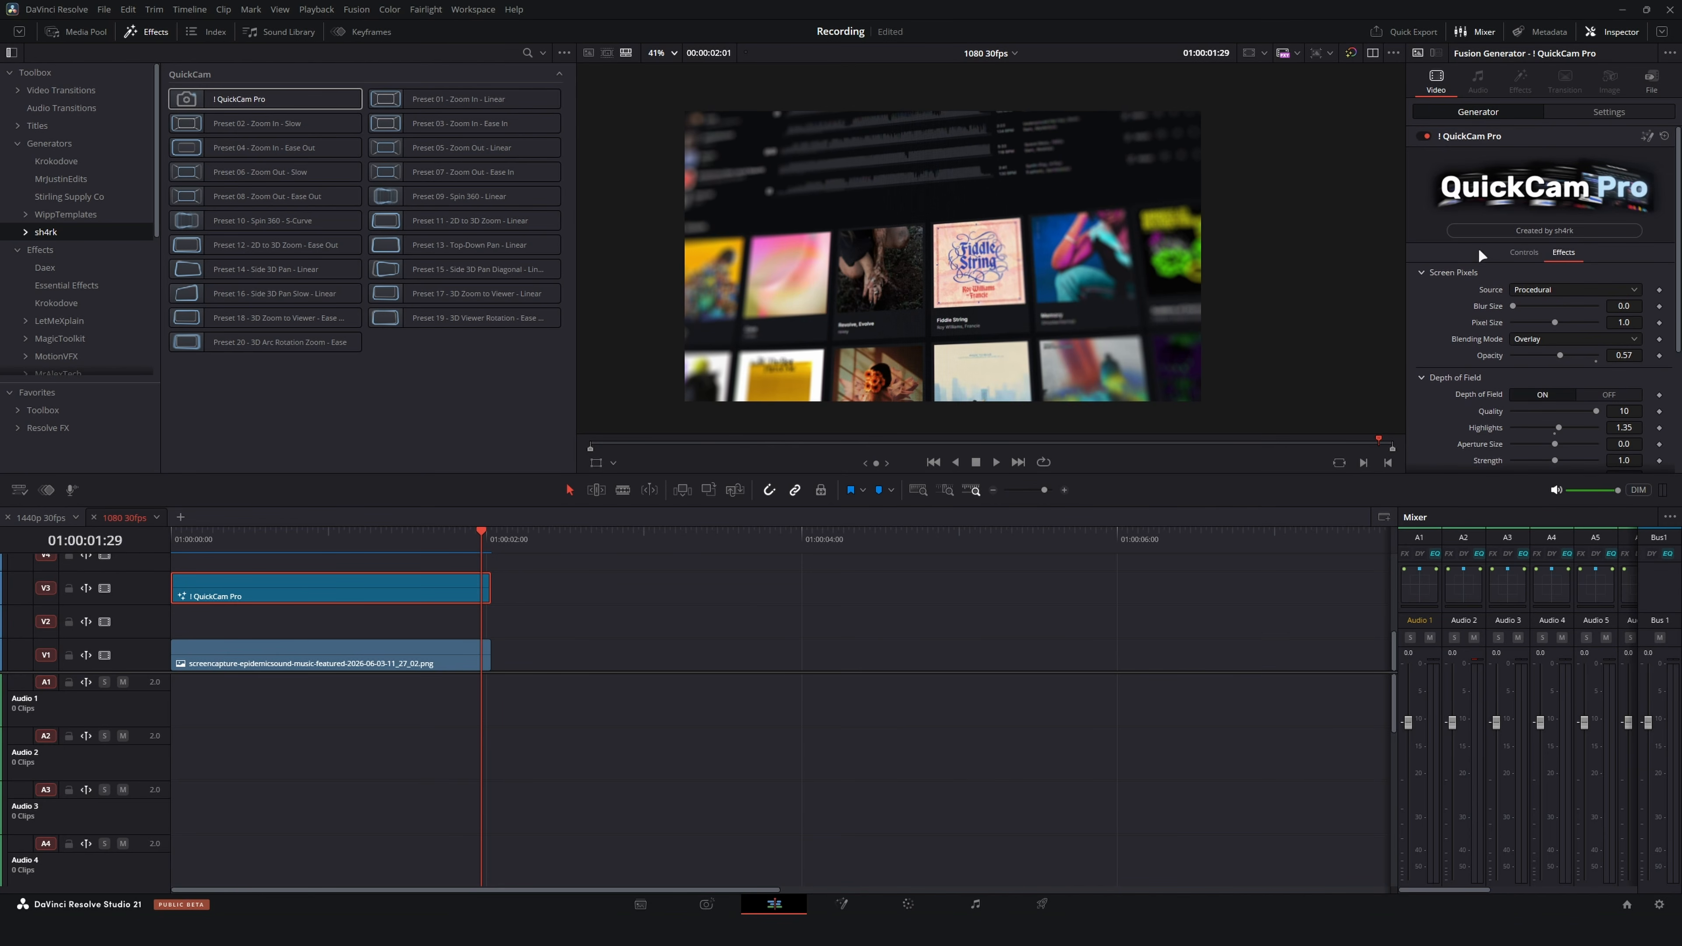
Delete both clips from the timeline and place a Fusion Composition at the start of video track 1
drag(594, 584, 269, 722)
key(Delete)
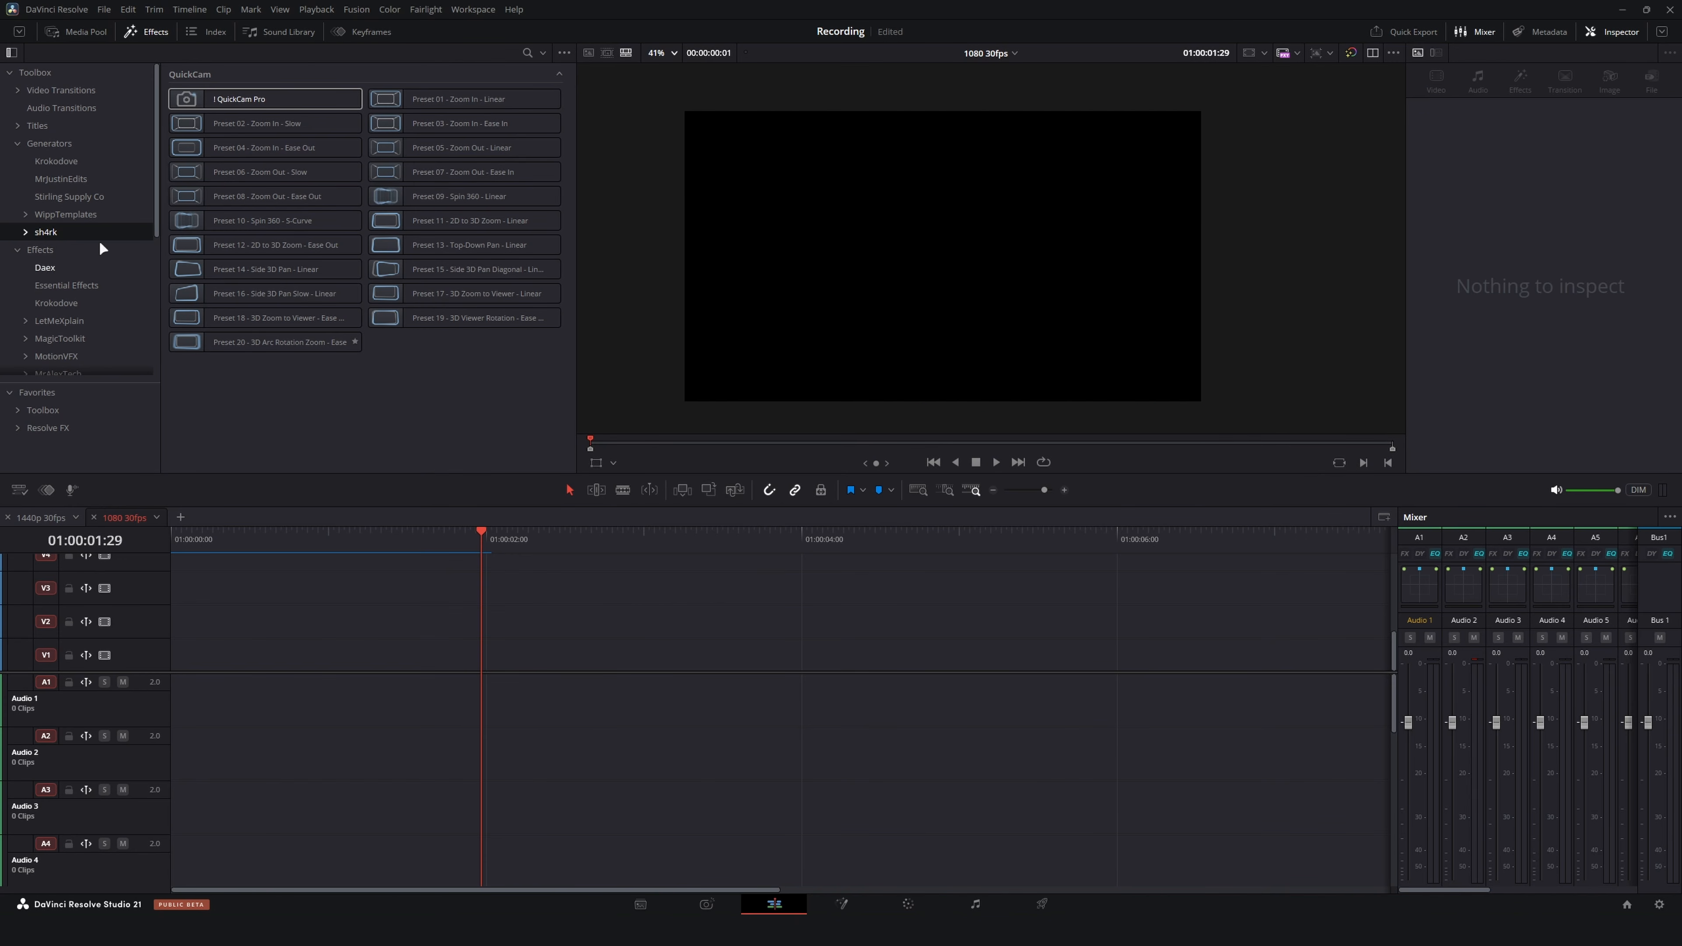
click(45, 251)
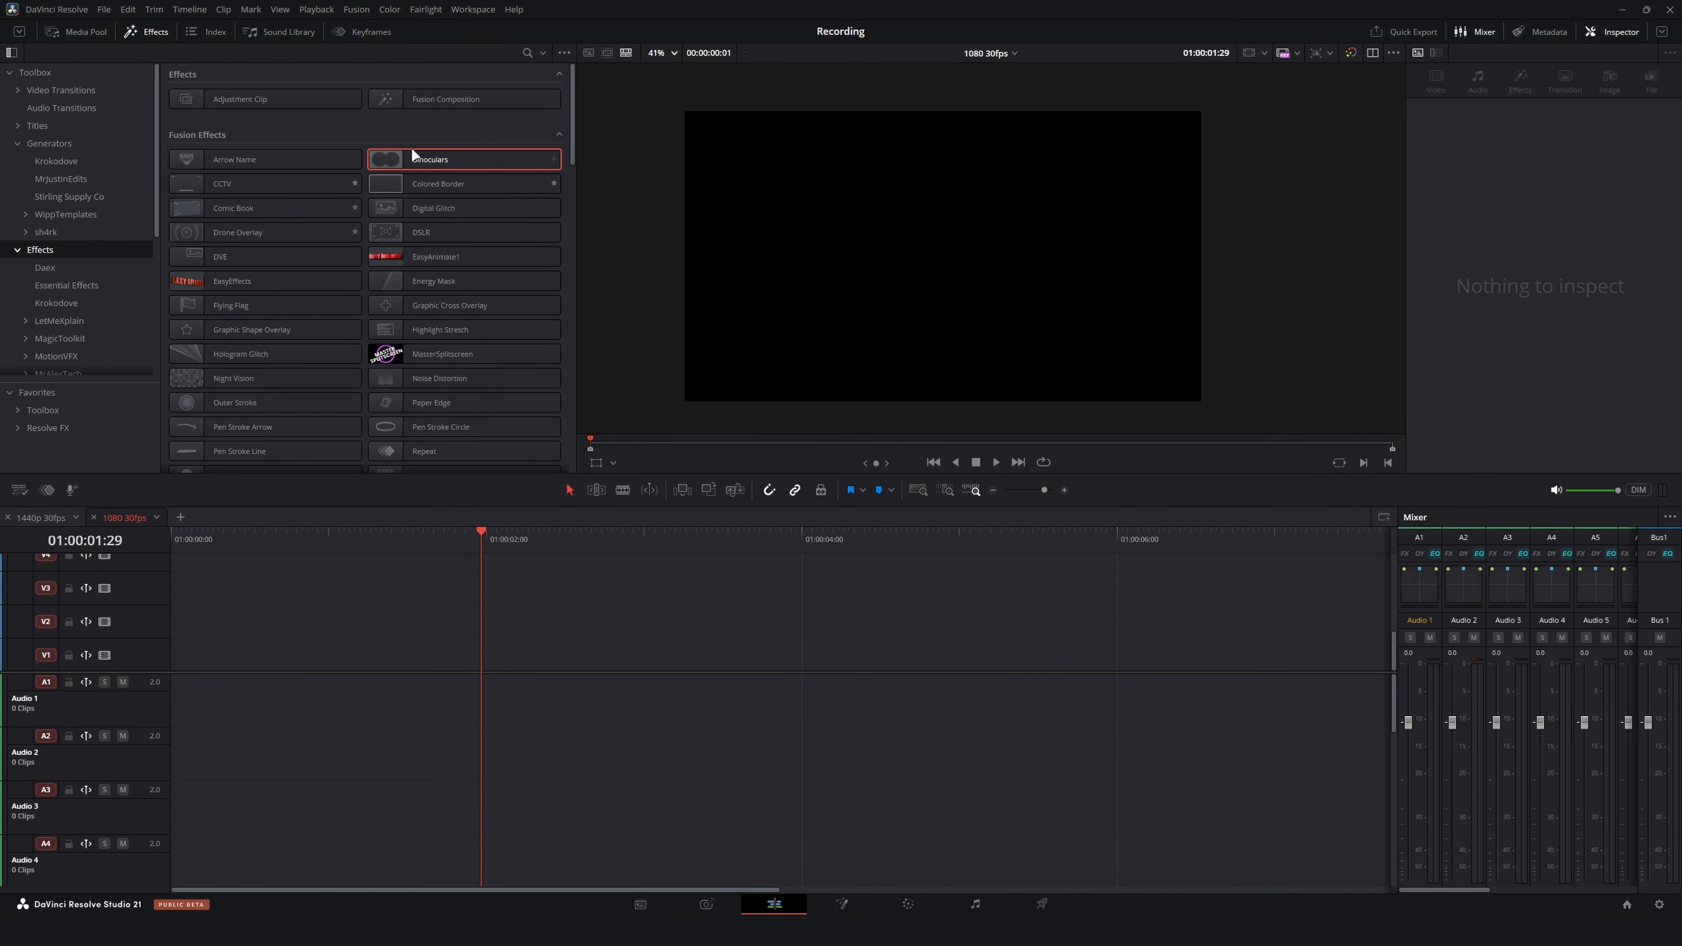
drag(424, 102, 182, 662)
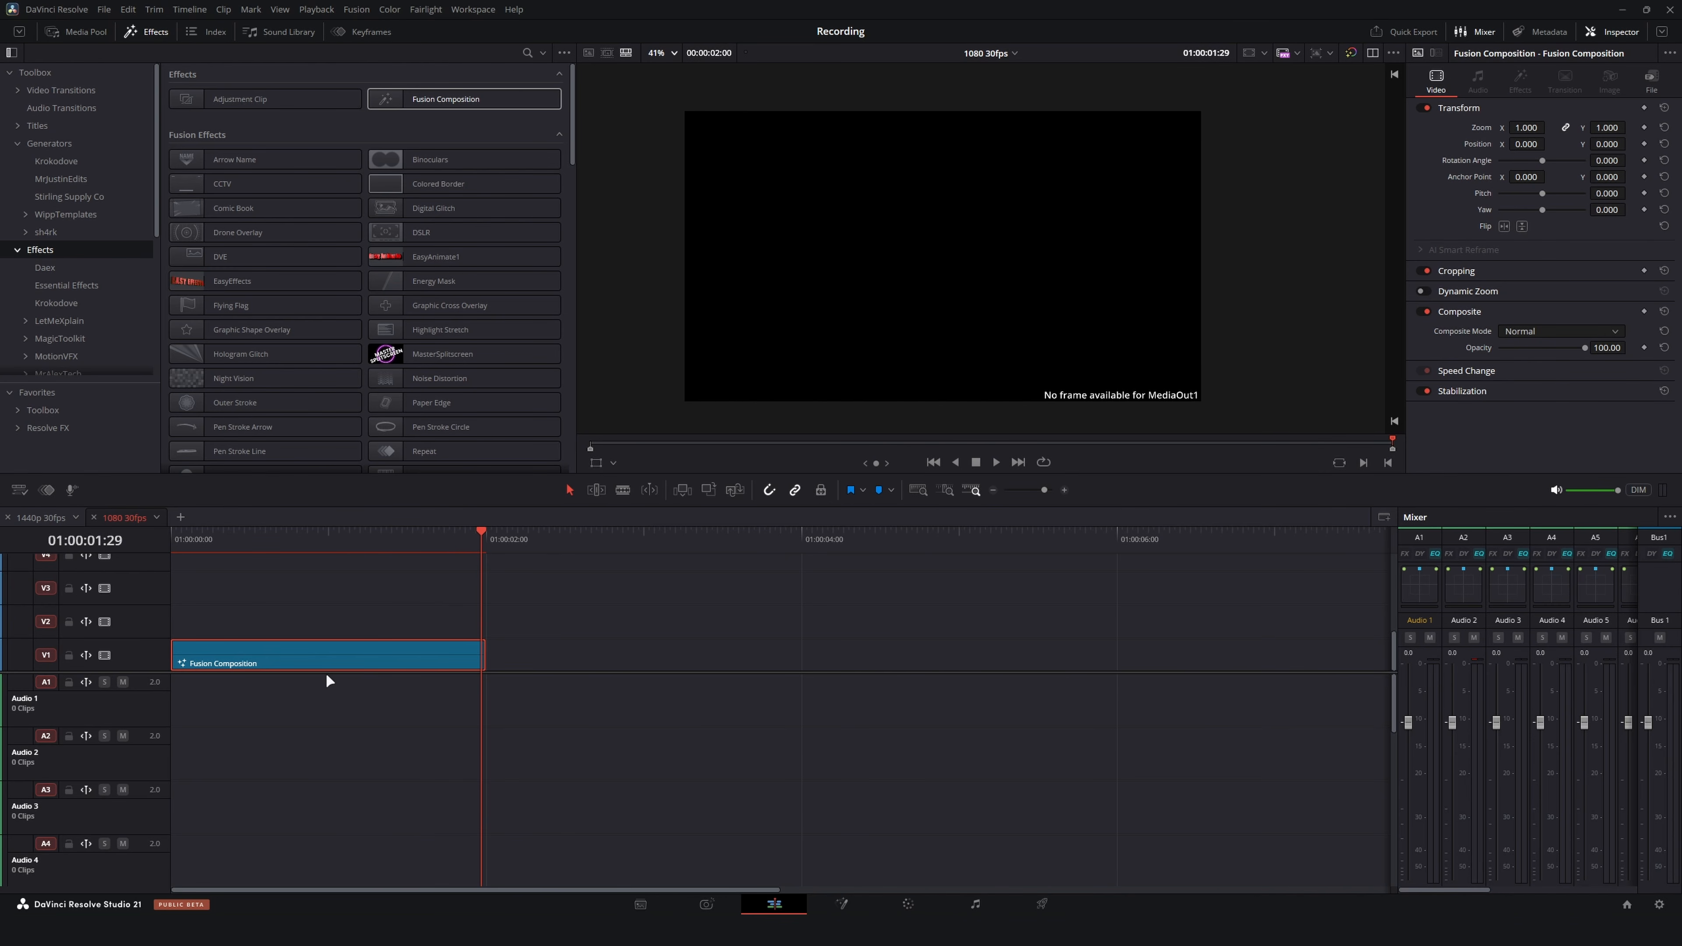
key(Home)
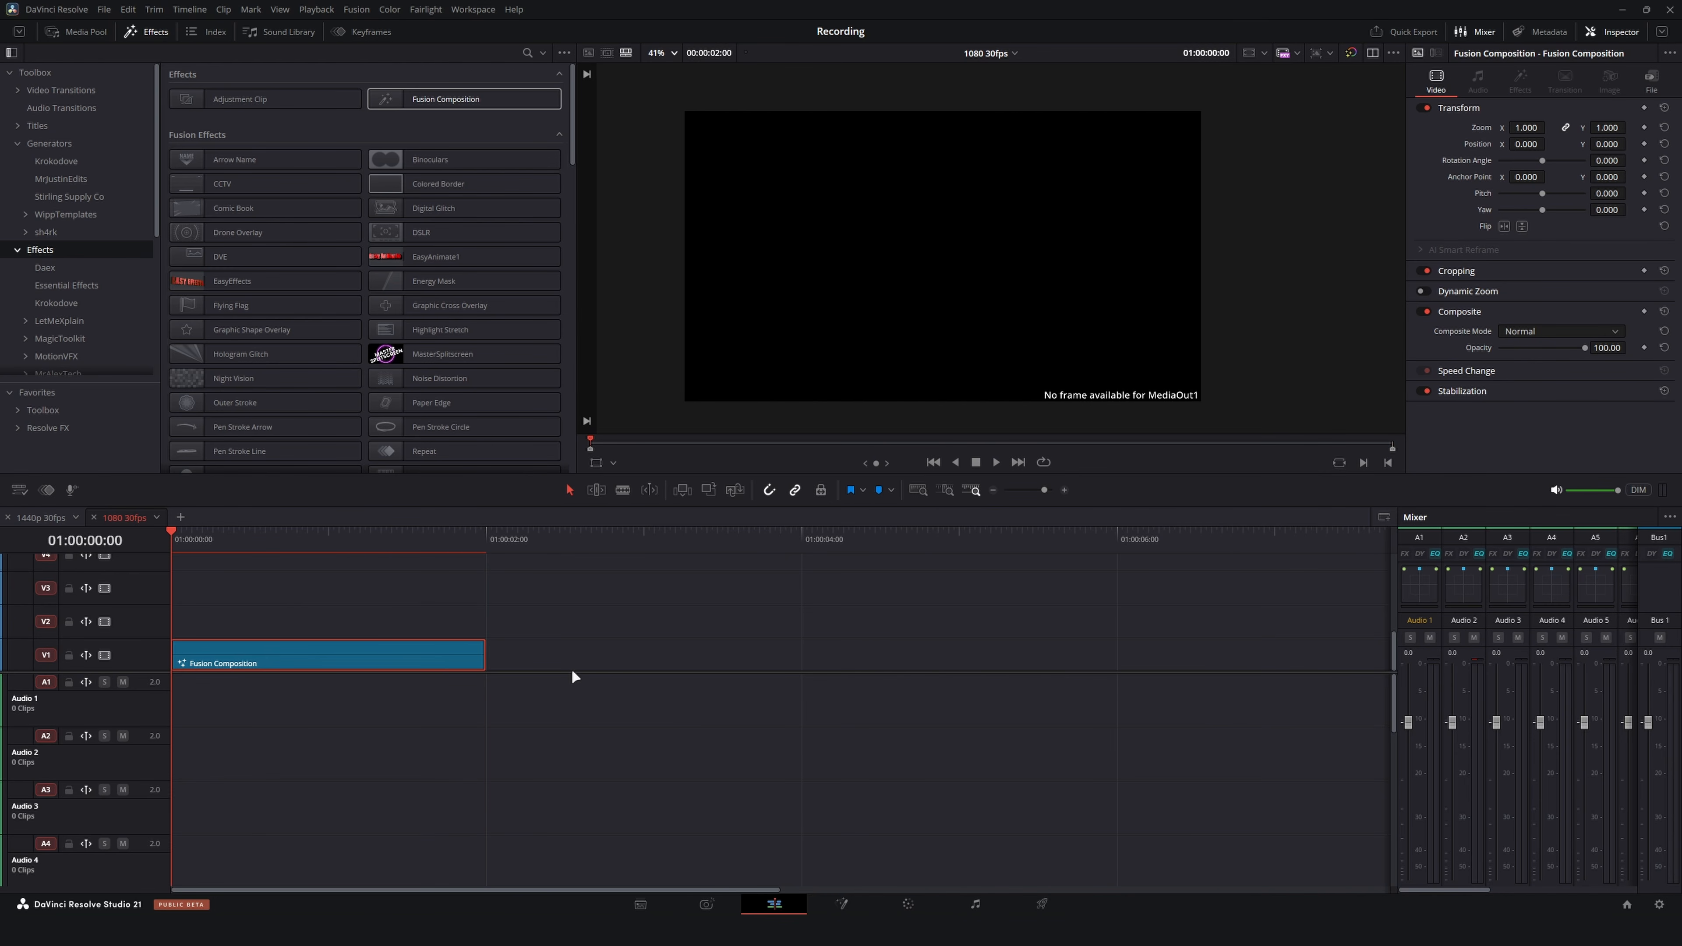
drag(685, 476, 685, 397)
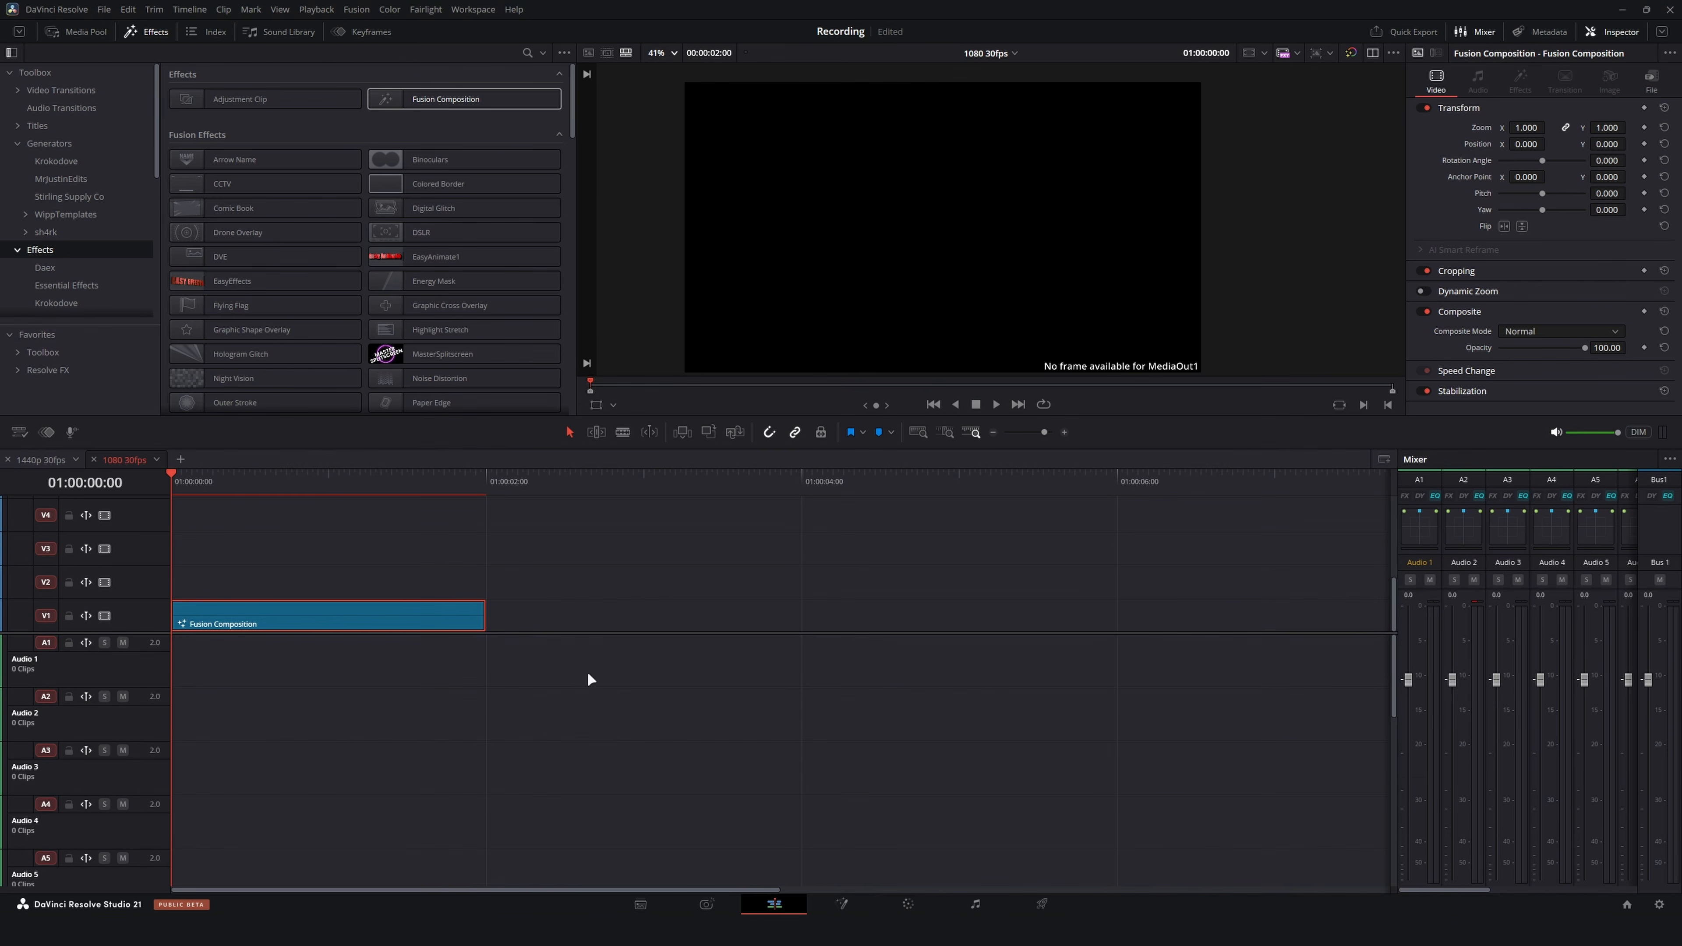
drag(581, 633, 563, 600)
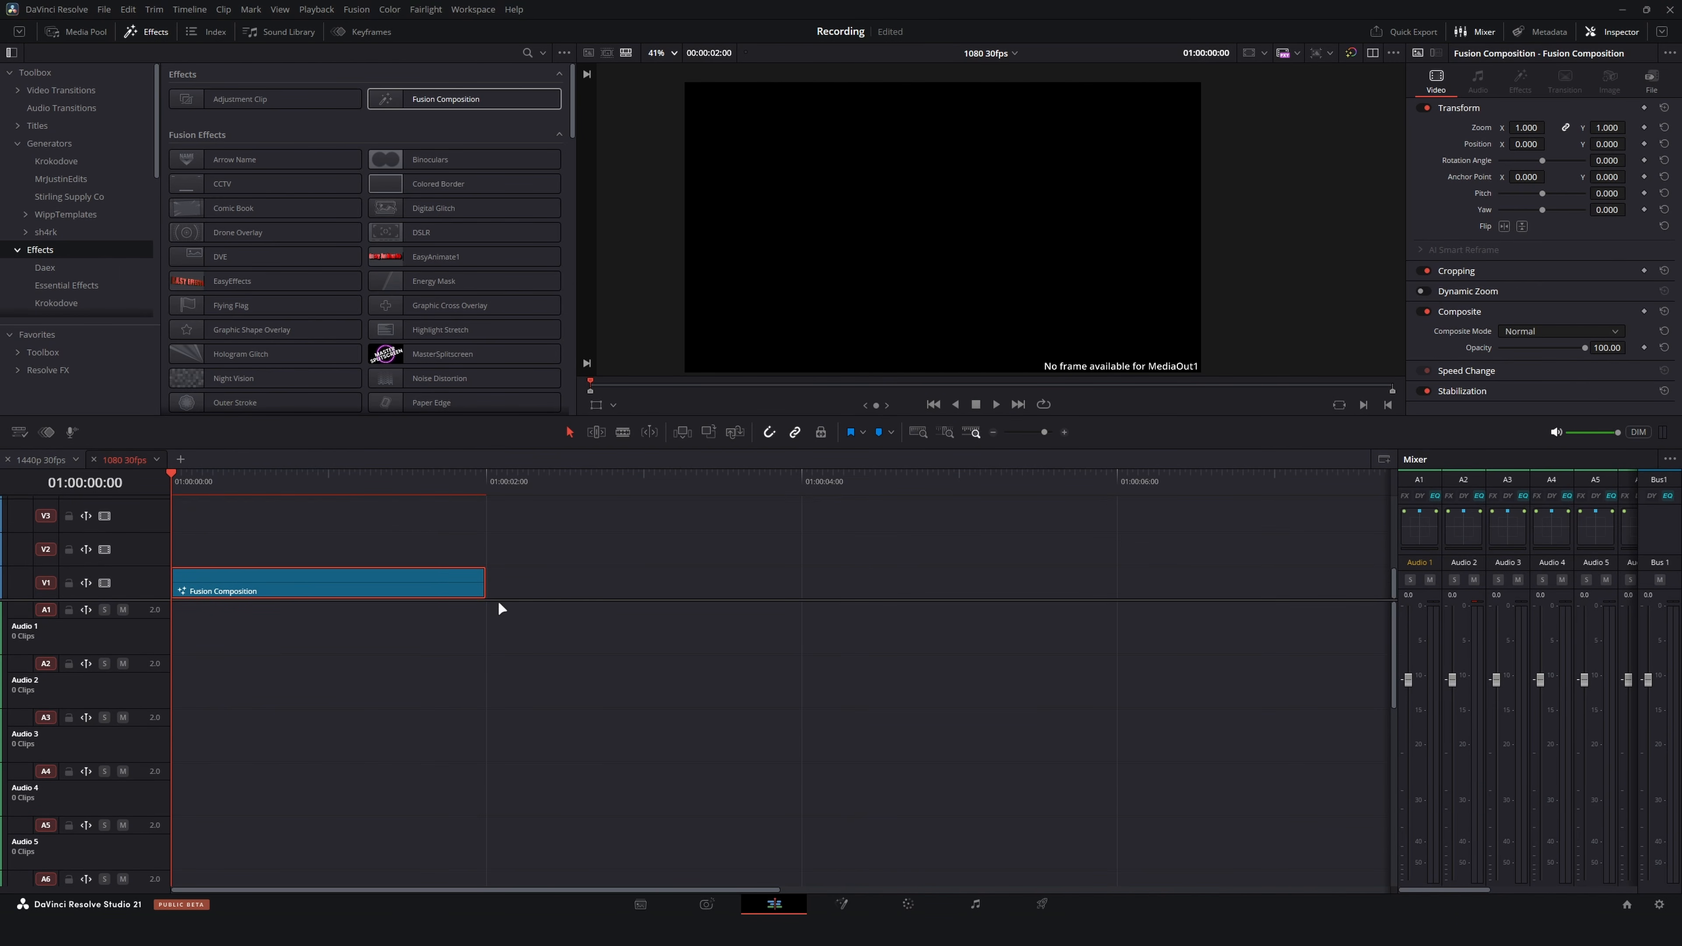
Open the Fusion Composition clip in the Fusion page
click(70, 32)
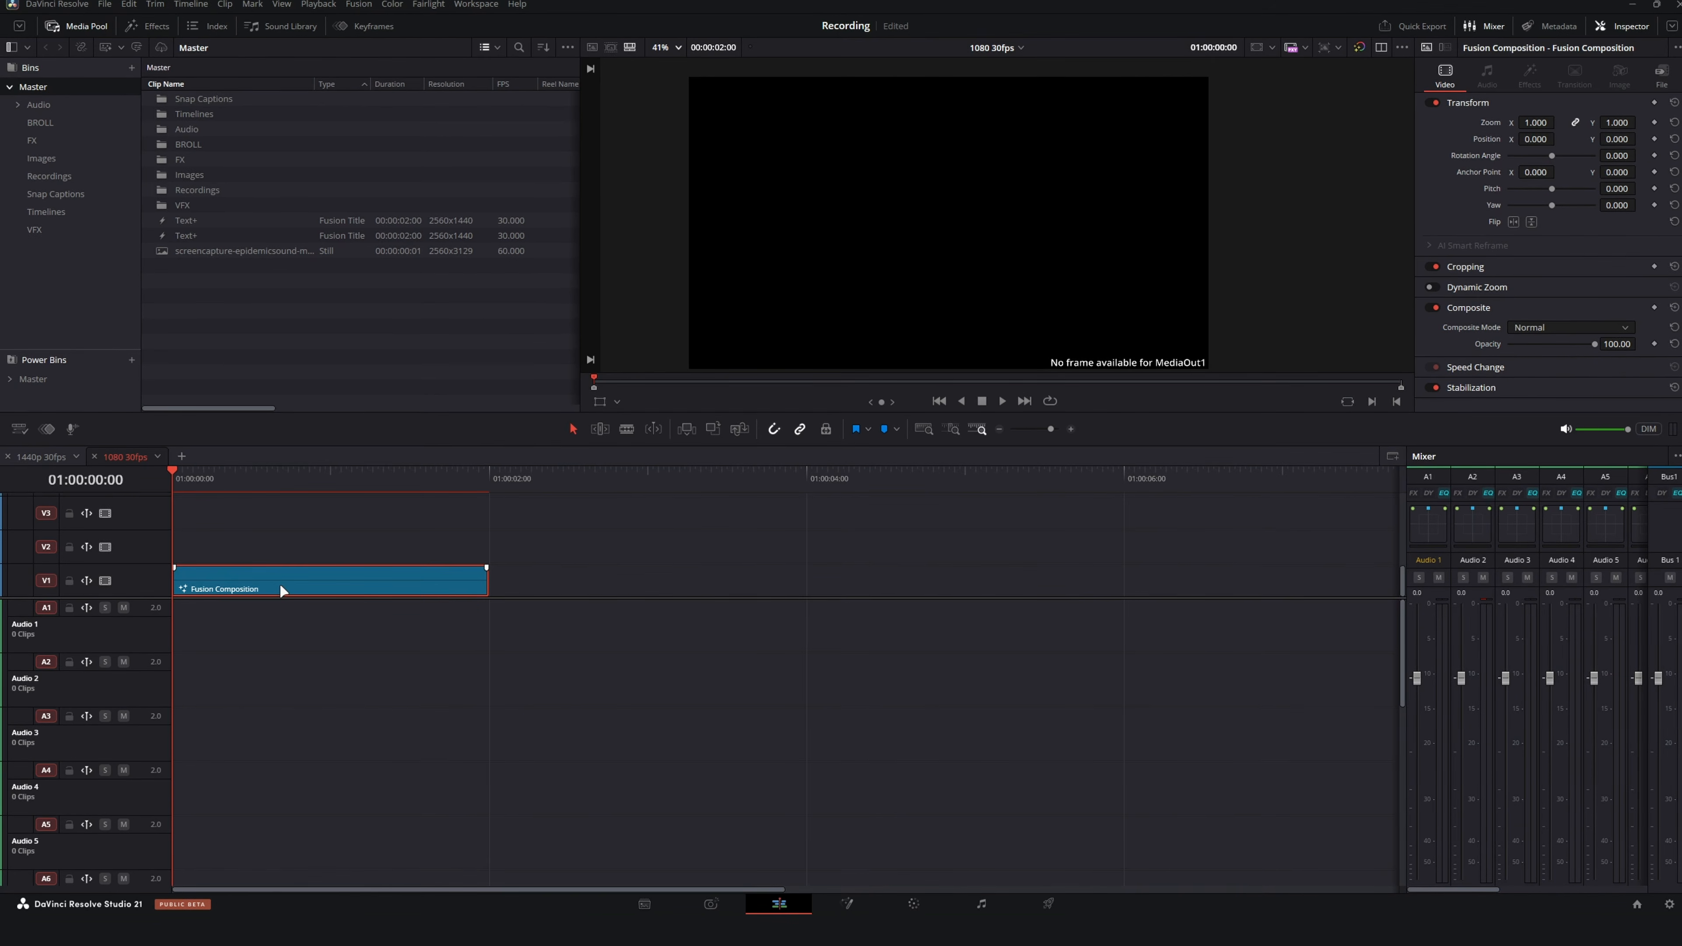
right_click(280, 589)
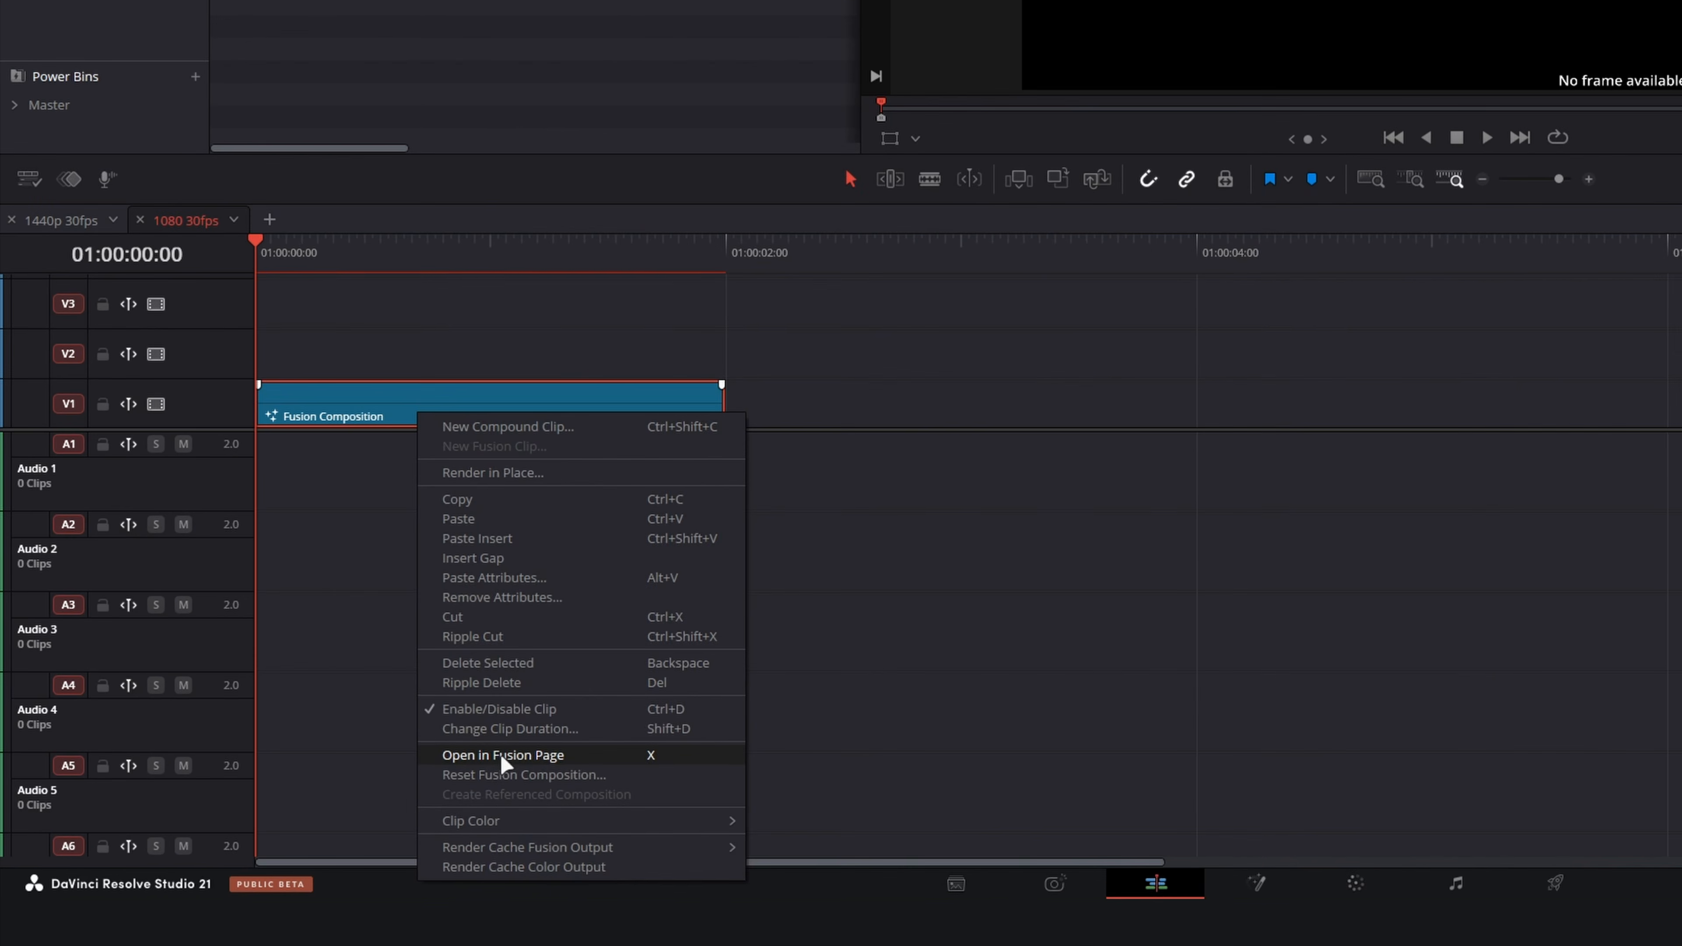
click(502, 756)
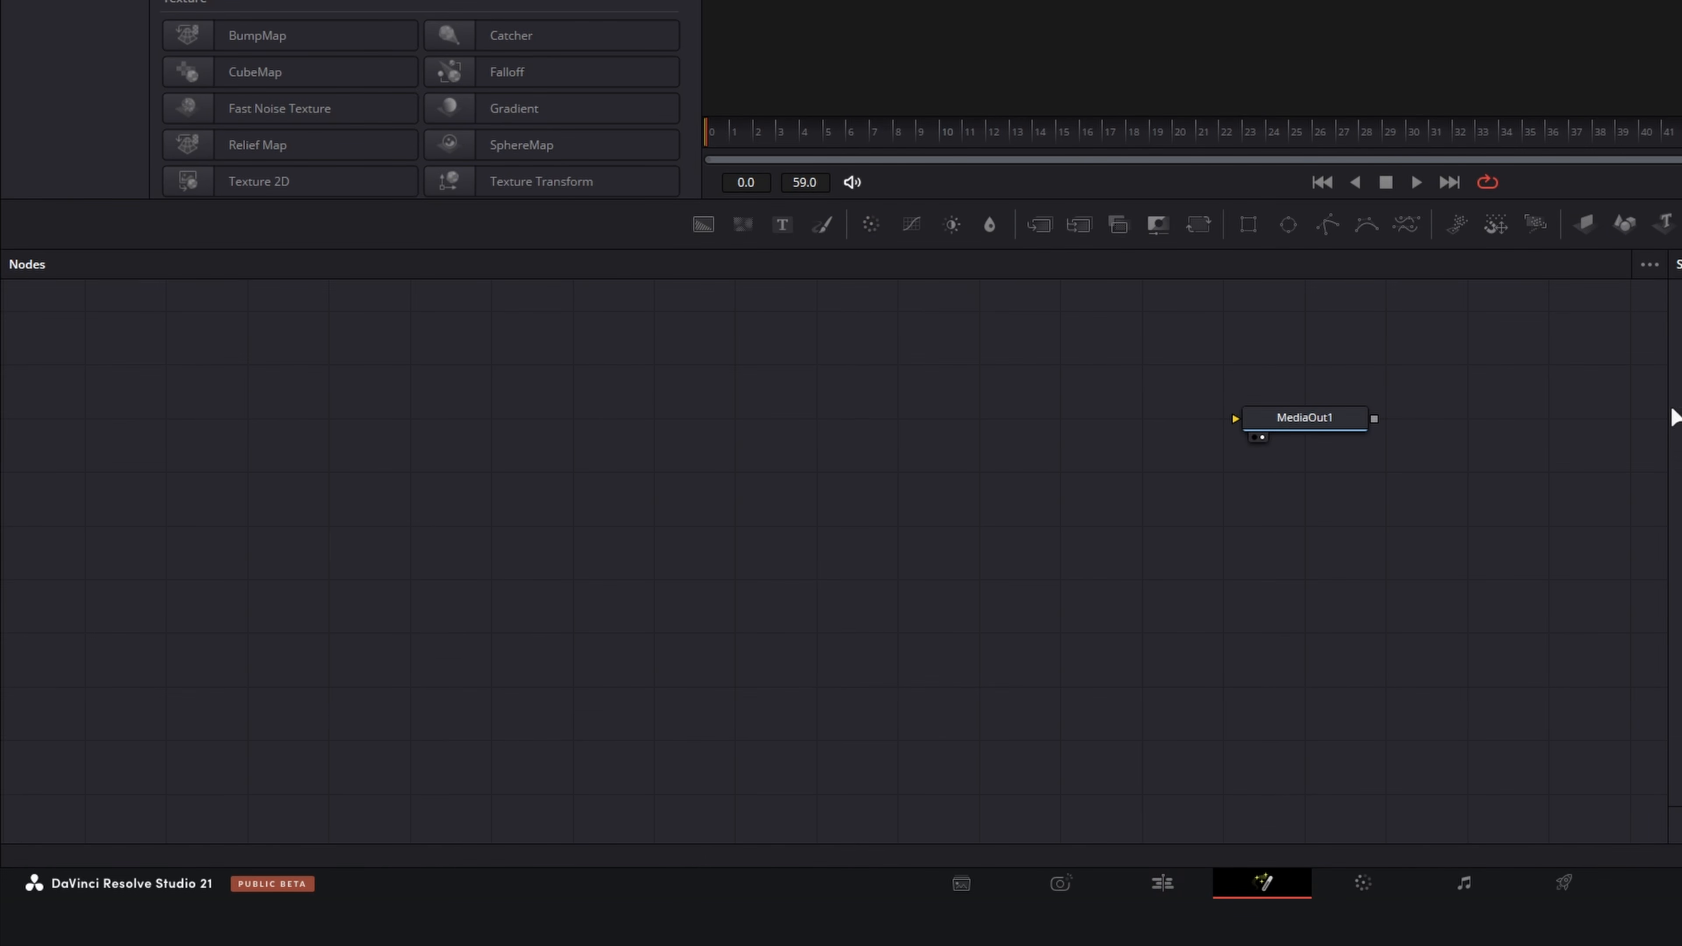
Add a Background node and connect its output to MediaOut1
key(shift+space)
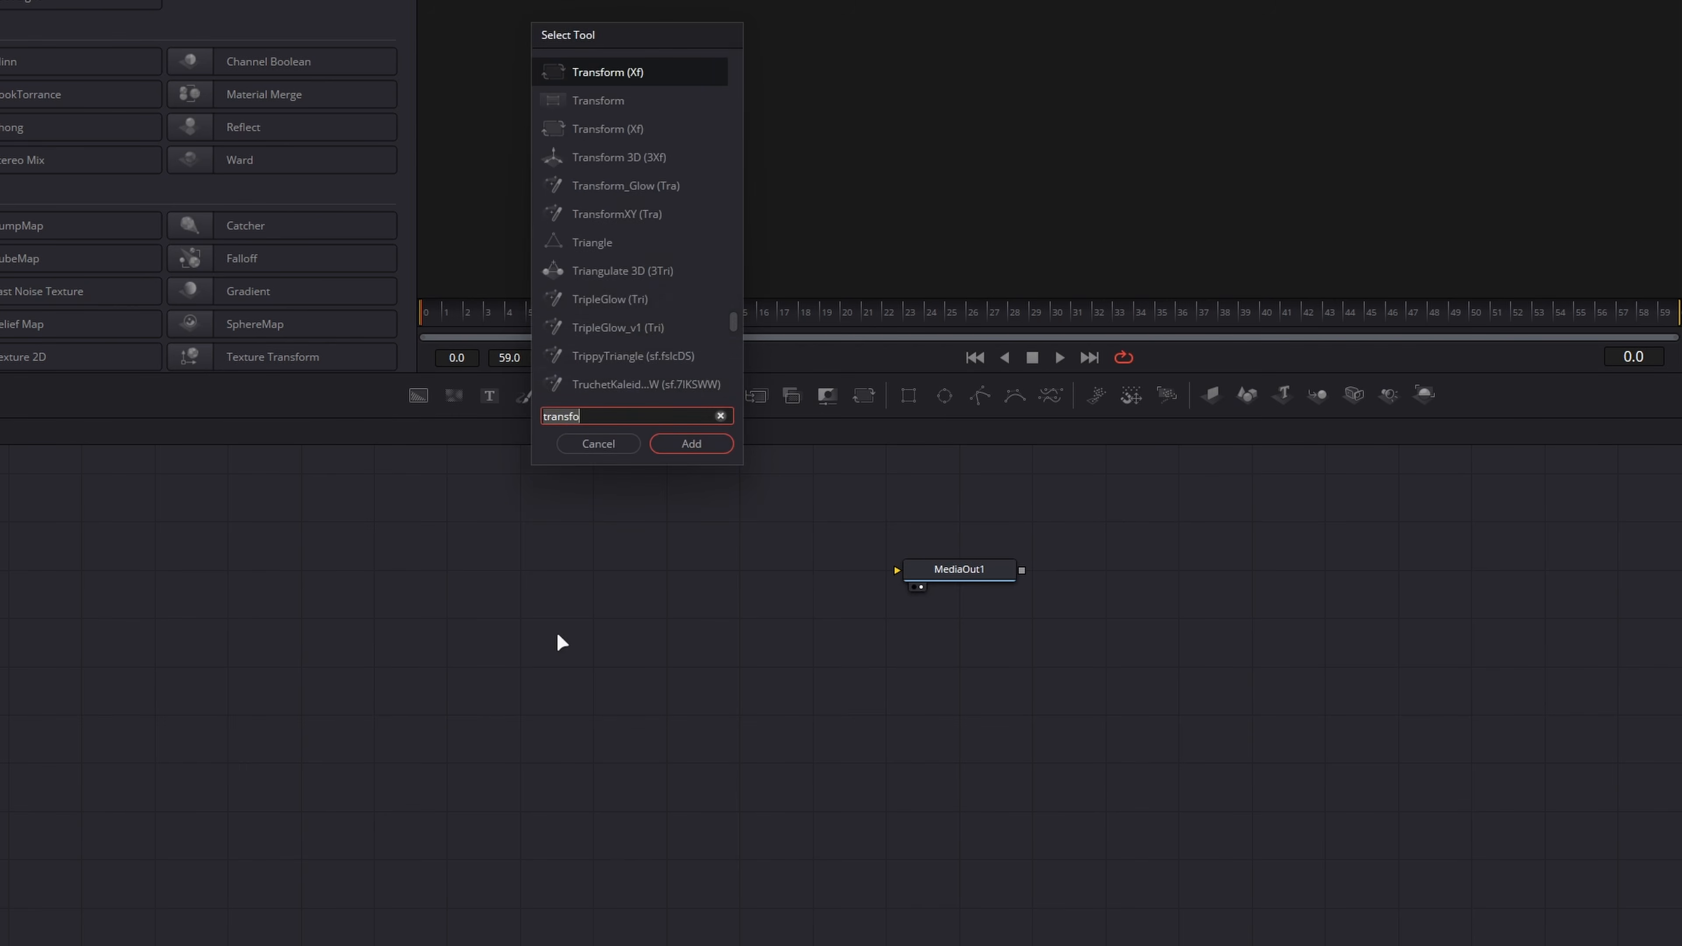
text(back)
key(Return)
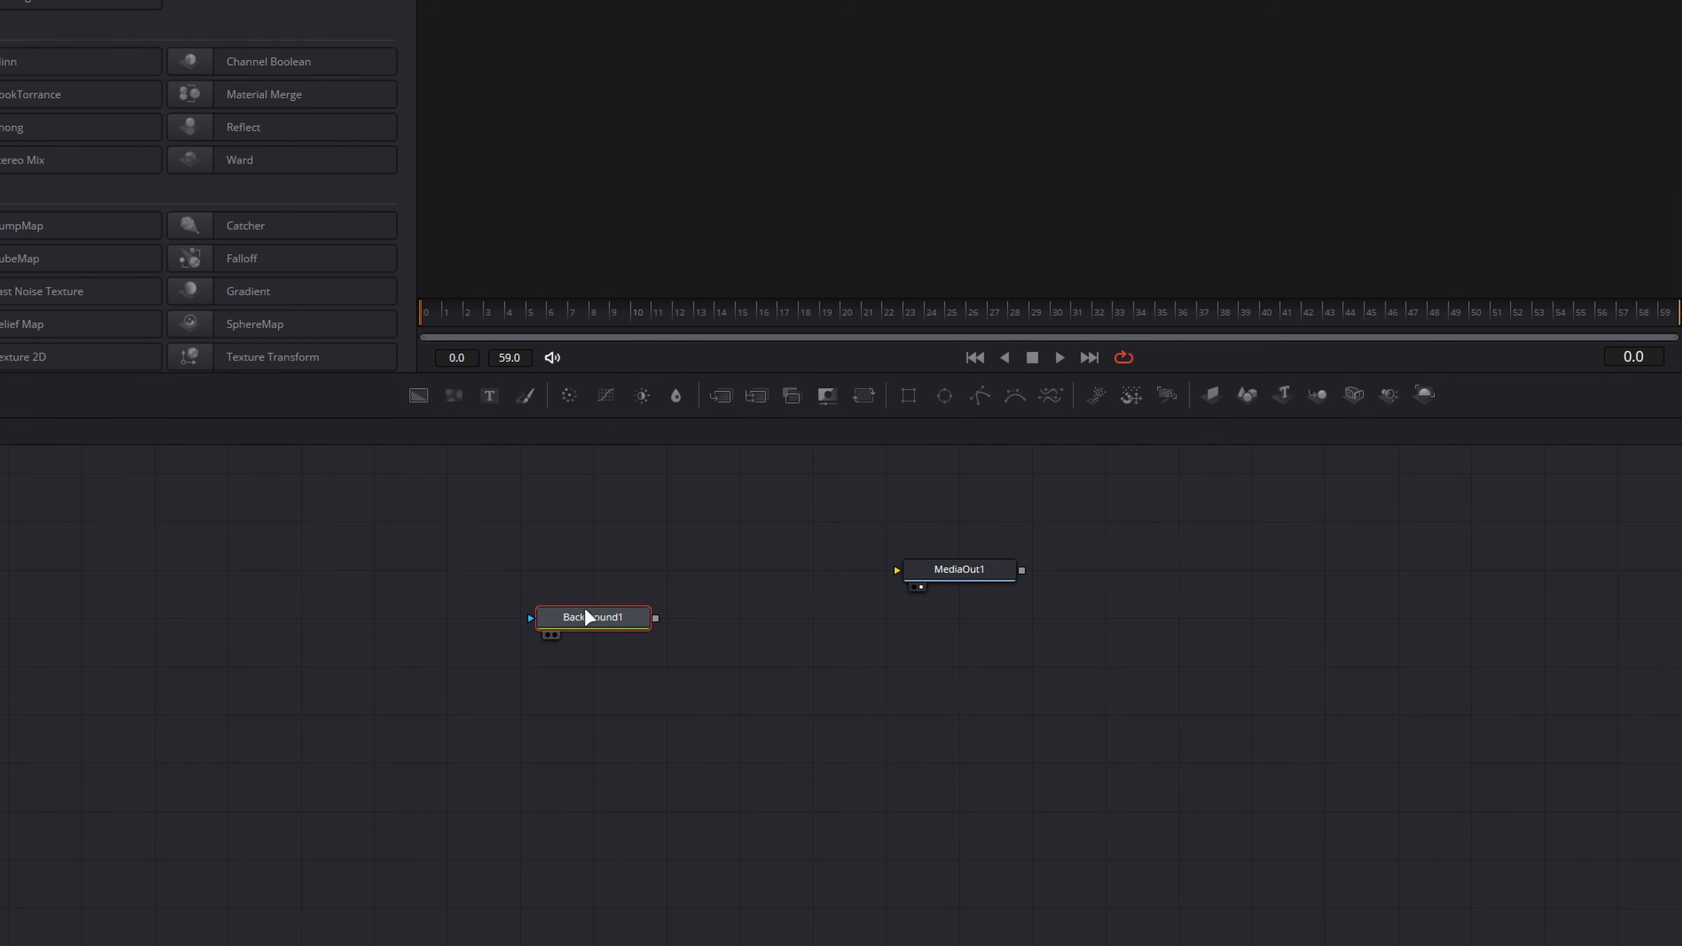
drag(584, 608, 932, 579)
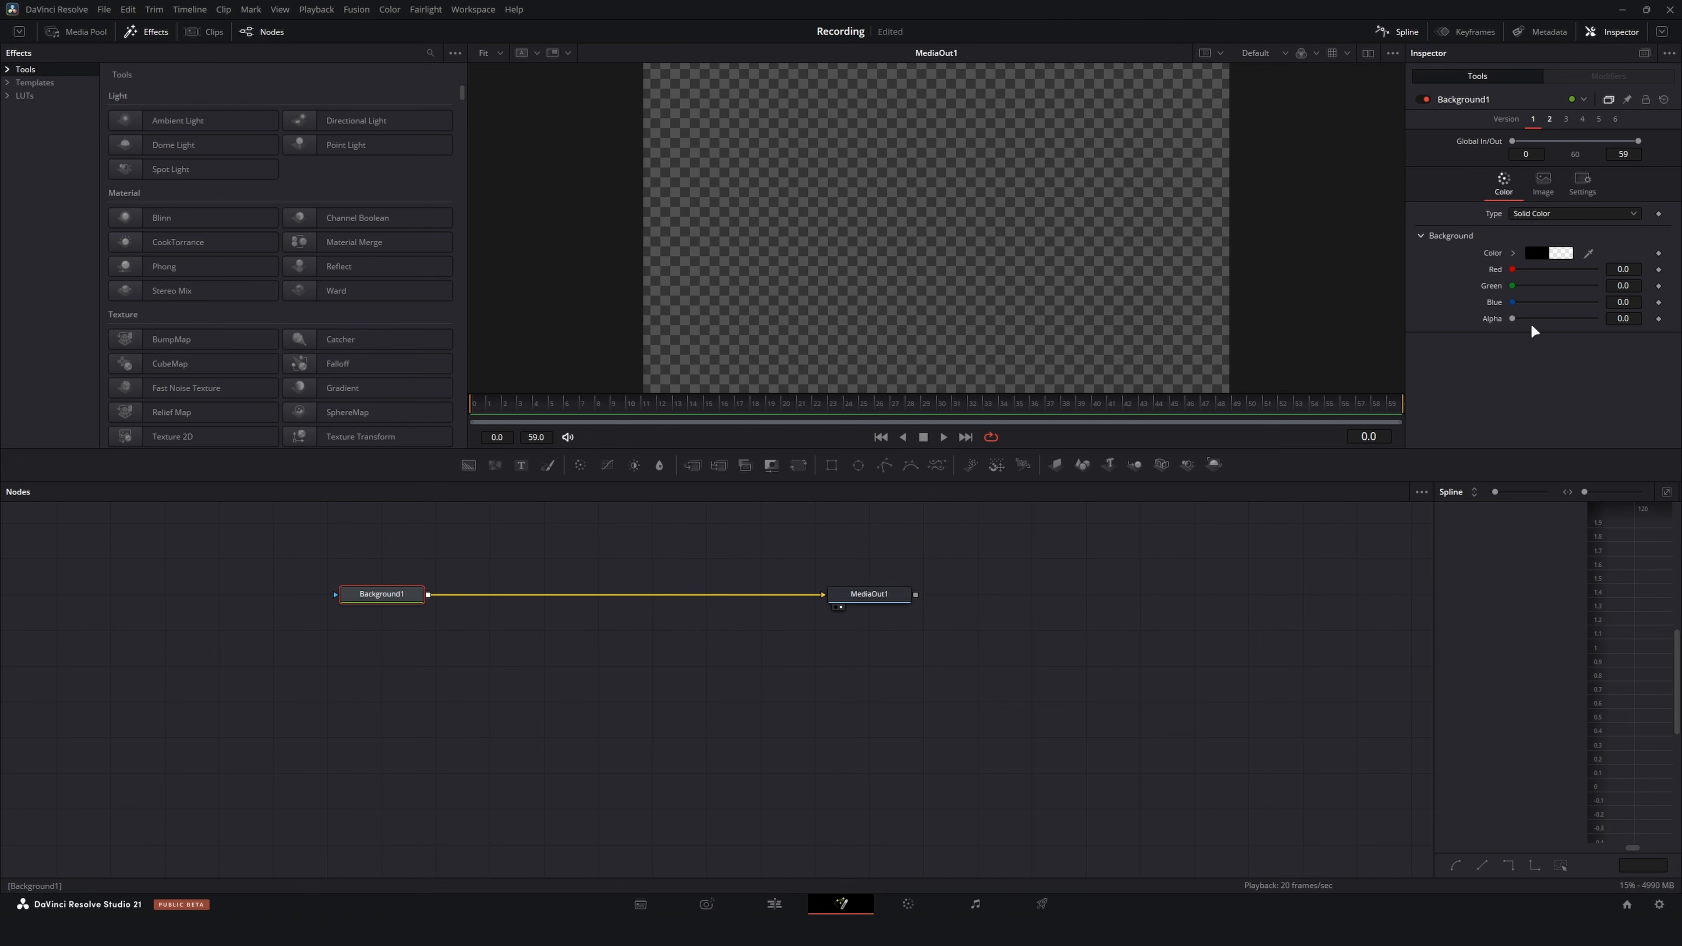
Set the Background node's alpha to 0 and recentre the node chain in the graph
drag(1513, 321, 1274, 344)
drag(817, 723, 1040, 824)
click(783, 753)
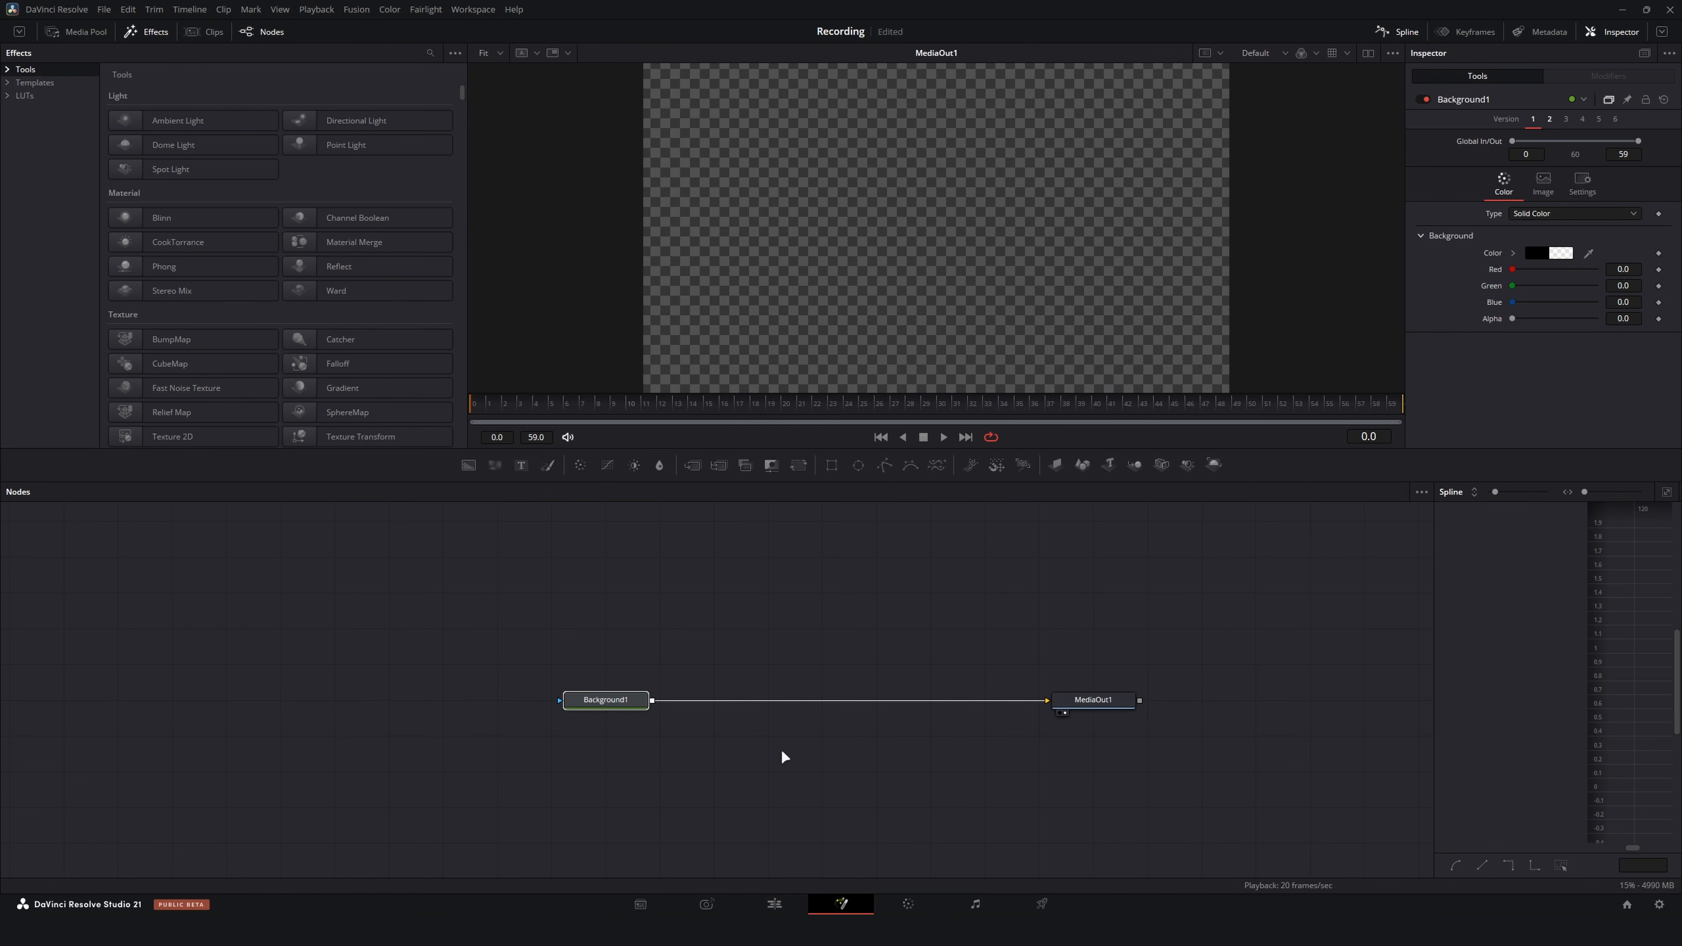
Examine the Background node's image resolution settings and the frame size in the viewer
click(1549, 179)
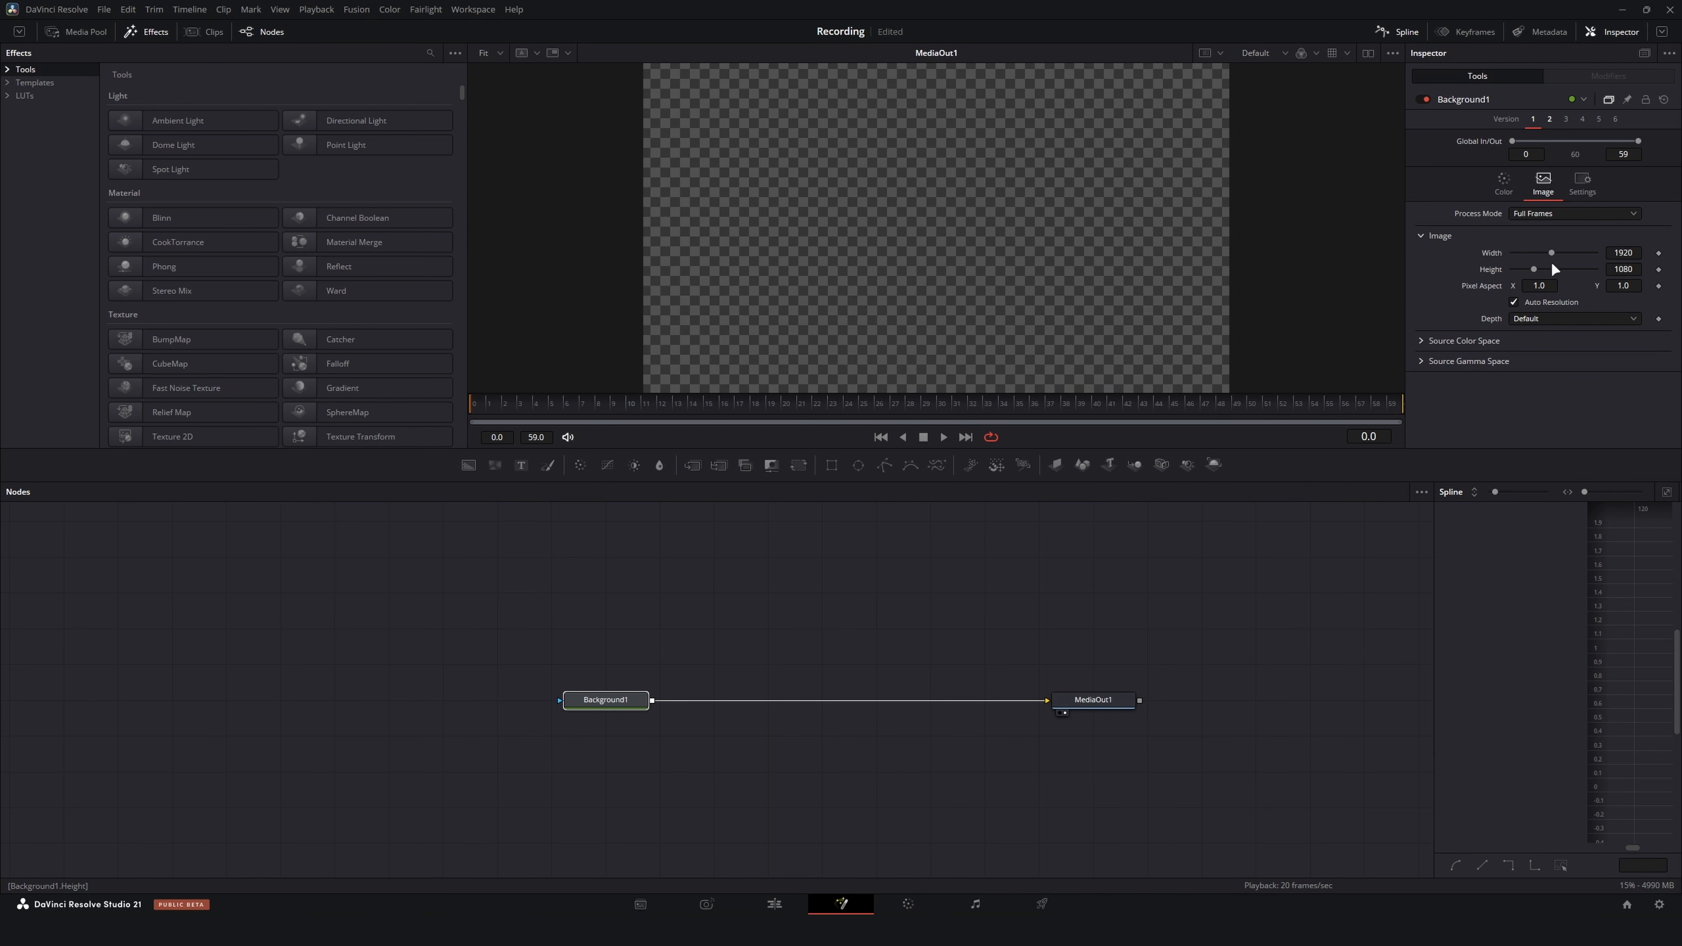
scroll(1129, 346, up, 3)
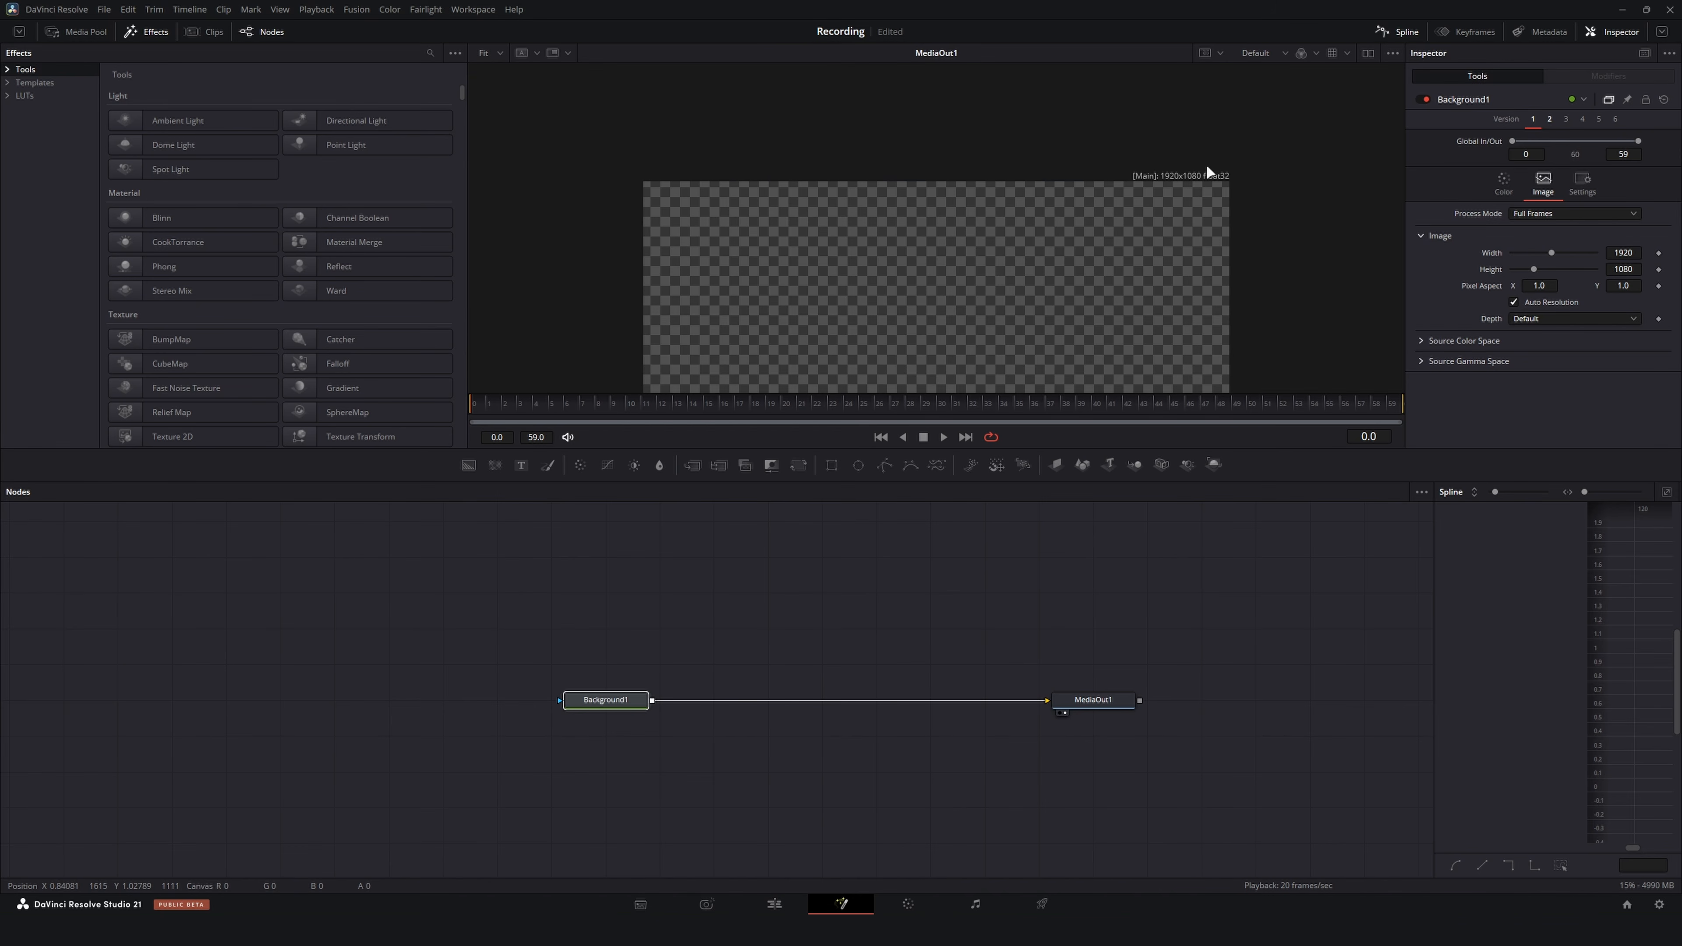
scroll(907, 231, down, 3)
Move the Background1 and MediaOut1 nodes farther apart to make room between them
scroll(795, 631, up, 2)
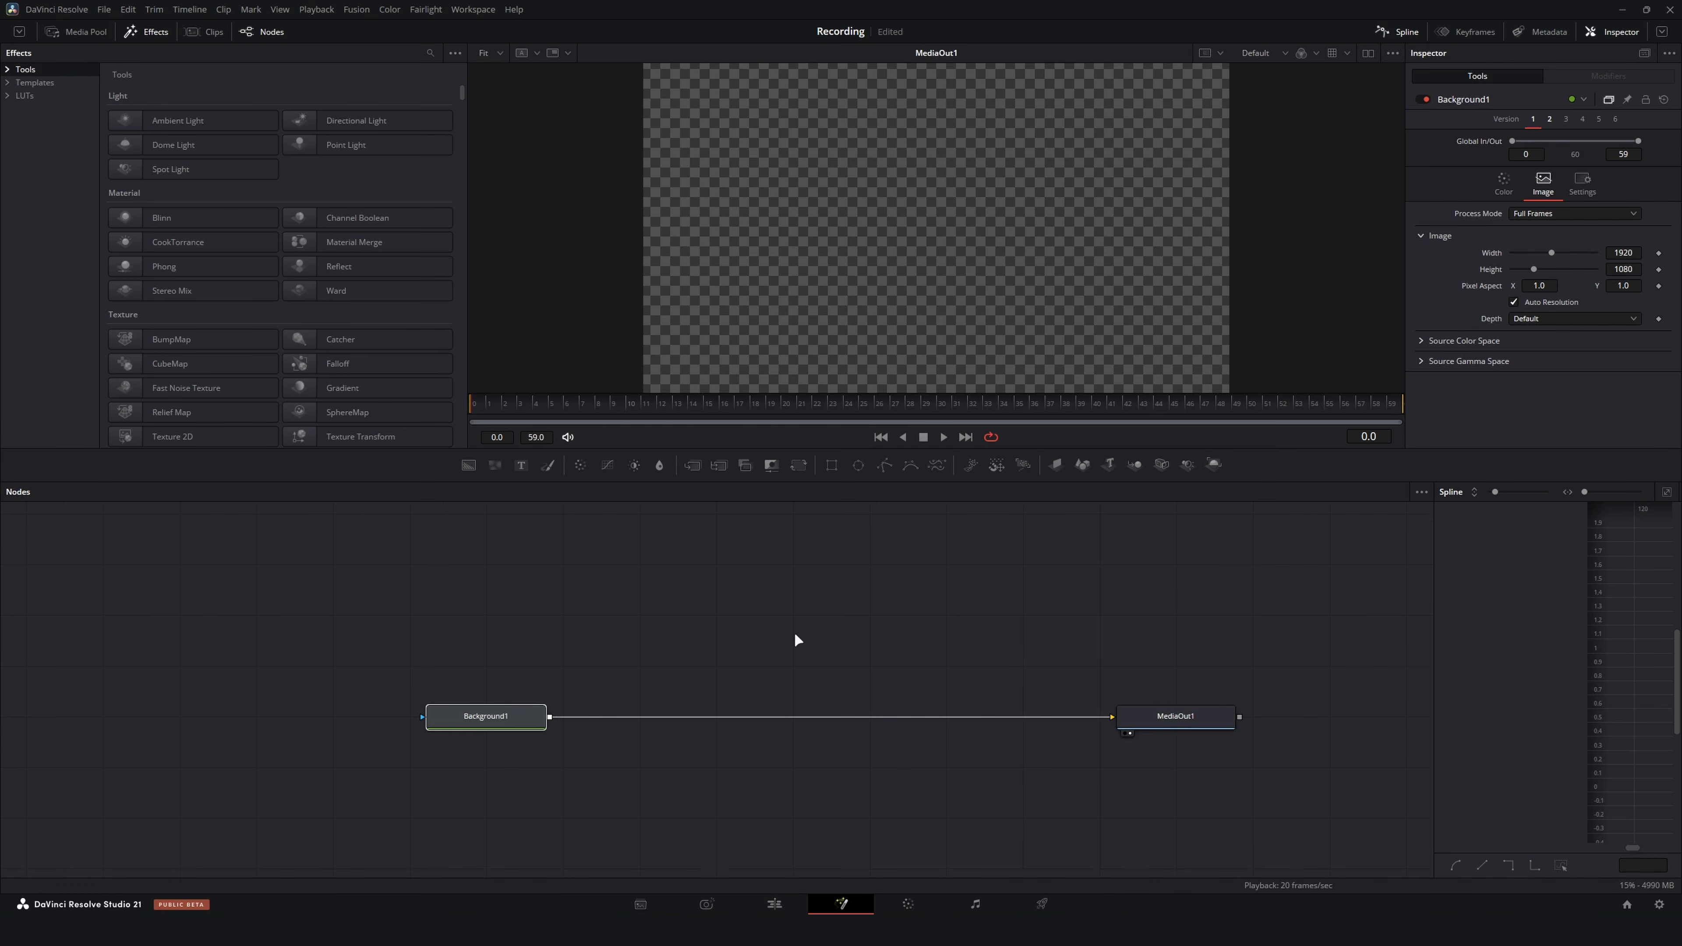
drag(511, 729, 292, 728)
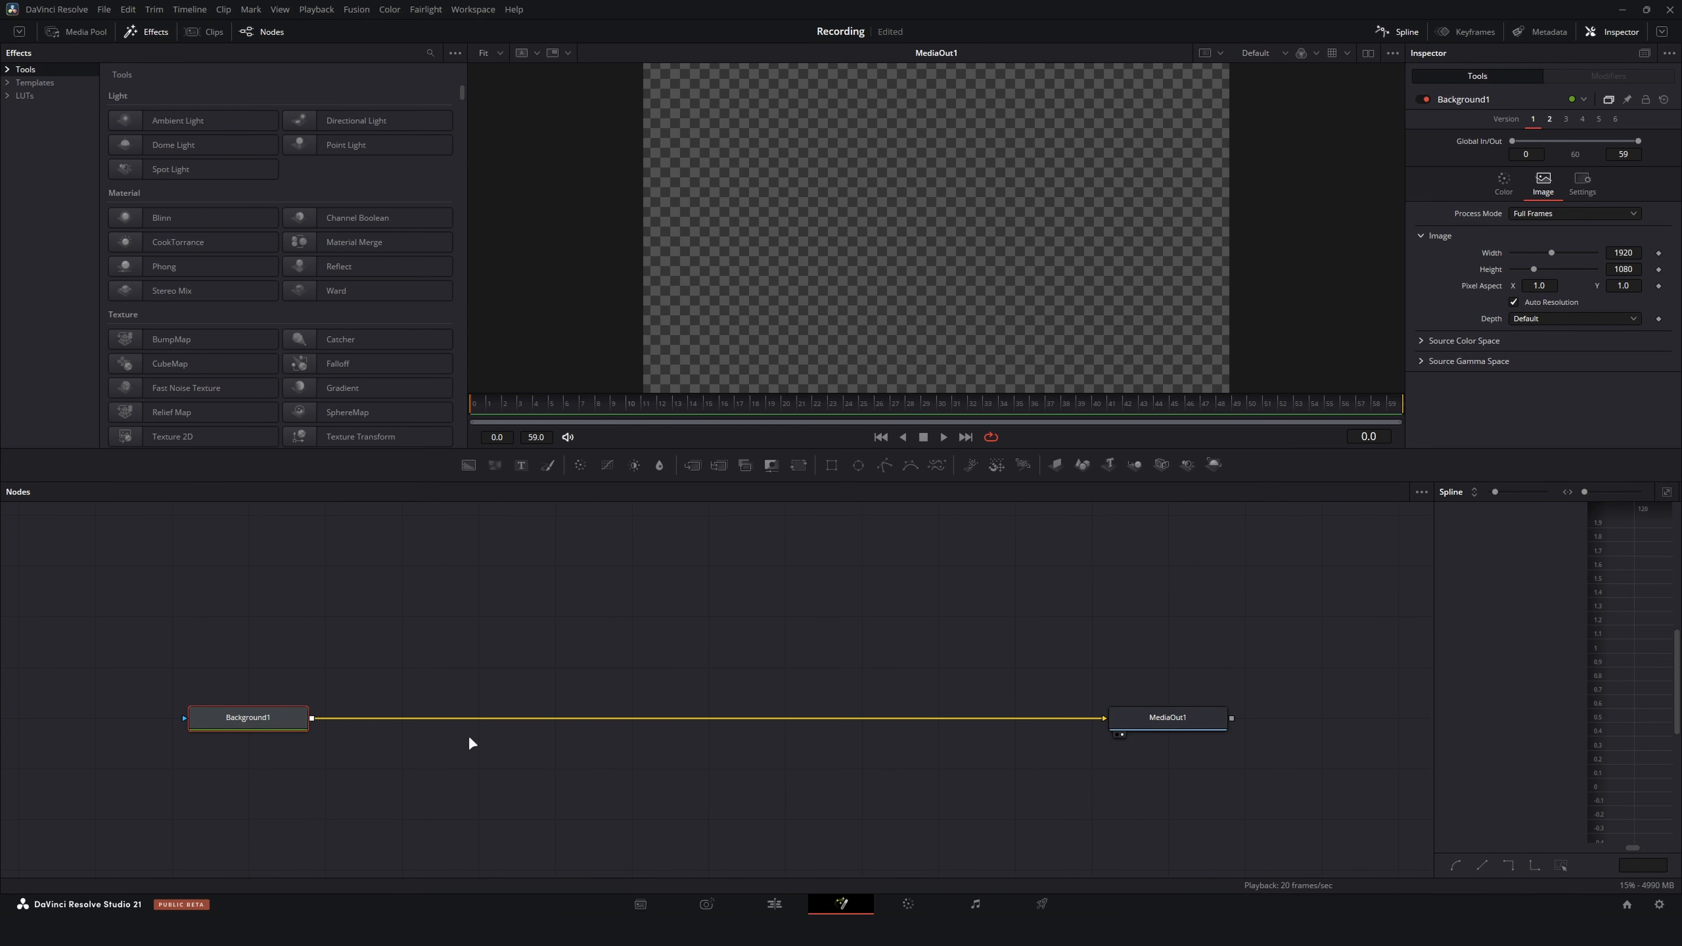
drag(917, 649, 1314, 797)
drag(1145, 725, 1300, 725)
scroll(619, 690, down, 2)
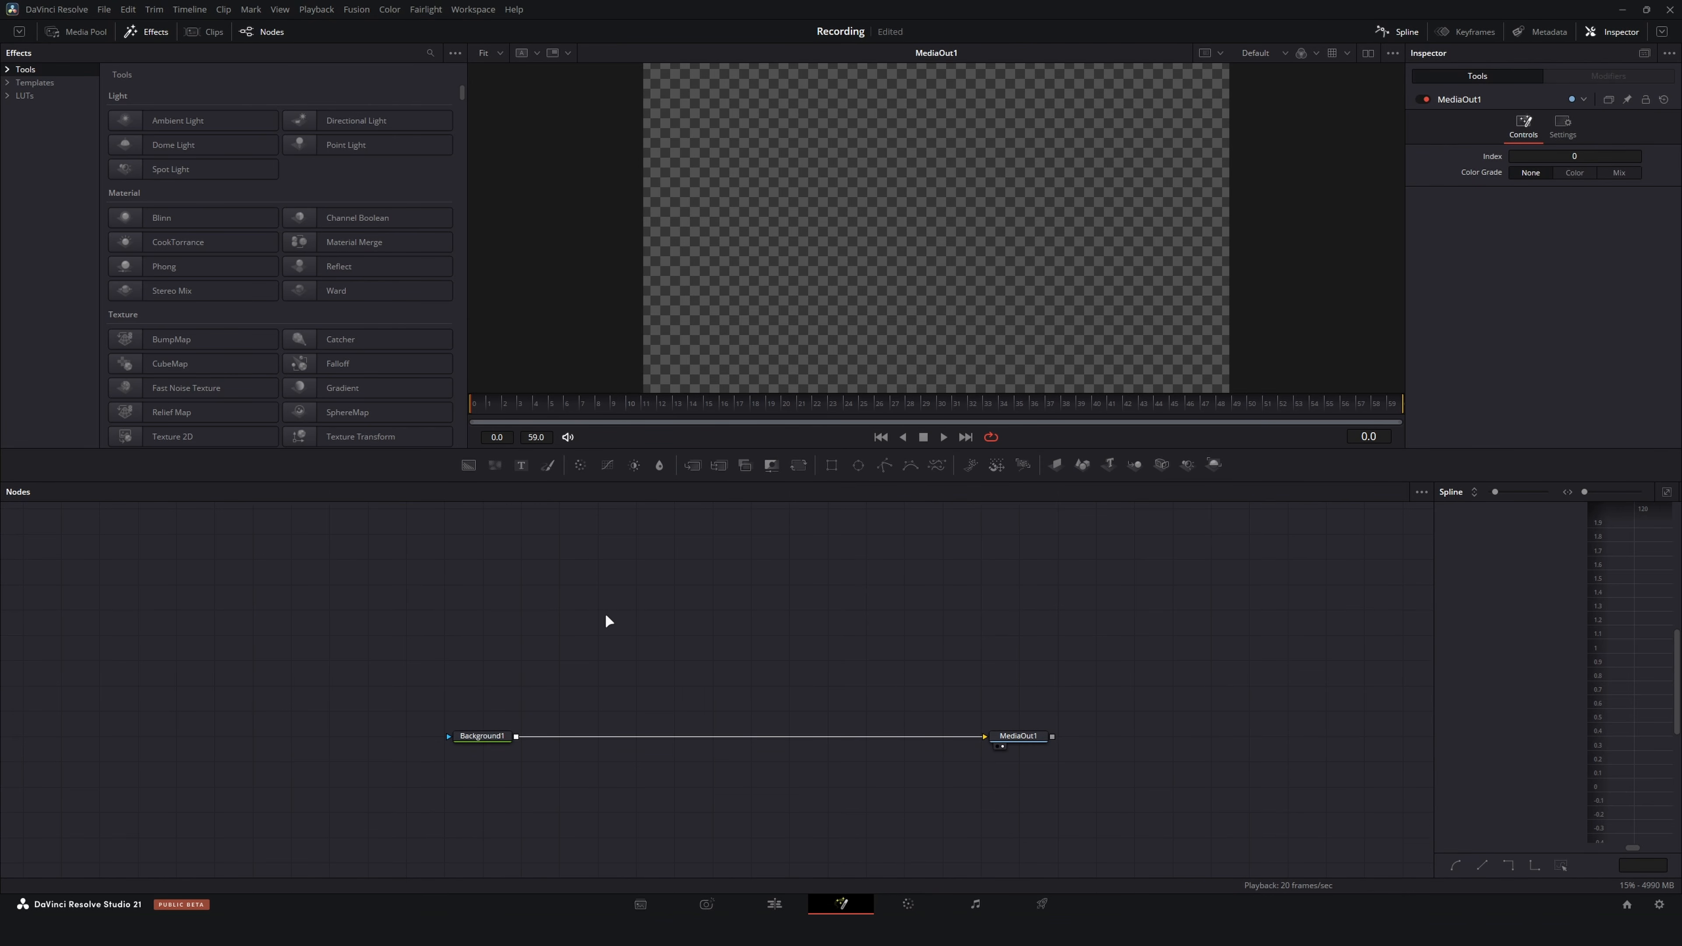
key(shift+space)
text(3dc)
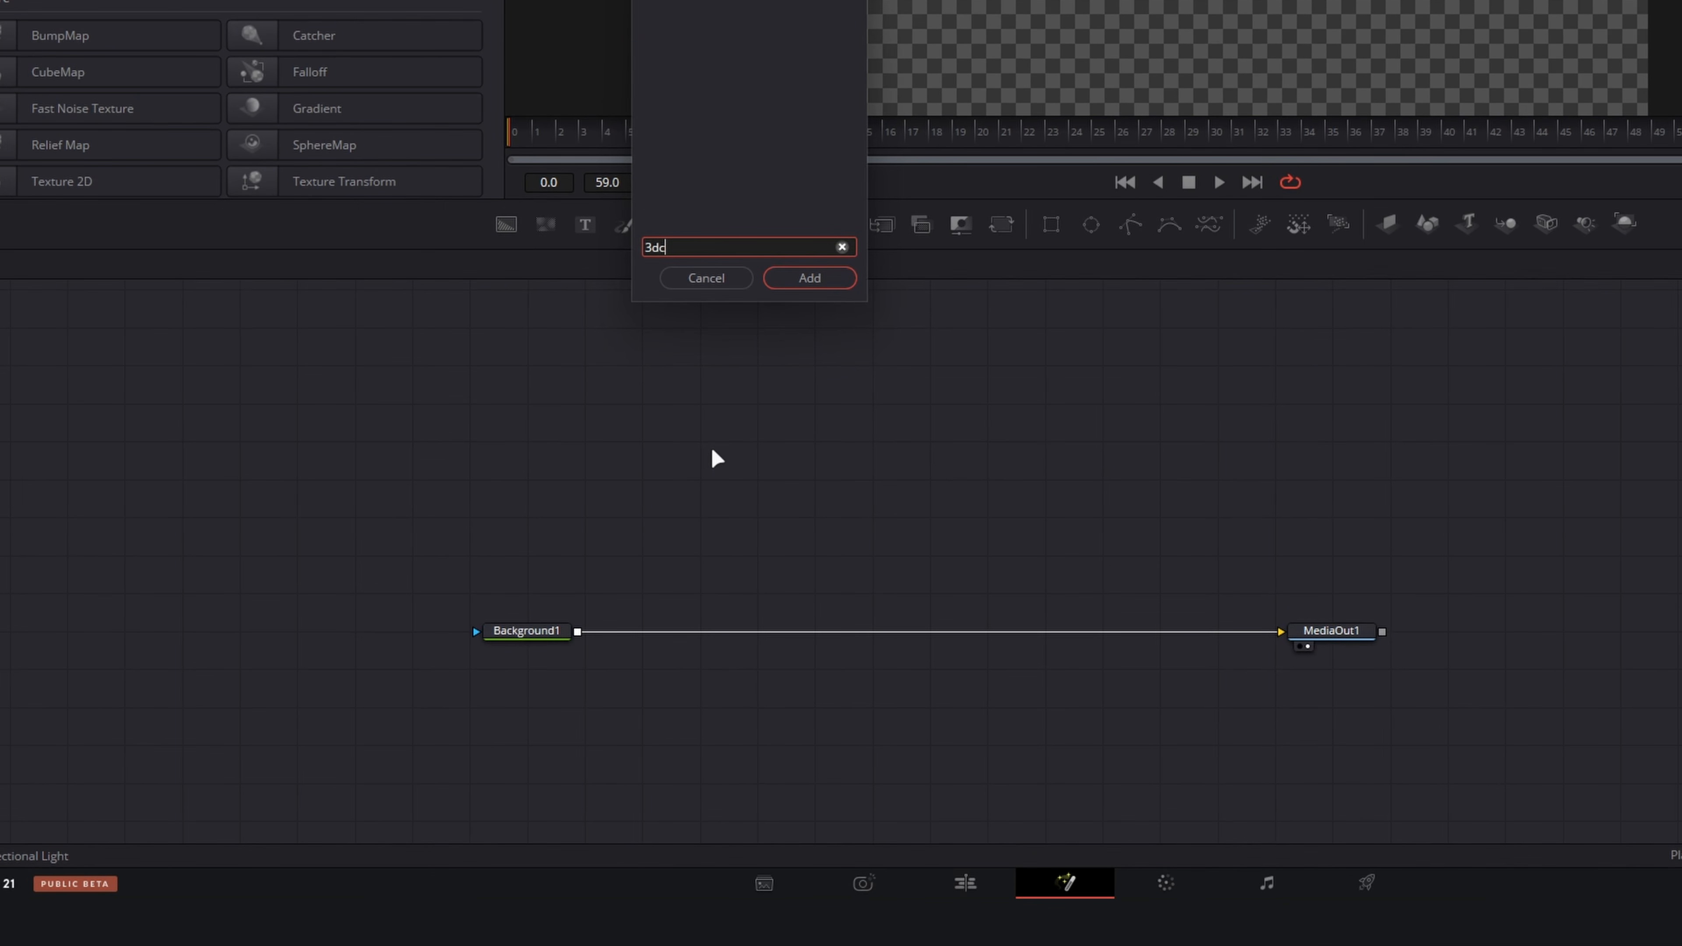
key(BackSpace)
key(Return)
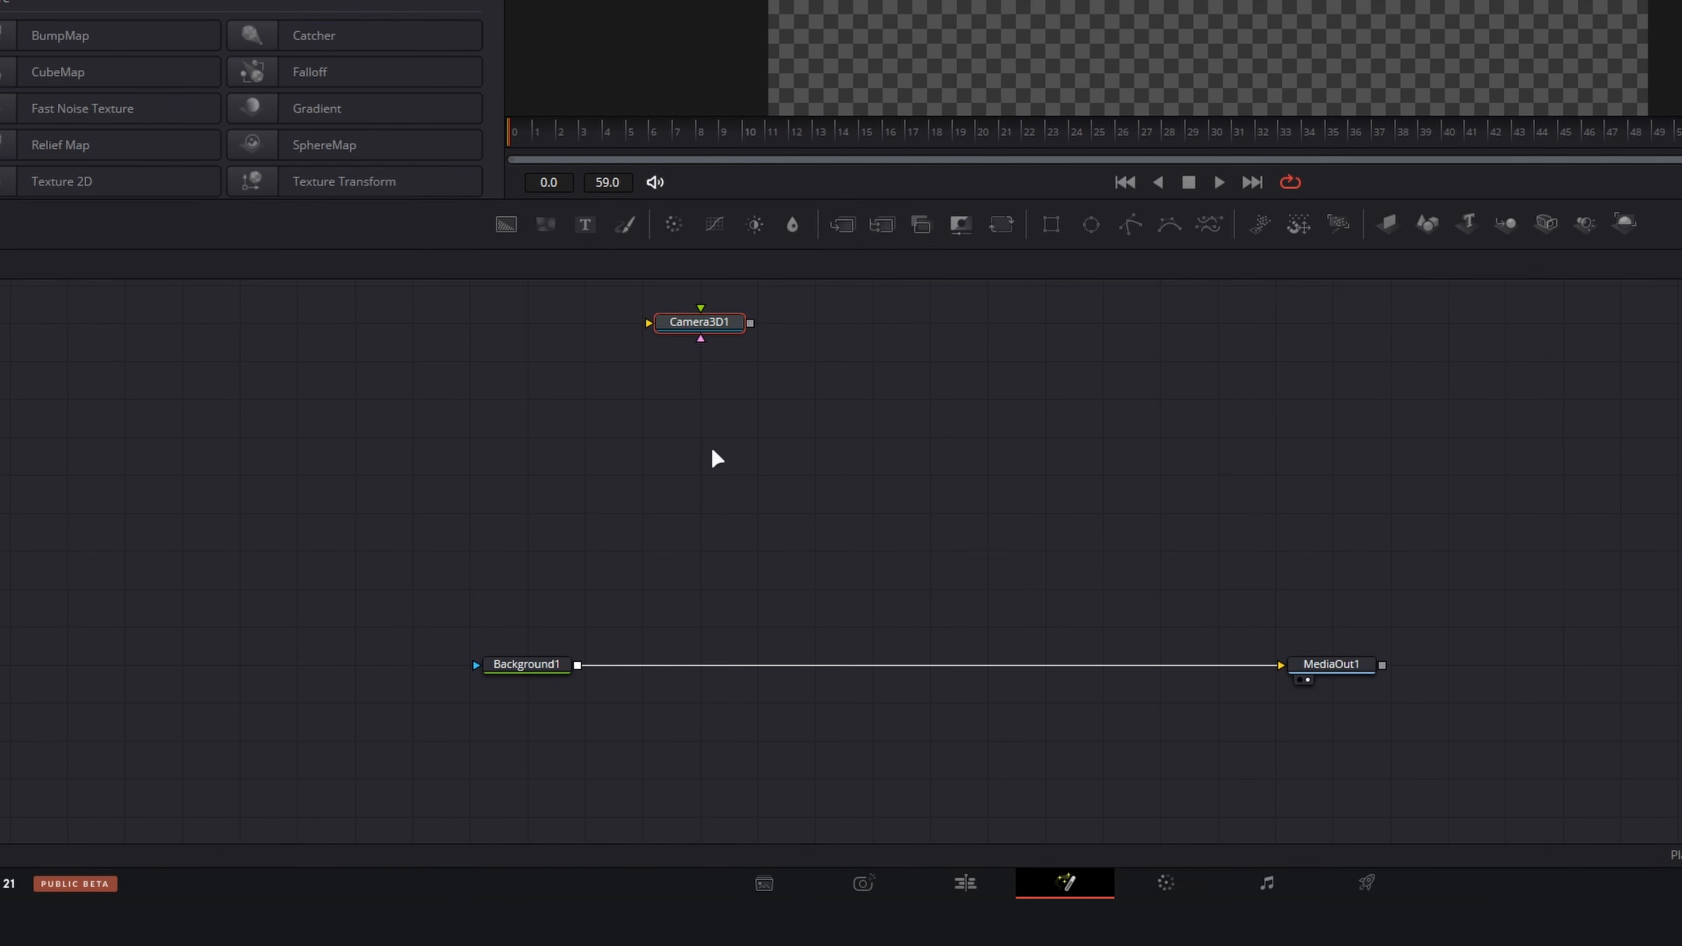
drag(722, 339, 946, 526)
scroll(978, 534, up, 4)
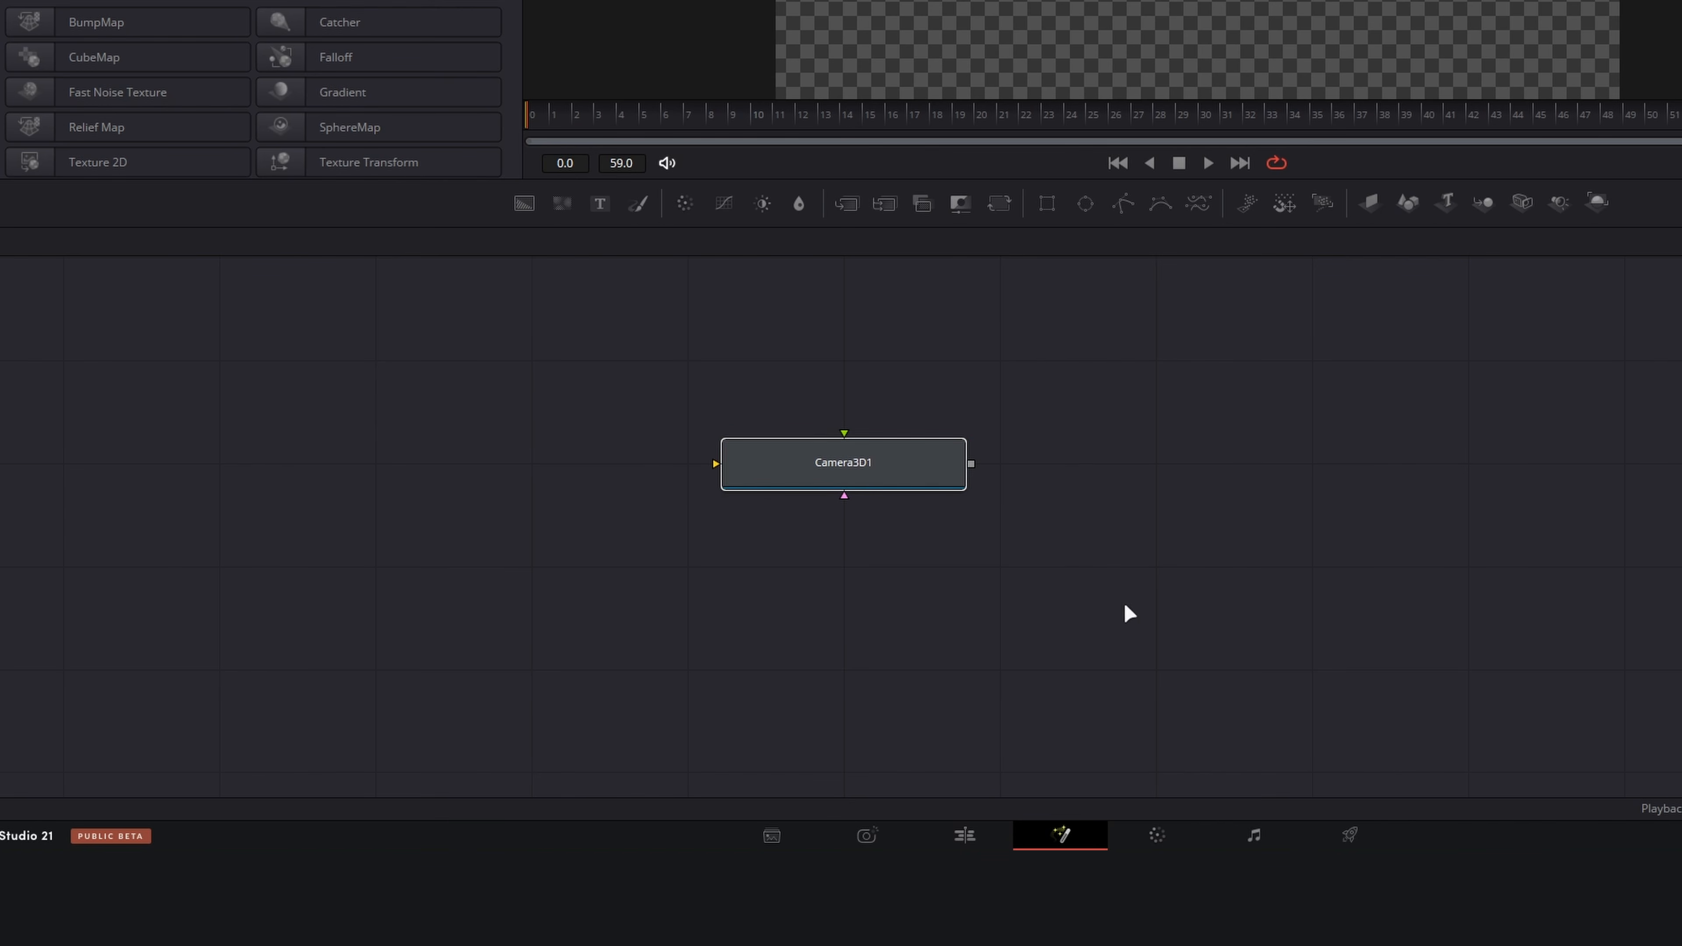
drag(446, 338, 1194, 684)
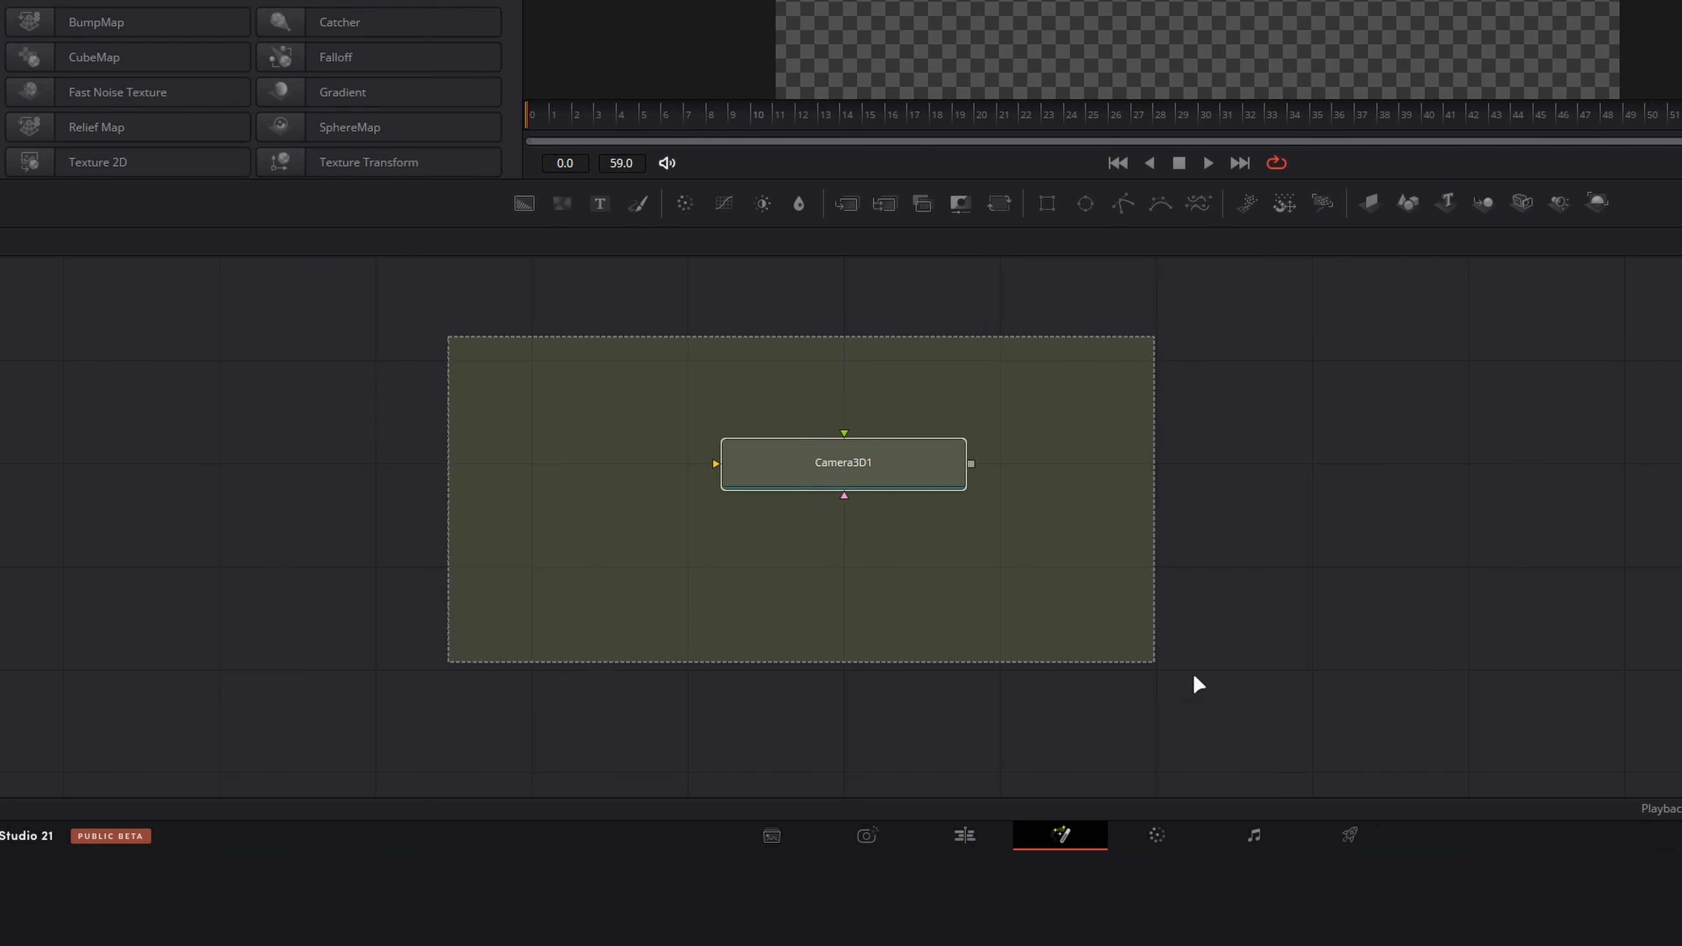
drag(321, 328, 1385, 676)
drag(446, 363, 1000, 589)
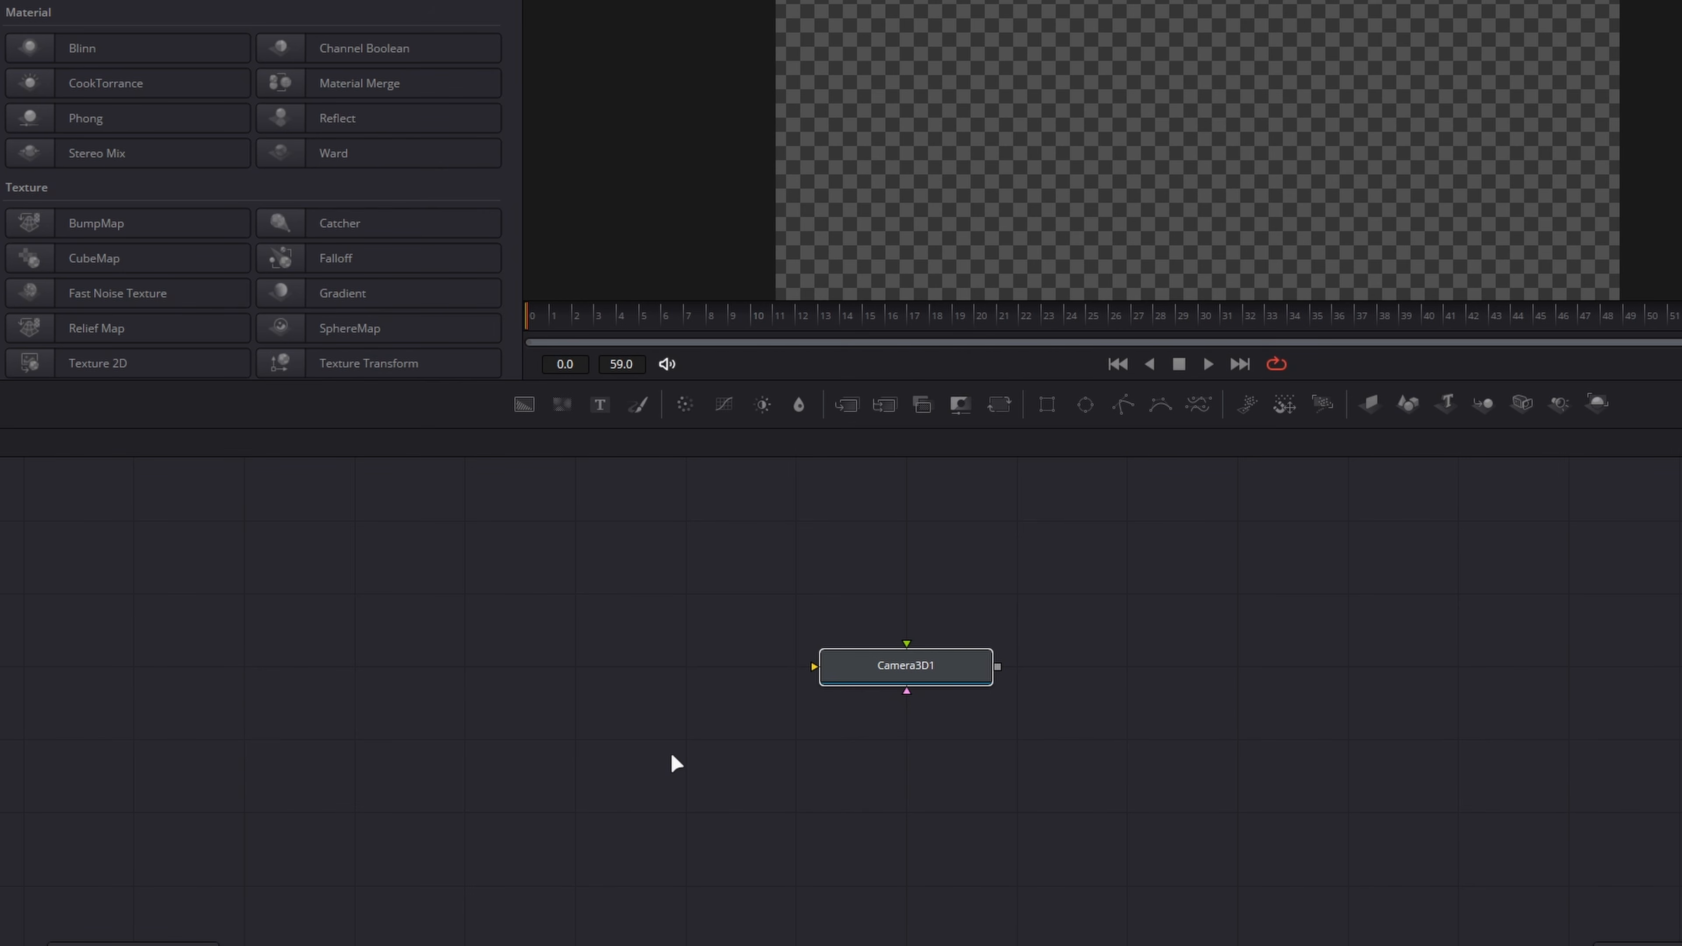
key(Delete)
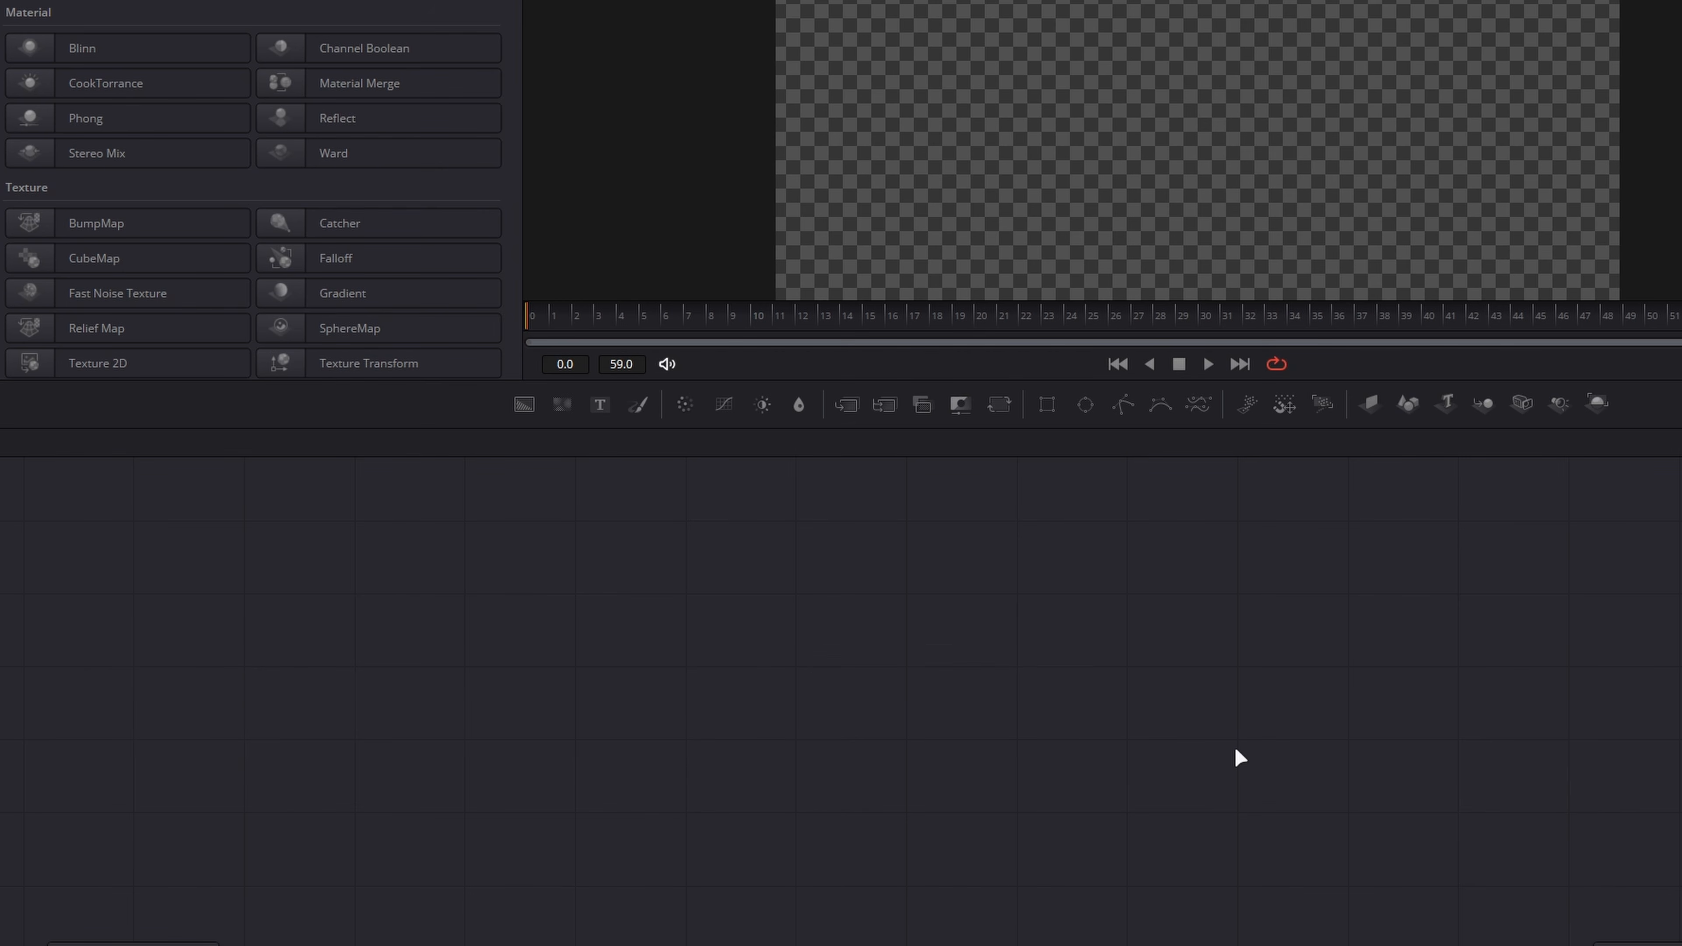
Add a DVE node above the line between Background1 and MediaOut1 and review its controls
key(shift+space)
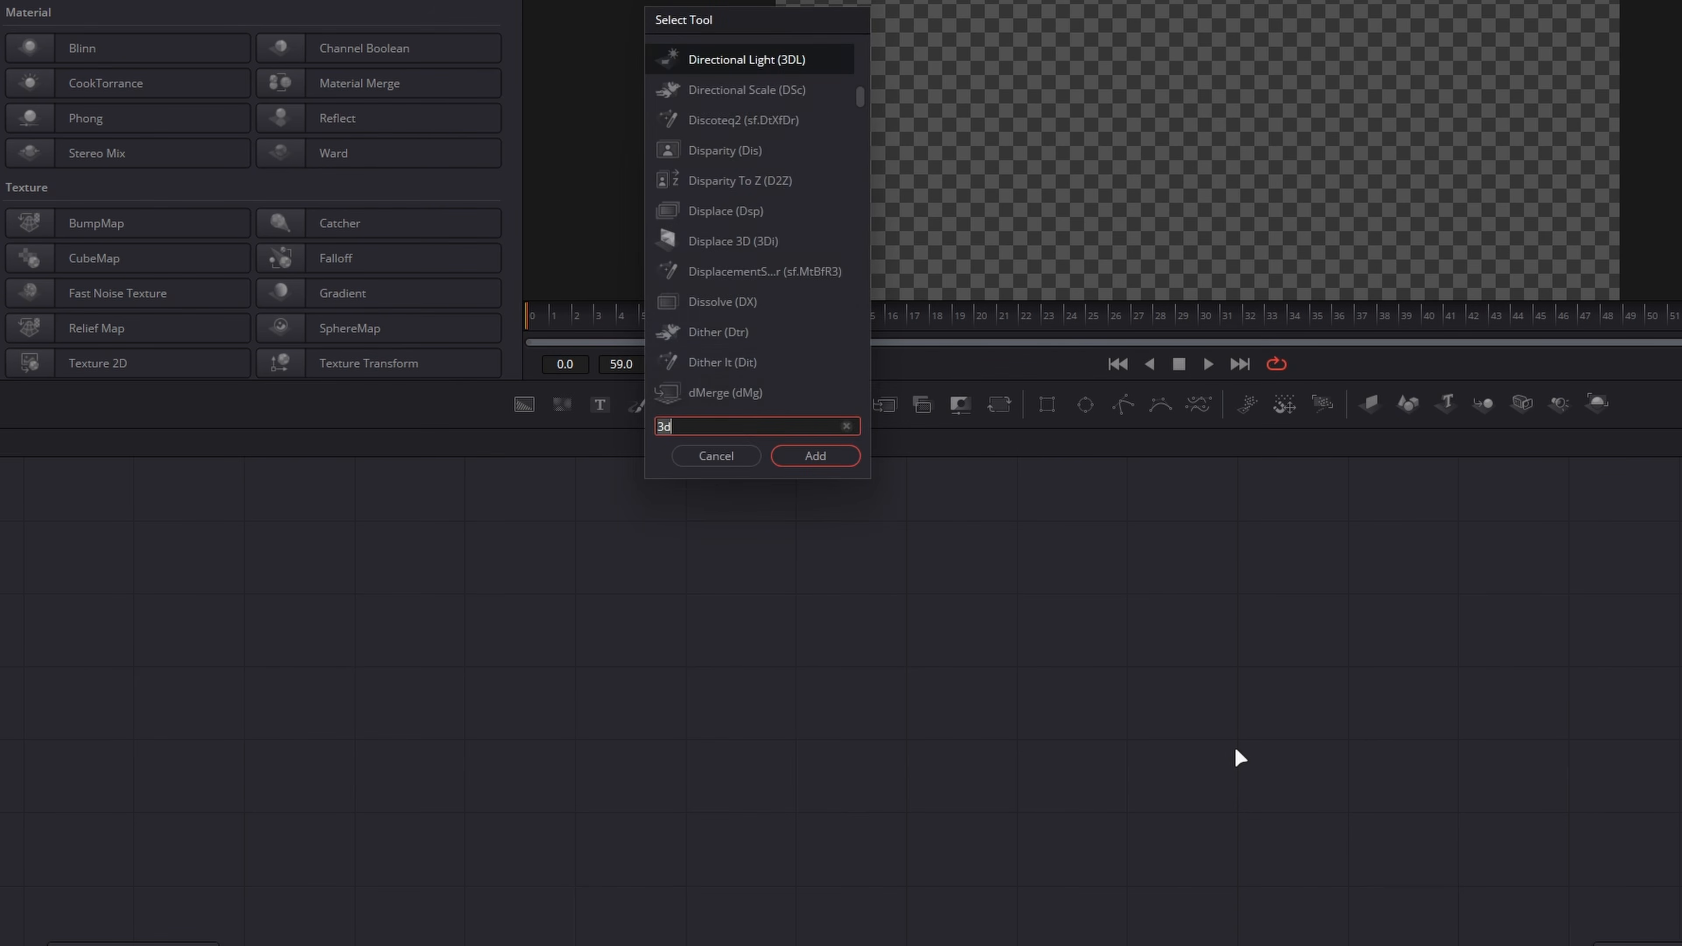
text(dve)
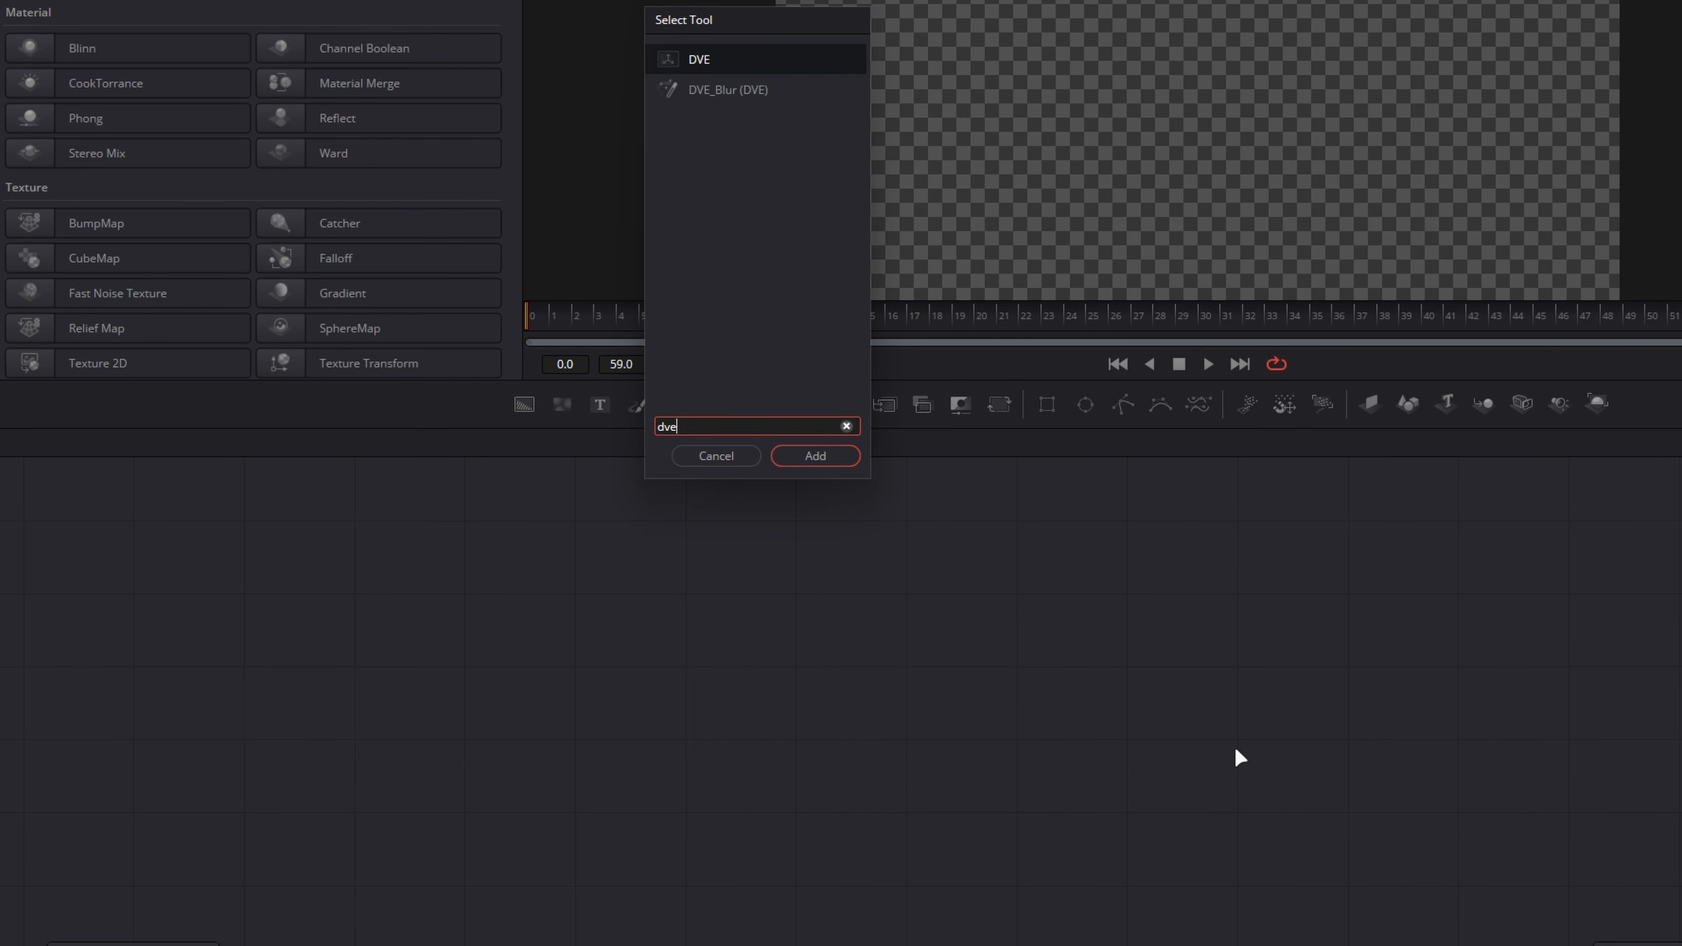
key(Return)
mouse_move(944, 478)
mouse_down()
mouse_move(649, 447)
mouse_move(937, 469)
mouse_up()
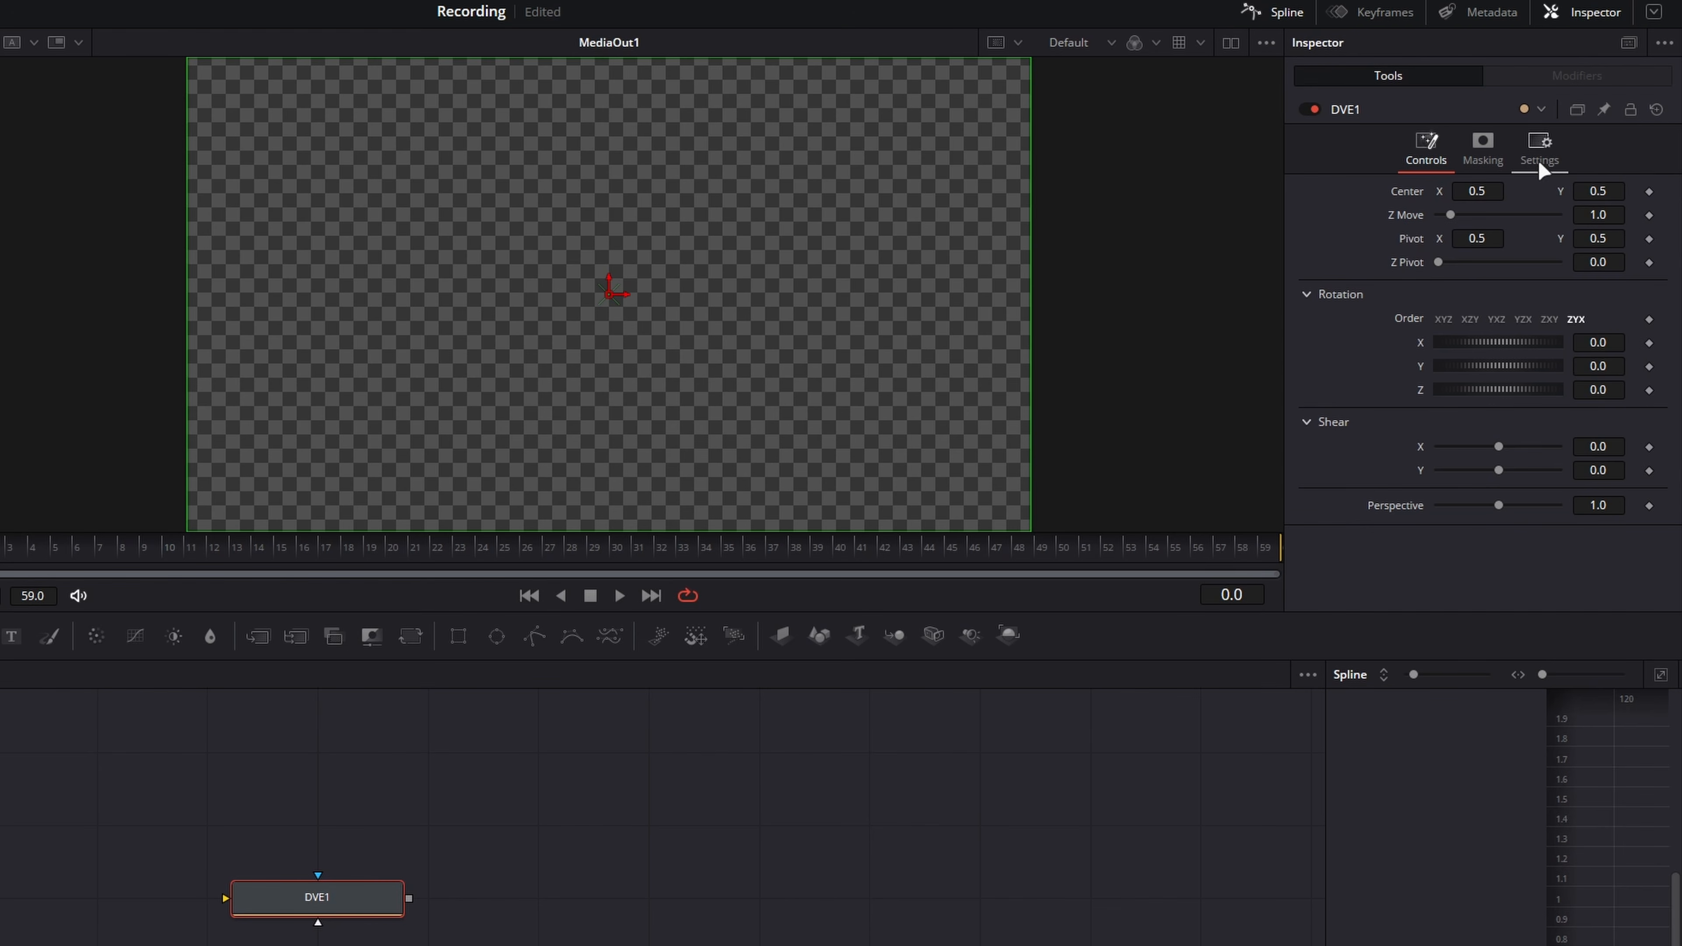
click(1583, 11)
click(1581, 11)
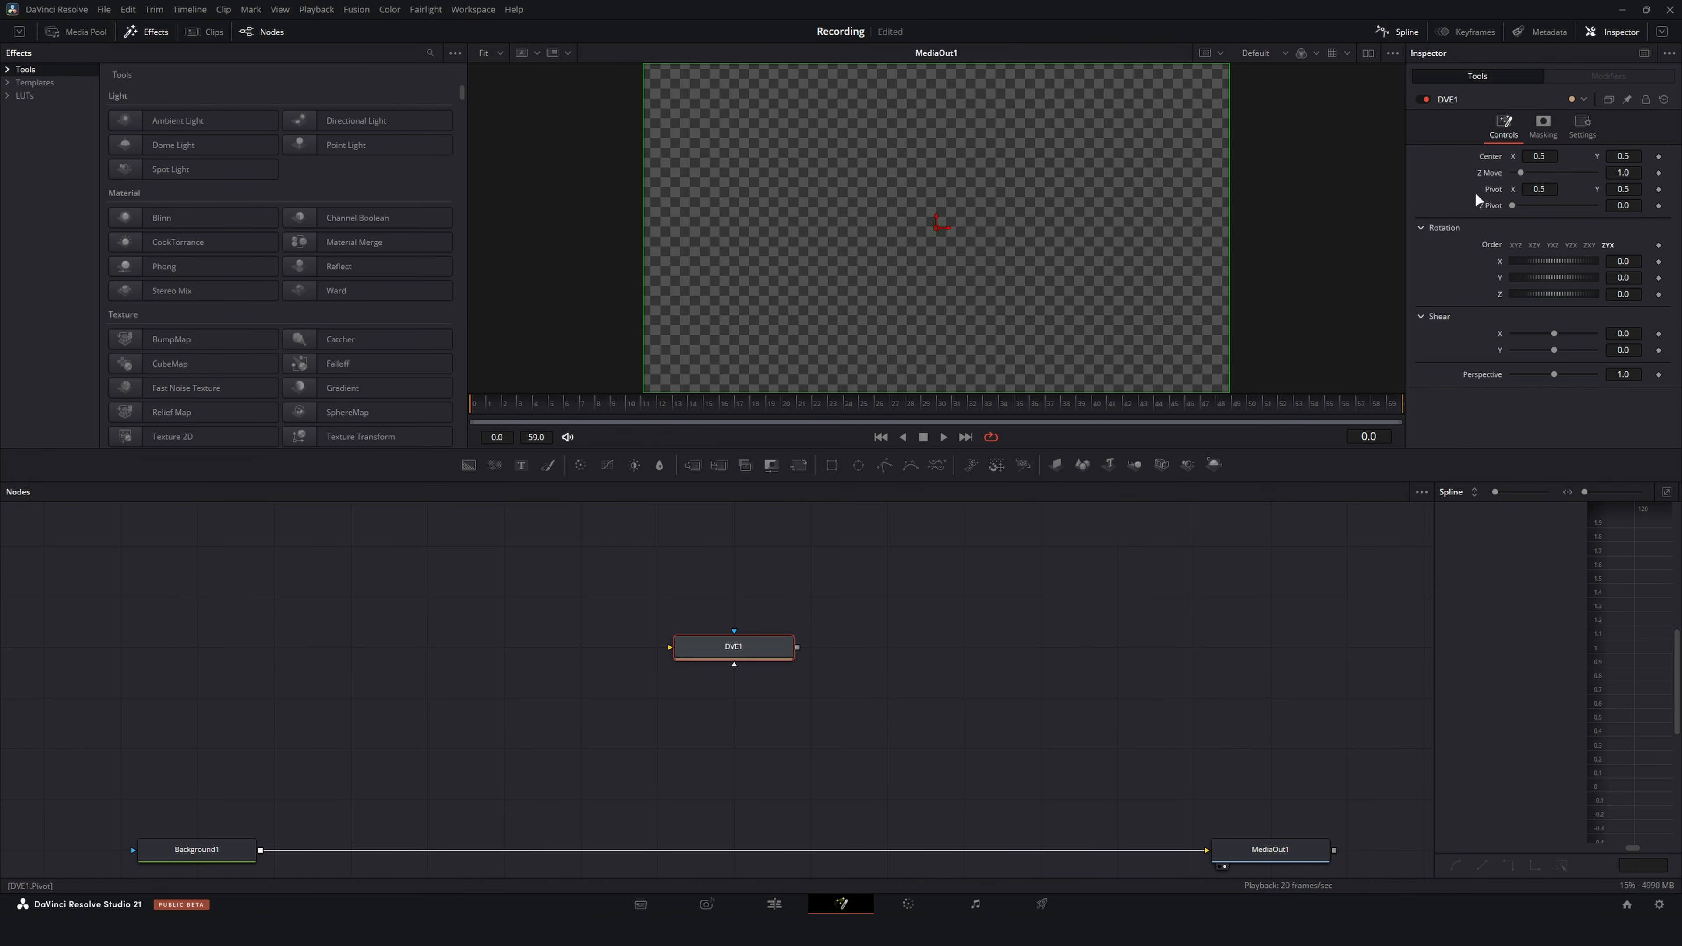
Add the screencapture still from the Media Pool to the node graph and merge it over Background1
scroll(919, 674, down, 2)
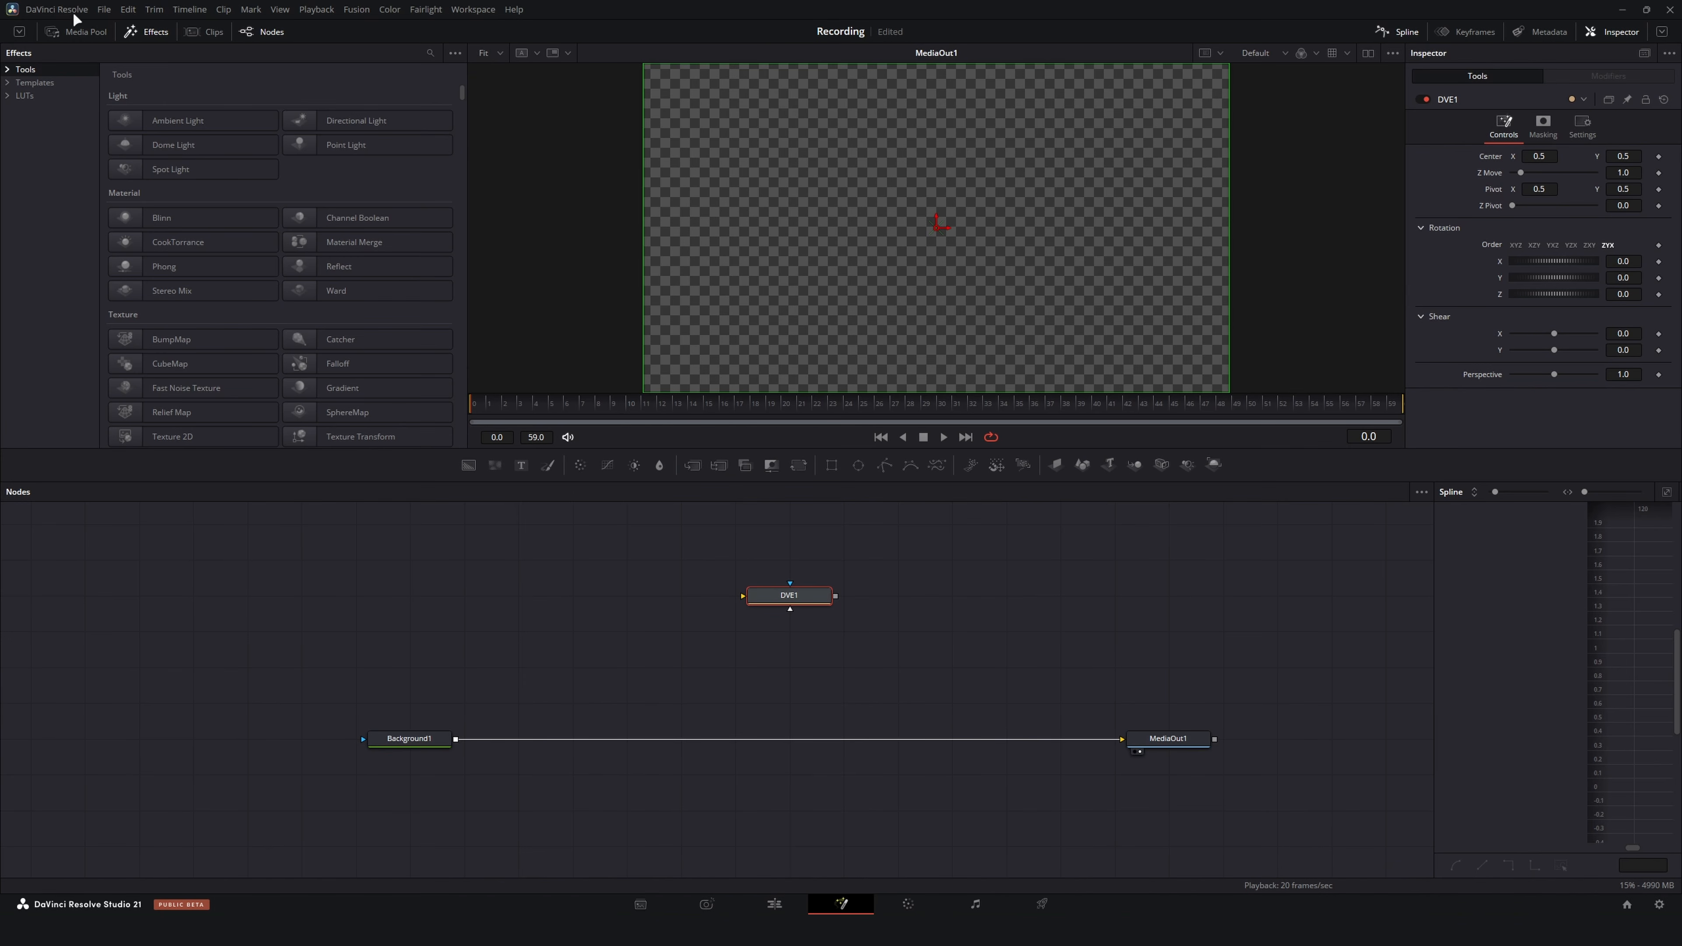
click(76, 31)
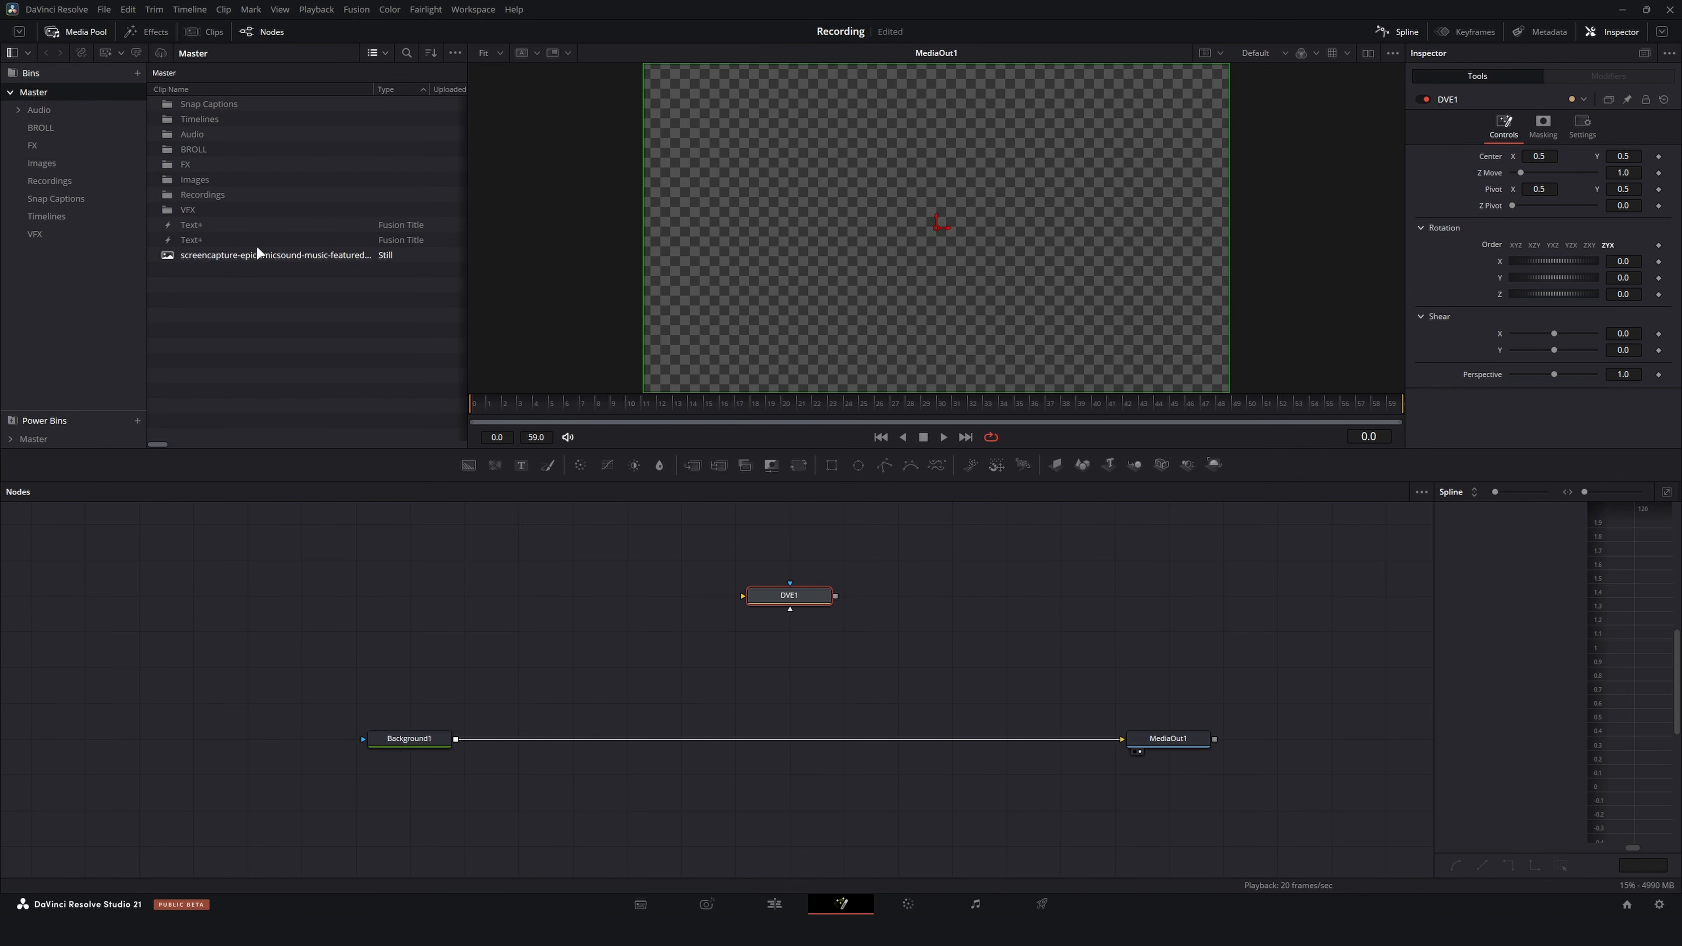
drag(255, 254, 344, 816)
scroll(566, 667, up, 4)
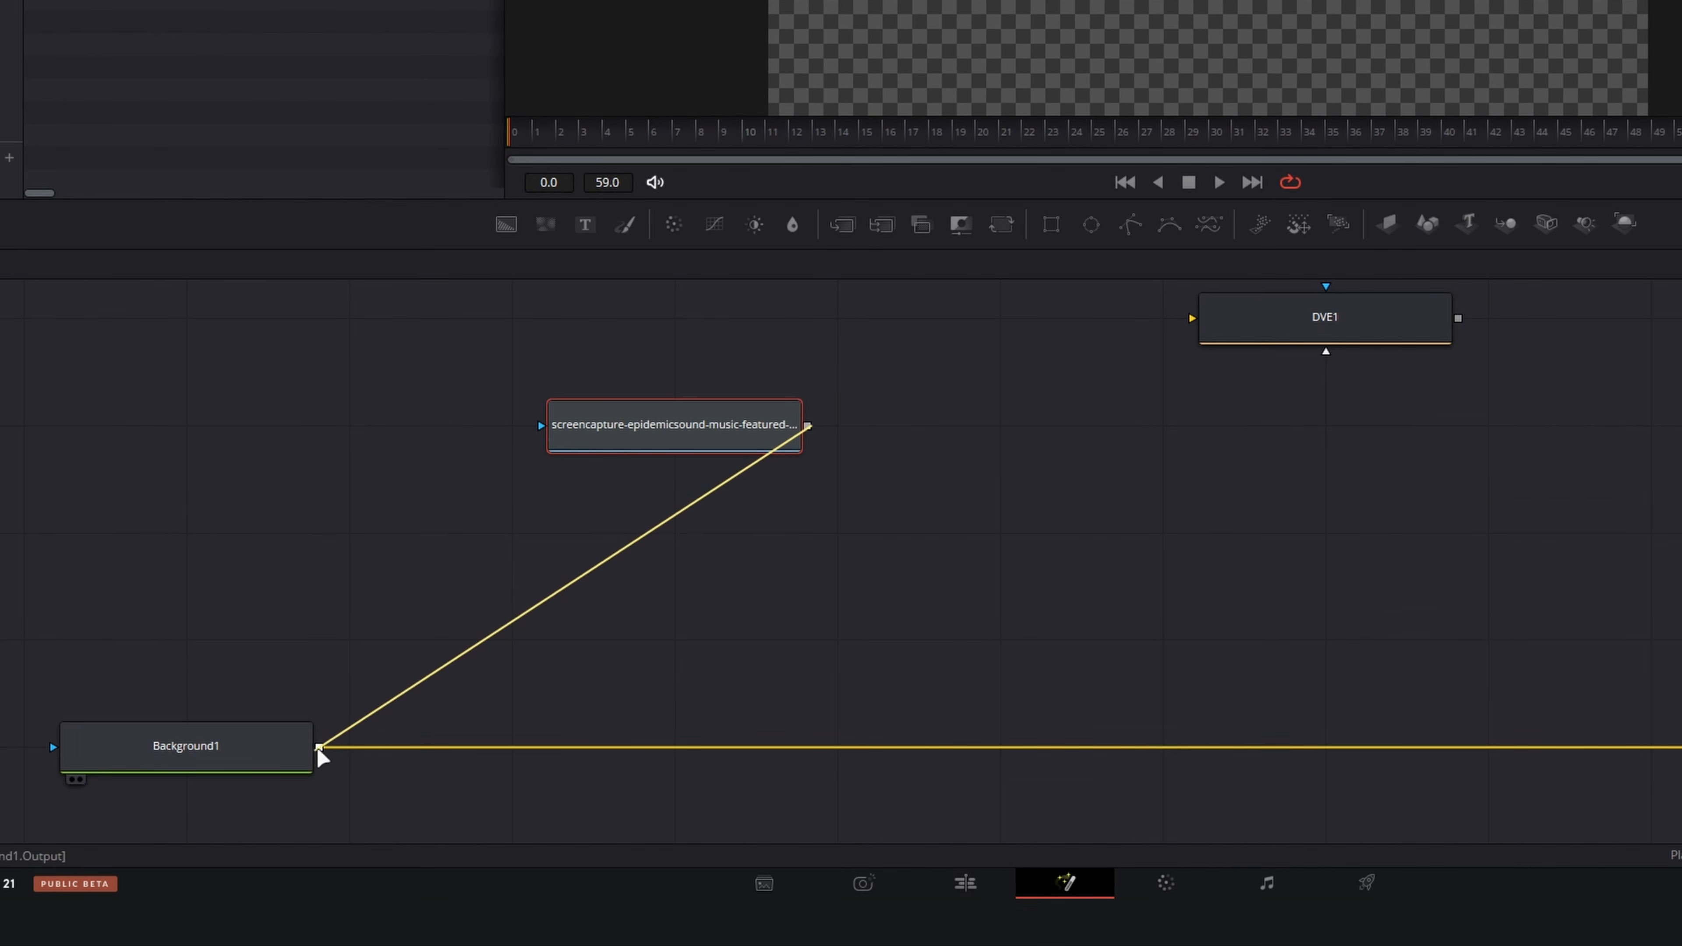
drag(321, 755, 319, 748)
mouse_move(702, 735)
mouse_down()
mouse_move(676, 680)
mouse_move(705, 732)
mouse_up()
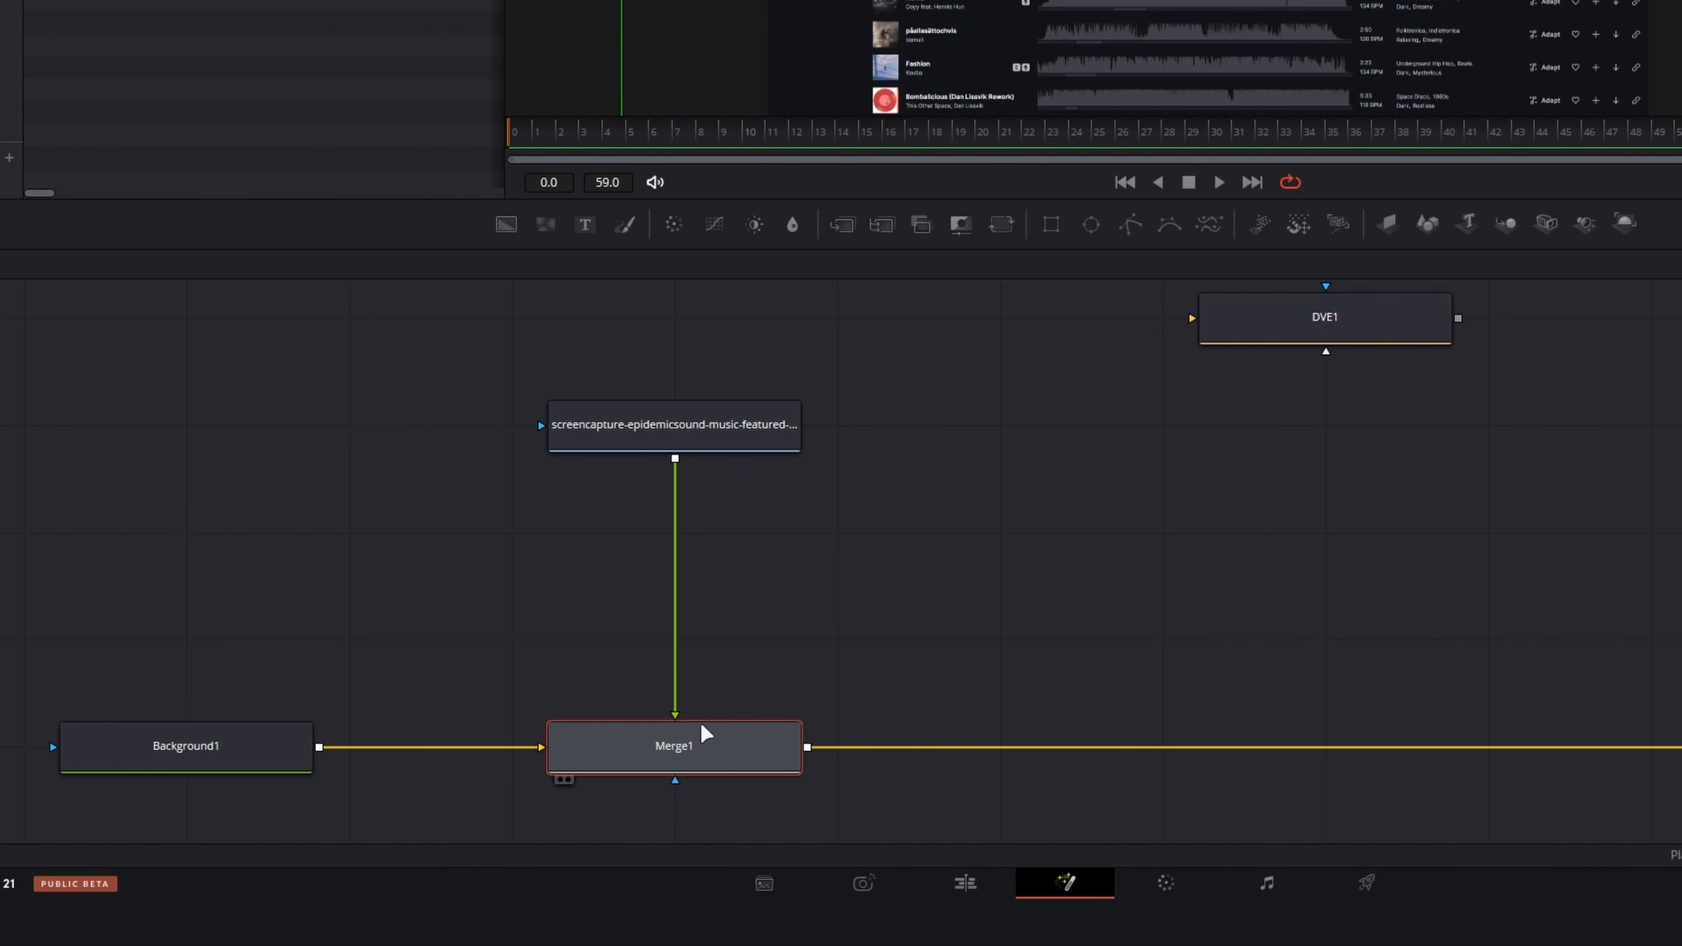
Reposition the screenshot with Merge1, setting its Center to X 0.432 and Y -0.305
scroll(592, 561, down, 4)
click(660, 500)
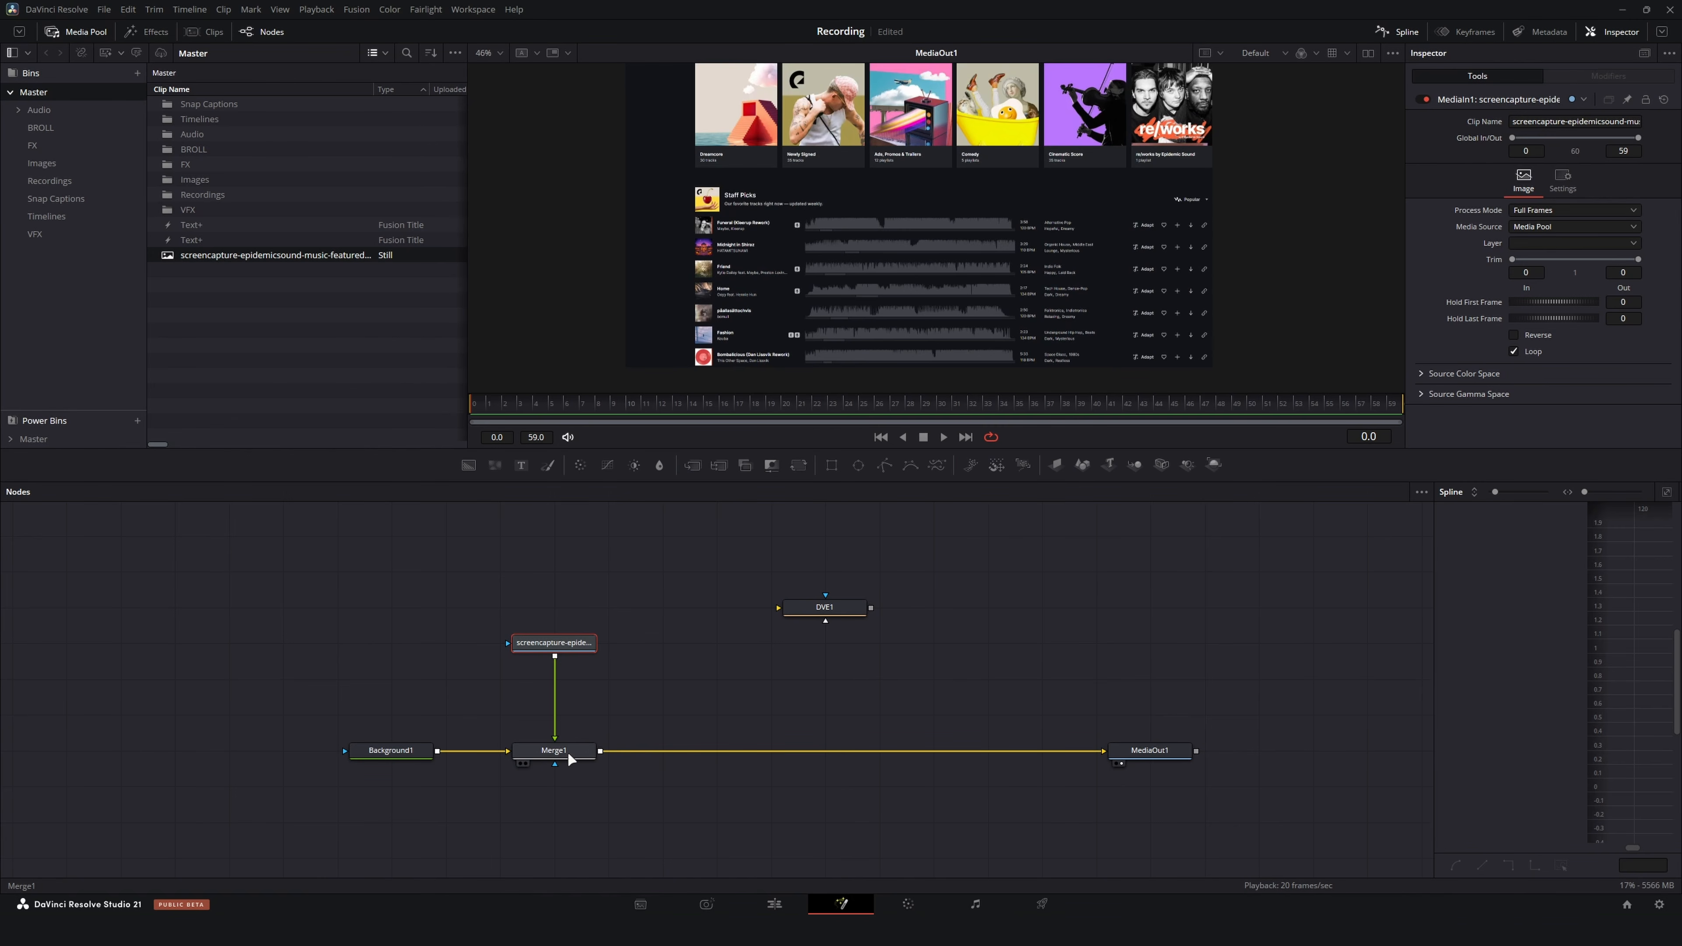
click(656, 659)
drag(1540, 171, 1498, 170)
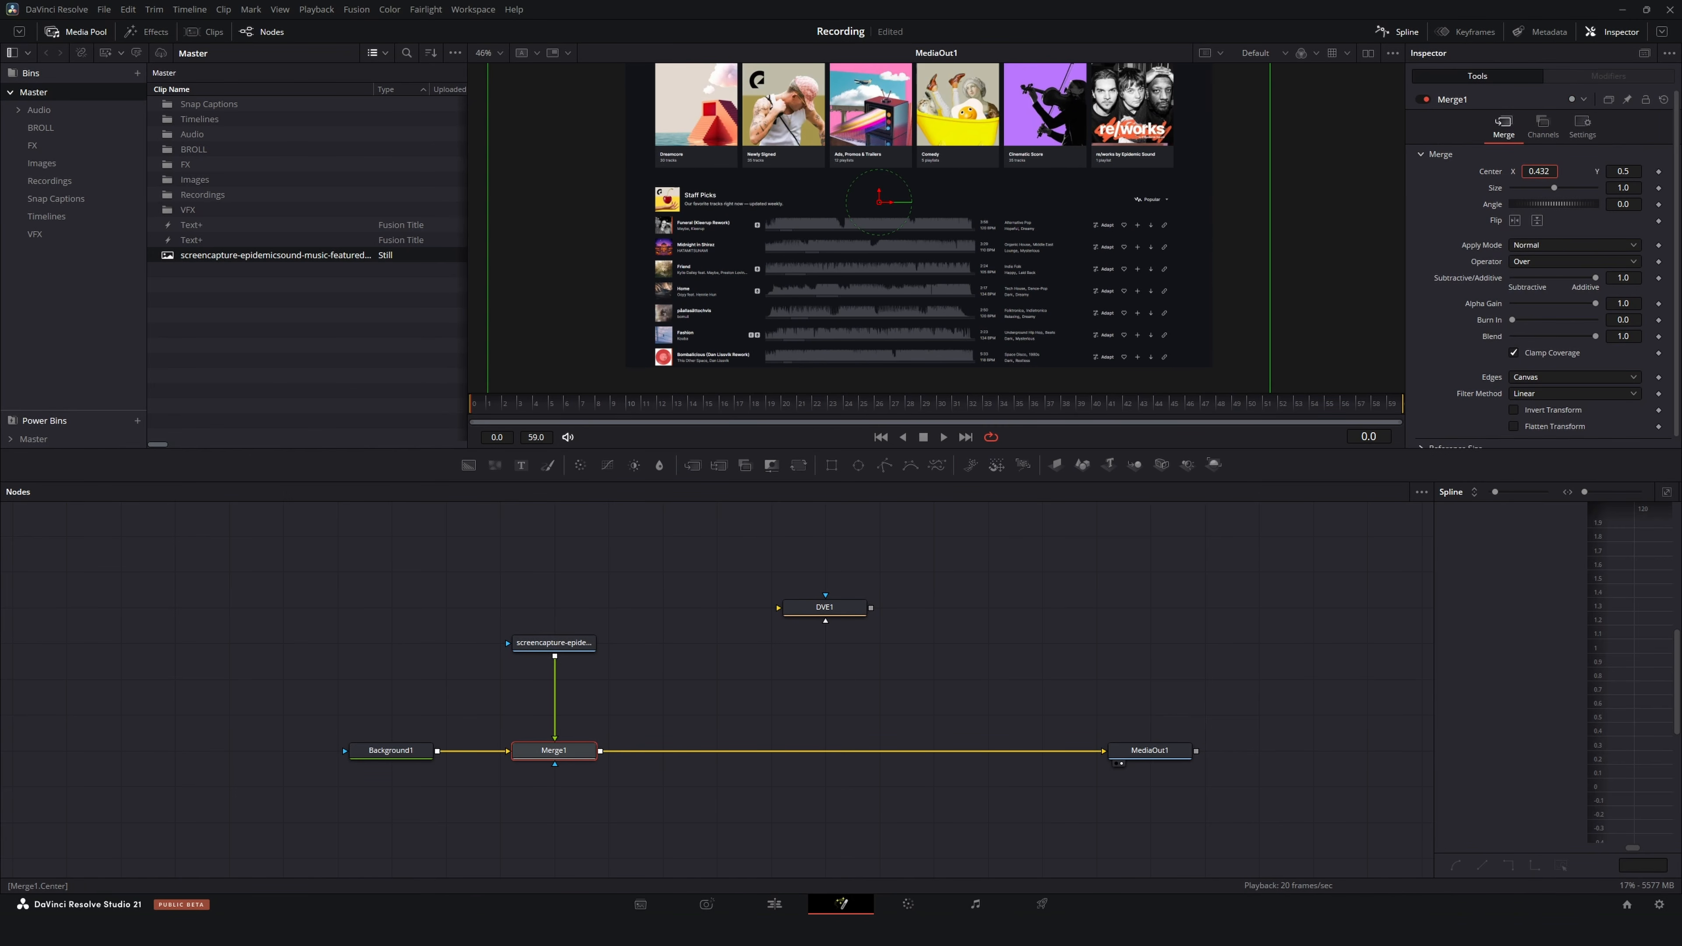
scroll(1013, 167, up, 2)
scroll(1012, 167, down, 1)
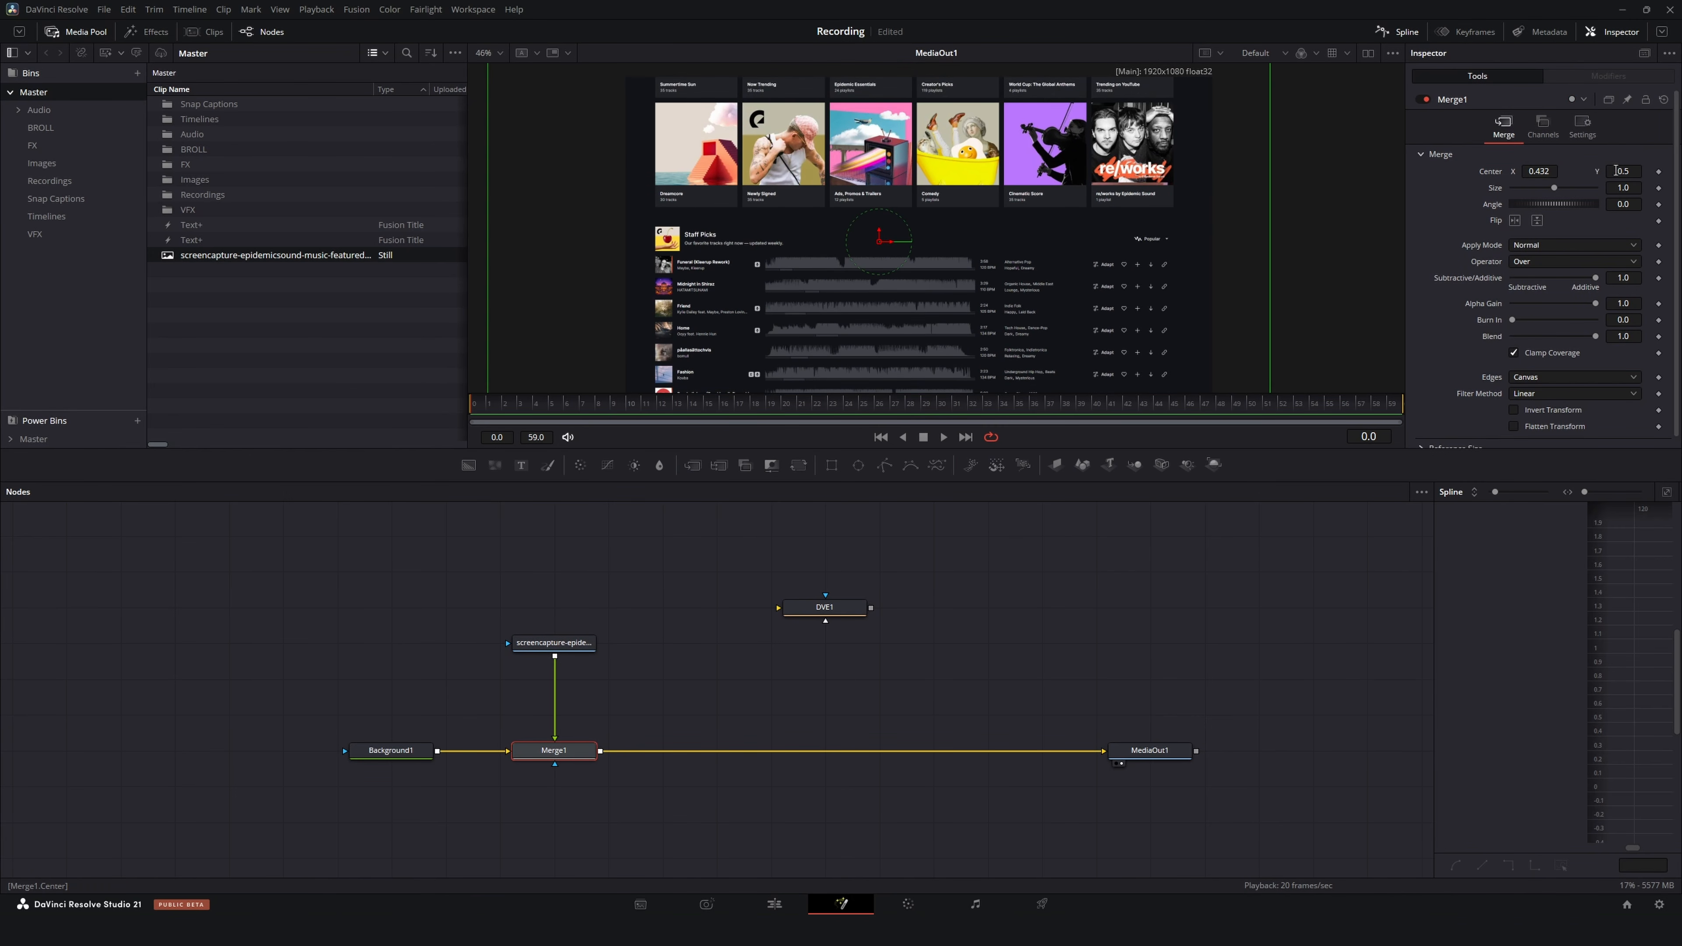
drag(1616, 171, 1083, 171)
scroll(934, 222, down, 3)
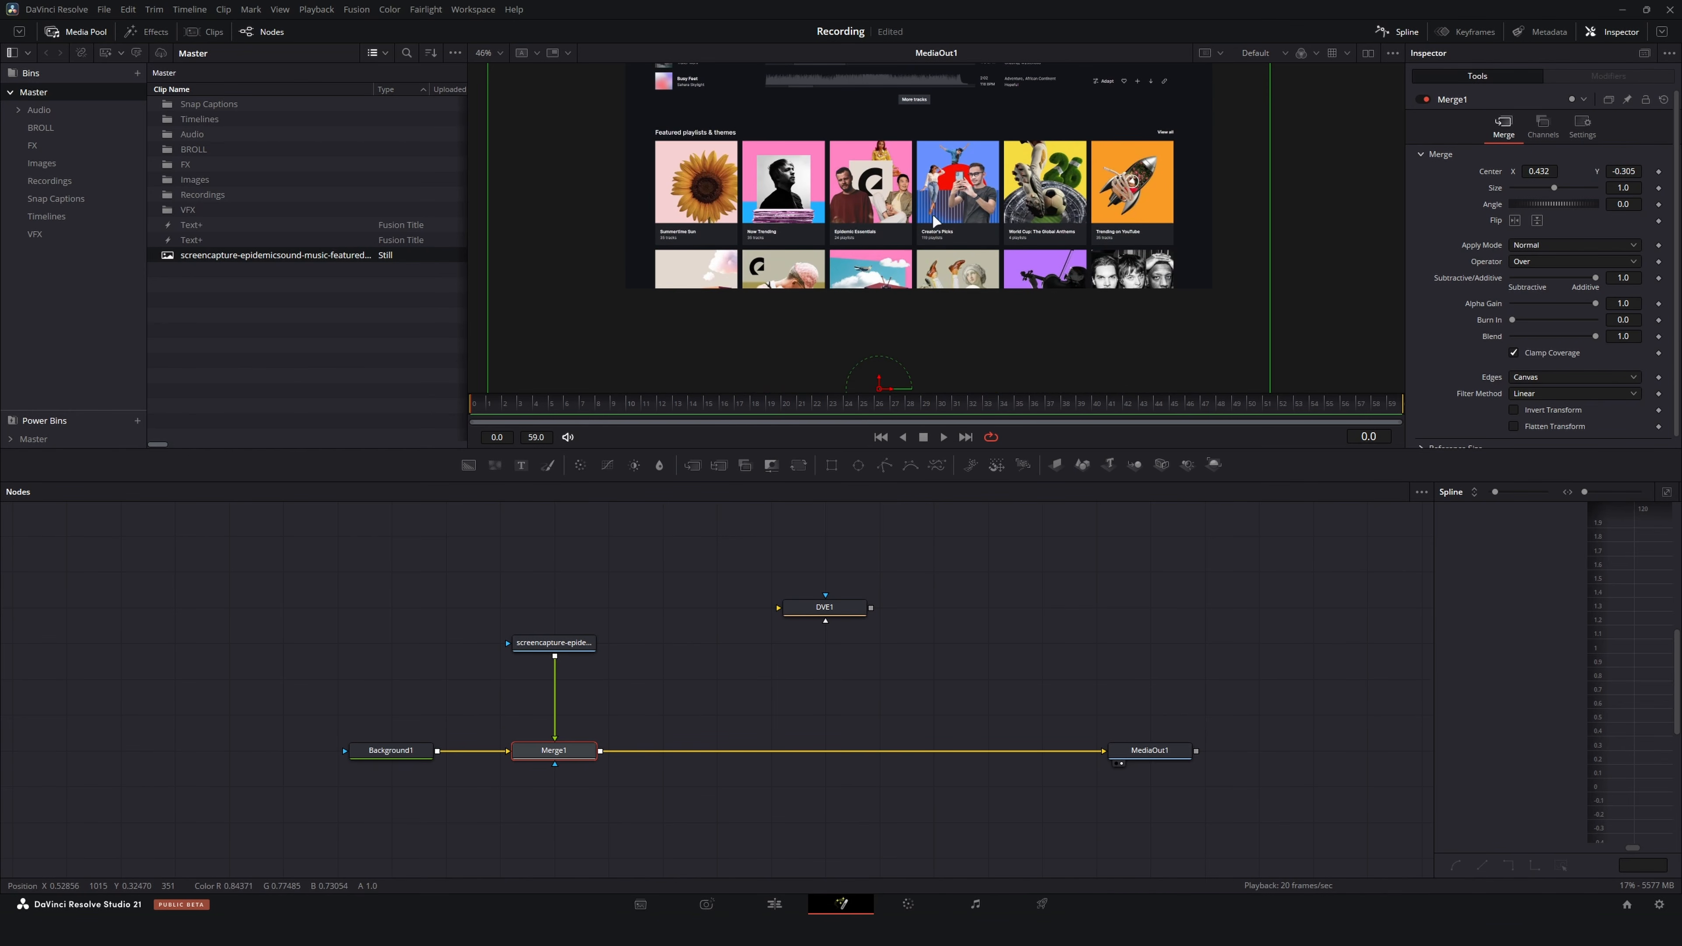
Fit the frame to the viewer and insert the DVE1 node between Merge1 and MediaOut1
scroll(824, 136, down, 2)
drag(824, 136, 825, 248)
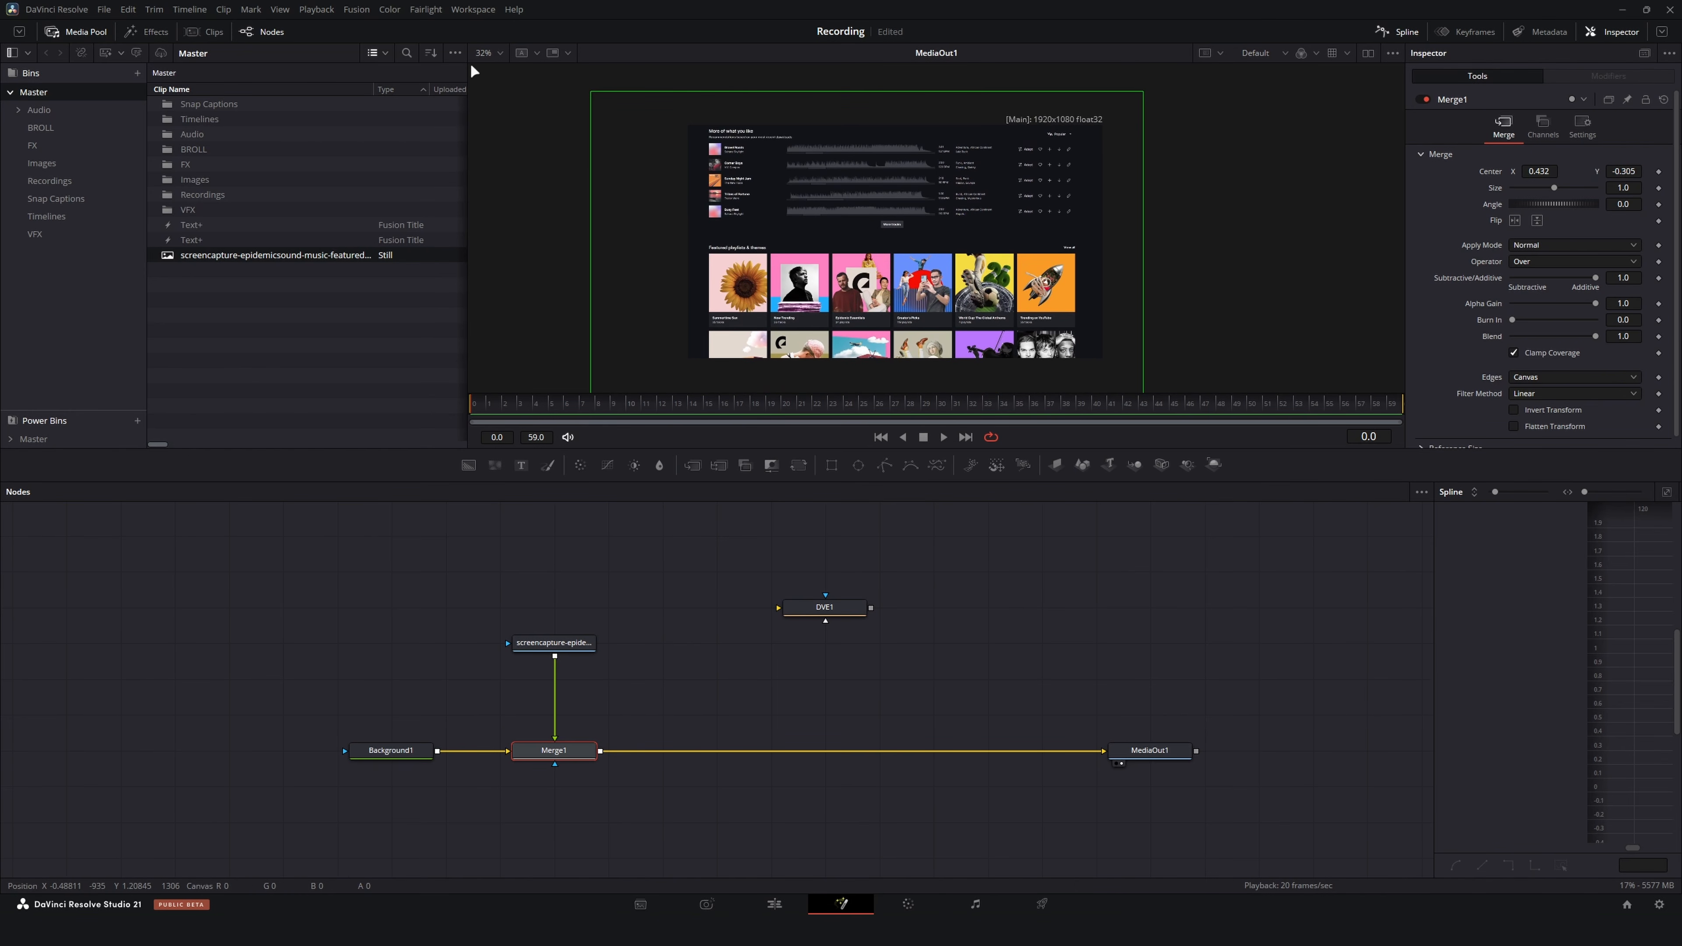
click(486, 52)
click(493, 64)
scroll(696, 593, down, 2)
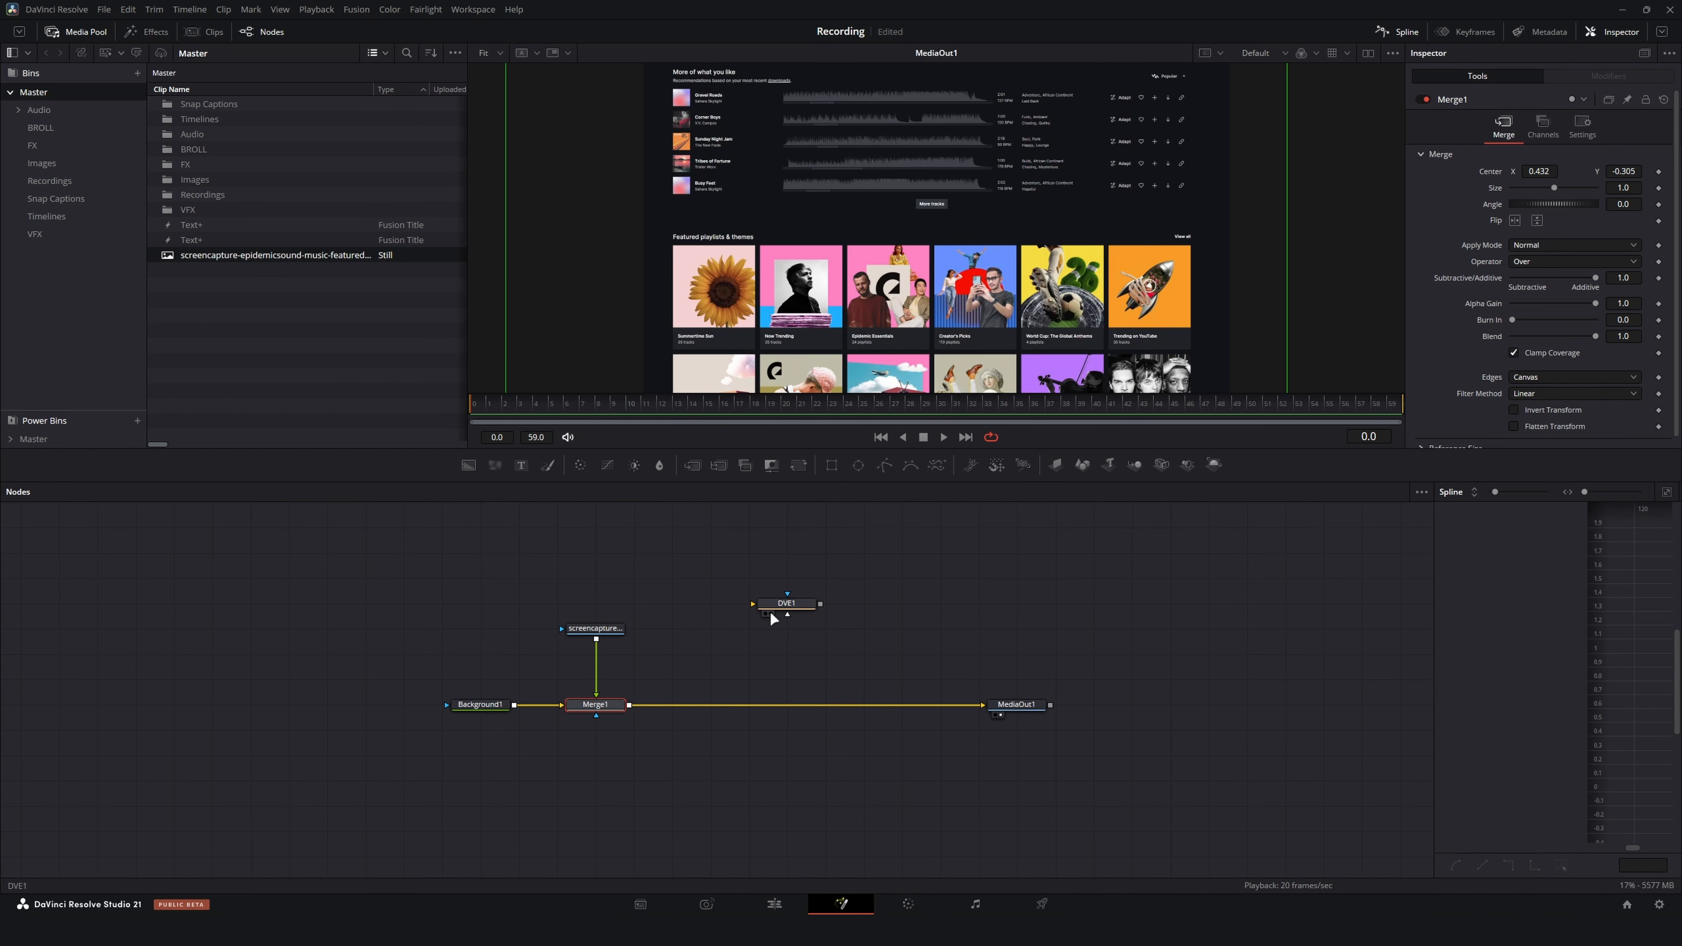
drag(772, 618, 859, 712)
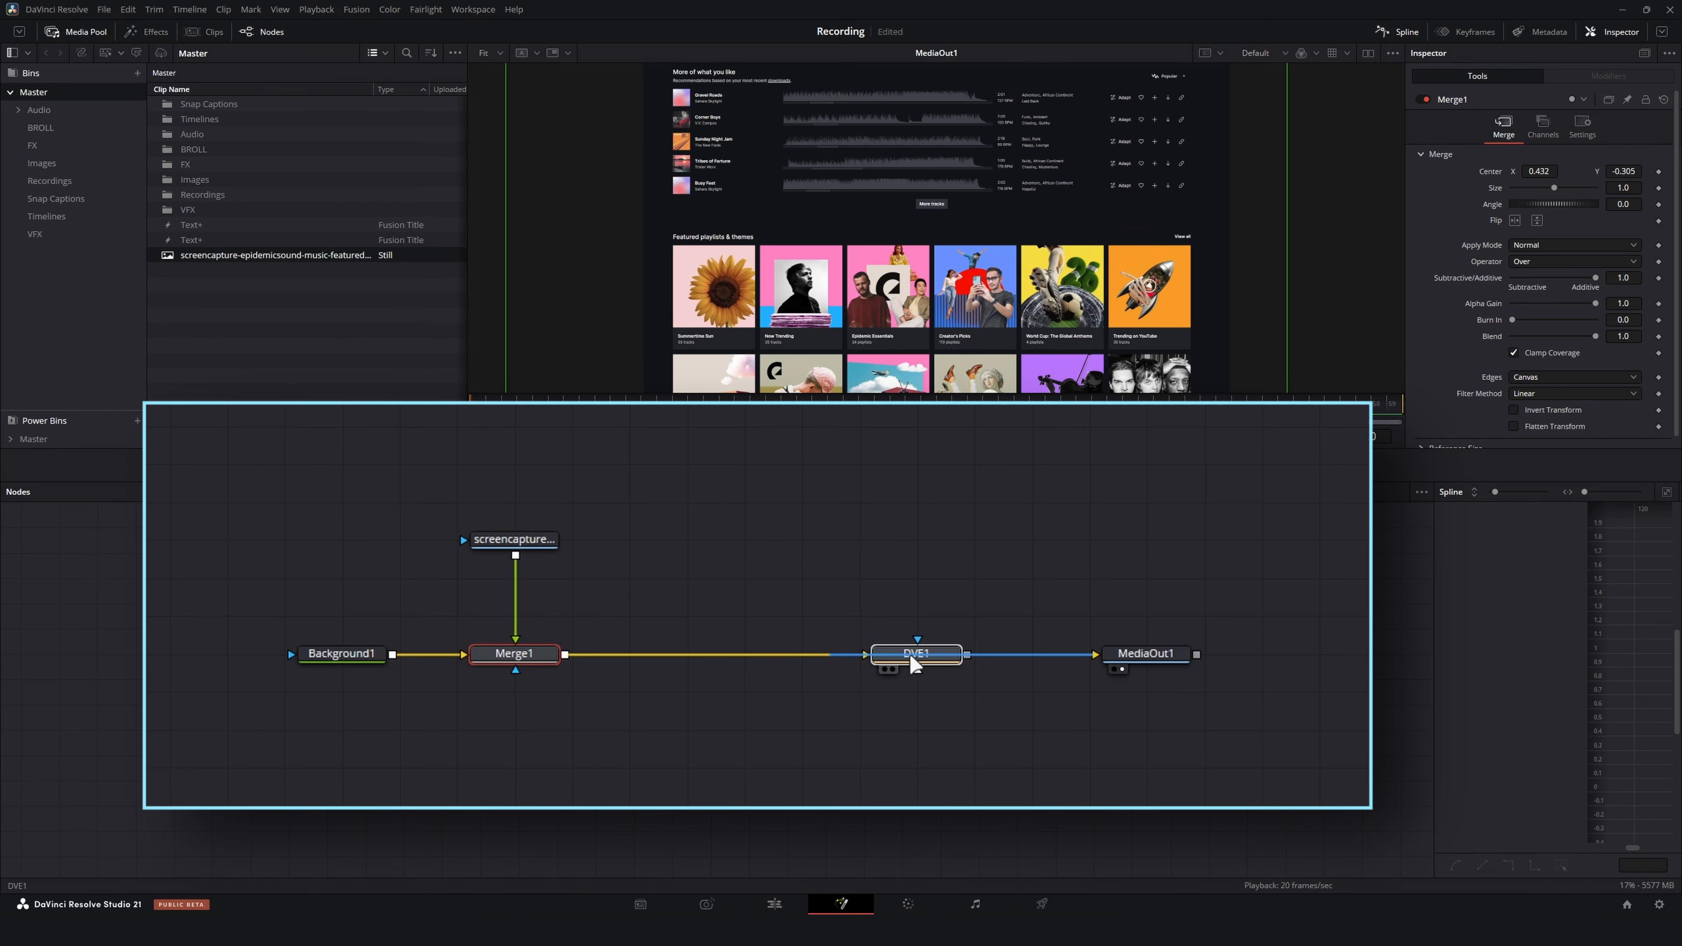
click(914, 658)
Try out the DVE1 rotation values on the screenshot, then reset the rotation to 0
mouse_move(1624, 261)
mouse_down()
mouse_move(1580, 278)
mouse_move(1630, 278)
mouse_up()
key(ctrl+z)
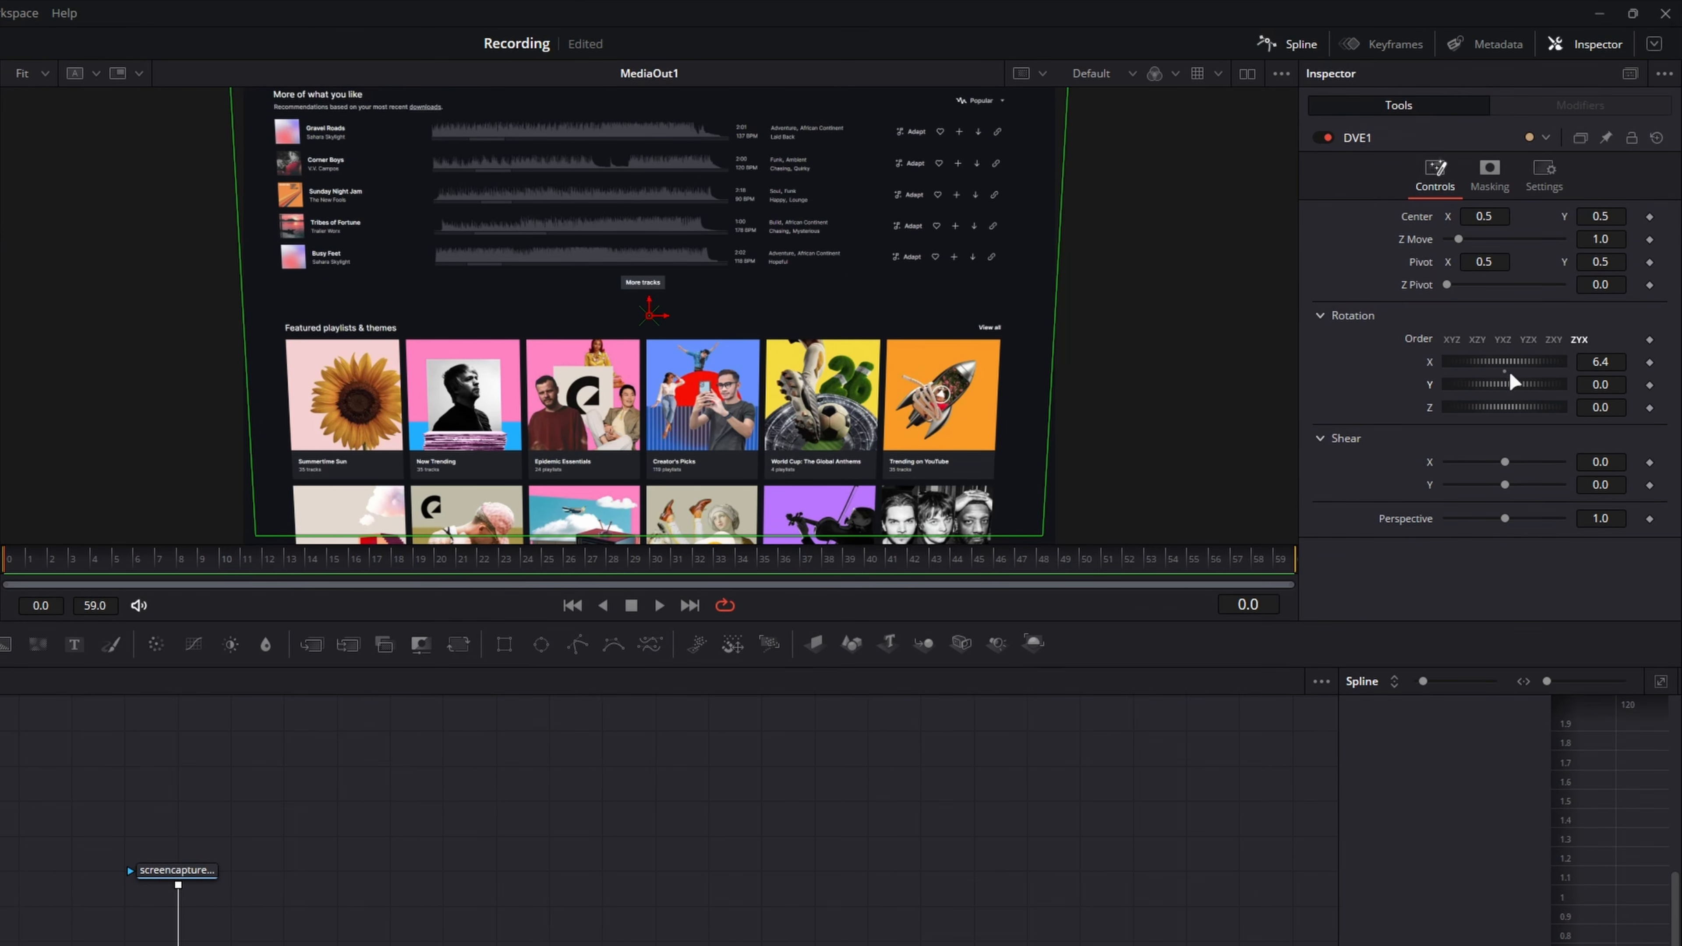
double_click(1510, 372)
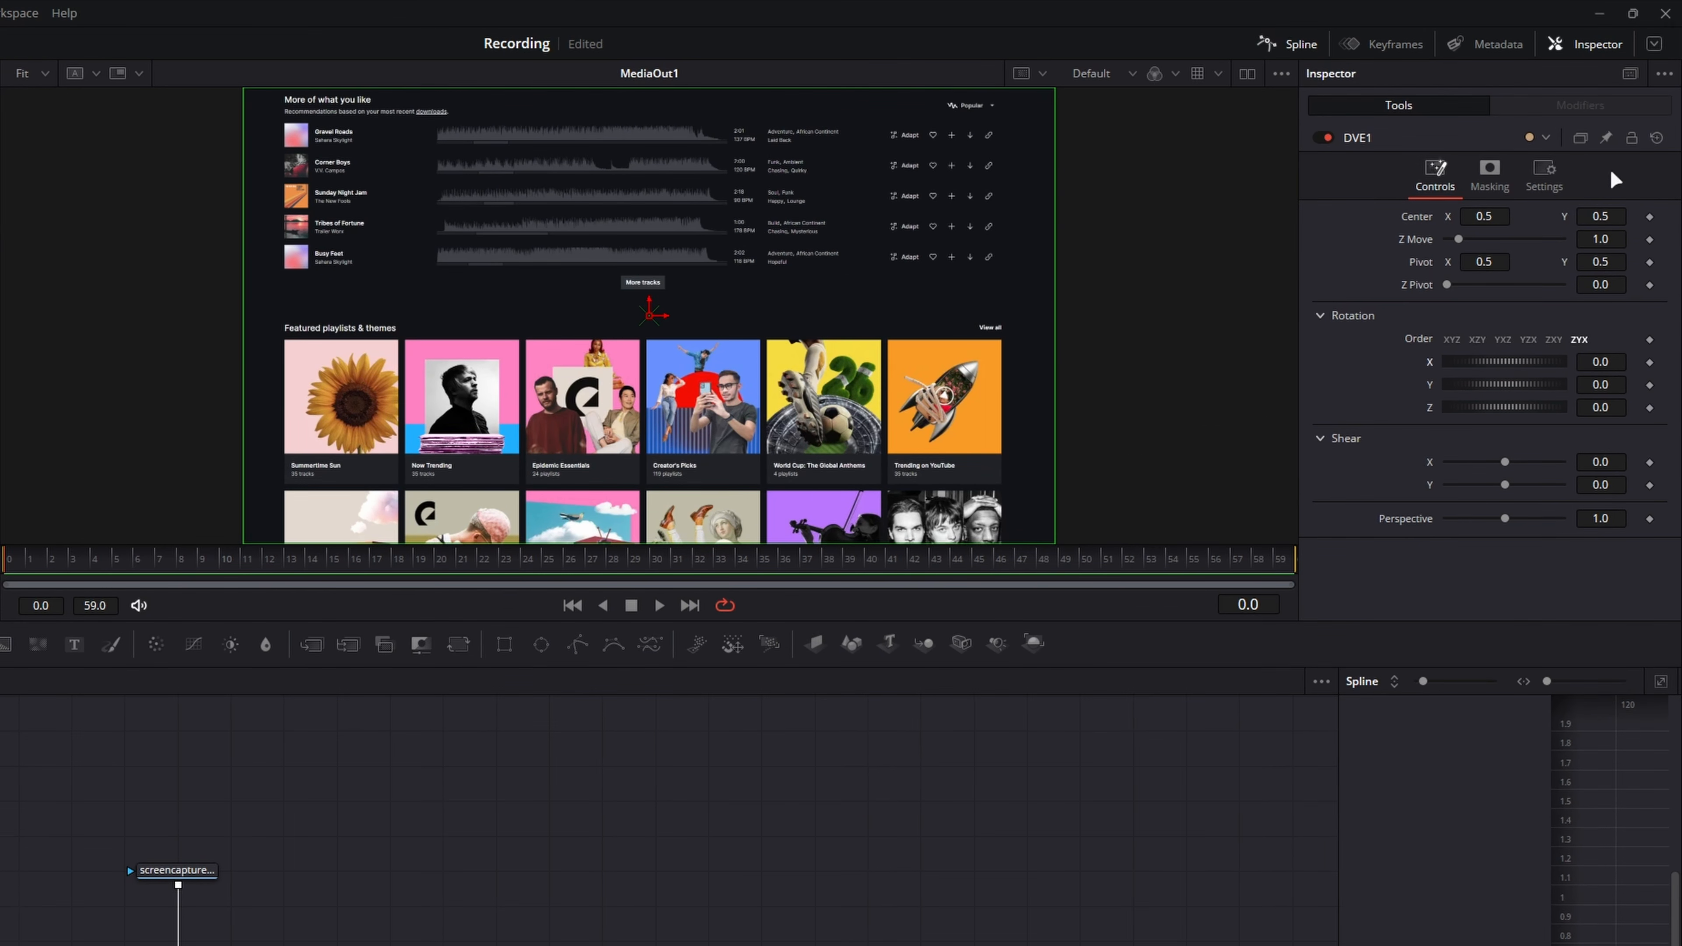
Add keyframes at frame 0 for DVE1's Center, Z Move, and X, Y and Z rotation
click(1649, 217)
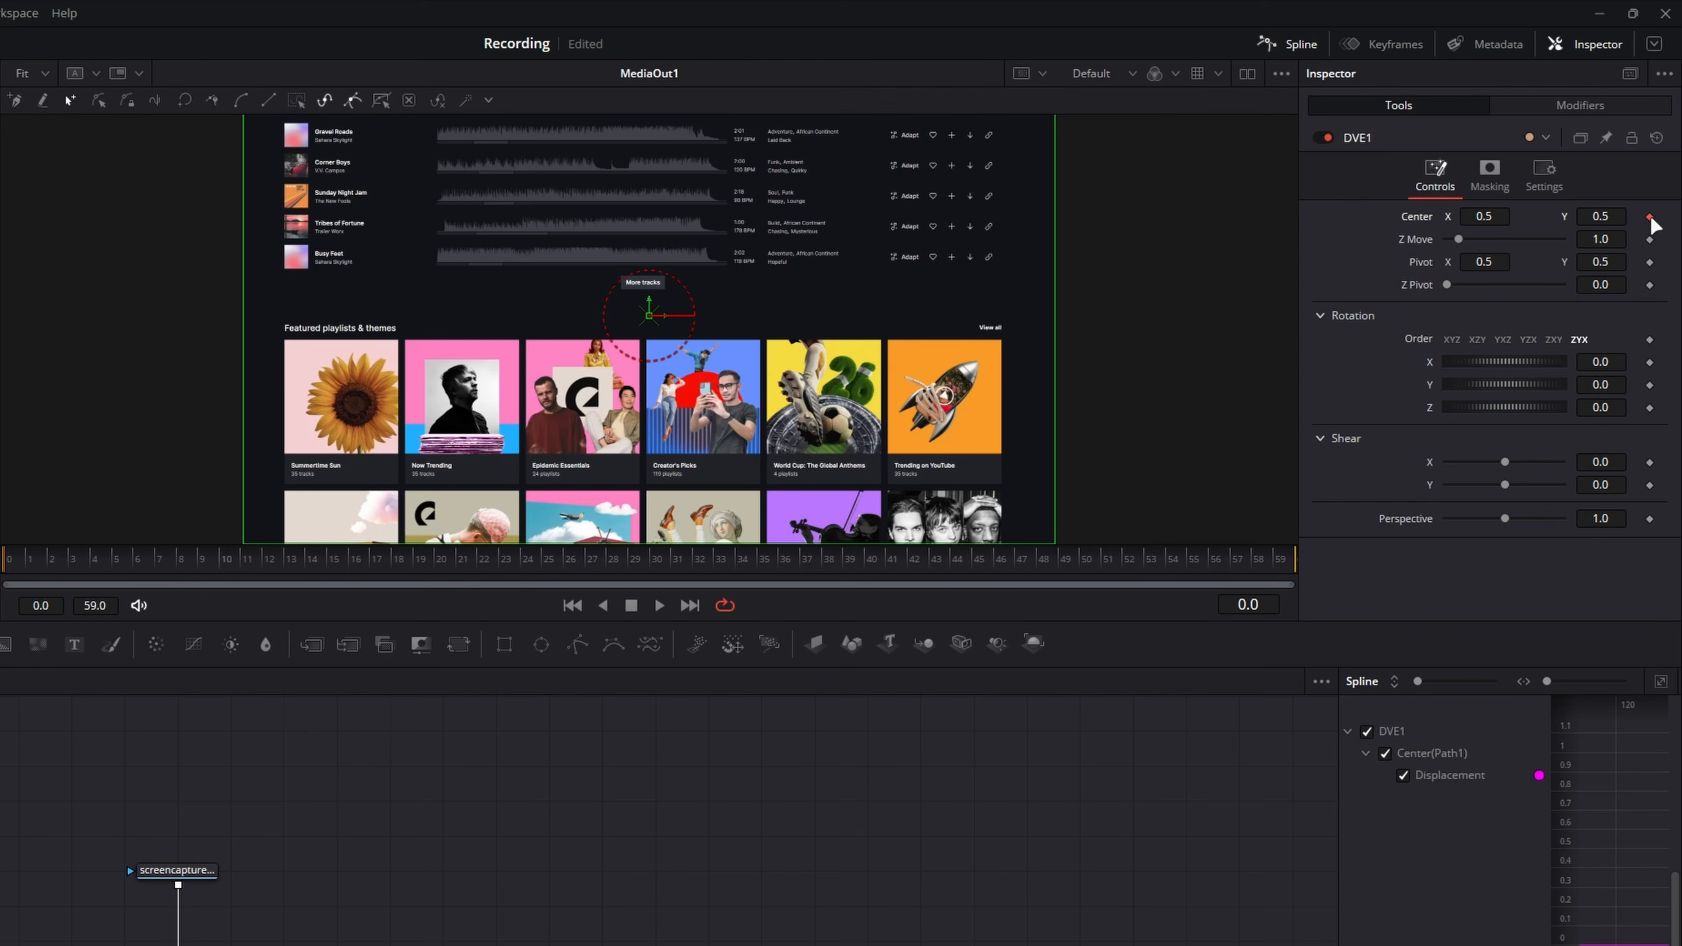
click(1649, 239)
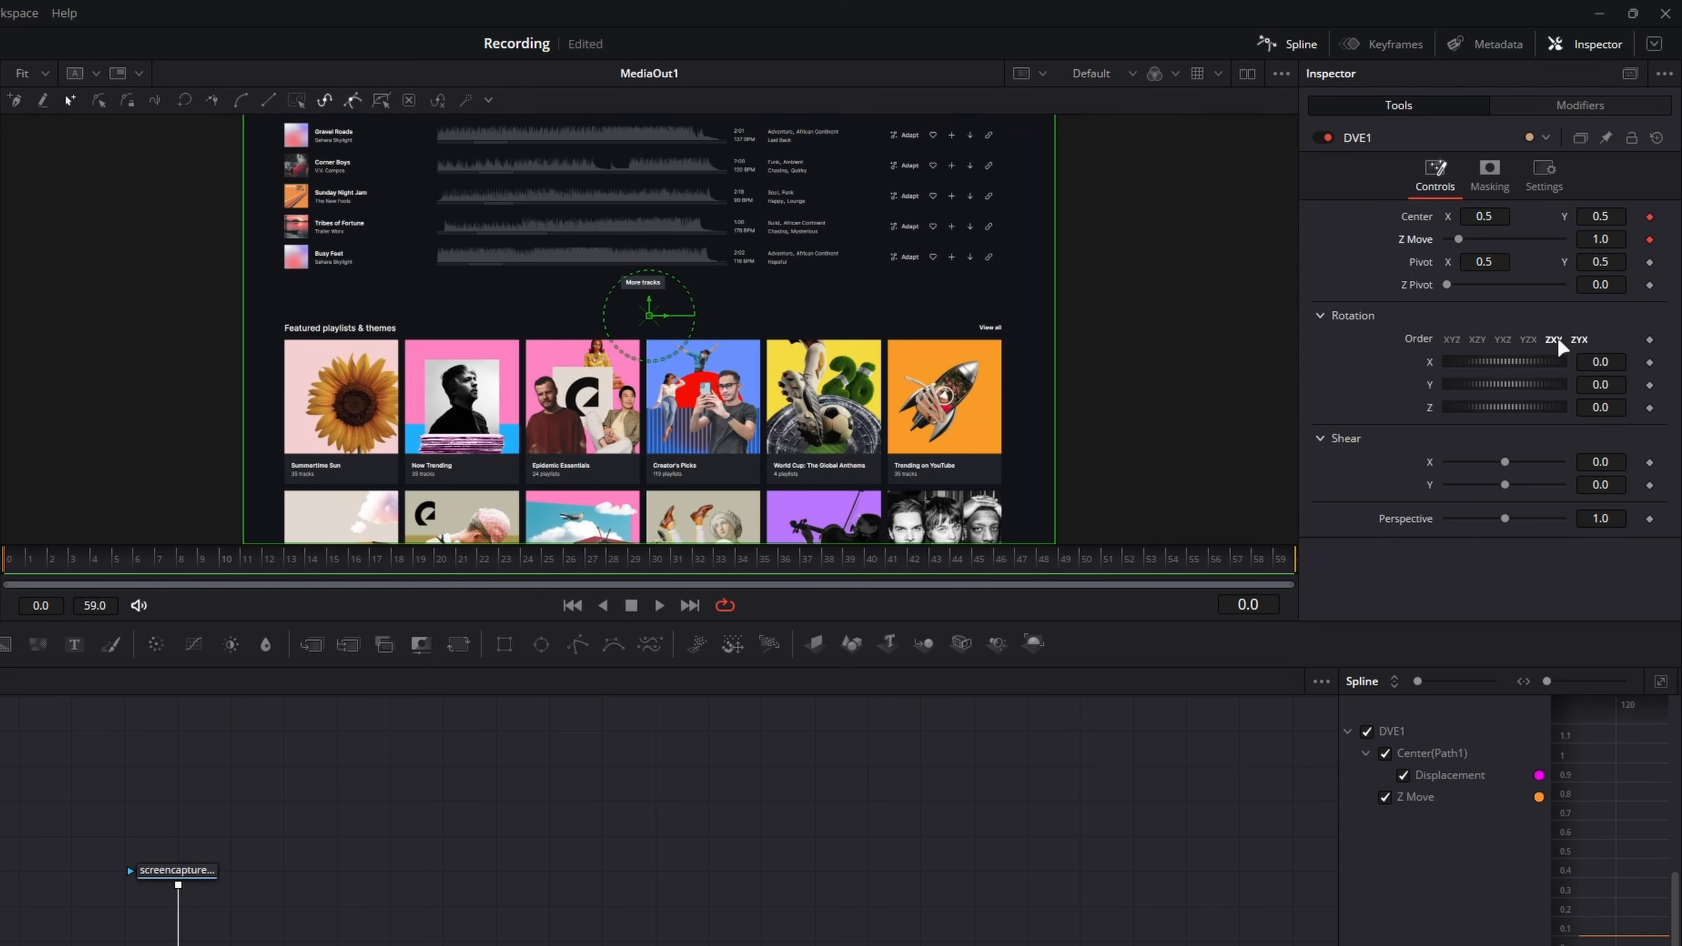
click(1650, 362)
click(1650, 384)
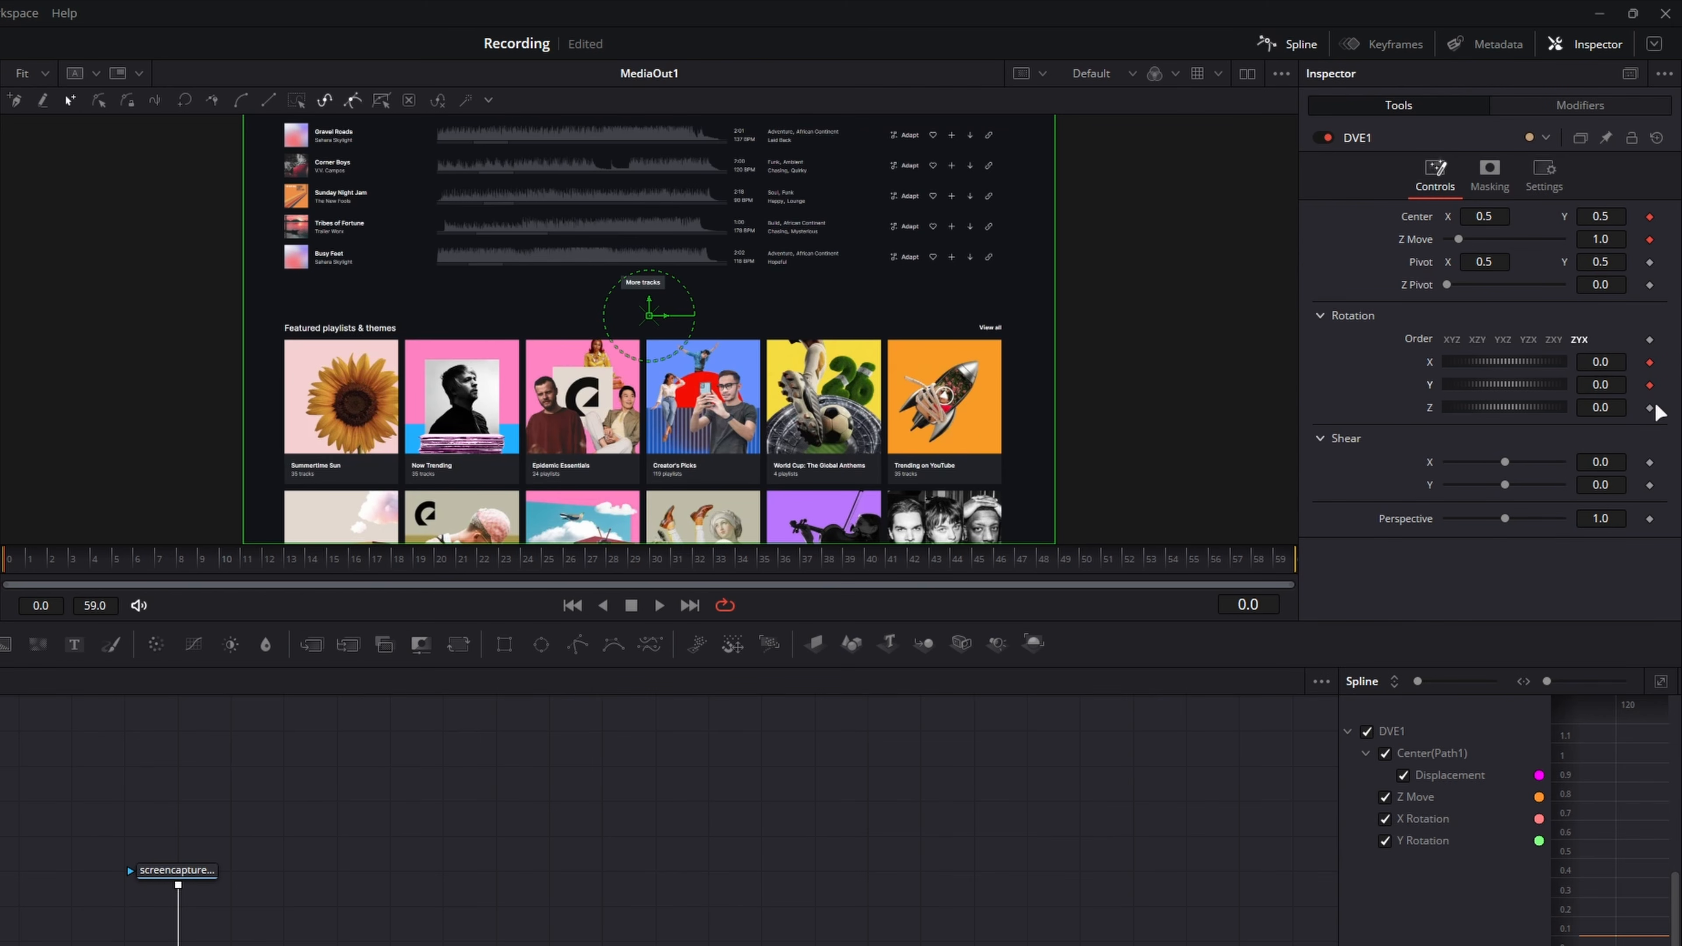
click(1650, 407)
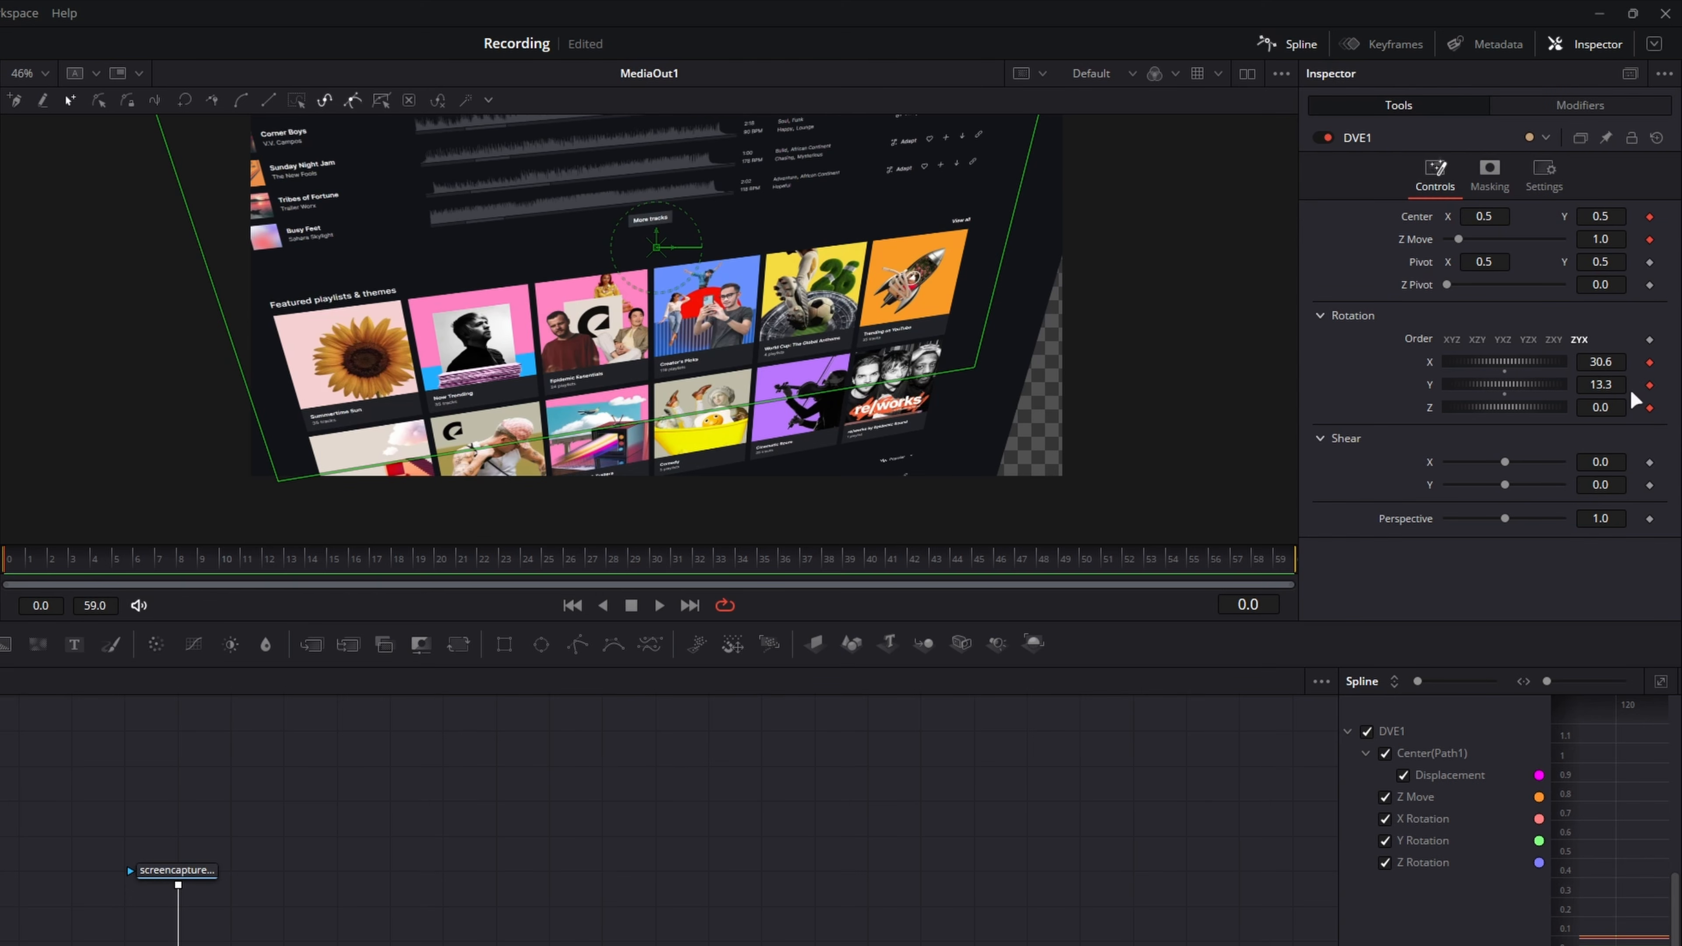
Tilt the screenshot at frame 0 with X rotation -17.0 and Y rotation 13.3, and set Z Move to 0.91
drag(1600, 361, 1510, 362)
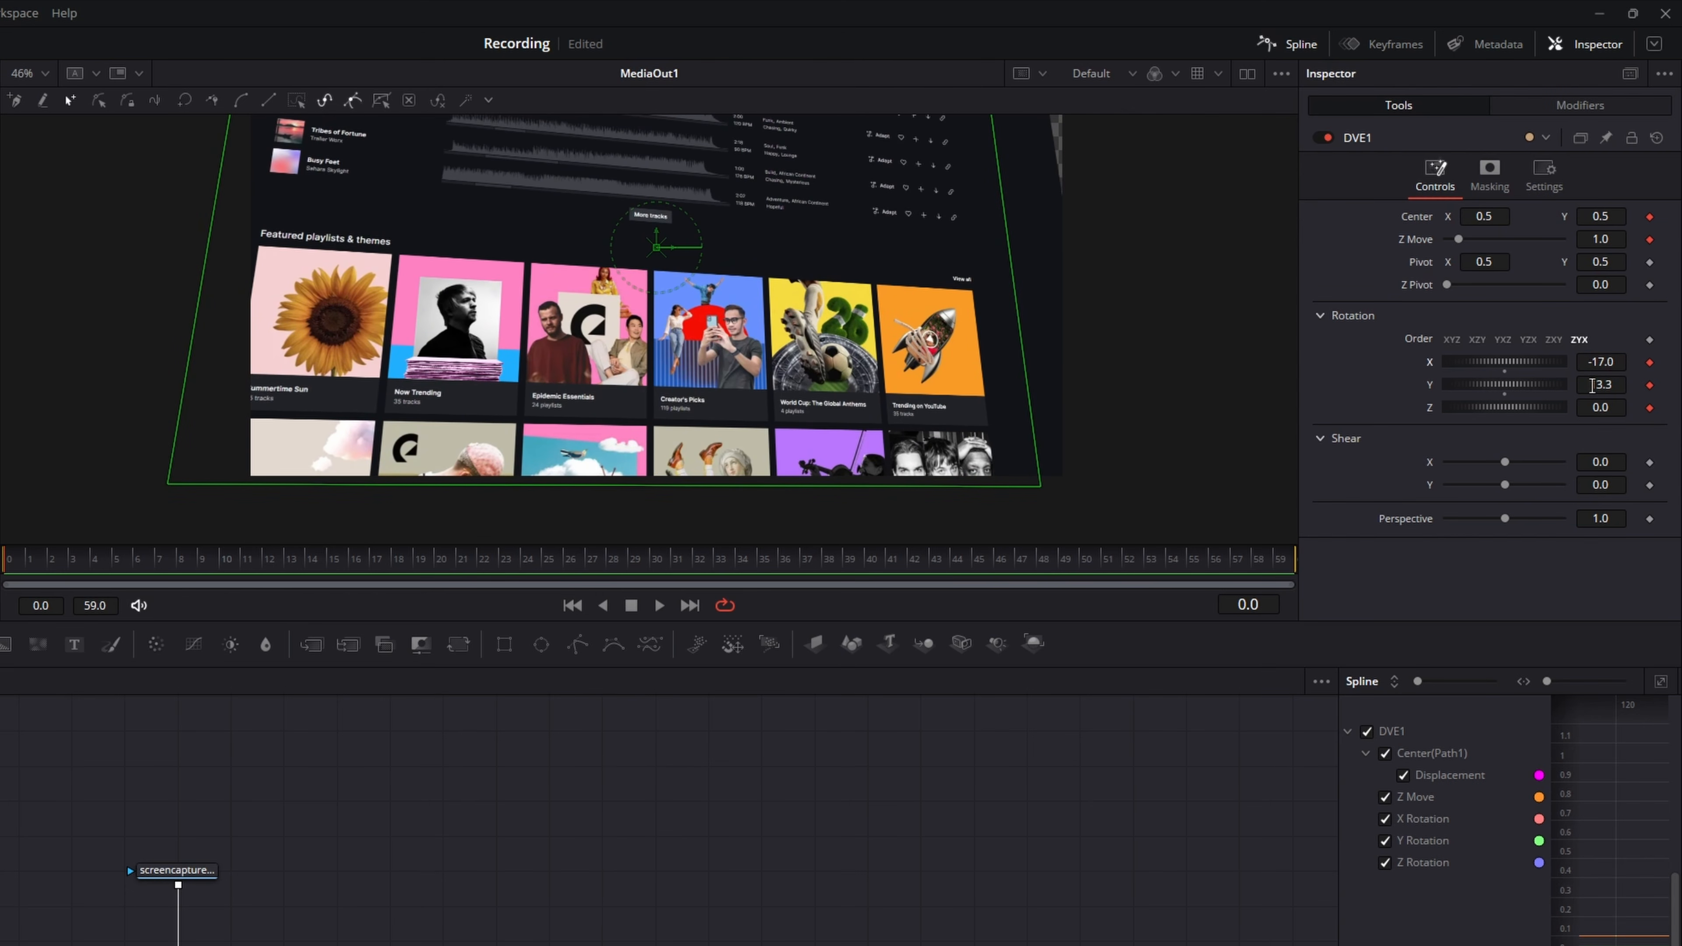
drag(1600, 239, 1595, 240)
drag(891, 317, 912, 373)
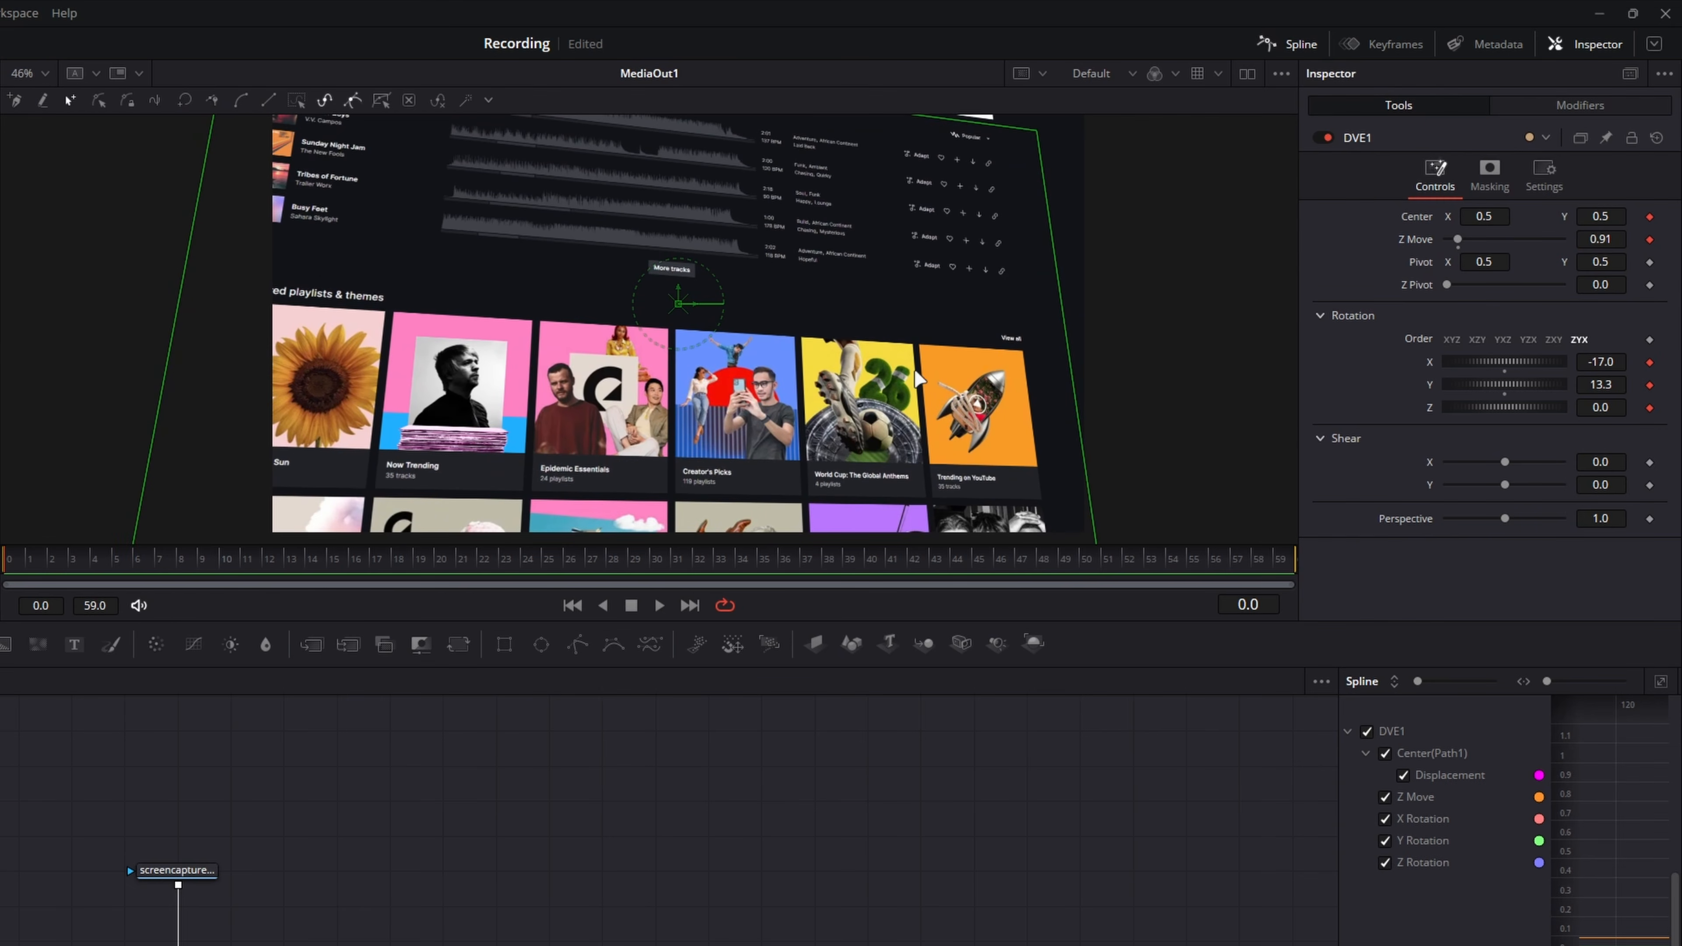
drag(739, 619, 739, 689)
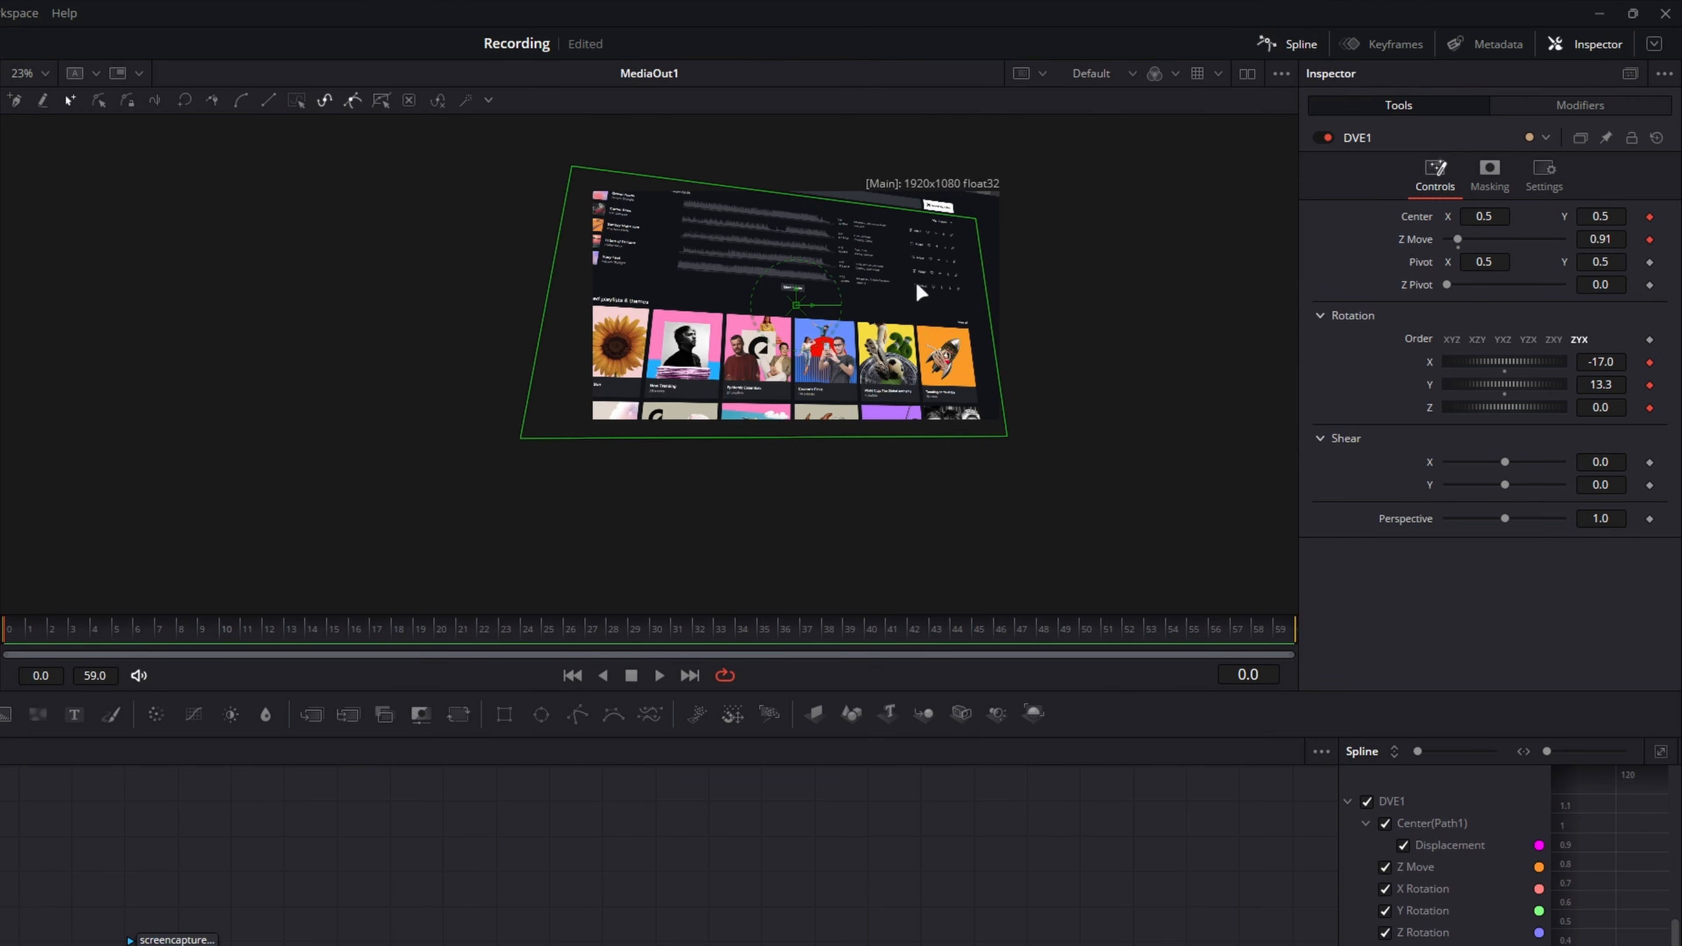
Refine the frame 0 pose to Center X 0.413, Y 0.482, Z Move 0.75, X rotation -18.5 and Y rotation 11.8
drag(1597, 382, 1605, 379)
drag(1600, 239, 1598, 238)
drag(1476, 221, 1424, 221)
mouse_move(1591, 221)
mouse_down()
mouse_move(1557, 221)
mouse_move(1581, 221)
mouse_up()
drag(1615, 371, 1584, 389)
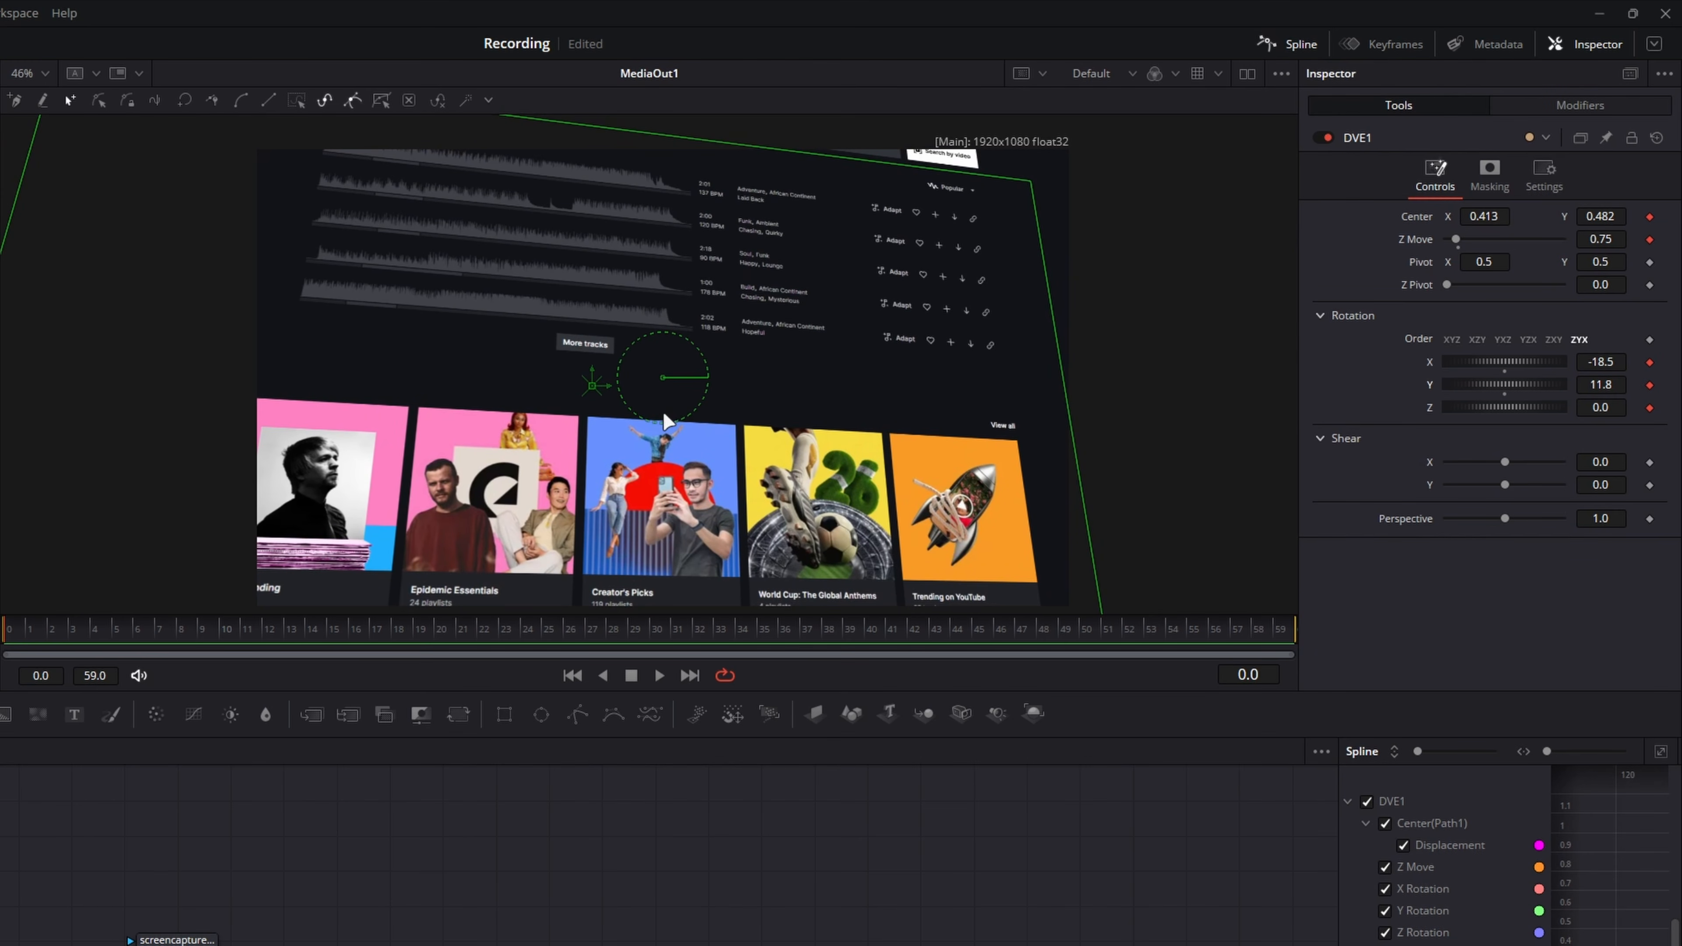
At frame 59, set DVE1's X rotation to -17.4, Y rotation to -15.4 and Z Move to 0.85
scroll(690, 419, down, 2)
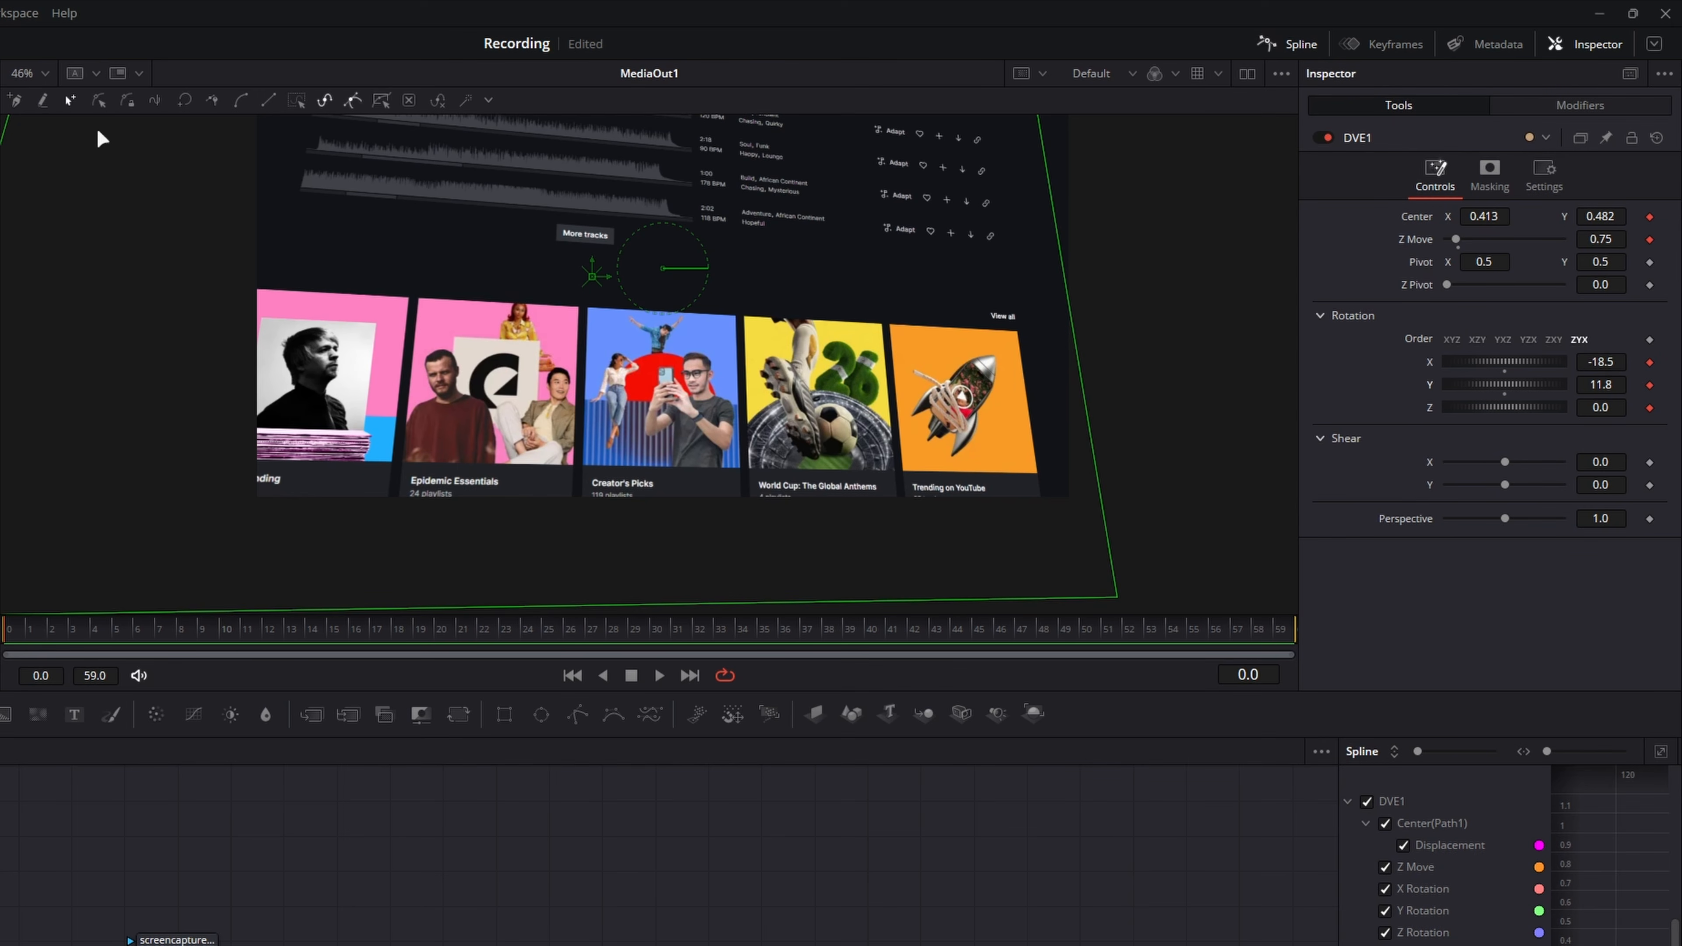
drag(881, 639, 1303, 634)
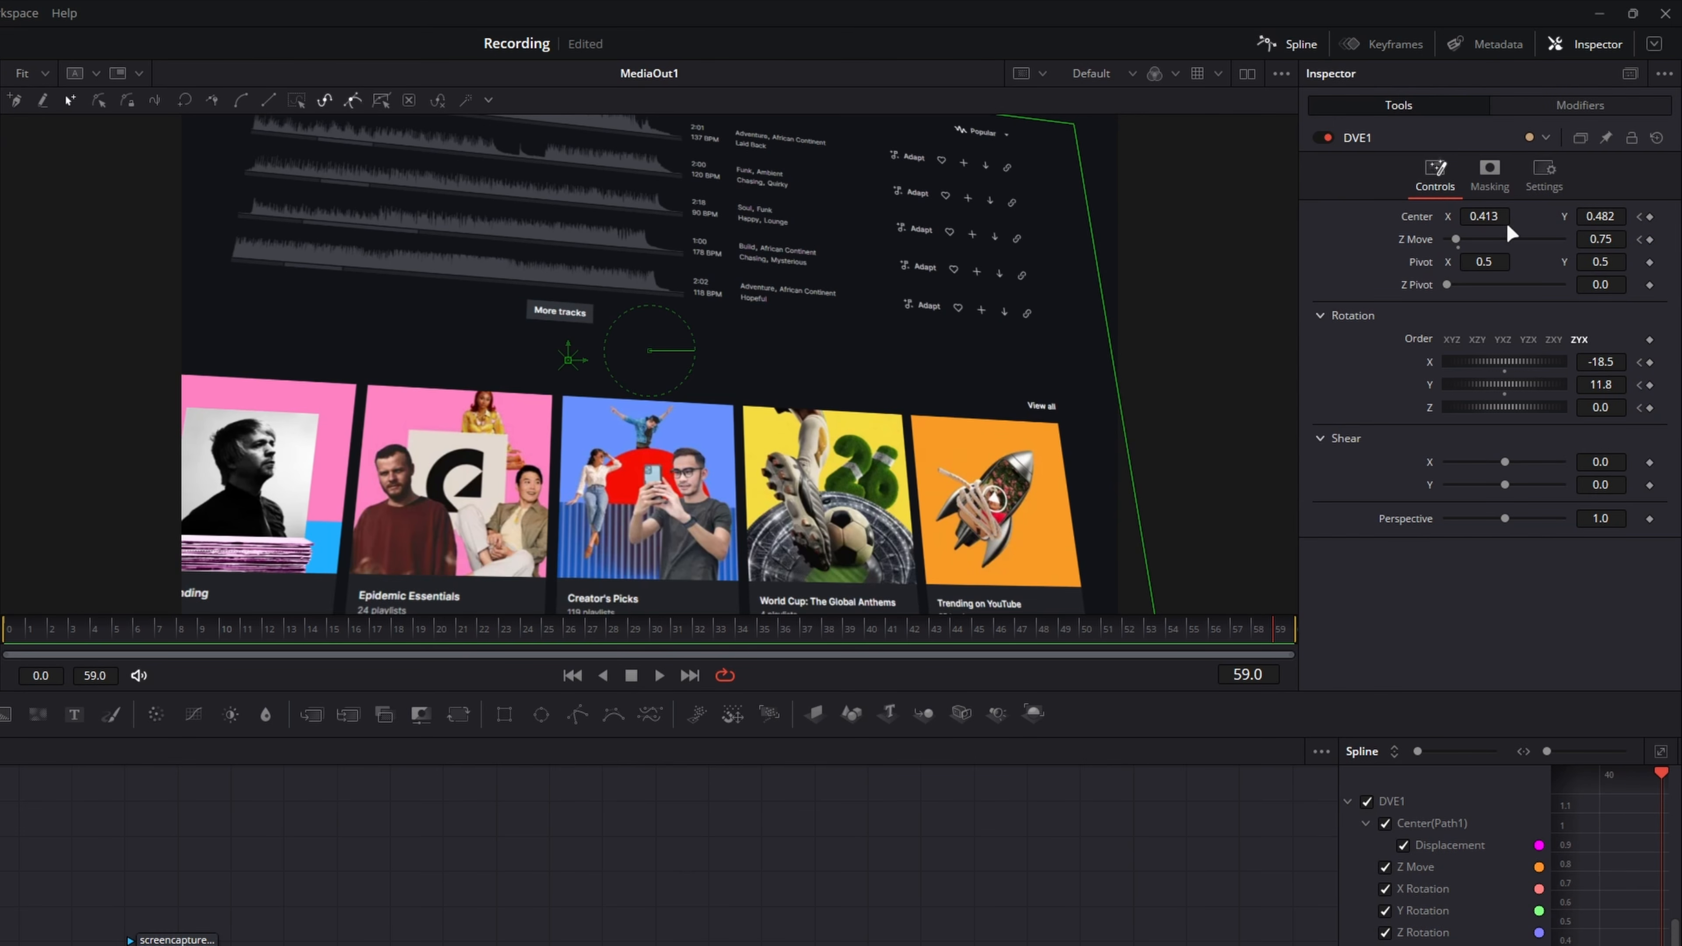
drag(267, 643, 1331, 644)
drag(1618, 363, 1154, 403)
drag(1595, 239, 1603, 238)
scroll(945, 333, down, 2)
drag(1041, 329, 953, 354)
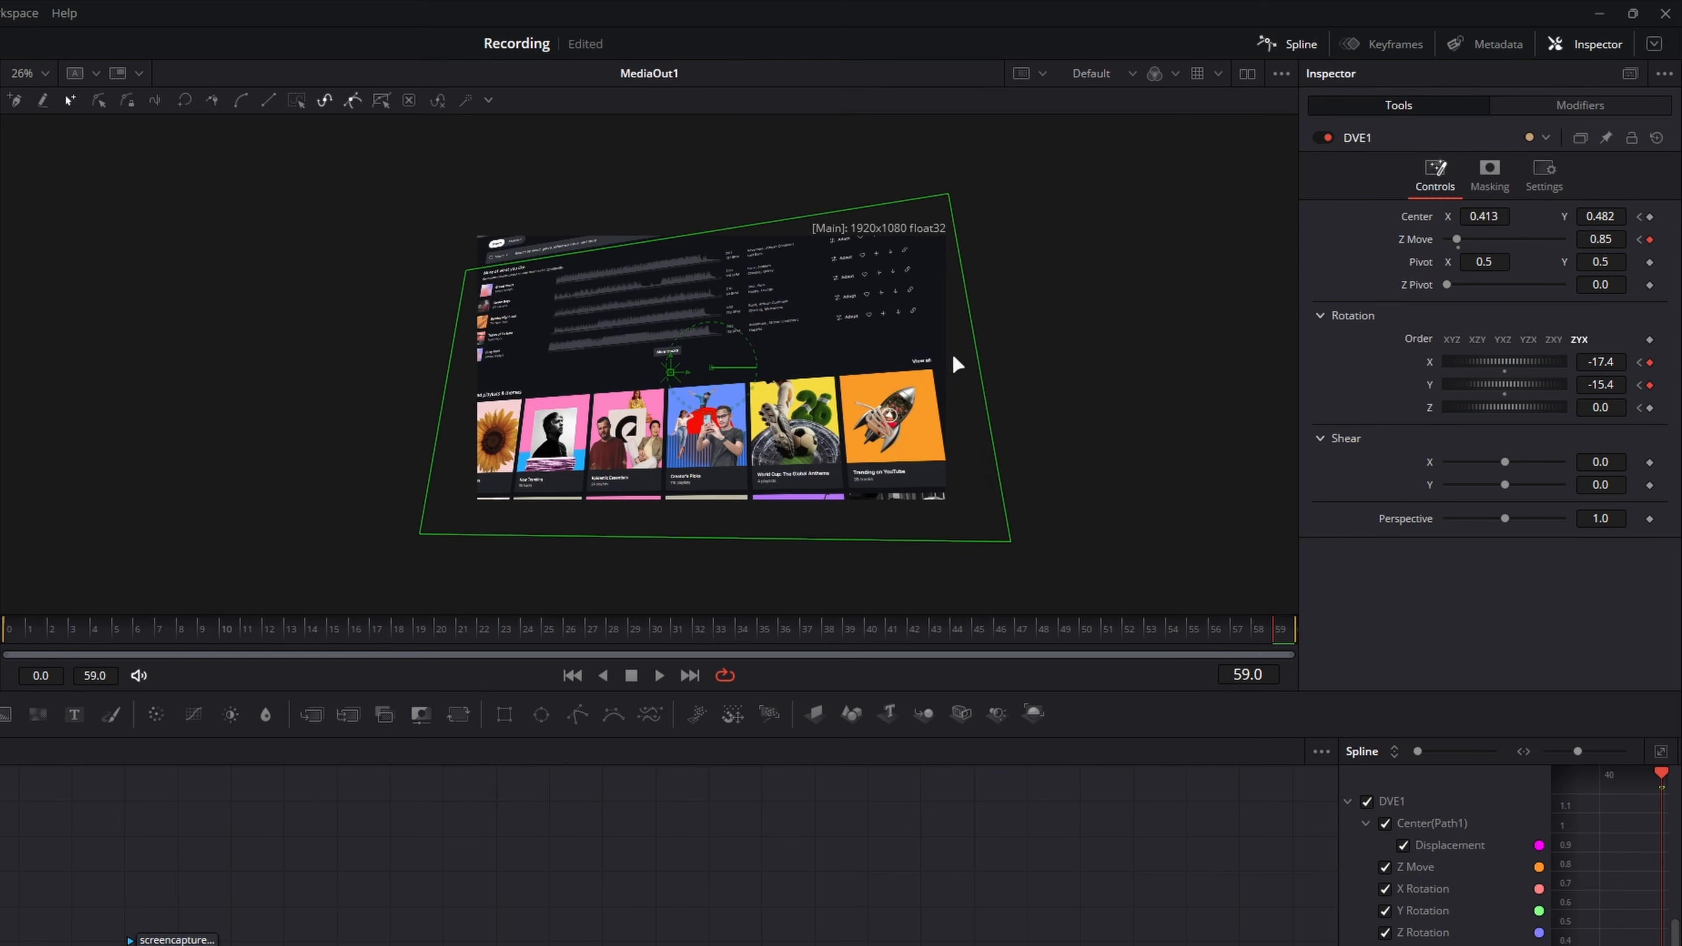
Refine the frame 59 pose to X rotation -18.5, Y rotation -15.6, Z Move 0.97 and Center Y 0.661
scroll(888, 402, up, 2)
drag(1596, 239, 1605, 239)
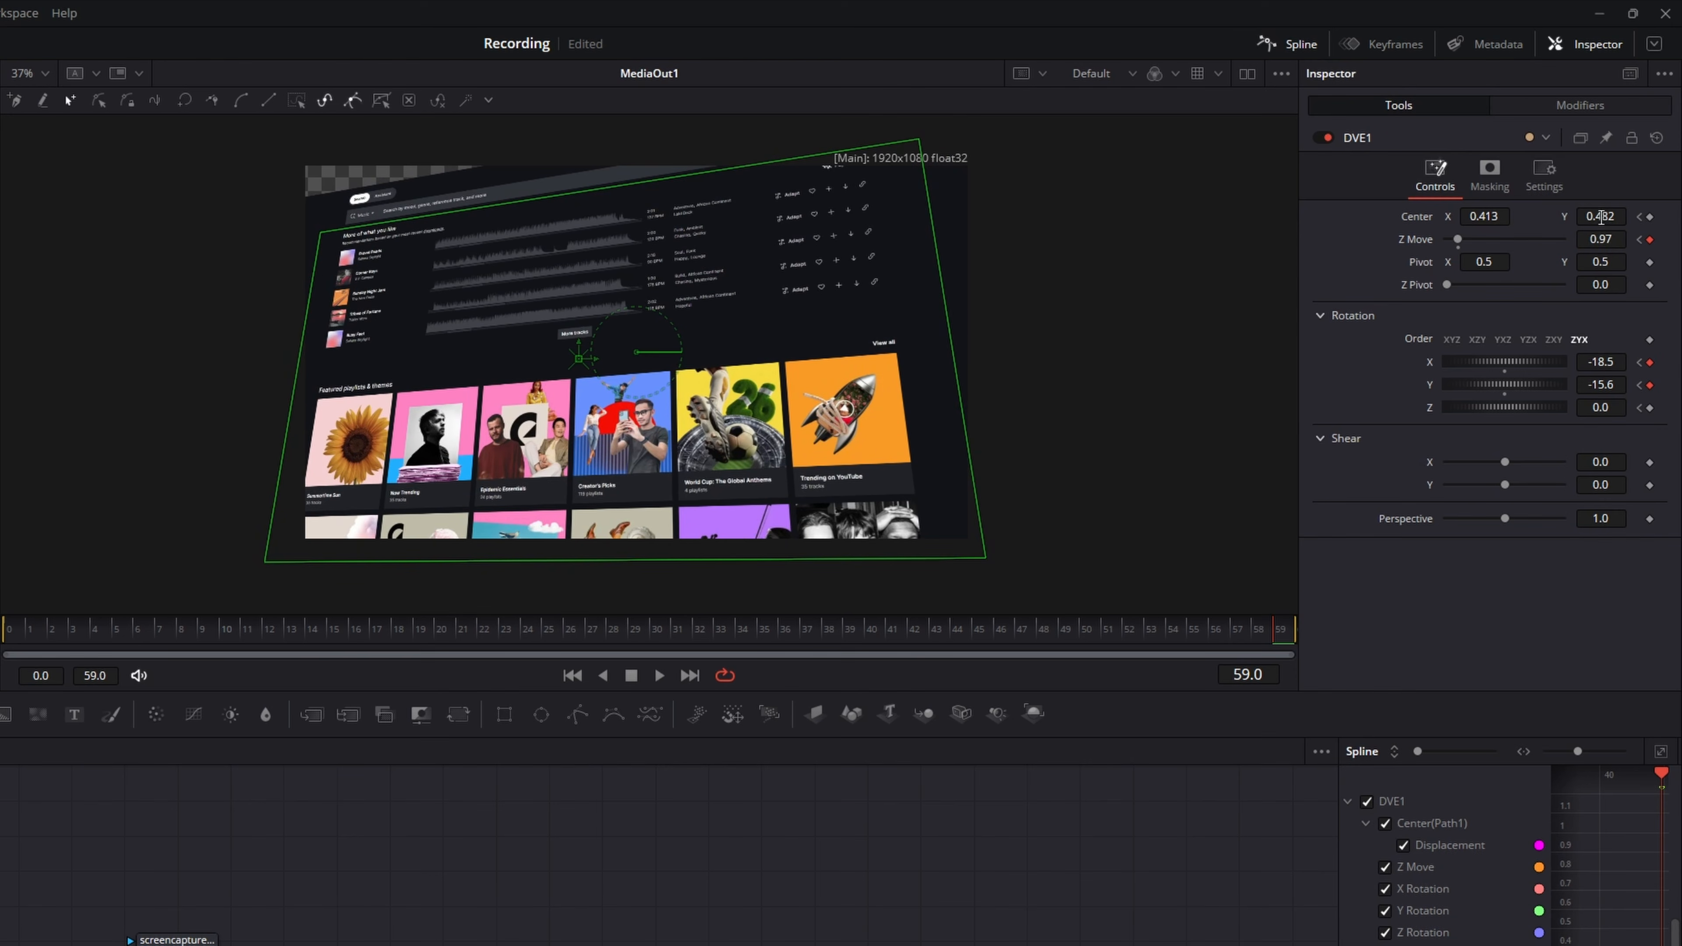
drag(1602, 217, 1618, 217)
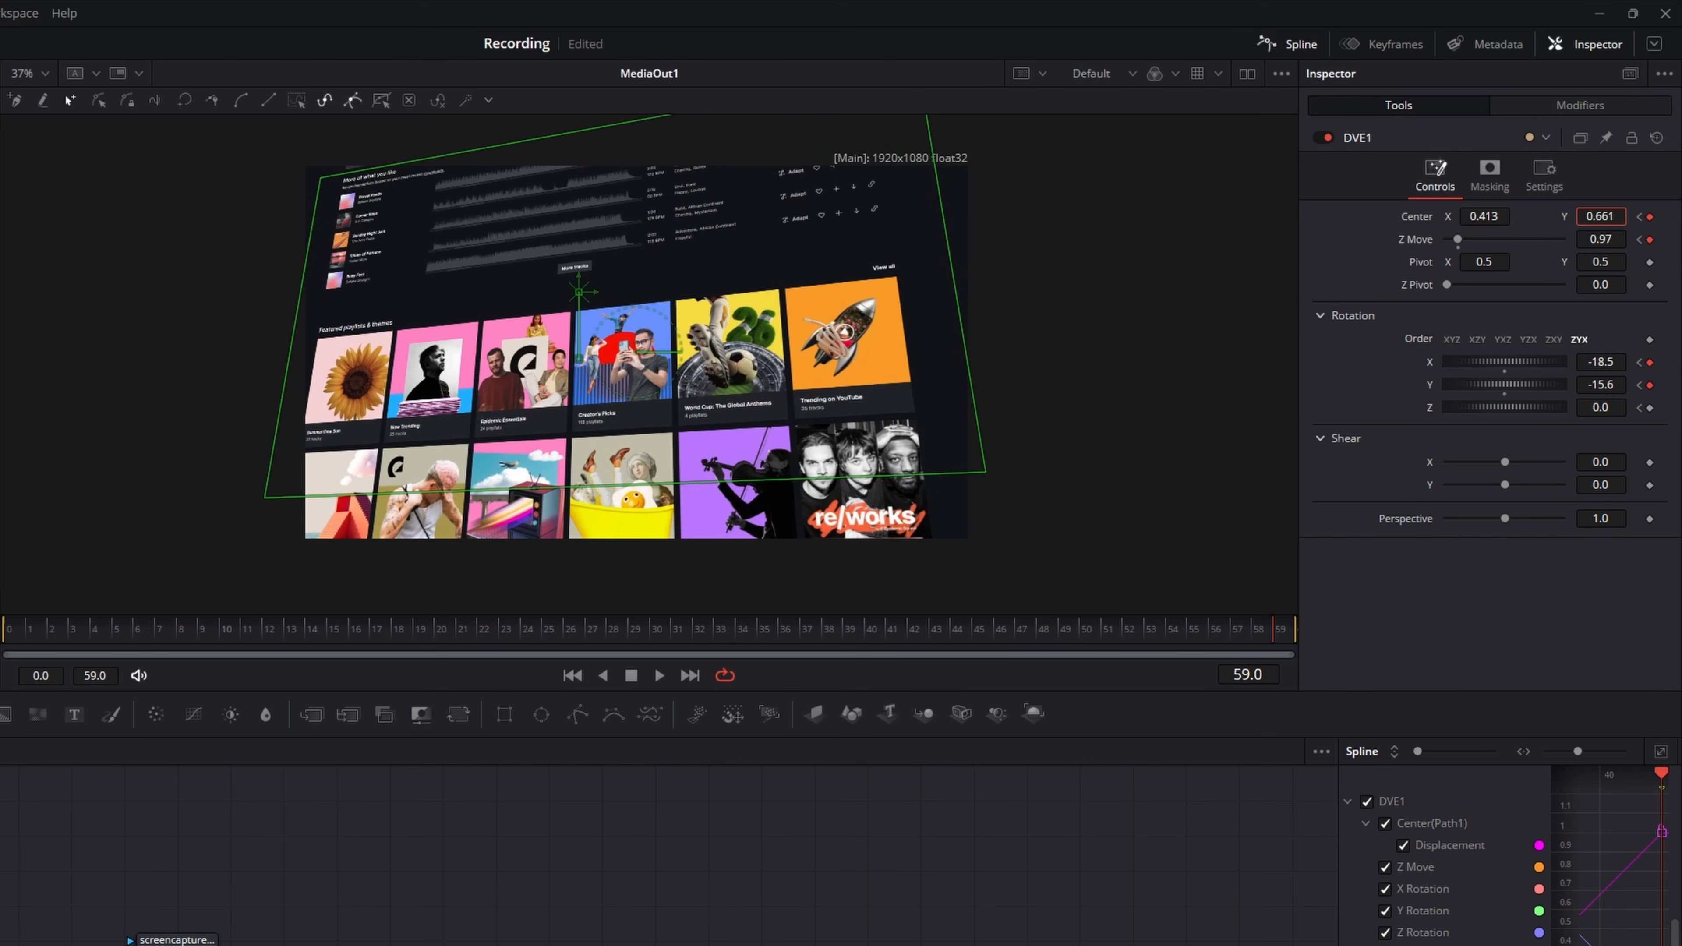
Play back the animated camera move to check the motion between the two keyframed poses
drag(14, 629, 7, 671)
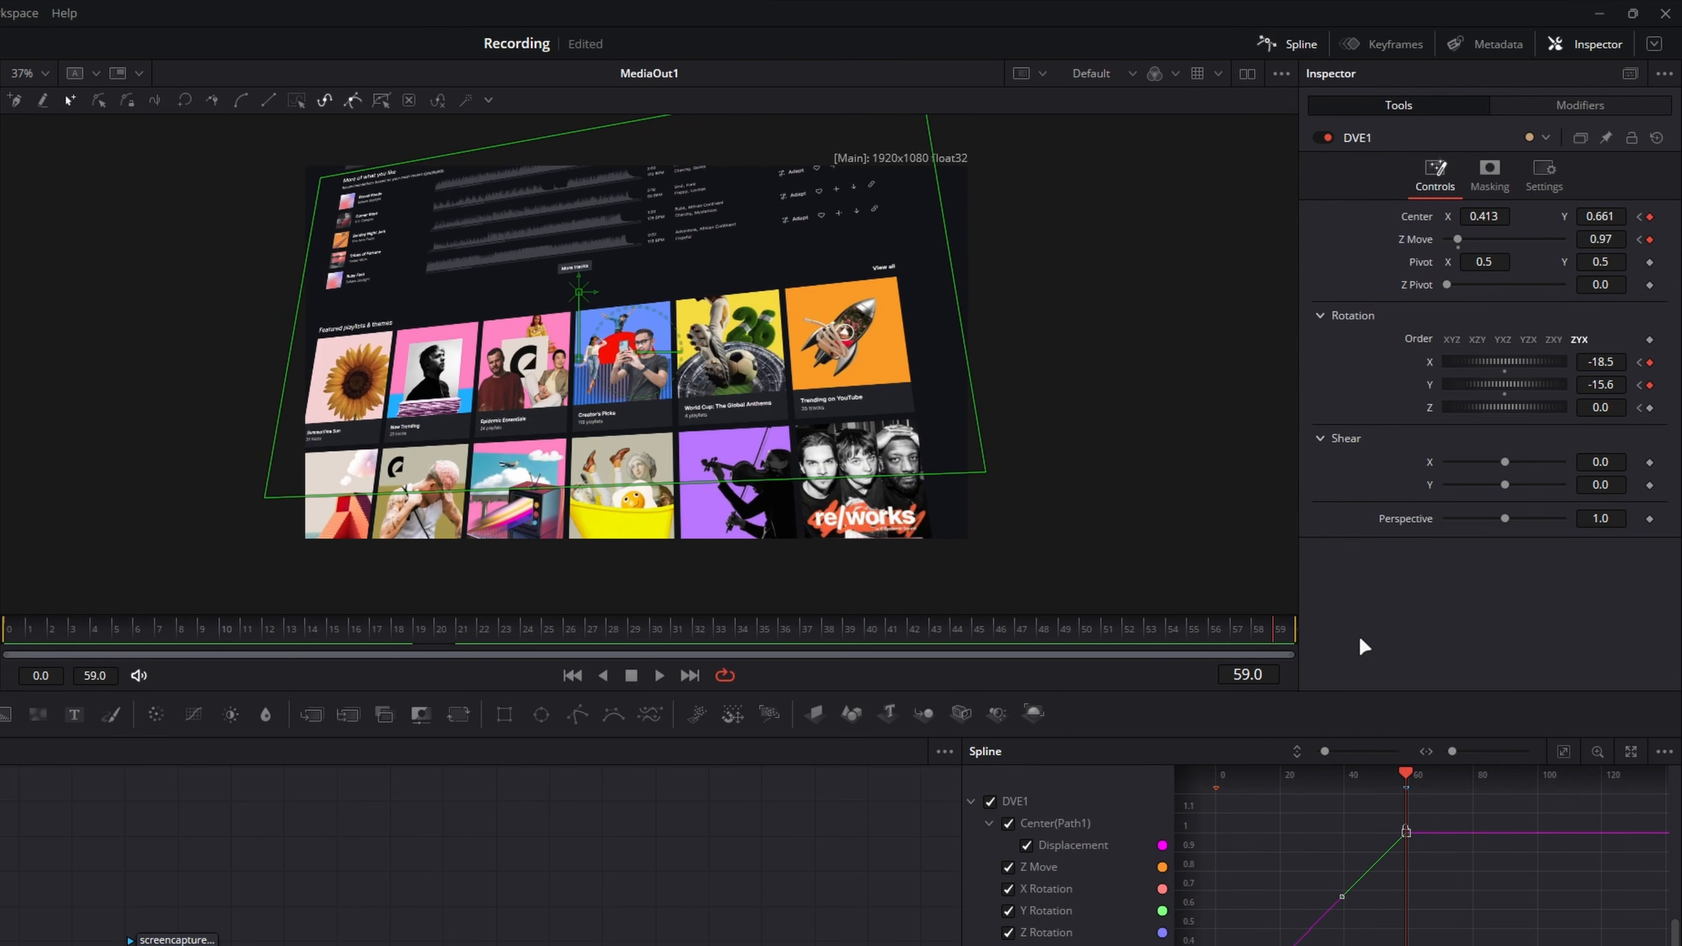
click(24, 872)
key(space)
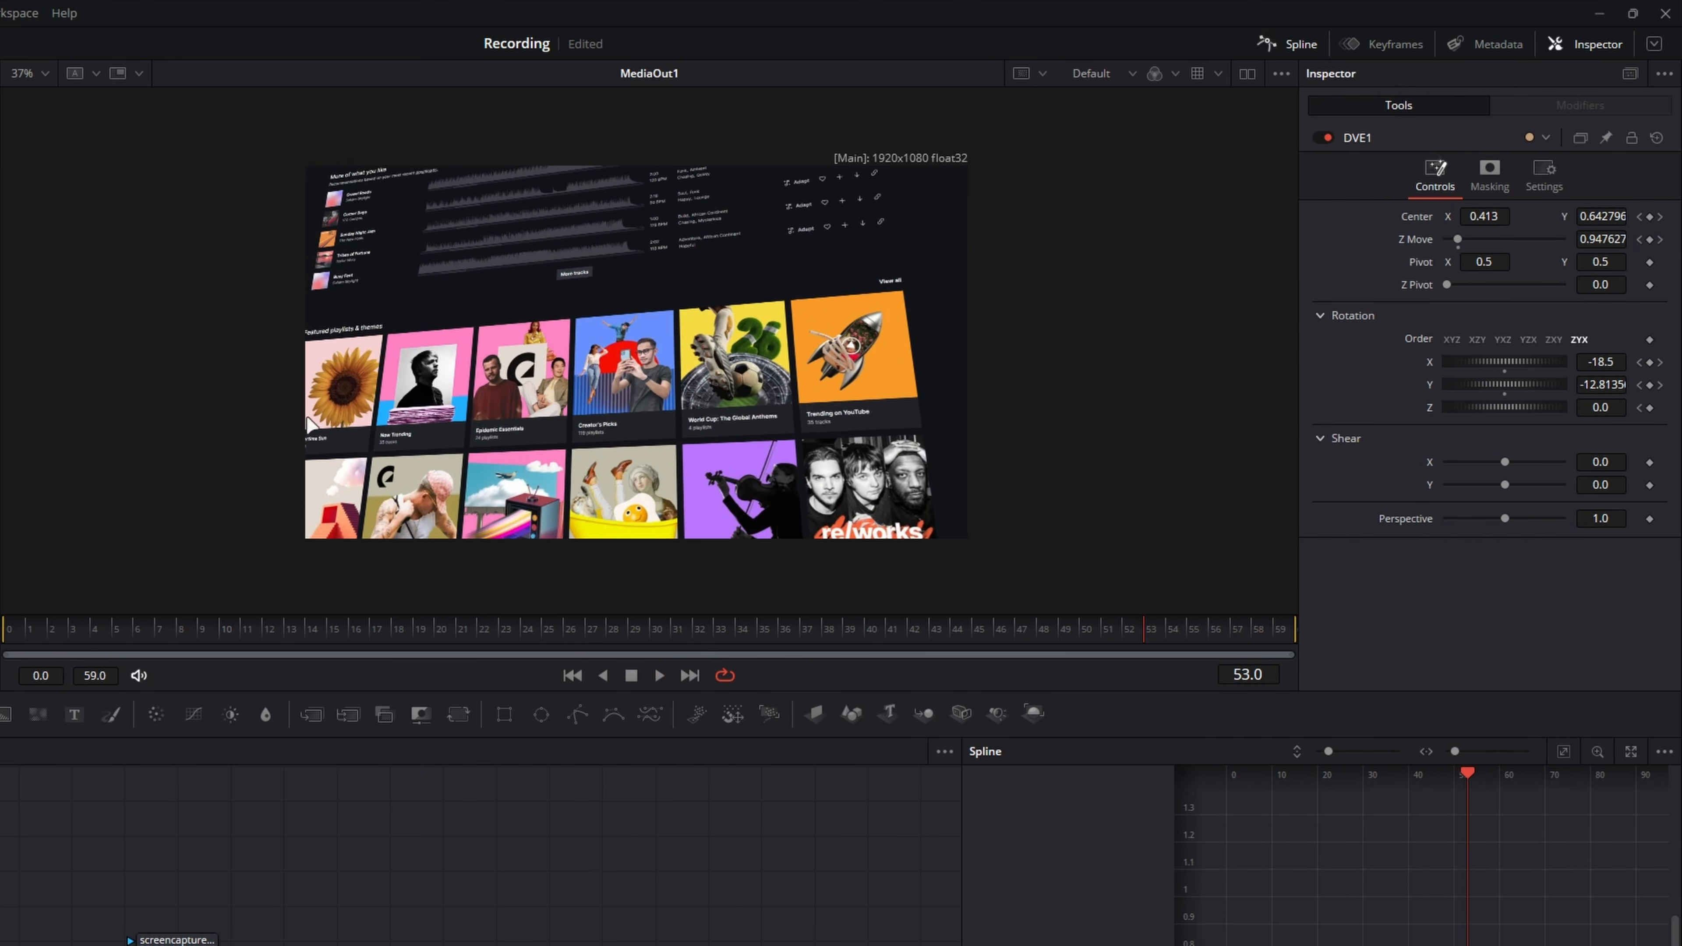
click(177, 940)
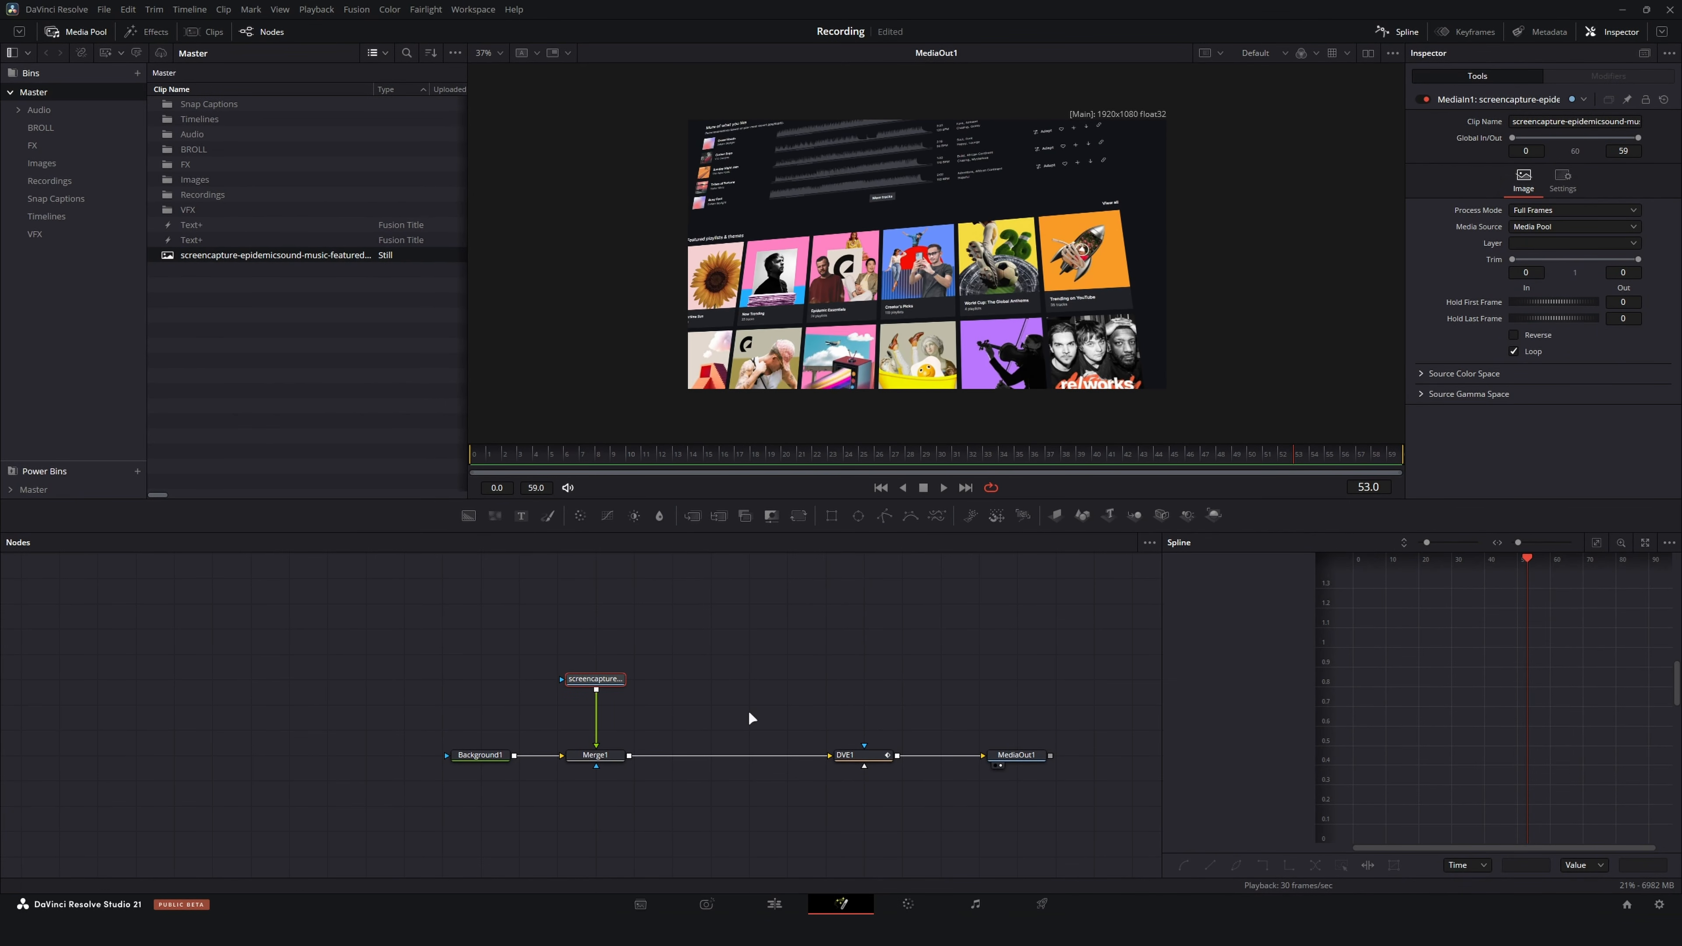
Show DVE1's animation curves in a widened Spline editor with both sets of keyframes in view
click(867, 756)
drag(1160, 616, 1129, 616)
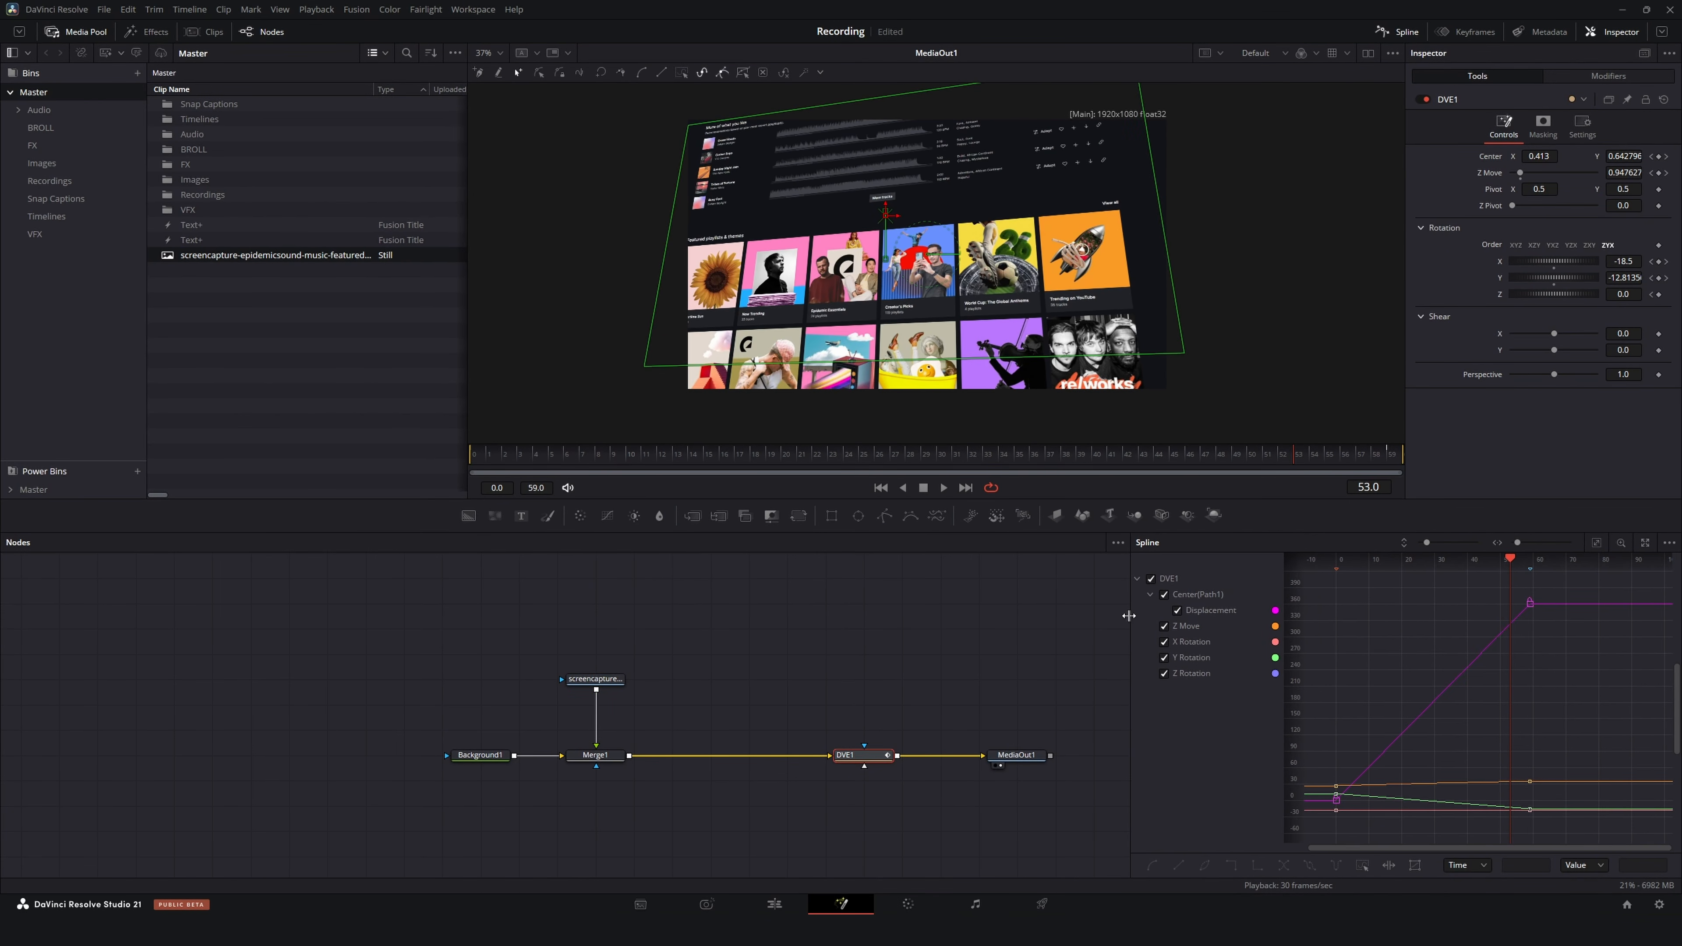
click(1405, 29)
click(1406, 29)
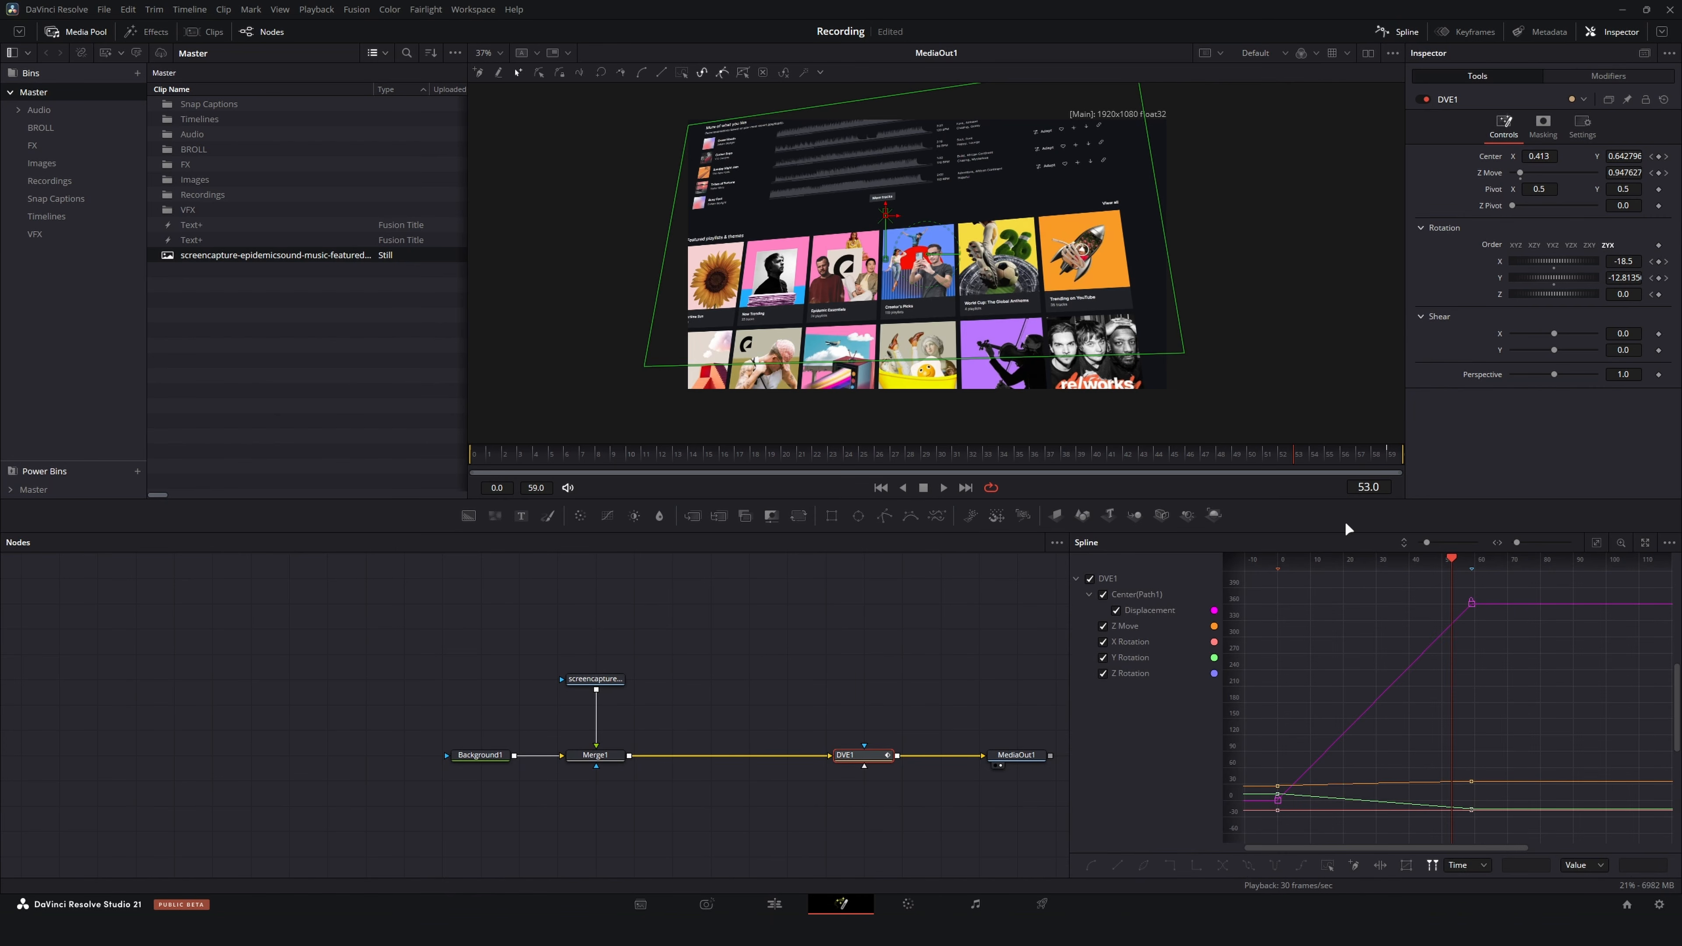
drag(1480, 623, 1578, 616)
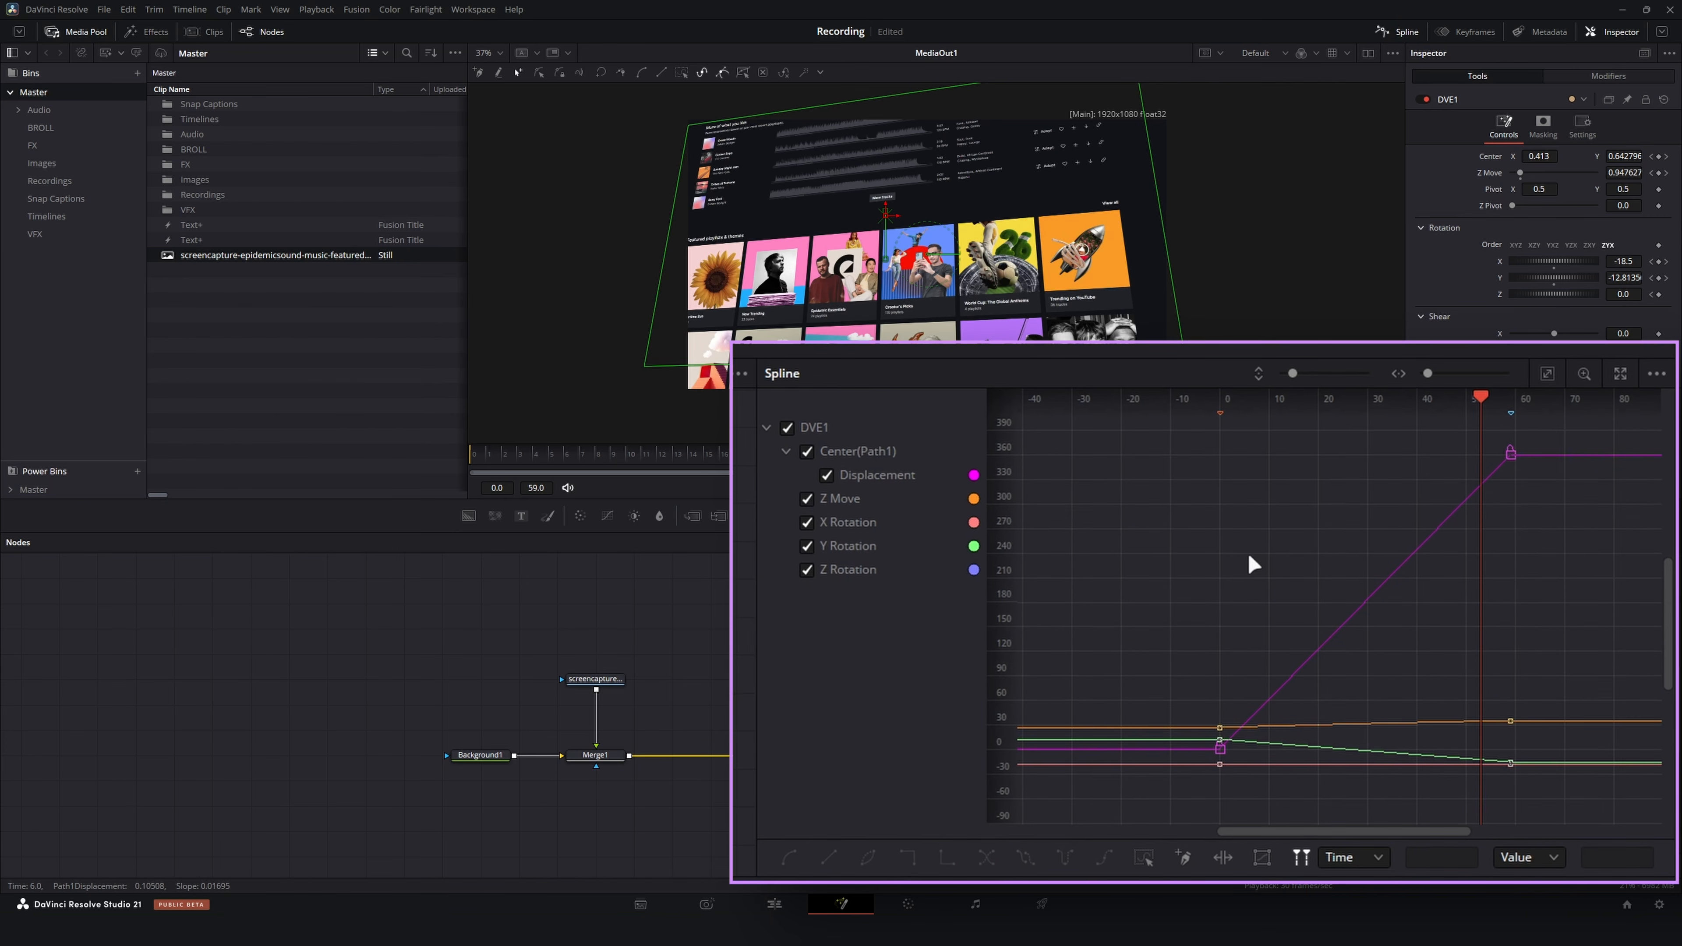
Ease all of DVE1's keyframes by flattening their curve handles, and return the playhead to frame 0
key(ctrl+a)
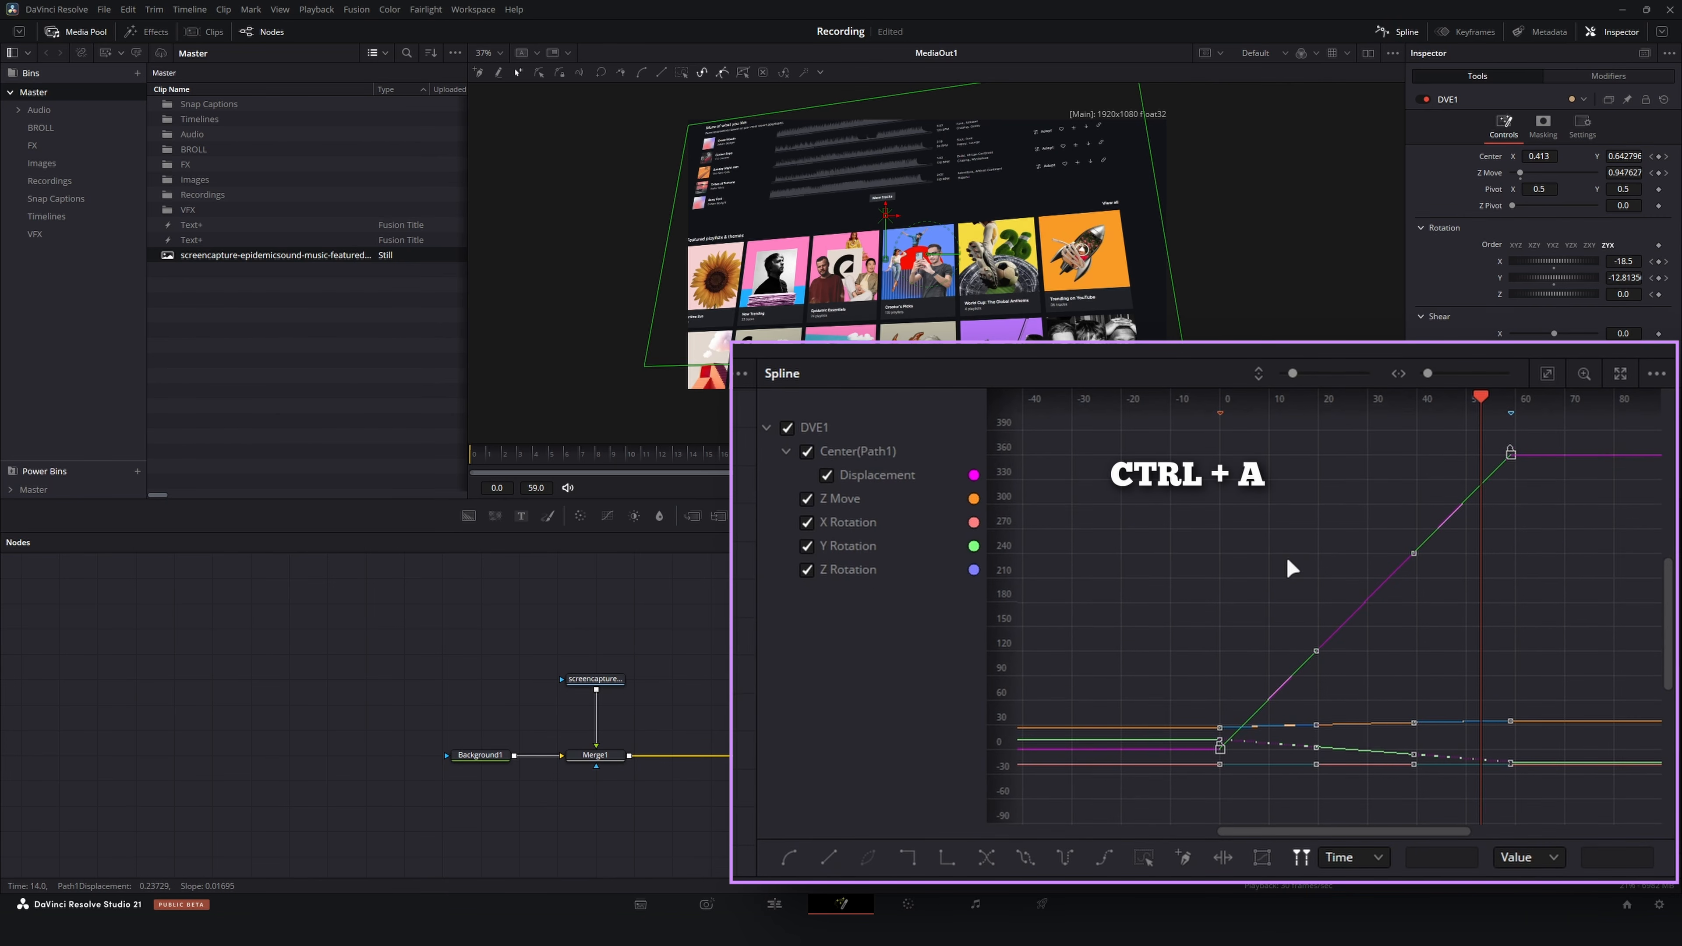
key(f)
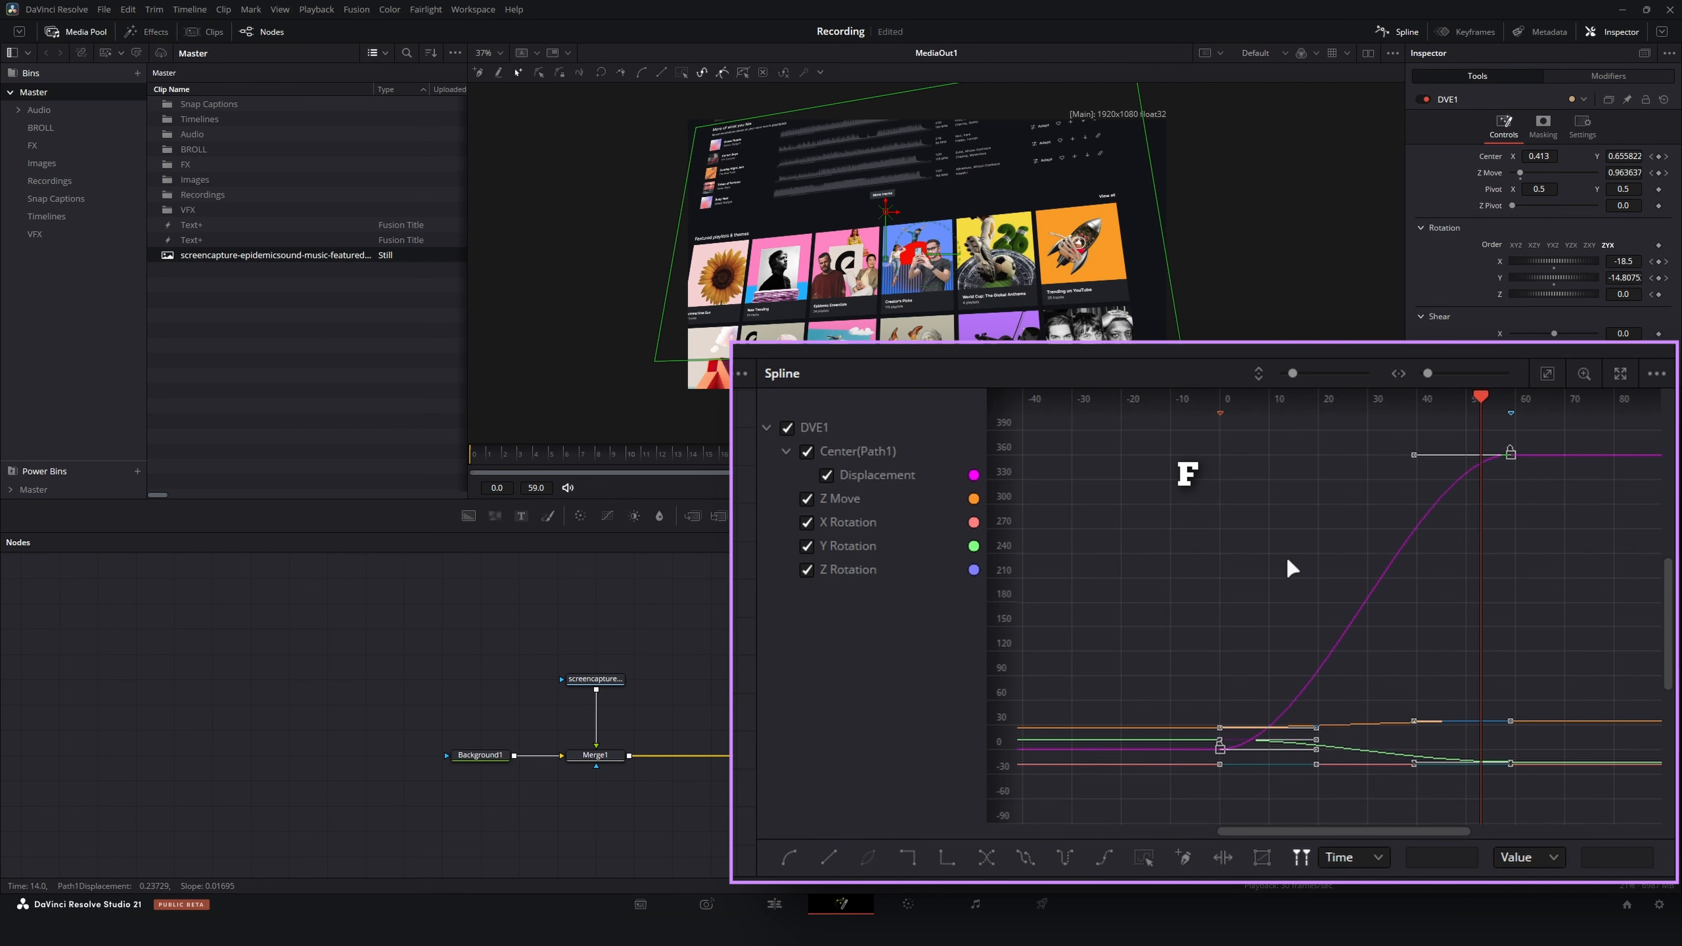
drag(510, 456, 406, 458)
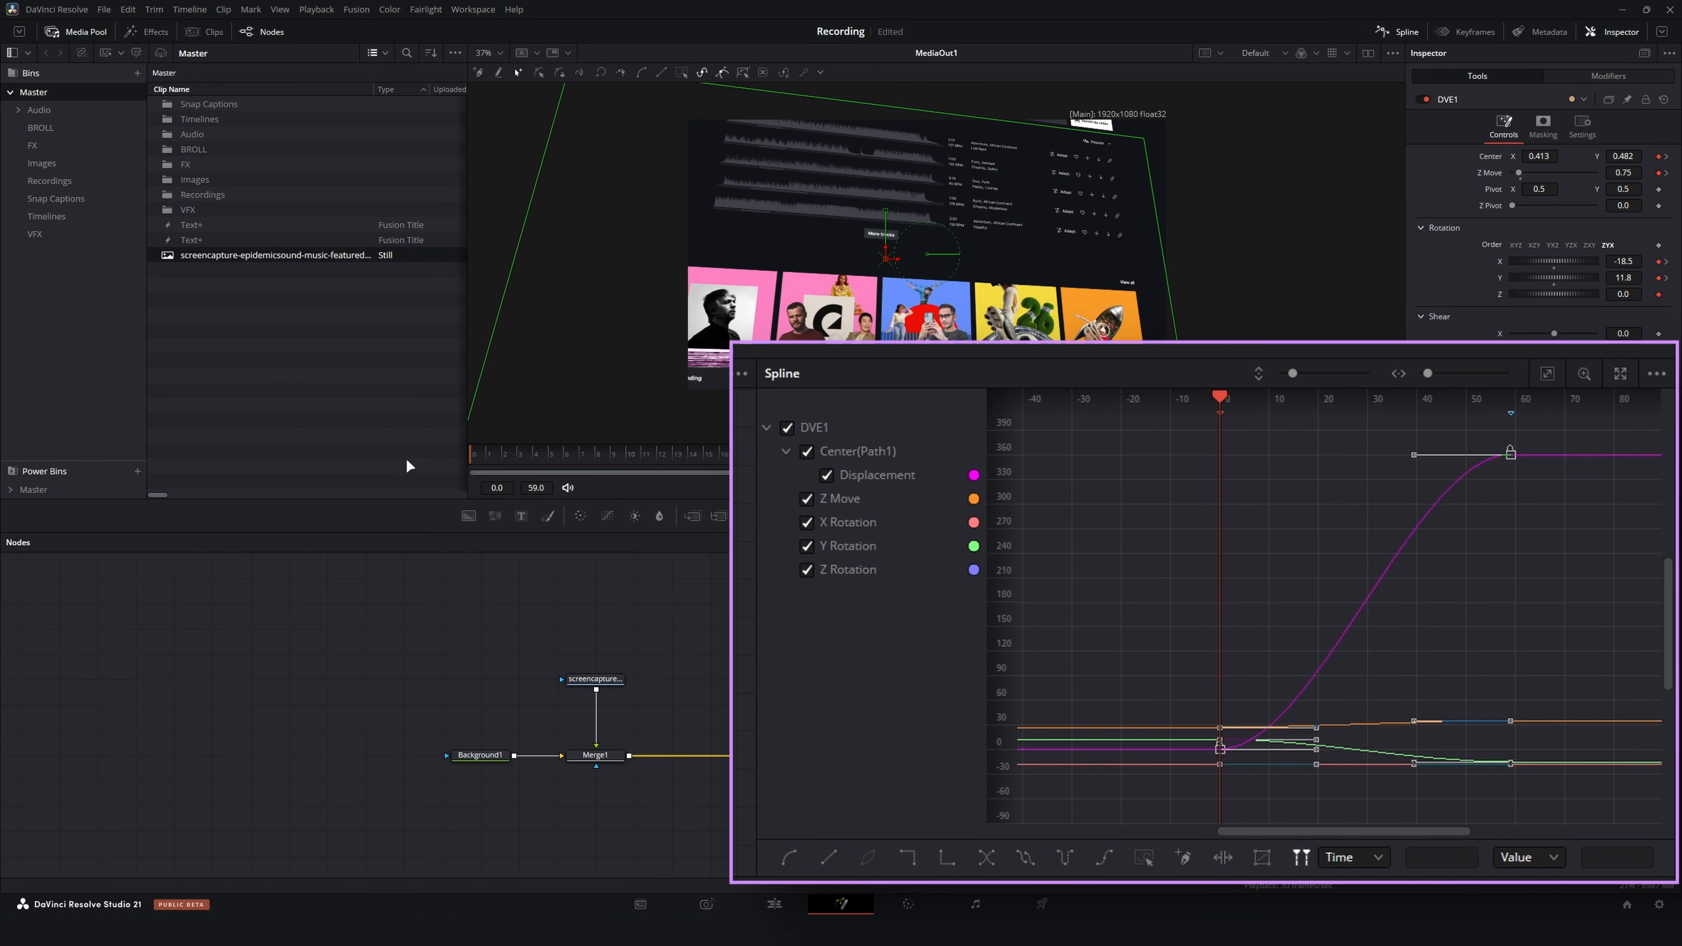
Play back the eased DVE1 camera move to check its motion
key(space)
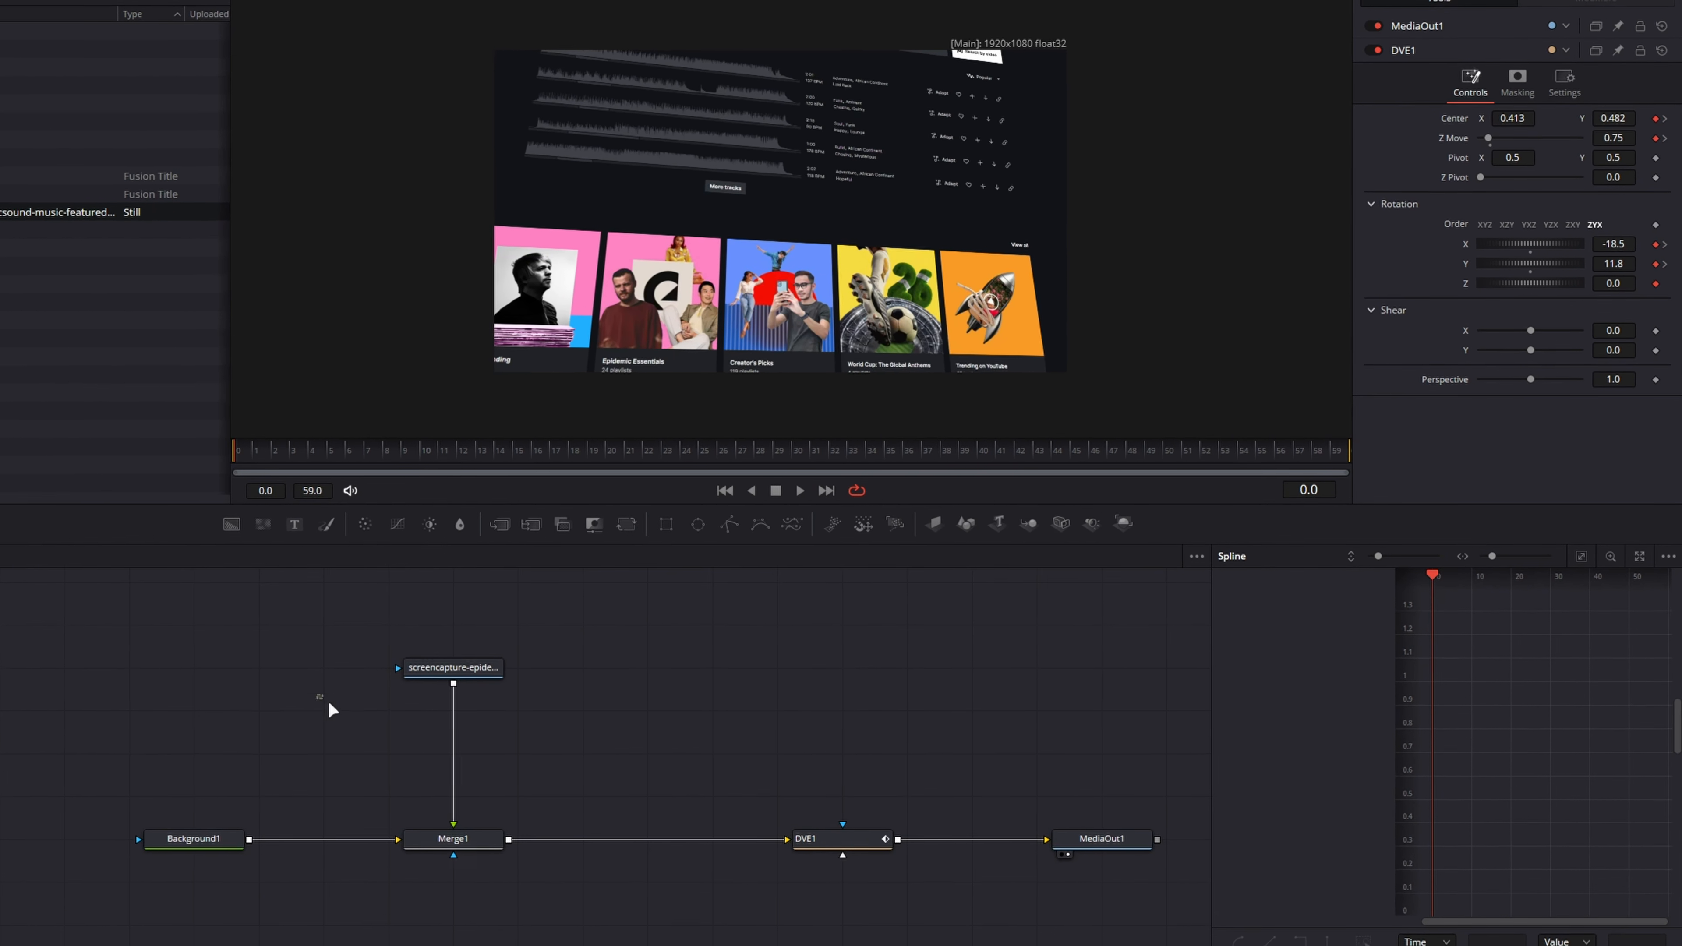
Add a Vignette node to an empty area of the node graph
drag(350, 750, 439, 782)
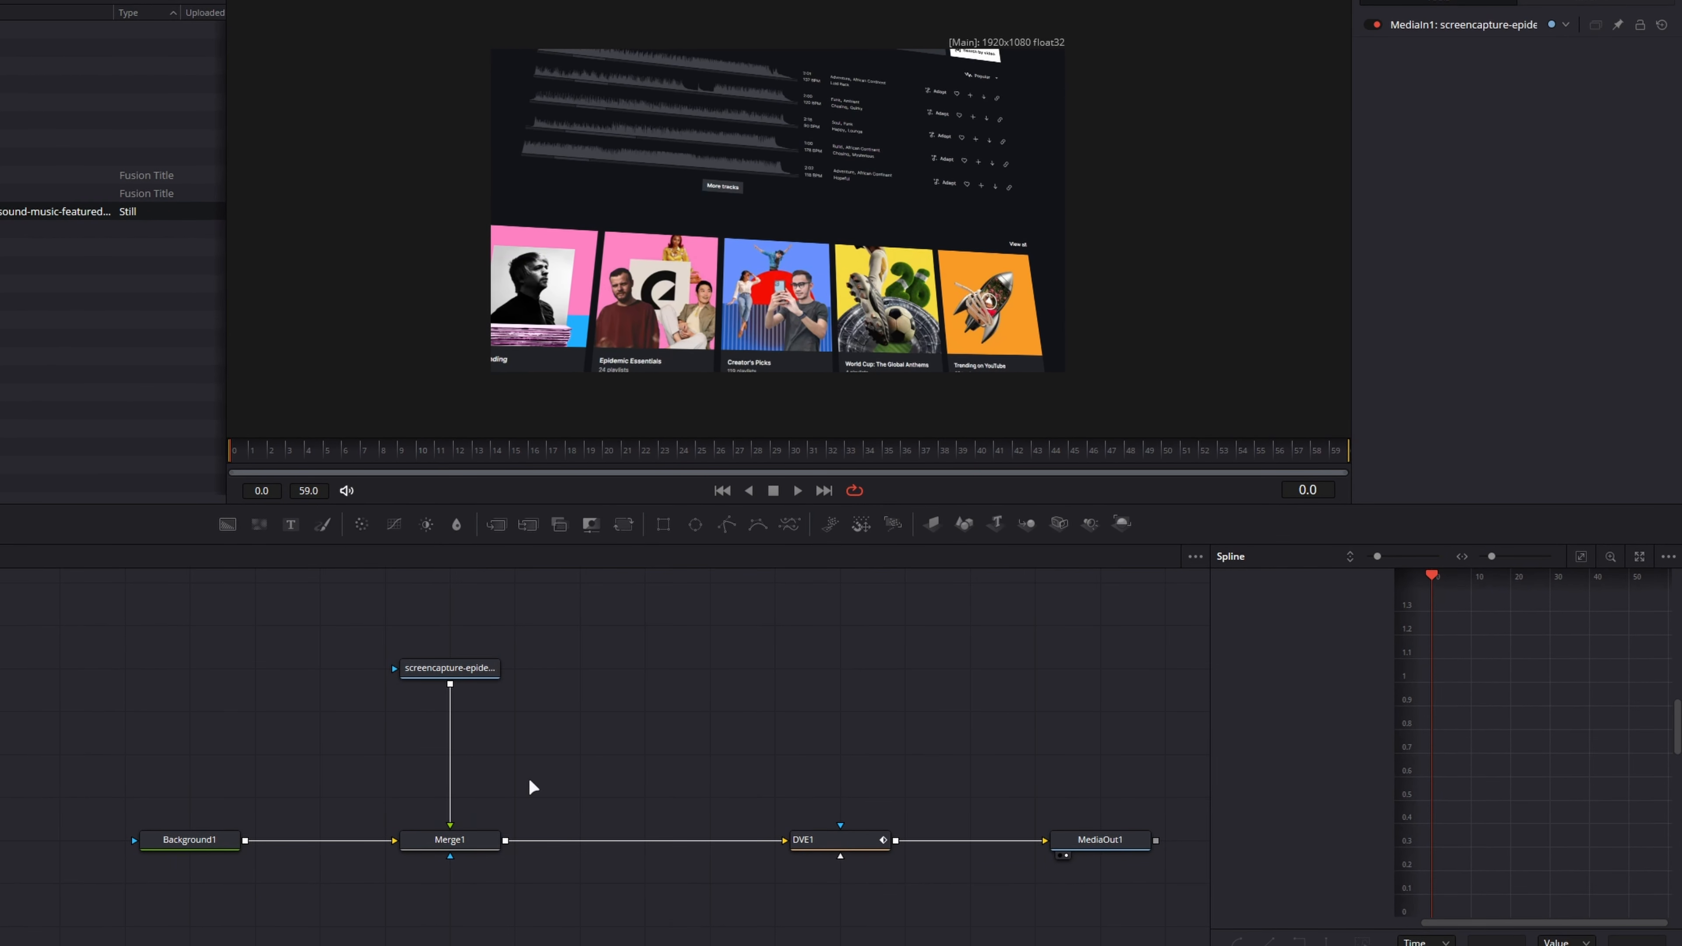
key(shift+space)
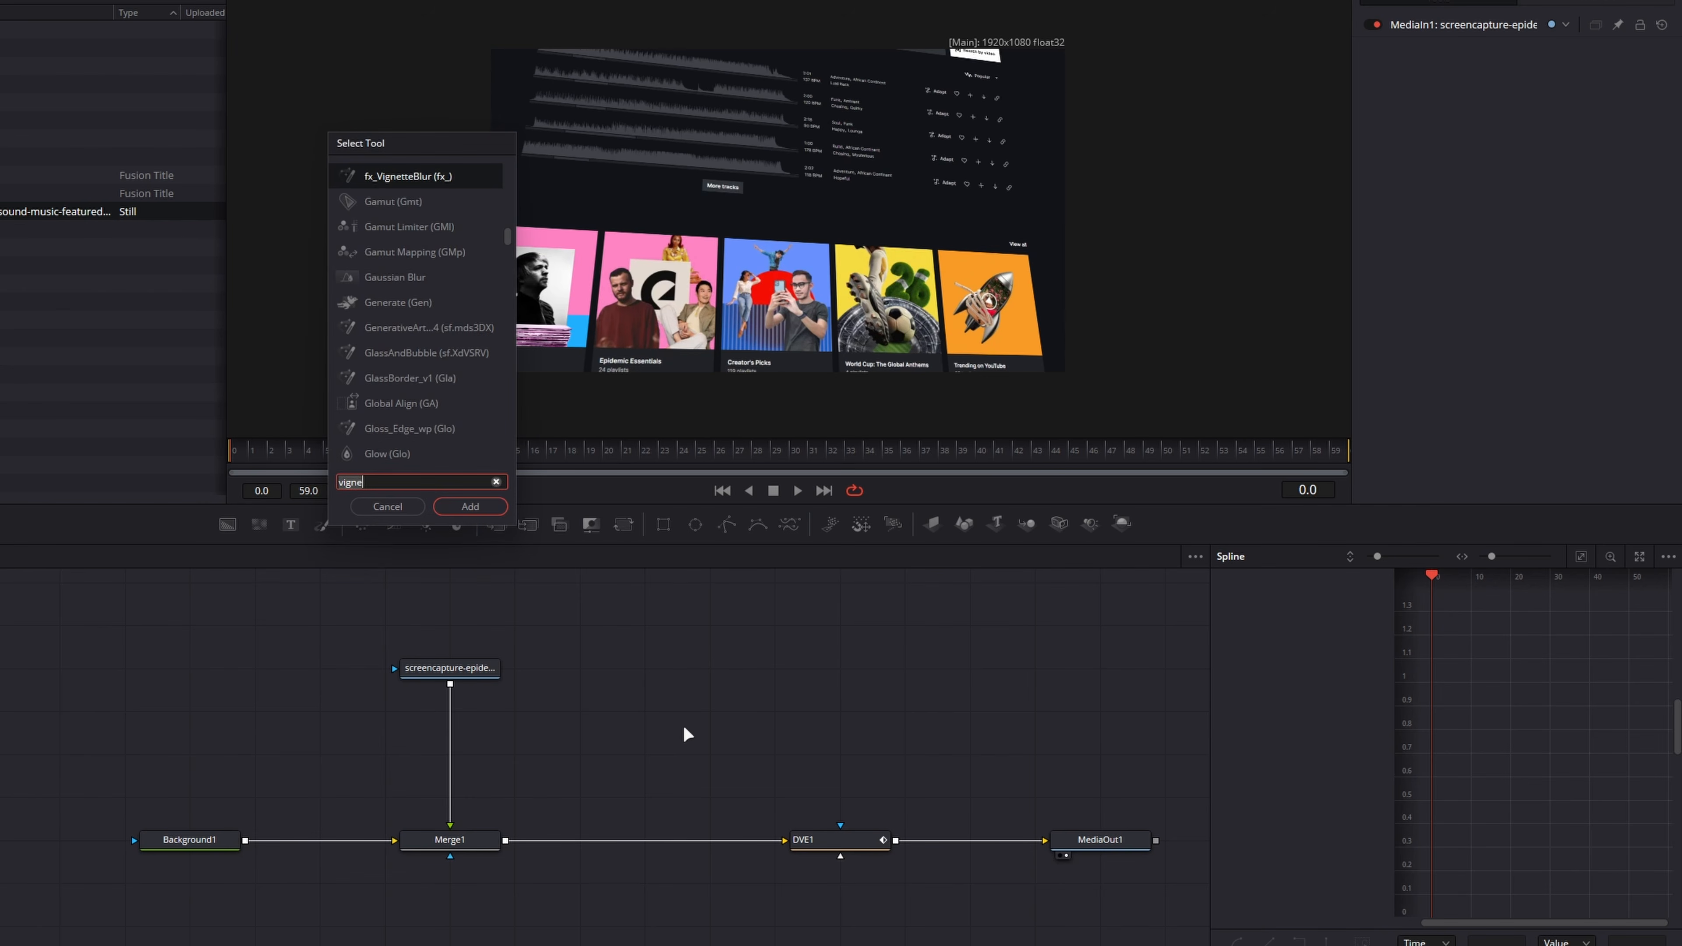
text(vign)
key(Down)
key(Down)
key(Return)
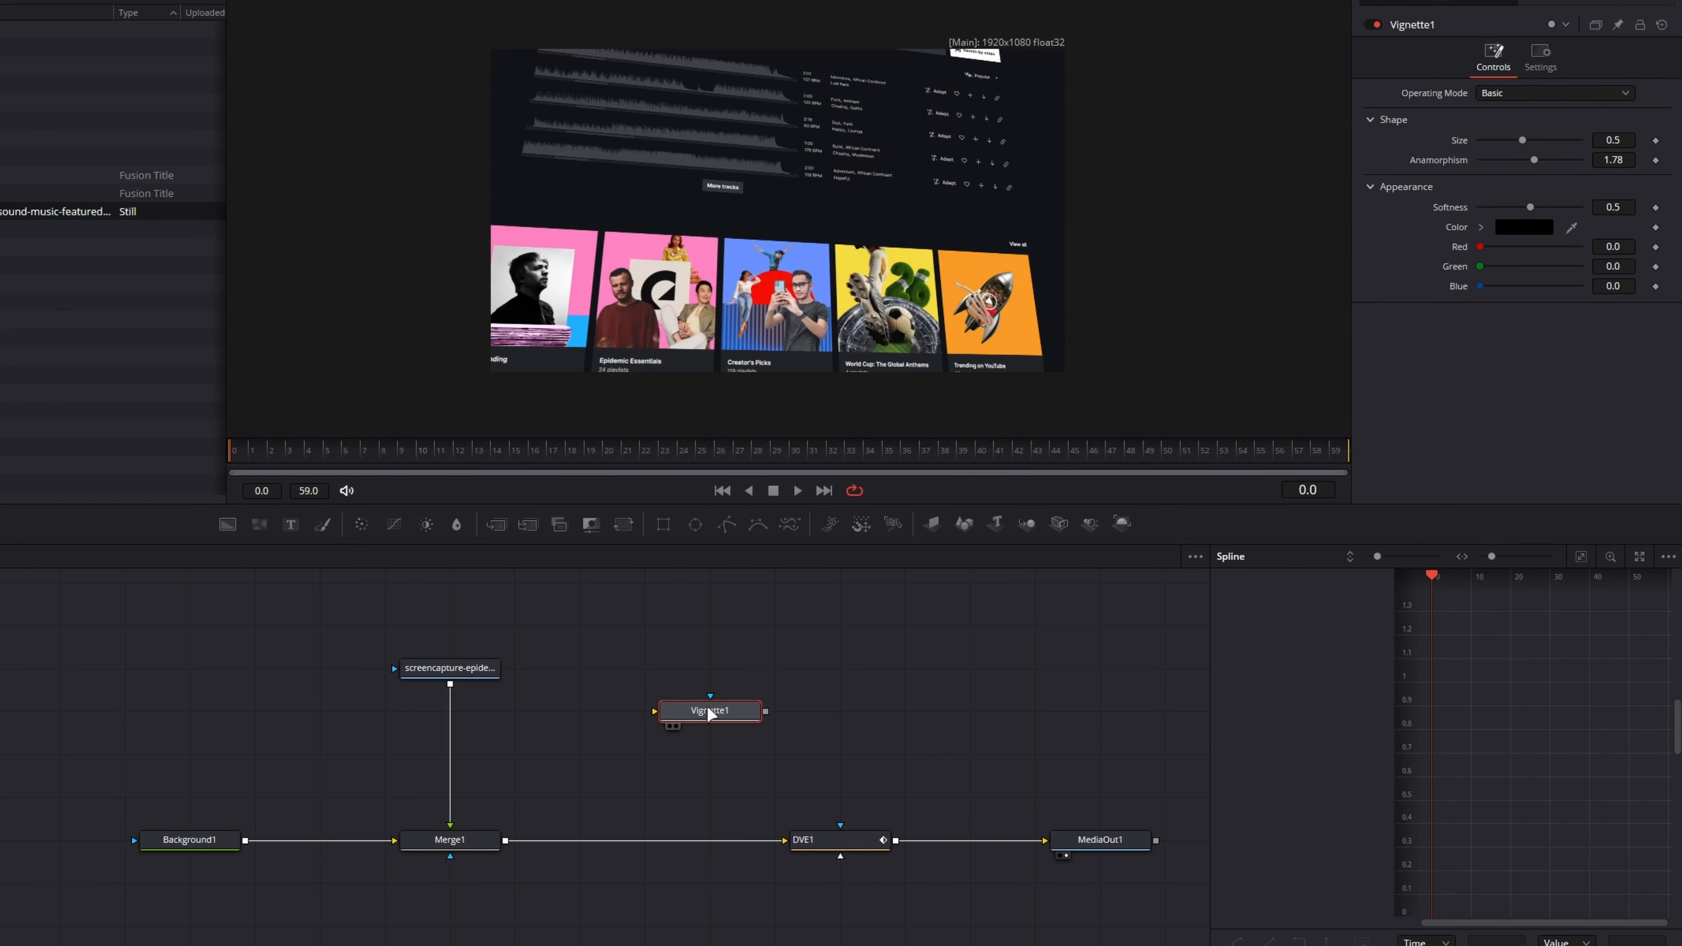
Try Vignette1 on the connection between Merge1 and DVE1, and inspect the settings of both neighbouring nodes
drag(710, 714, 692, 837)
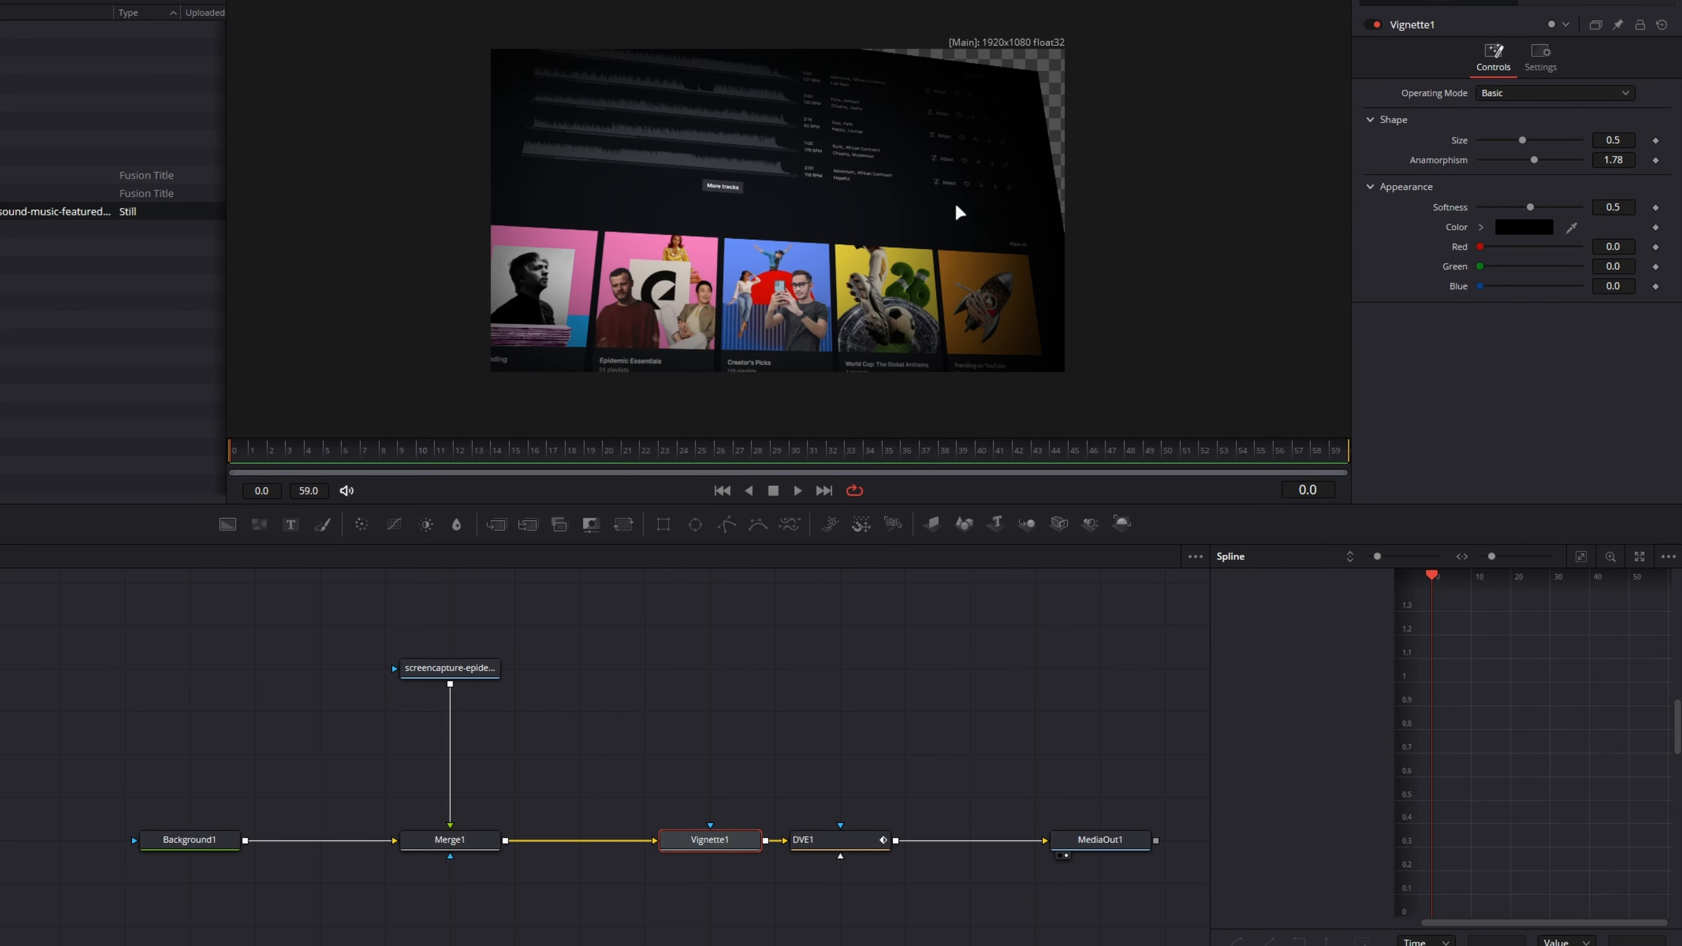
drag(700, 842, 700, 713)
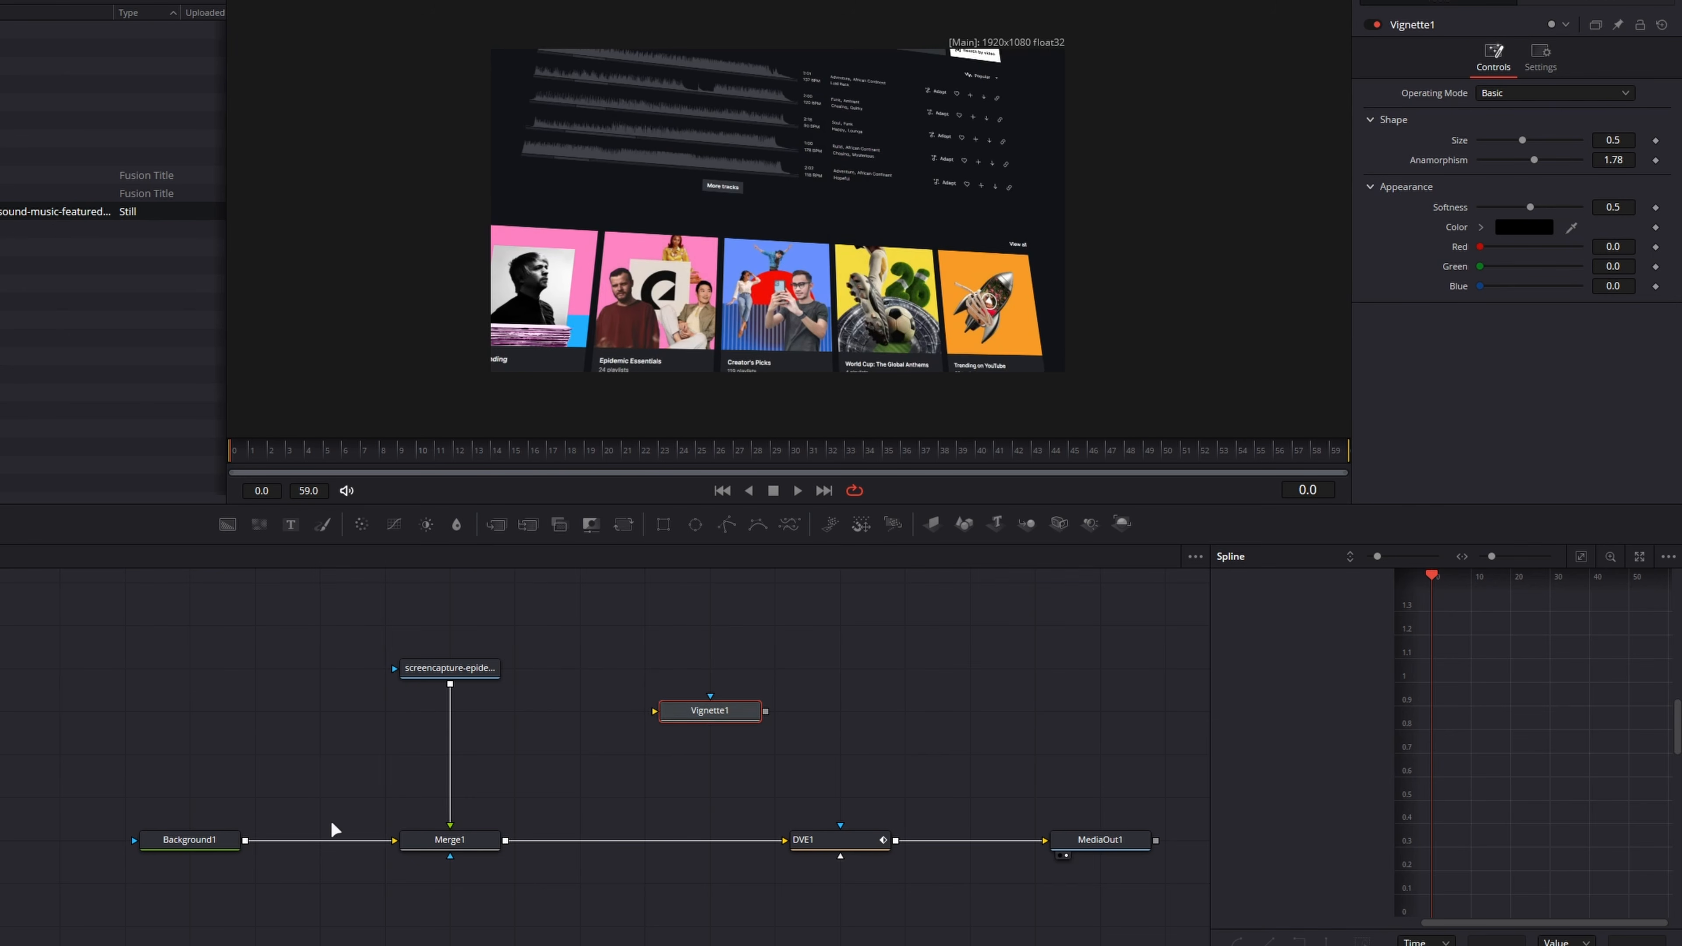
click(445, 842)
click(828, 840)
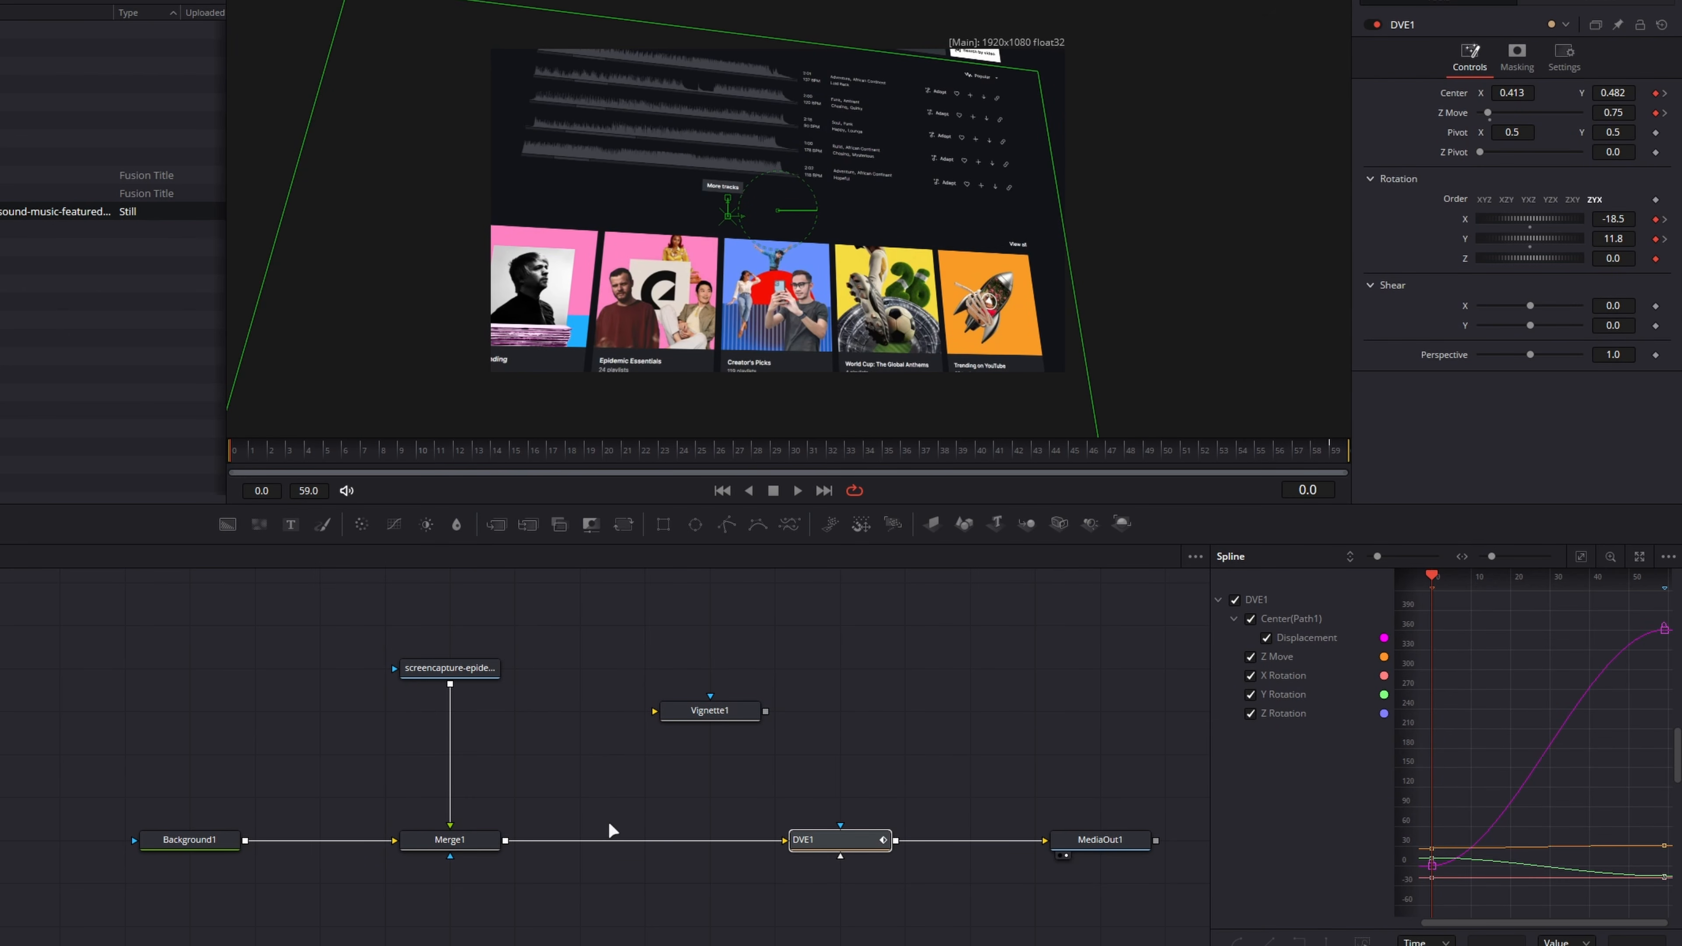
click(840, 840)
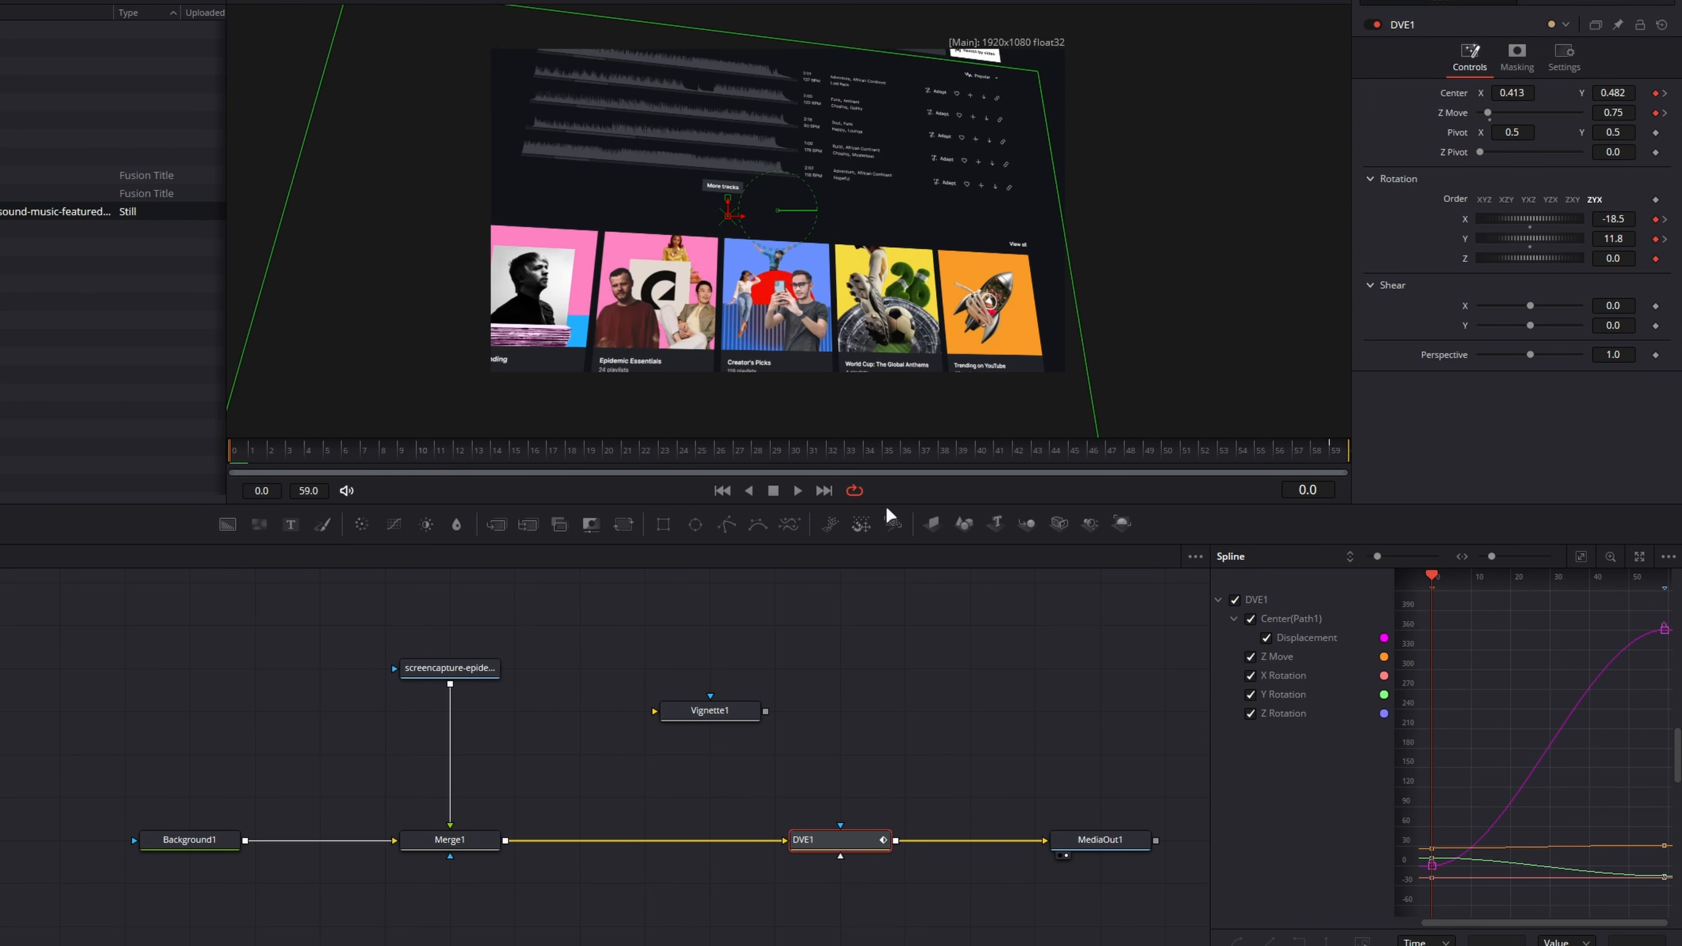
drag(299, 817, 433, 858)
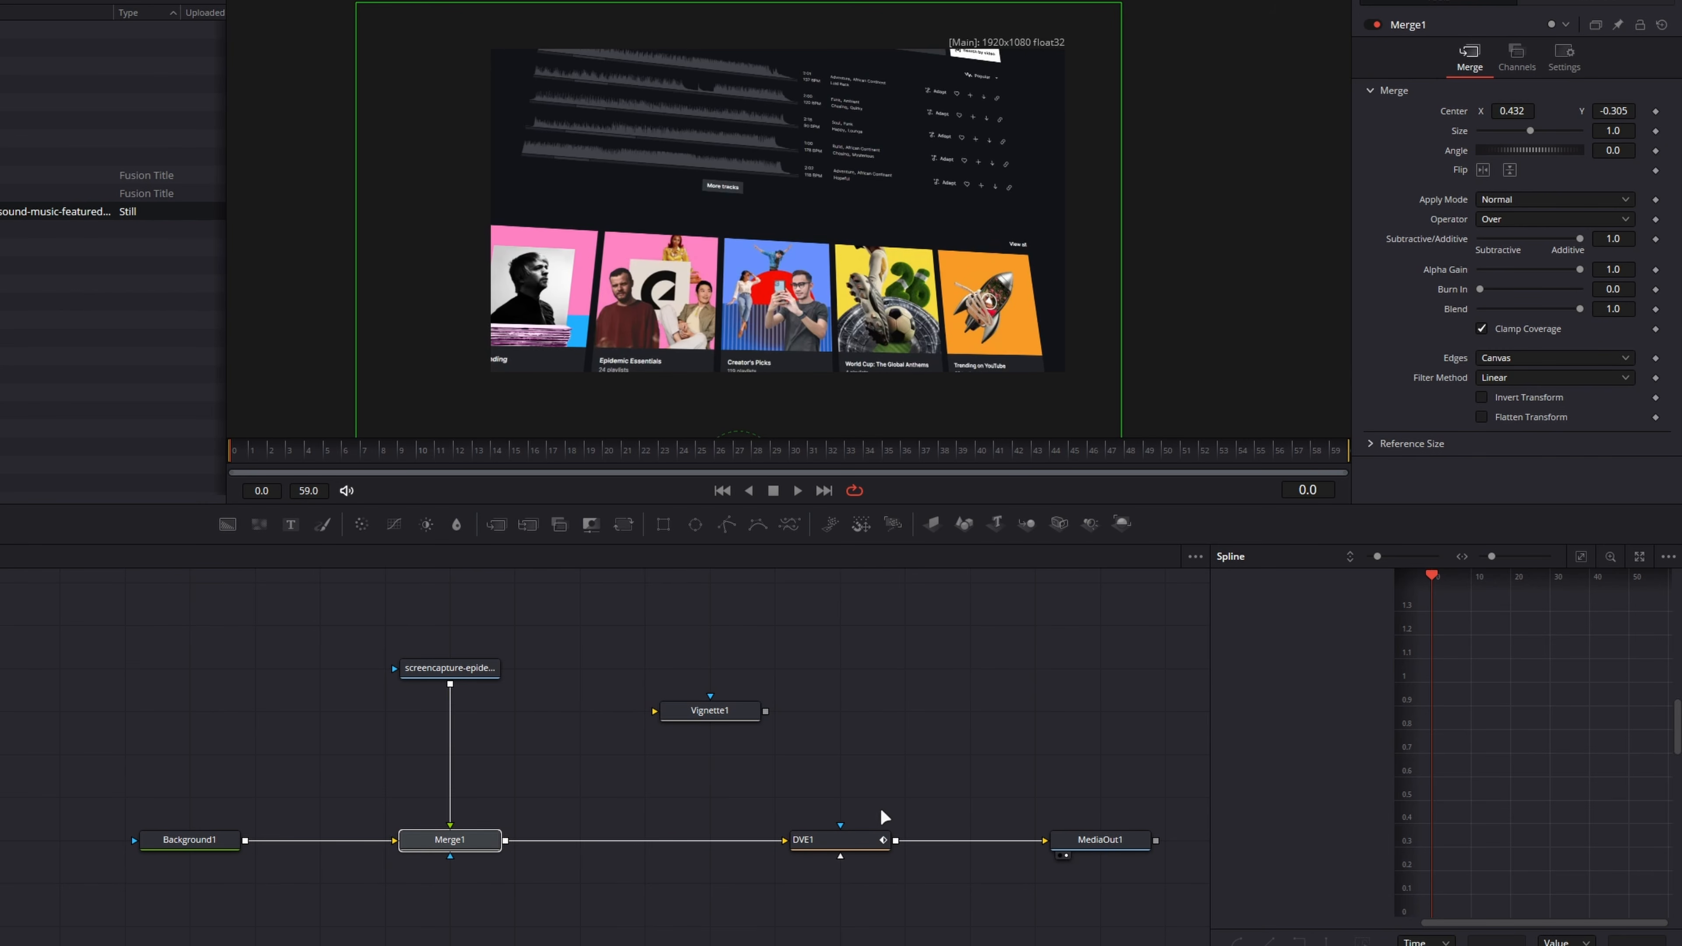
click(875, 832)
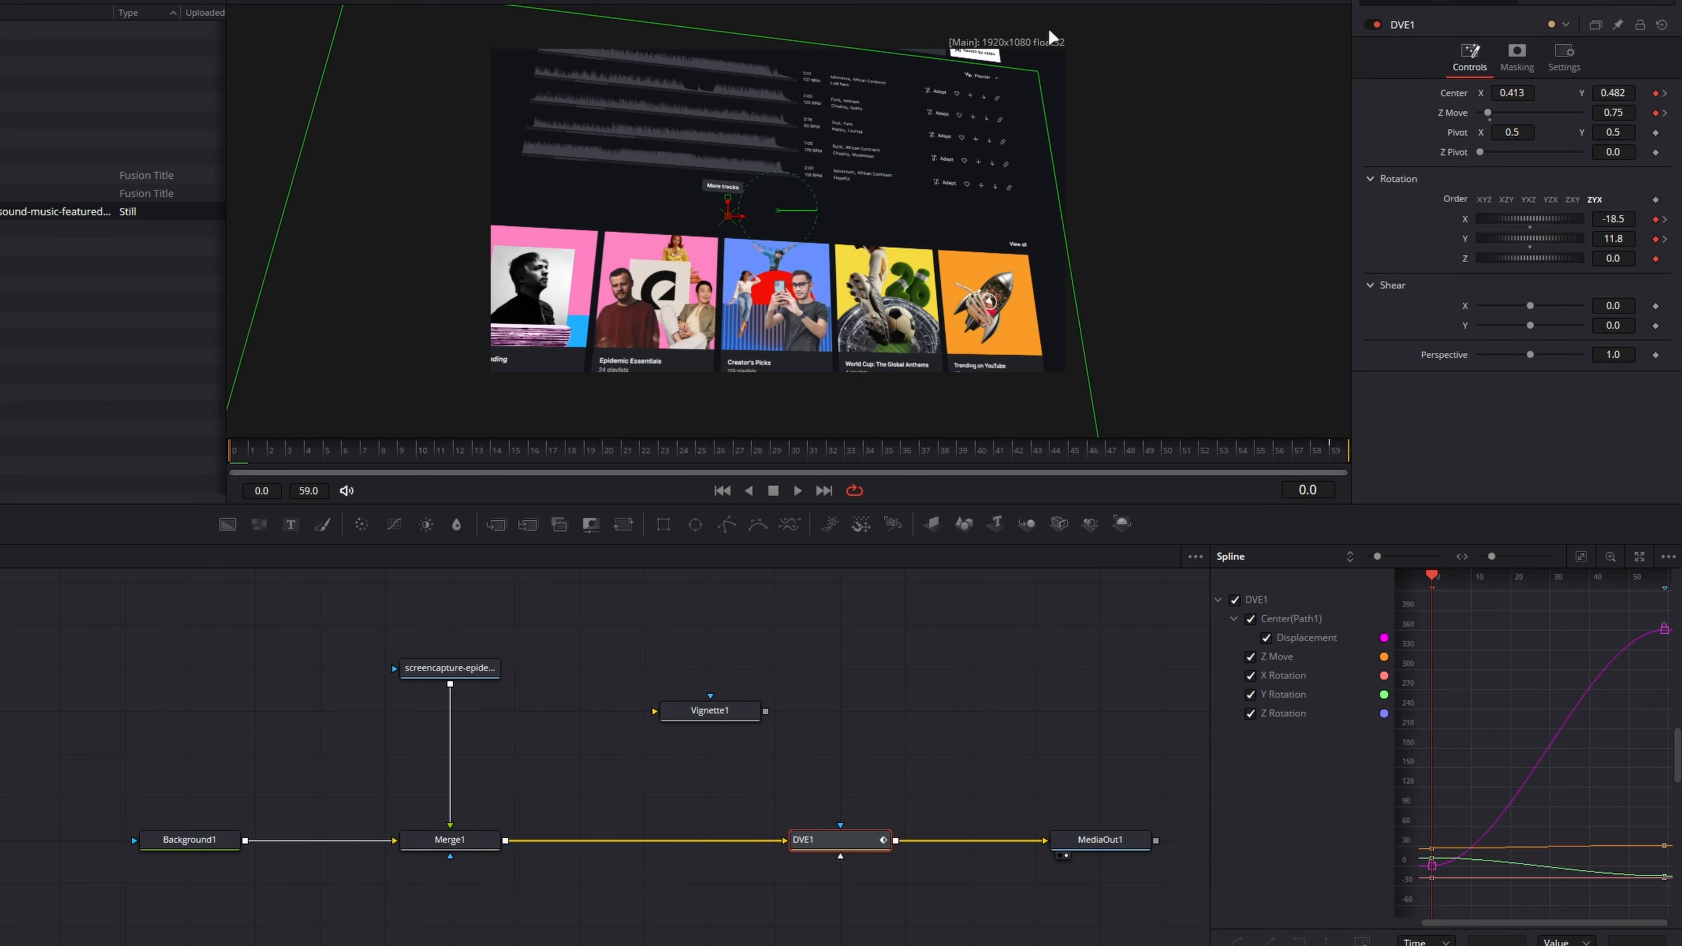
drag(722, 719, 710, 847)
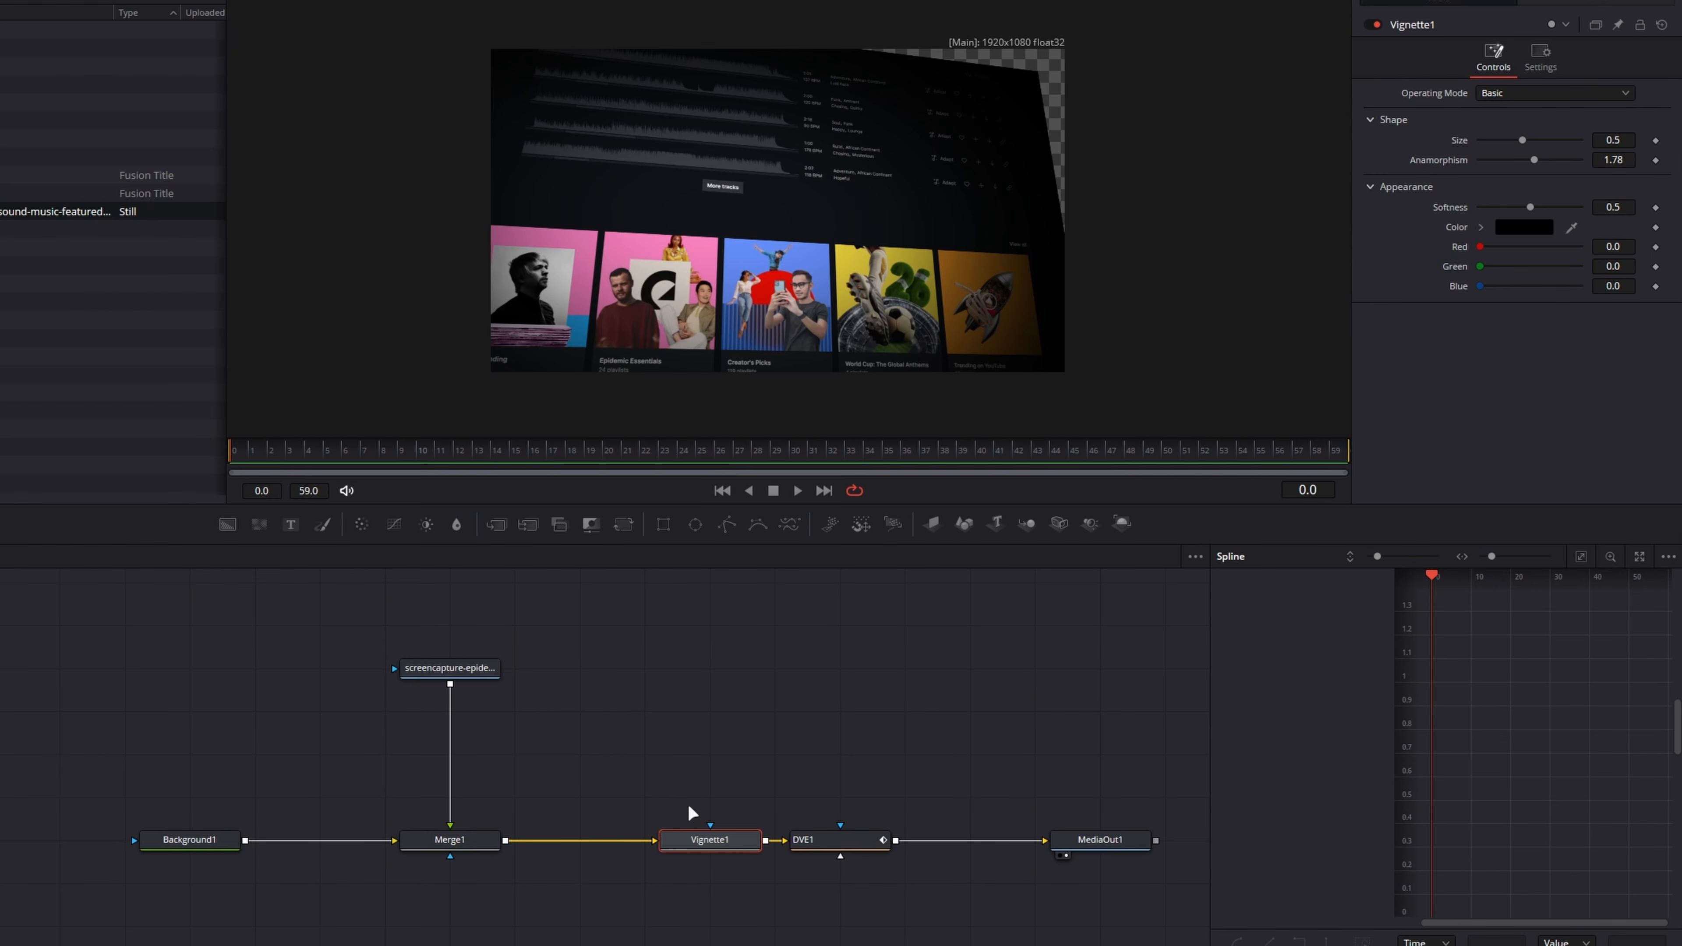
Insert Vignette1 between the screenshot node and Merge1, set its size to 1.0, and scrub the animation to frame 59
drag(695, 849, 454, 626)
drag(1524, 140, 1581, 153)
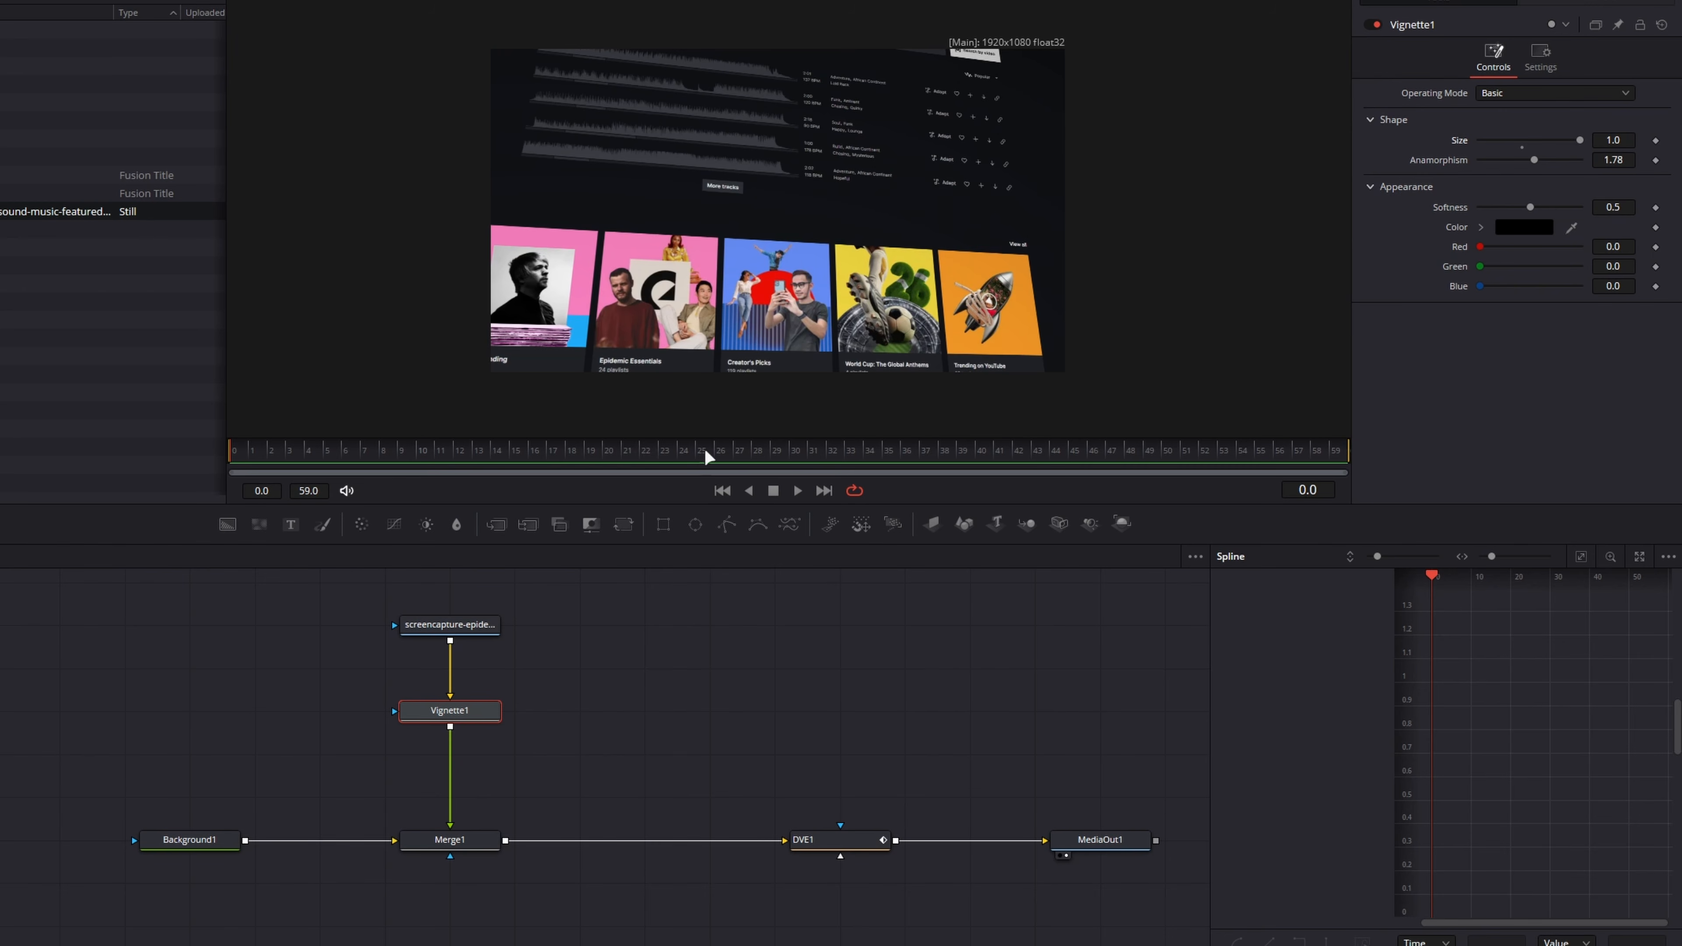
drag(285, 446, 1341, 451)
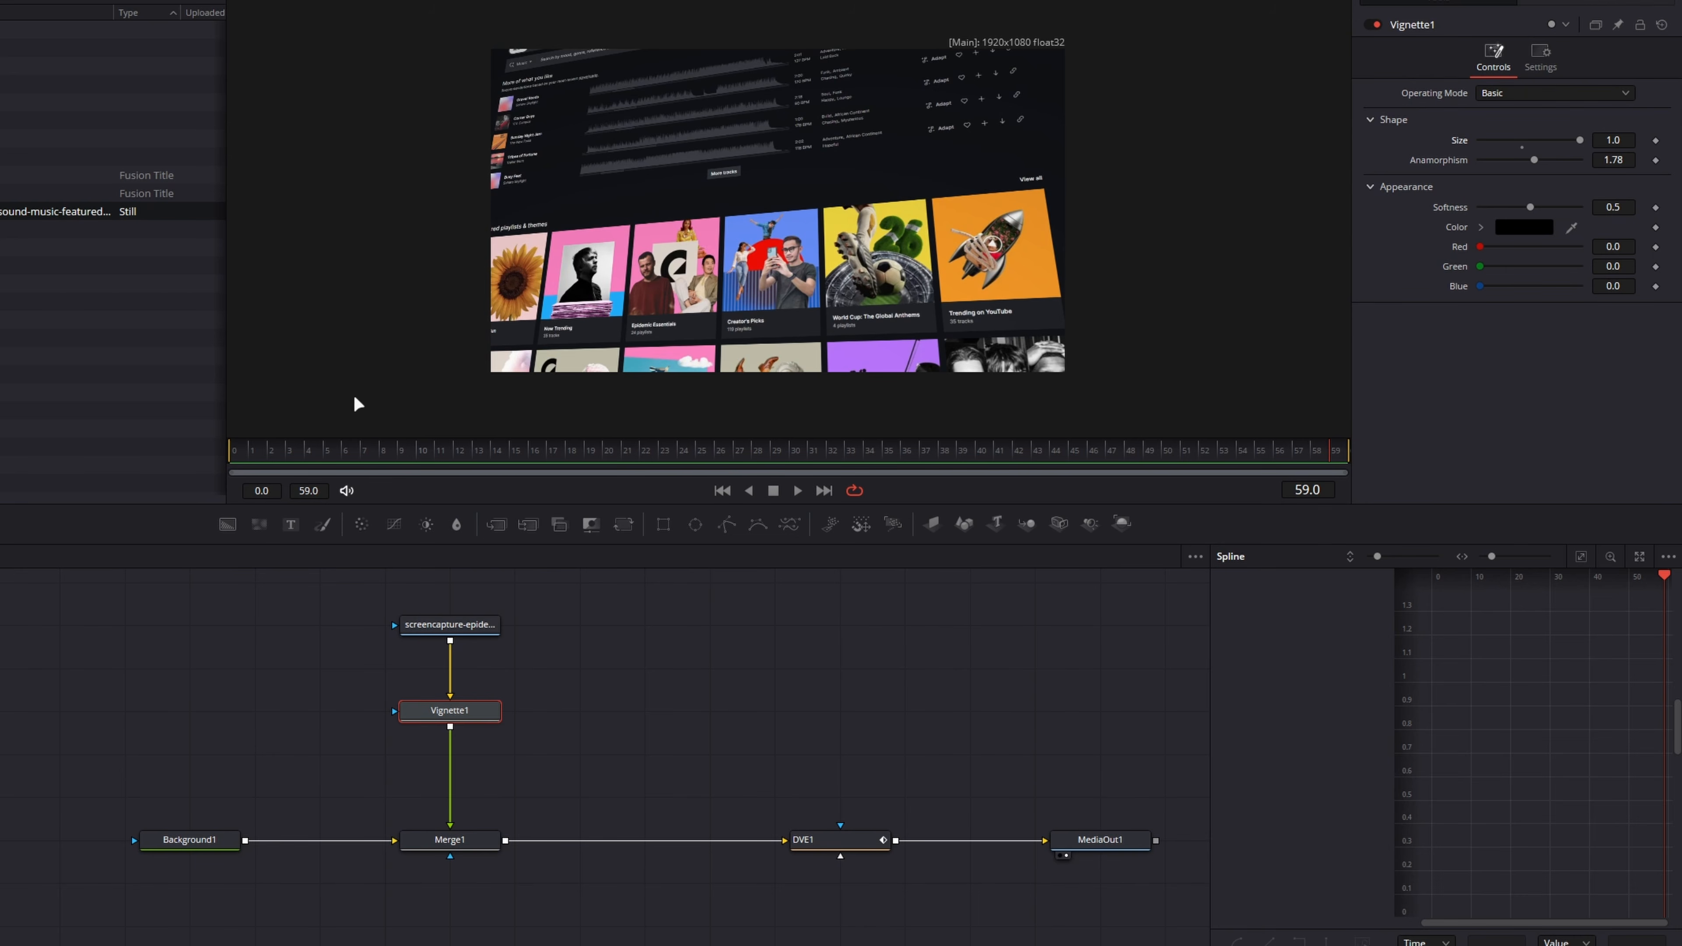
Stack the screenshot node and Vignette1 closely together, higher above Merge1
scroll(550, 738, up, 1)
drag(327, 662, 393, 707)
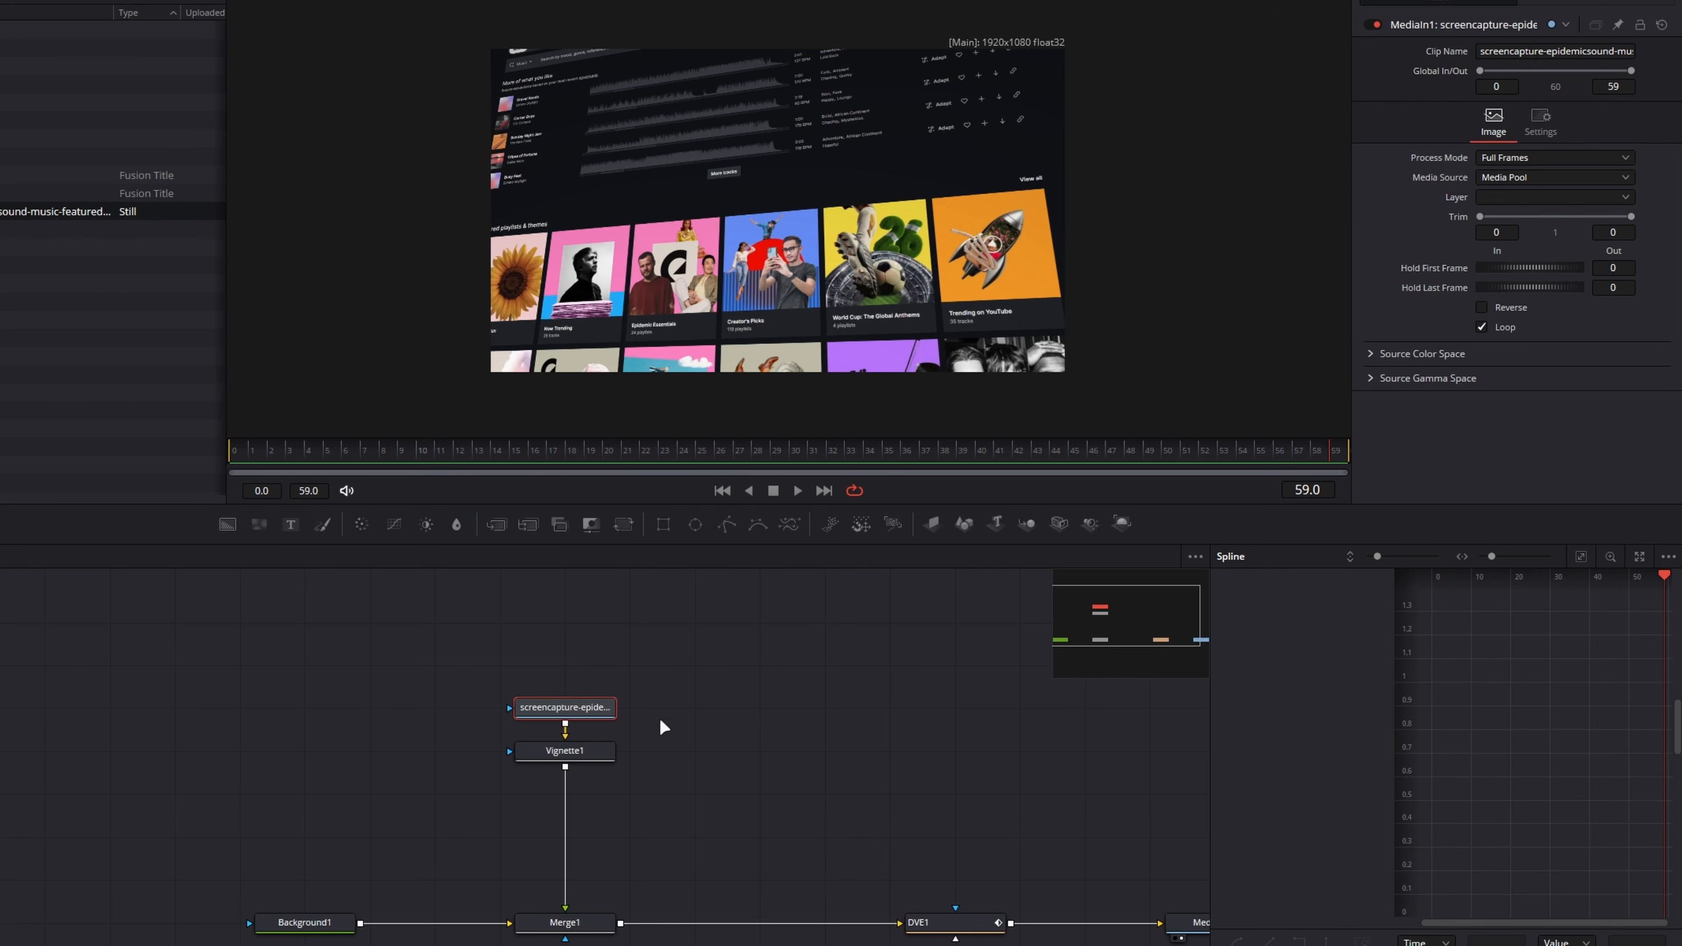
drag(386, 663, 661, 797)
drag(569, 750, 569, 707)
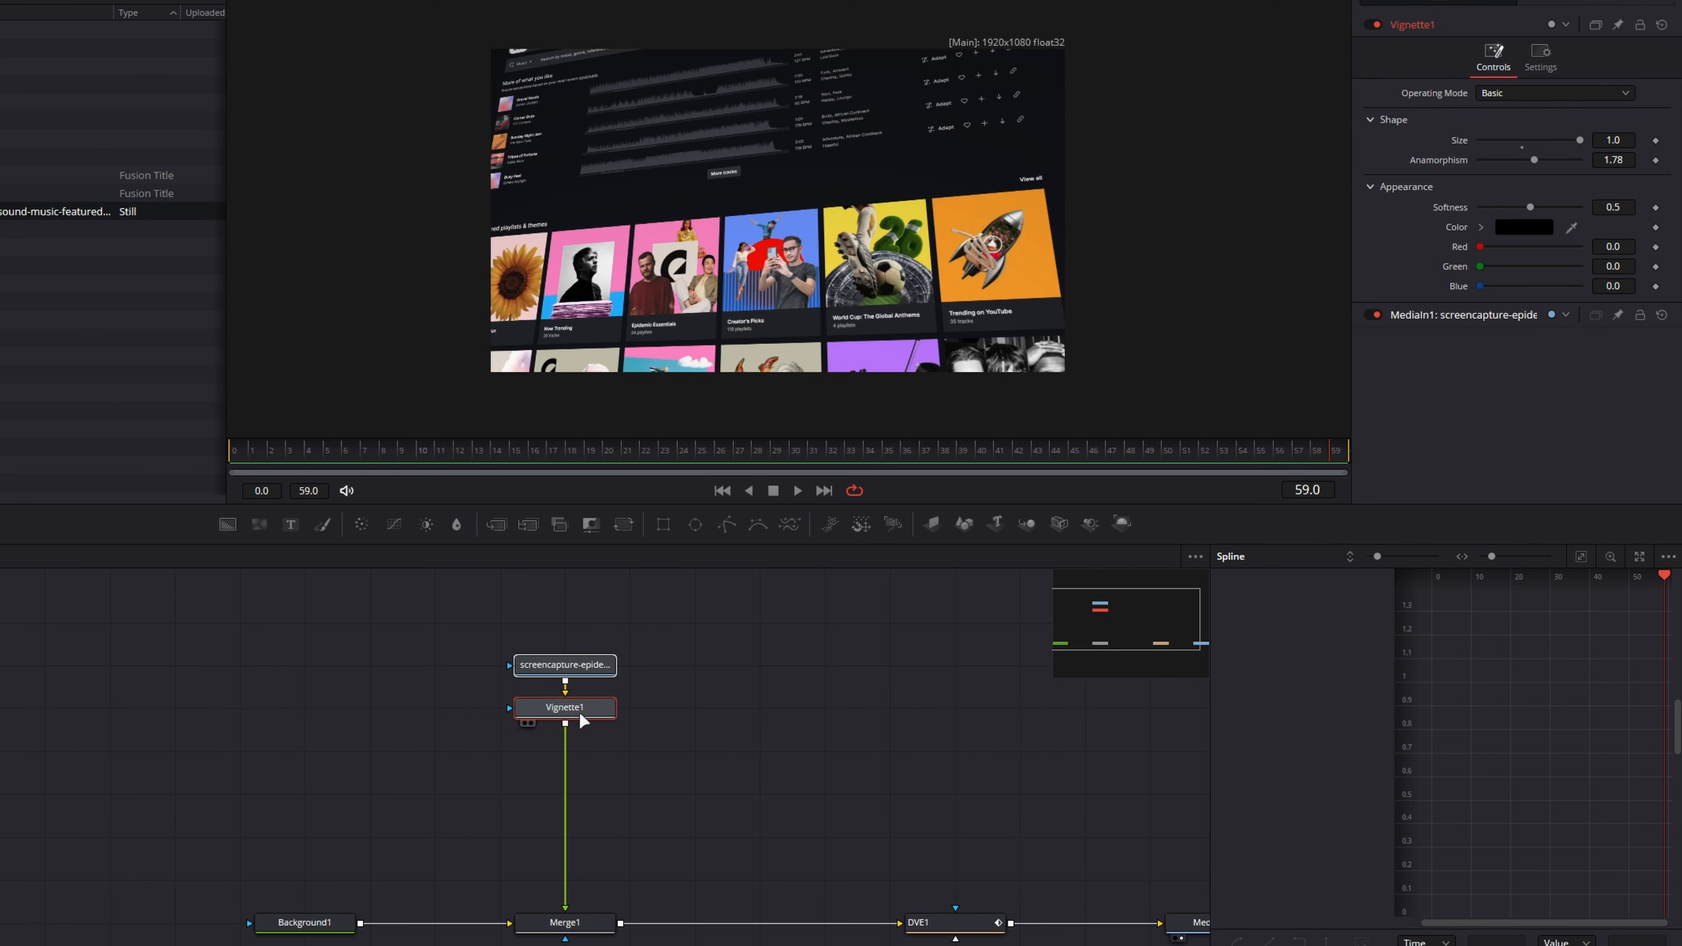
drag(579, 705, 574, 663)
click(756, 713)
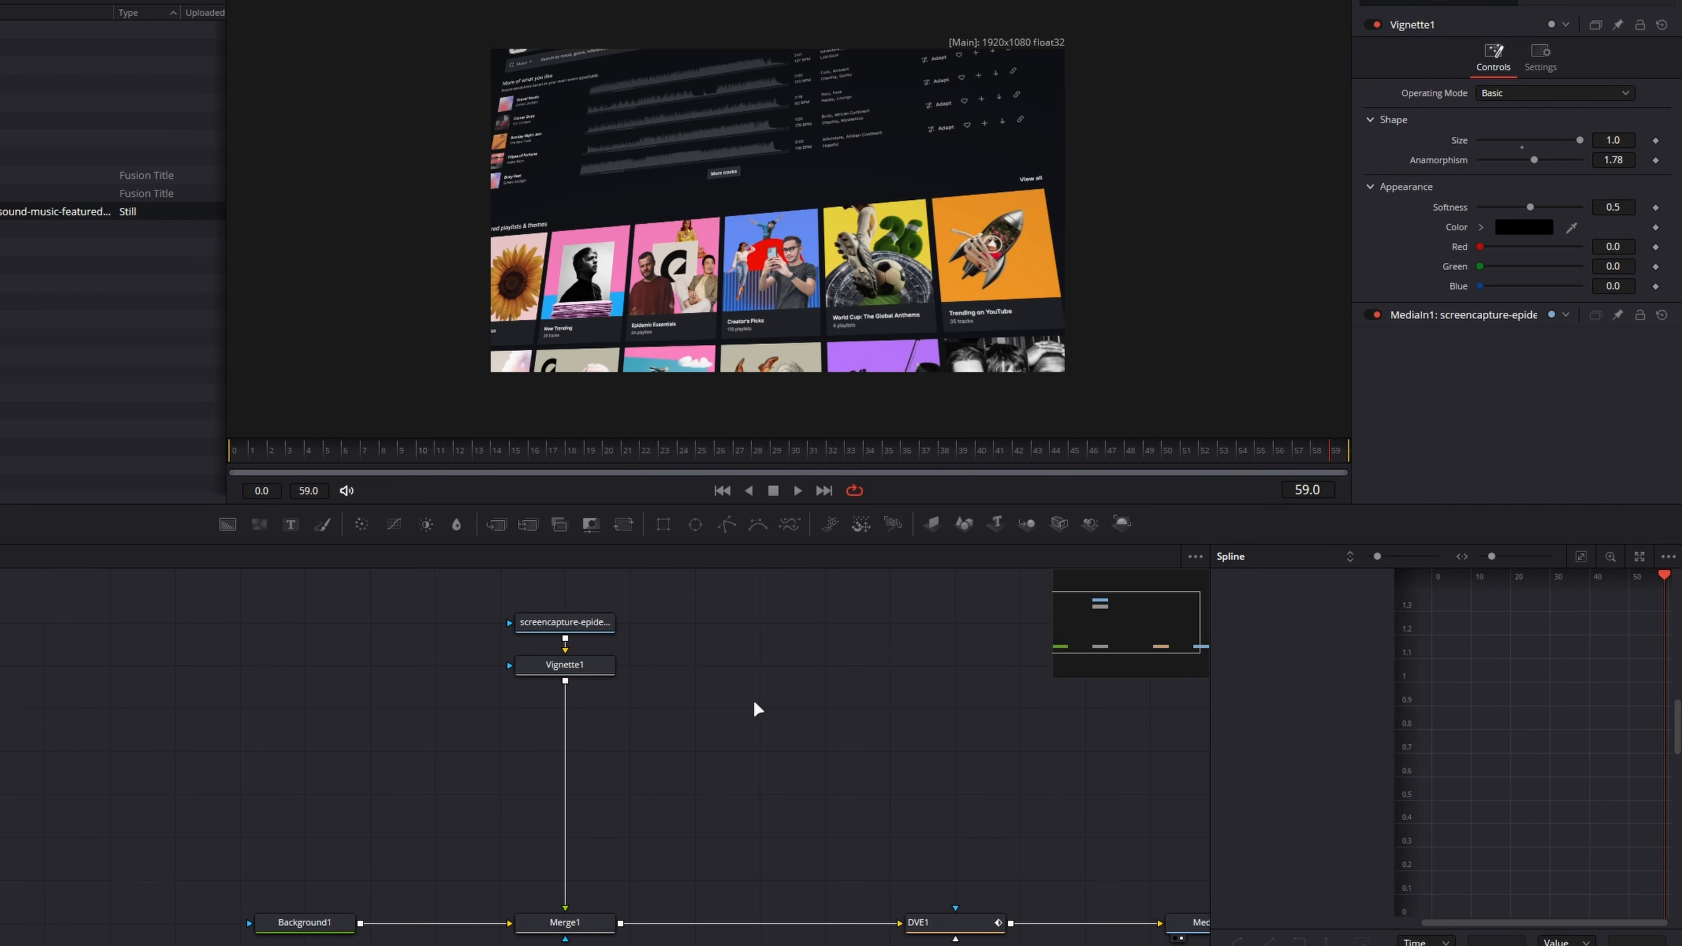
Add a Scanlines node and insert it between Vignette1 and Merge1
key(shift+space)
text(scane)
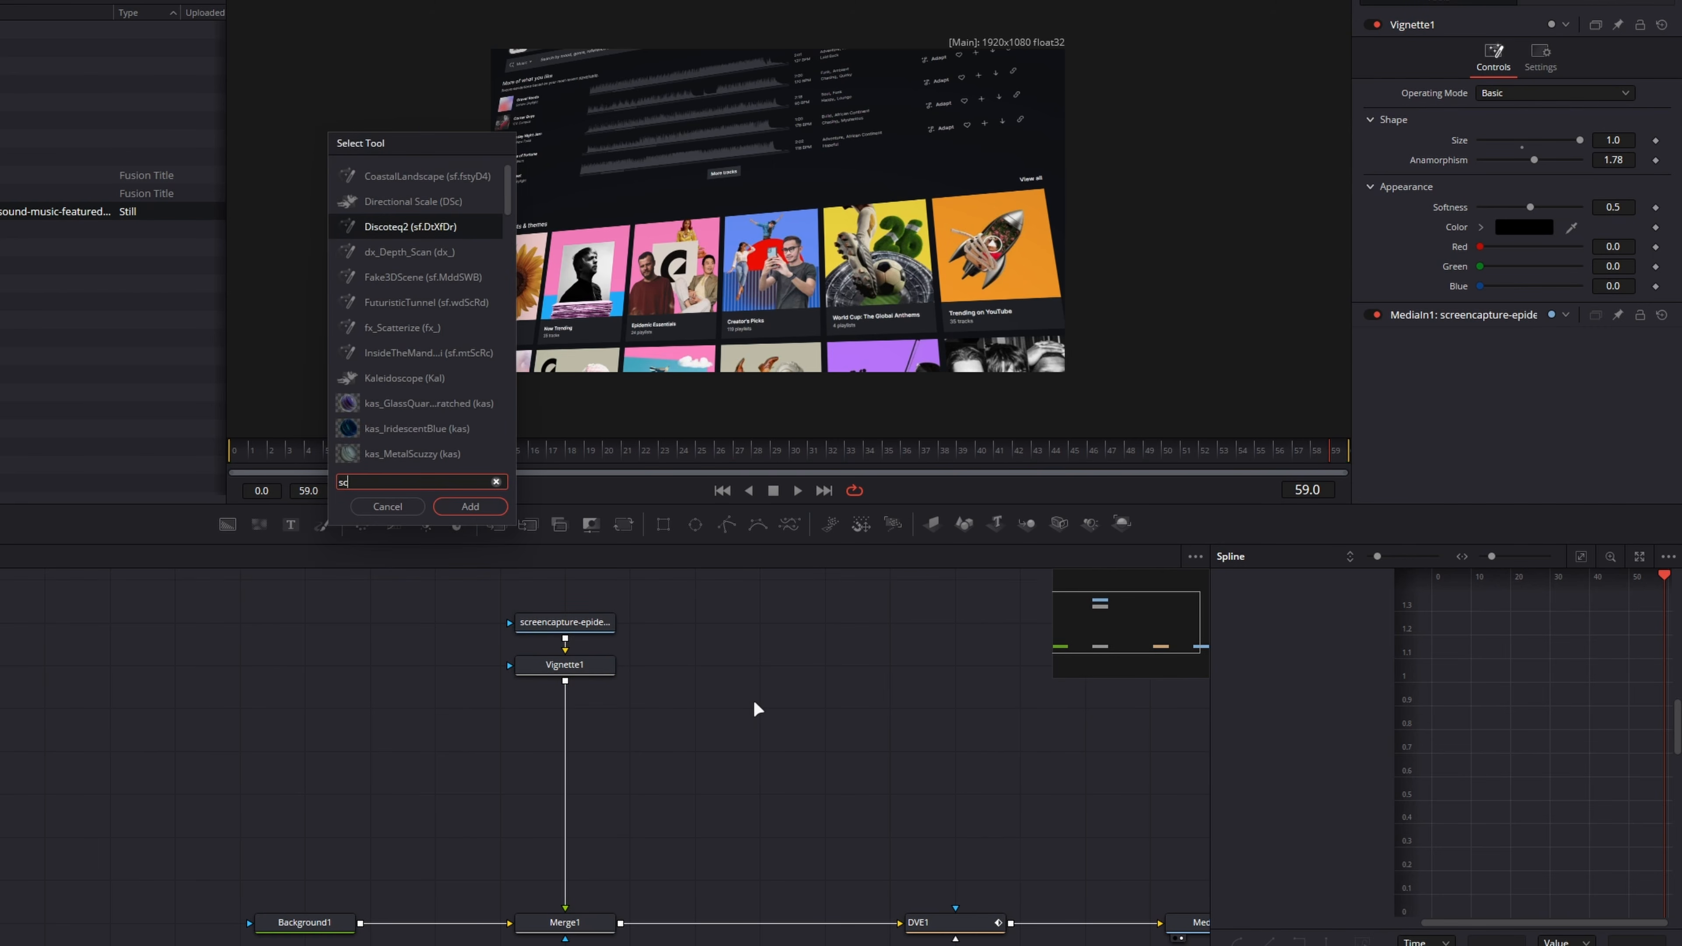
key(Return)
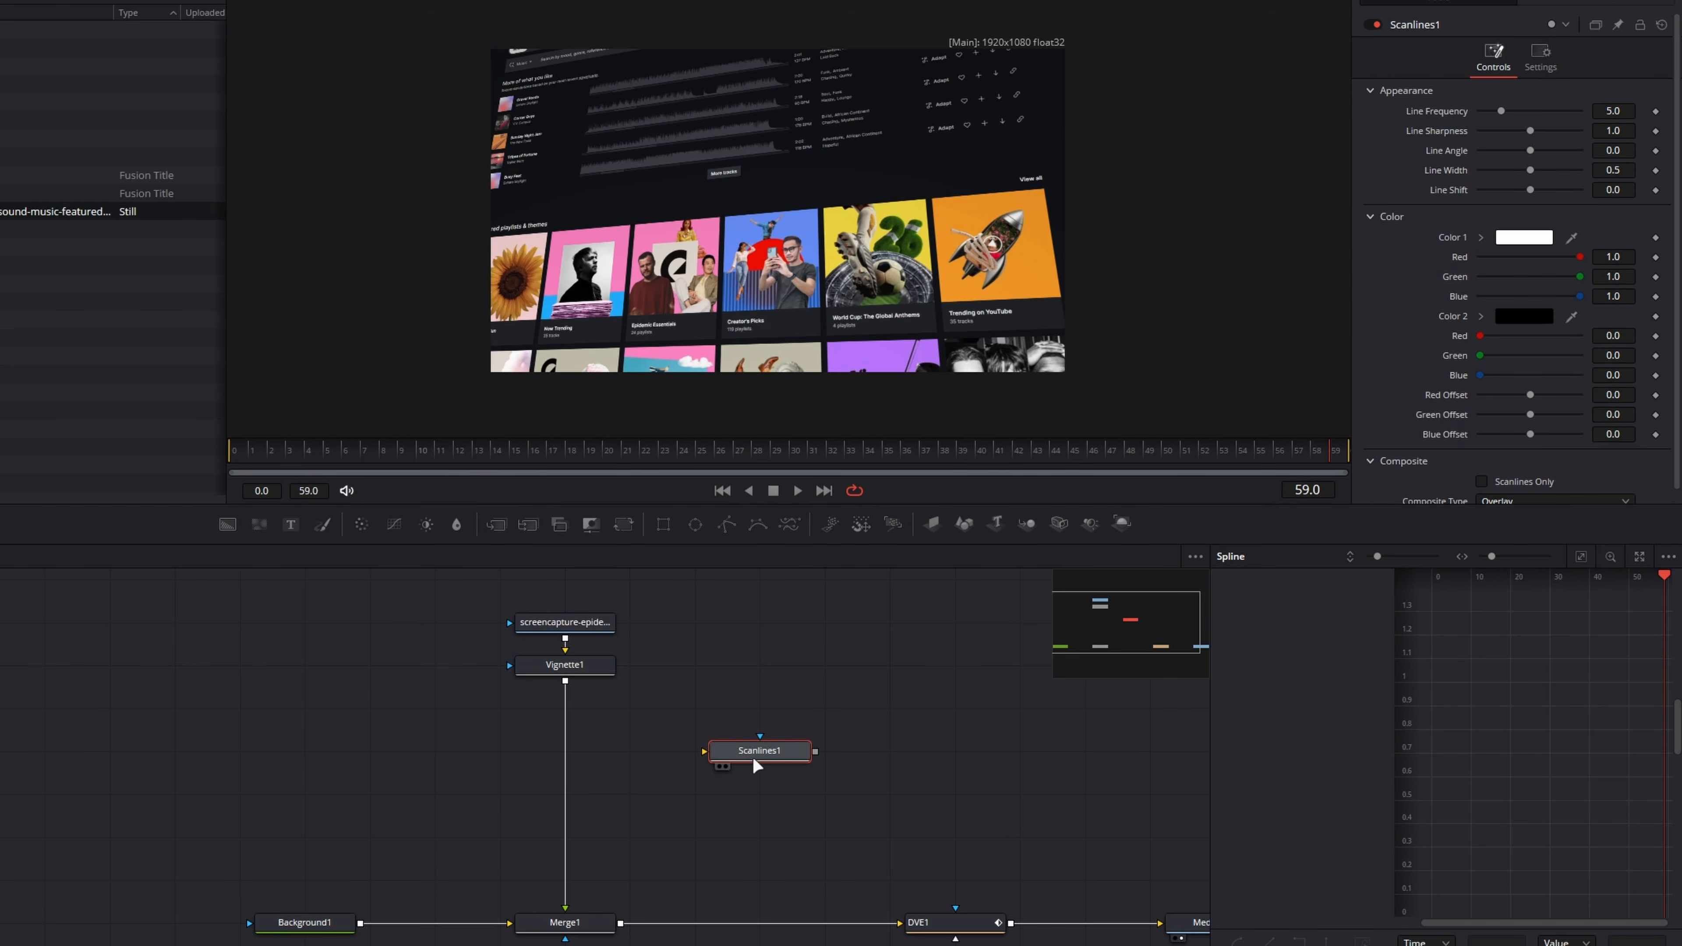
drag(755, 754, 568, 724)
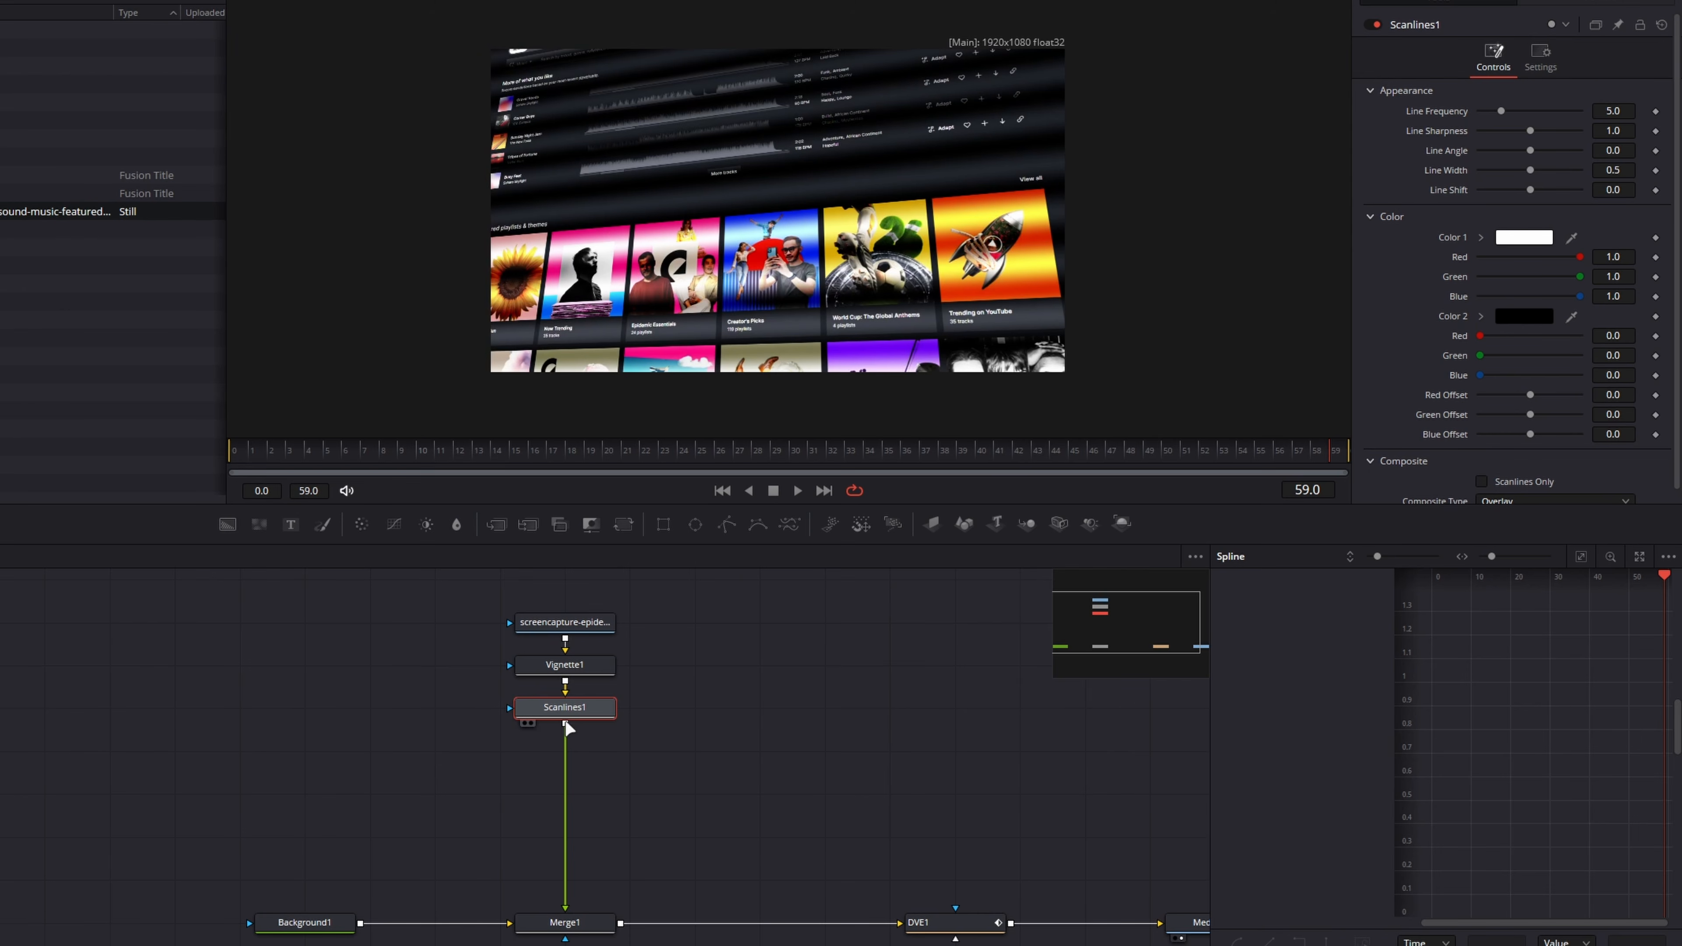
Set the Line Frequency of Scanlines1 to 20
scroll(702, 185, up, 5)
scroll(702, 189, down, 4)
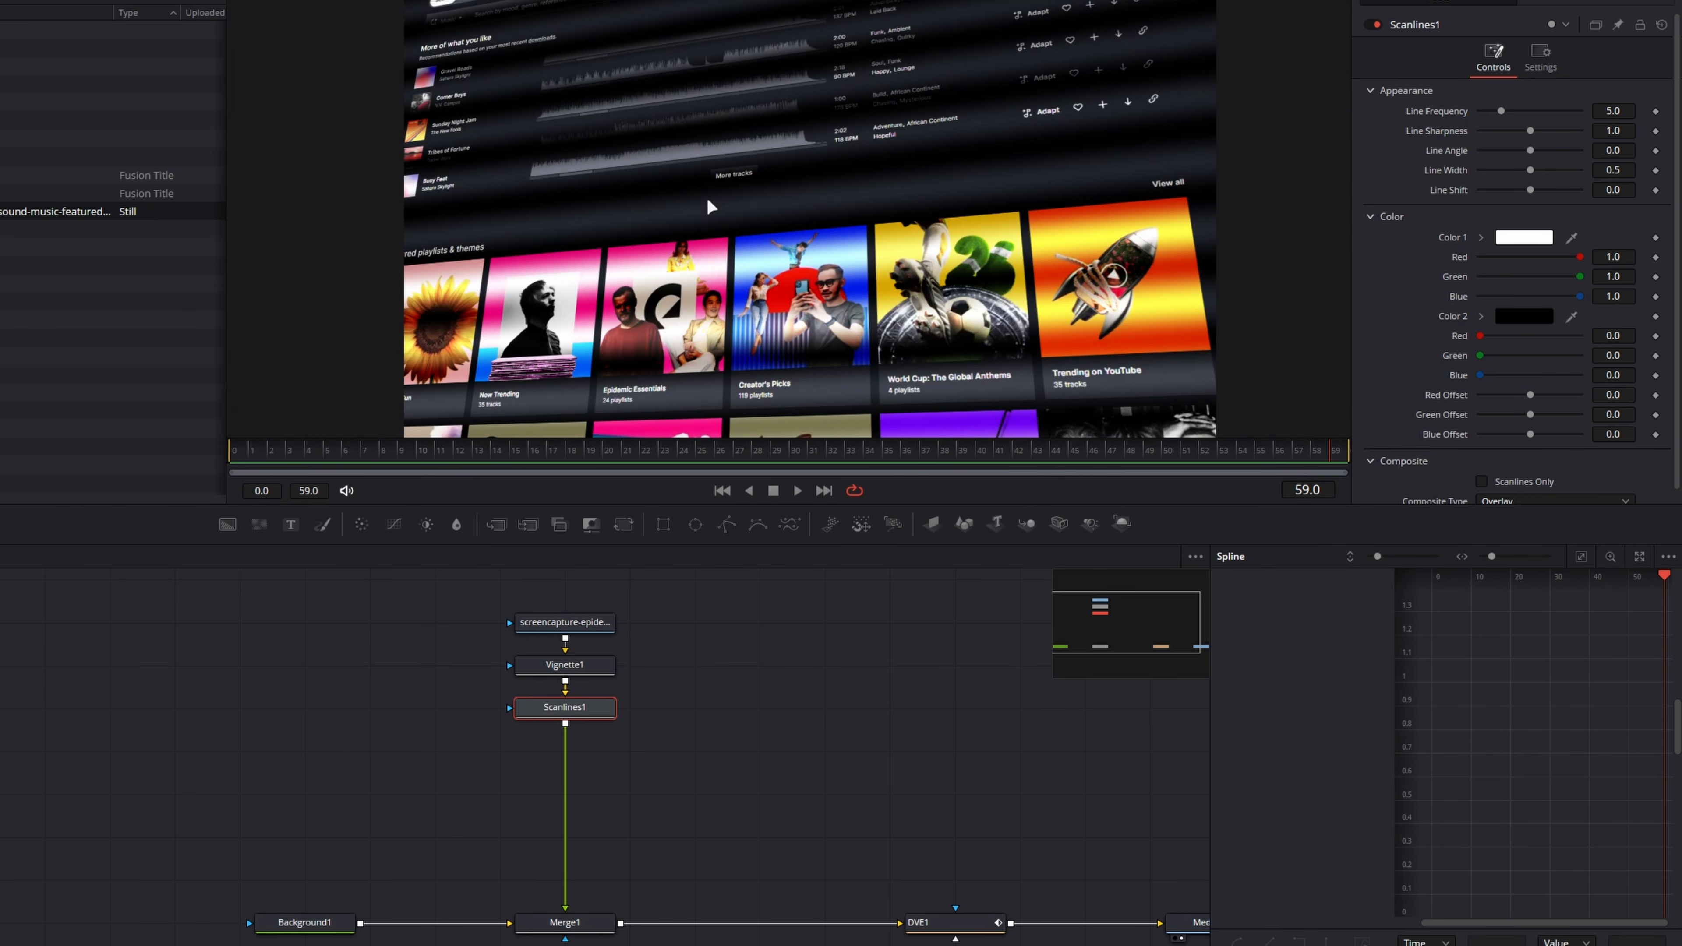
drag(1499, 111, 1635, 121)
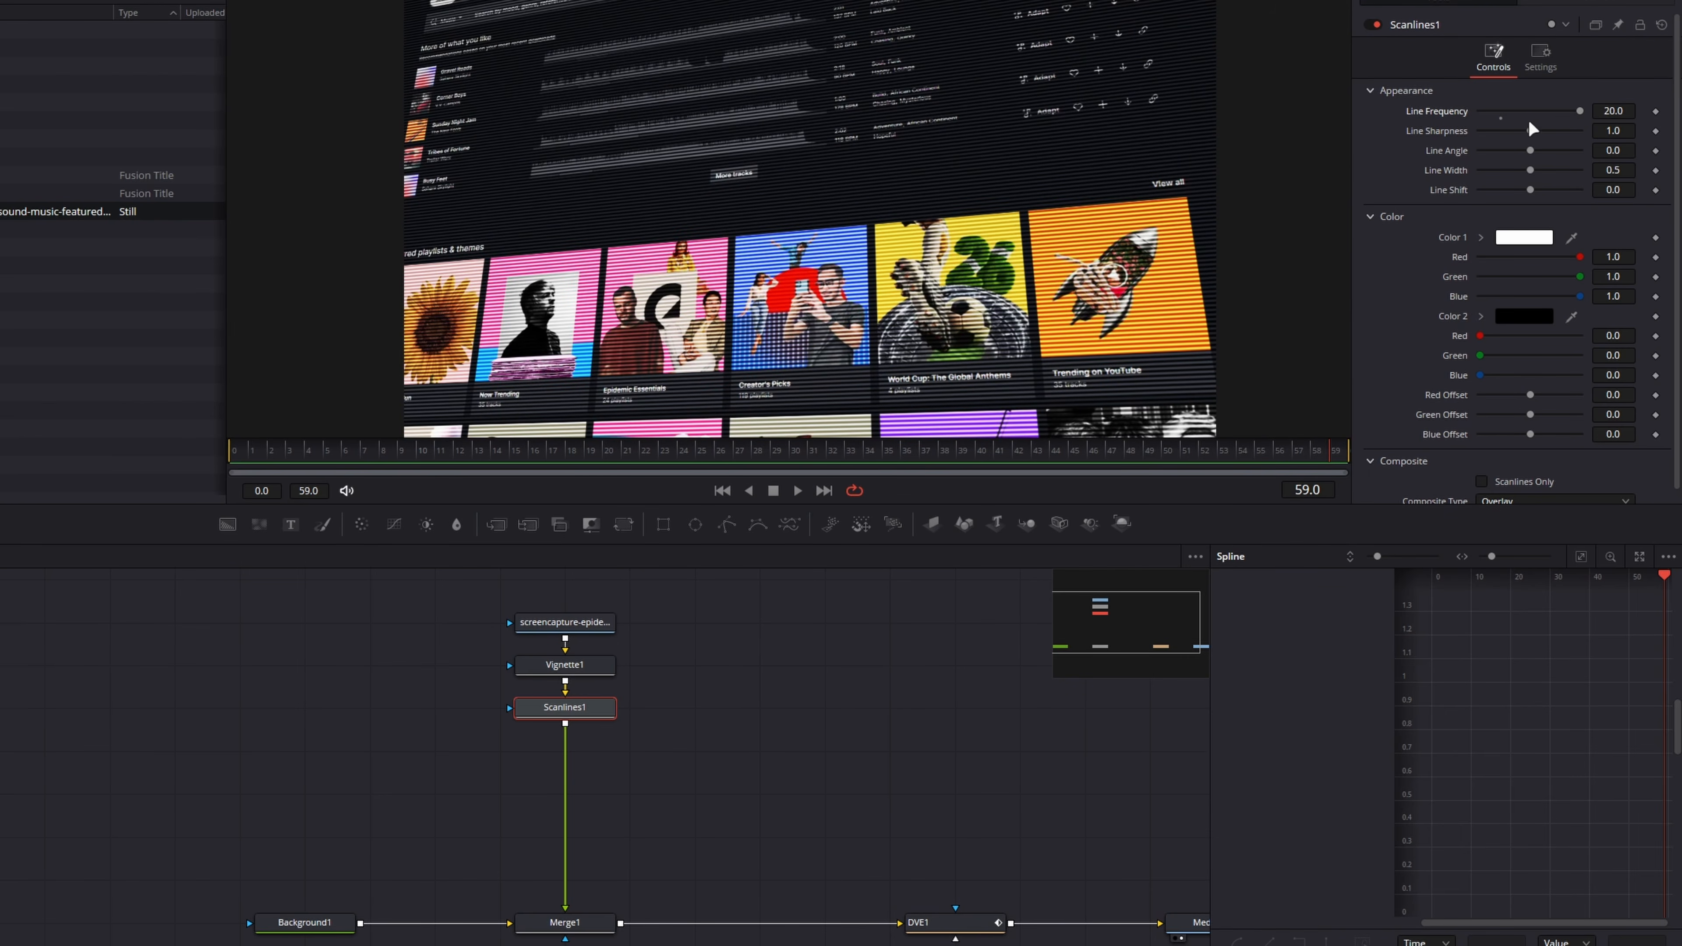
Set the Blend of Scanlines1 to 0.5 and check the line pattern on the image
scroll(831, 213, up, 4)
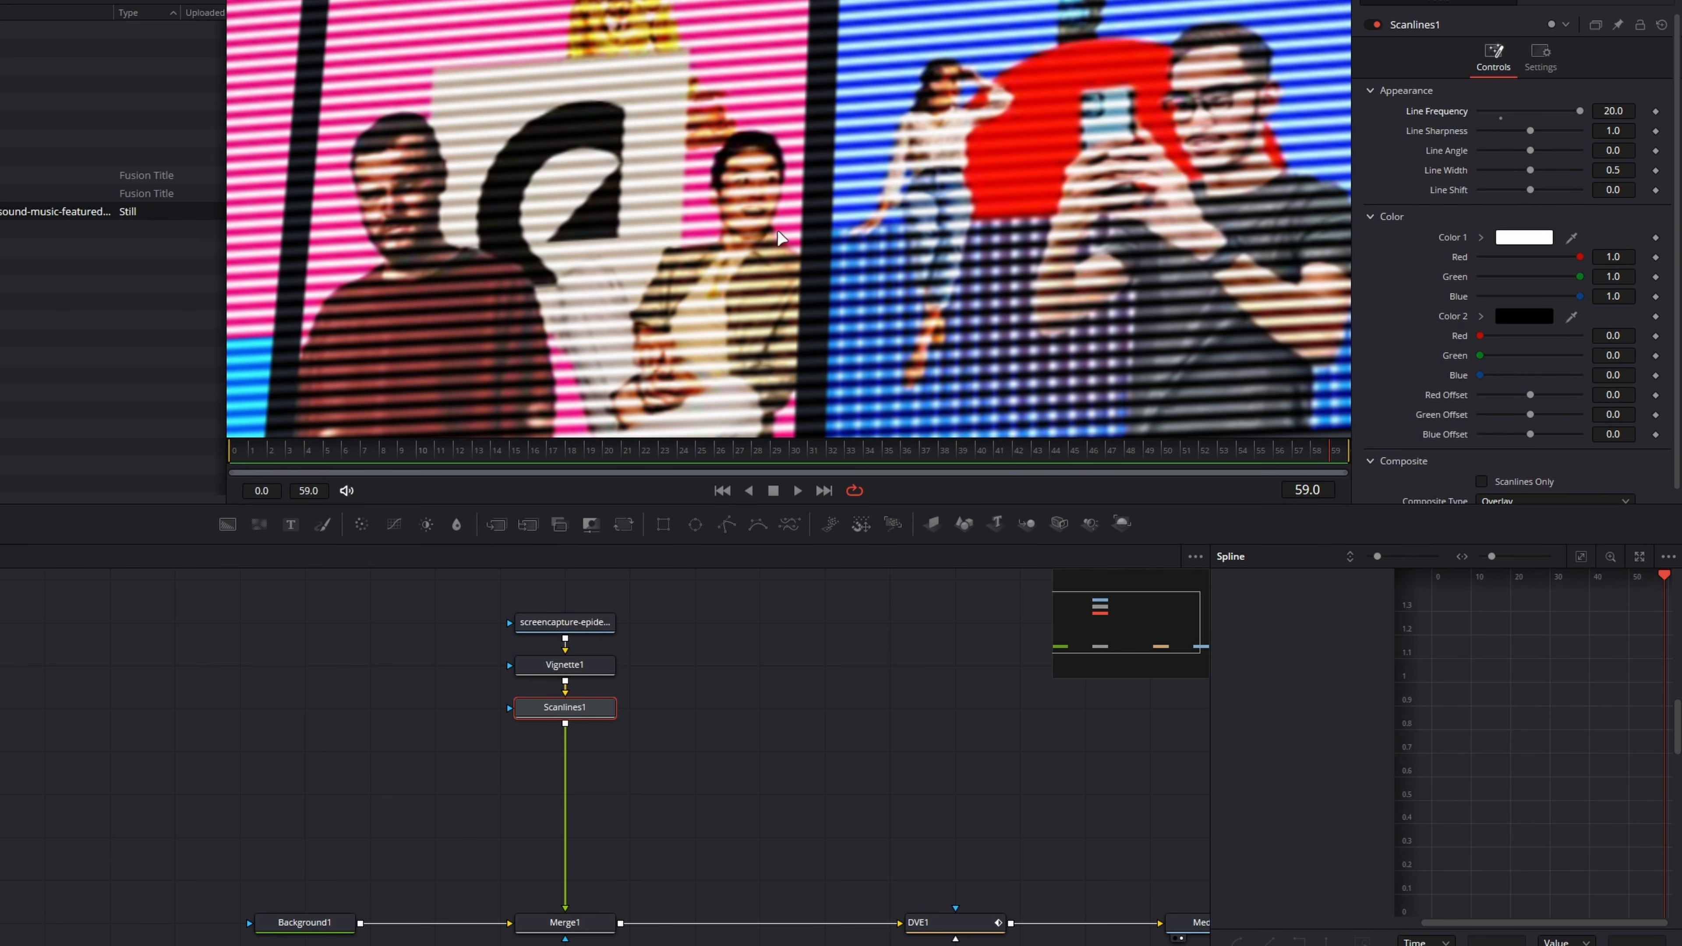
click(1541, 66)
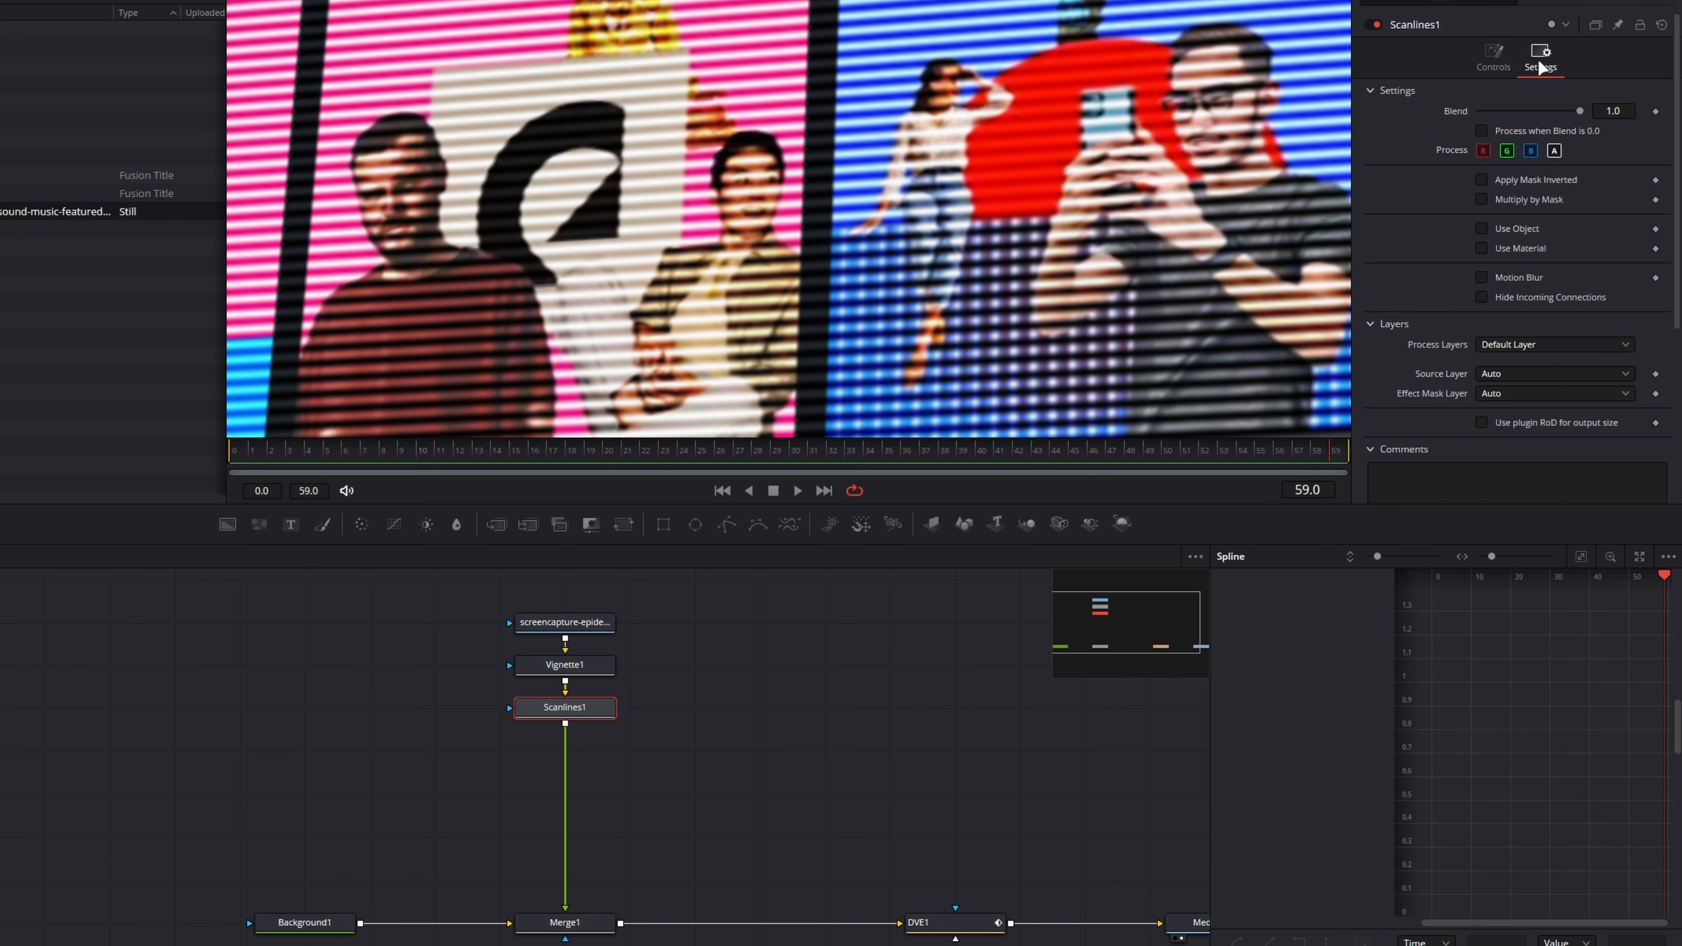
drag(1581, 111, 1526, 110)
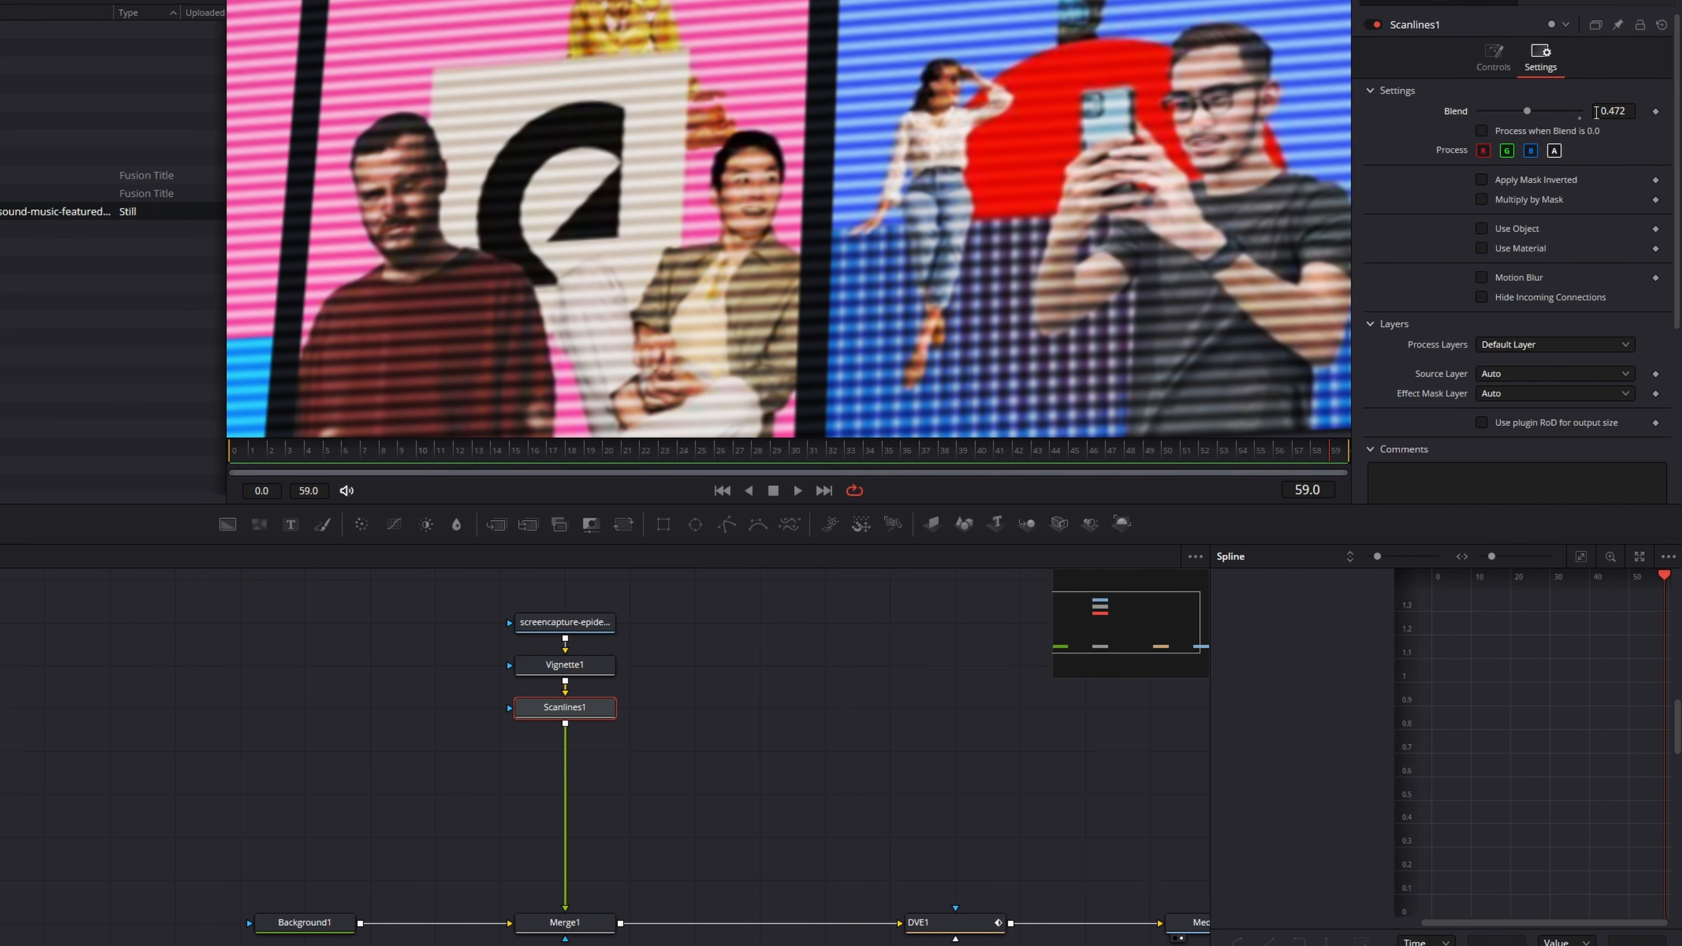
click(1613, 111)
text(0.5)
key(Return)
scroll(753, 206, down, 5)
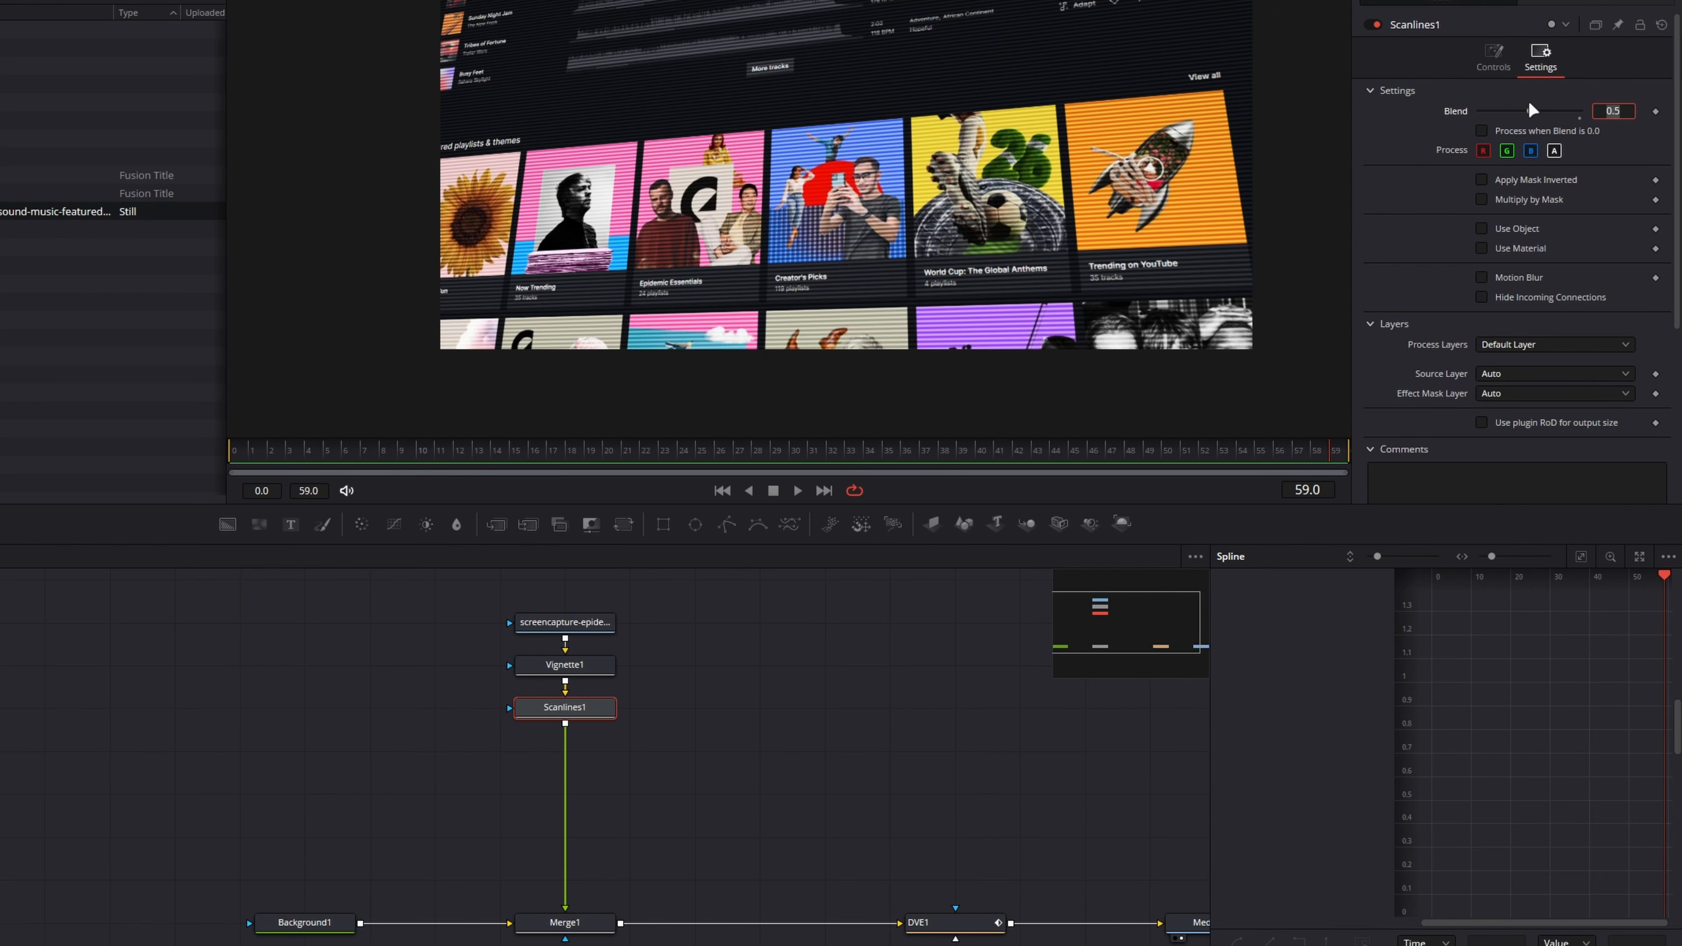
Lower the Blend of Scanlines1 to 0.2
drag(1530, 108, 1496, 110)
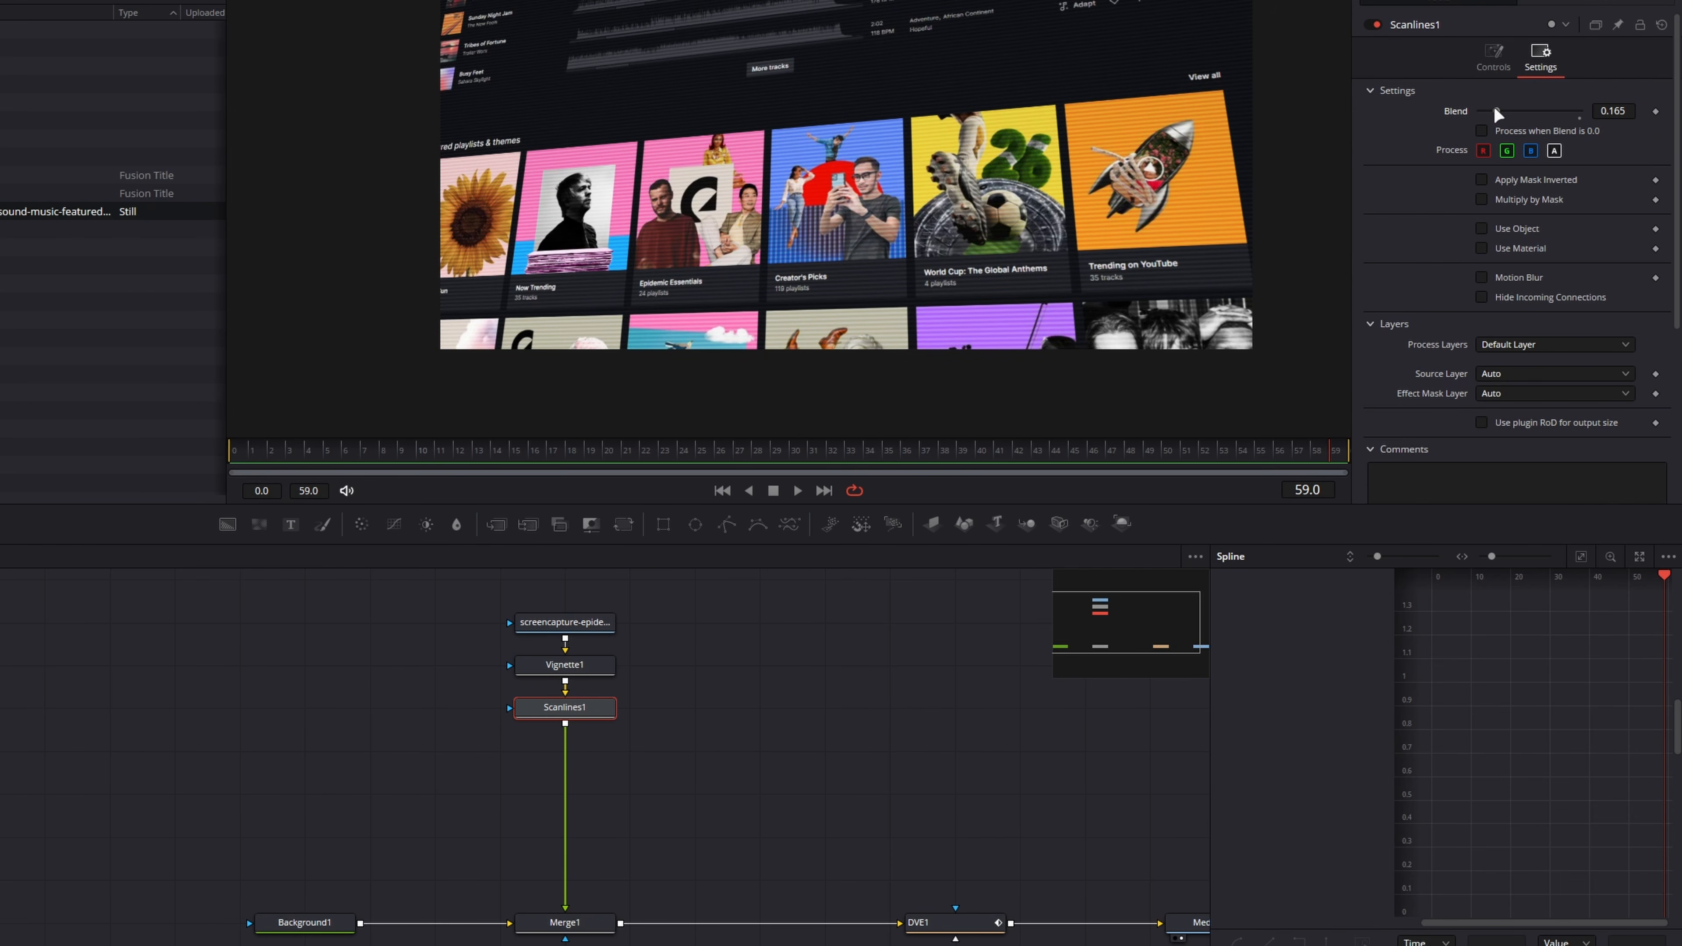
click(1612, 112)
text(0.2)
key(Return)
Set the Line Frequency of Scanlines1 to 30
click(1501, 64)
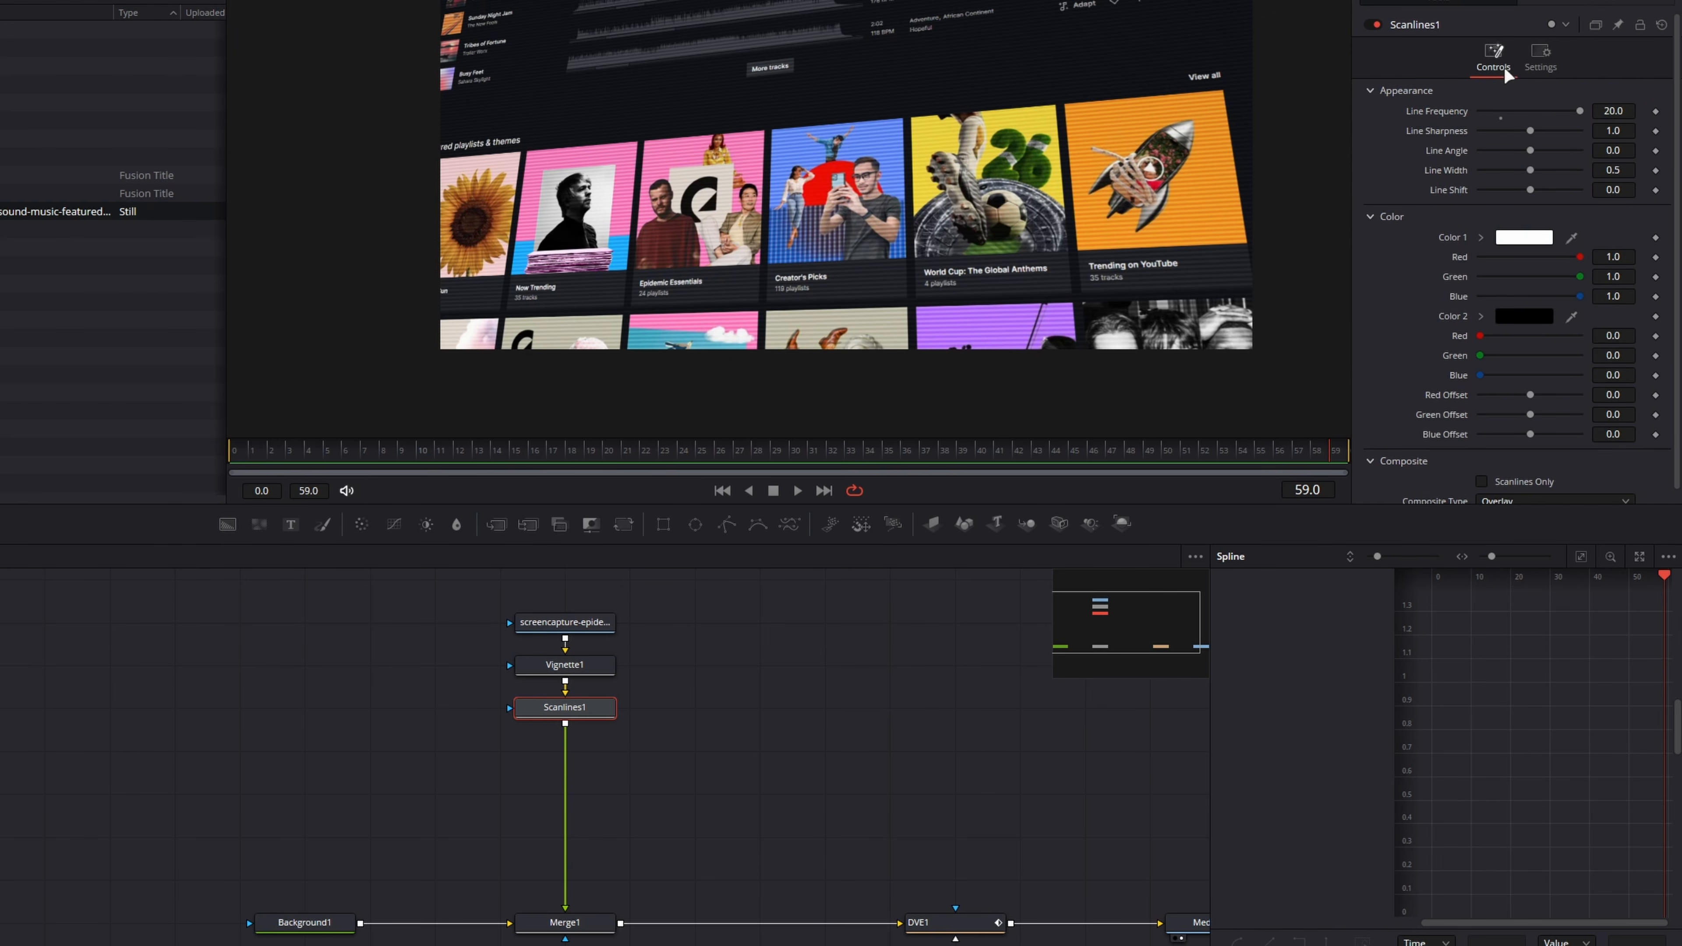
click(1614, 110)
text(30)
key(Tab)
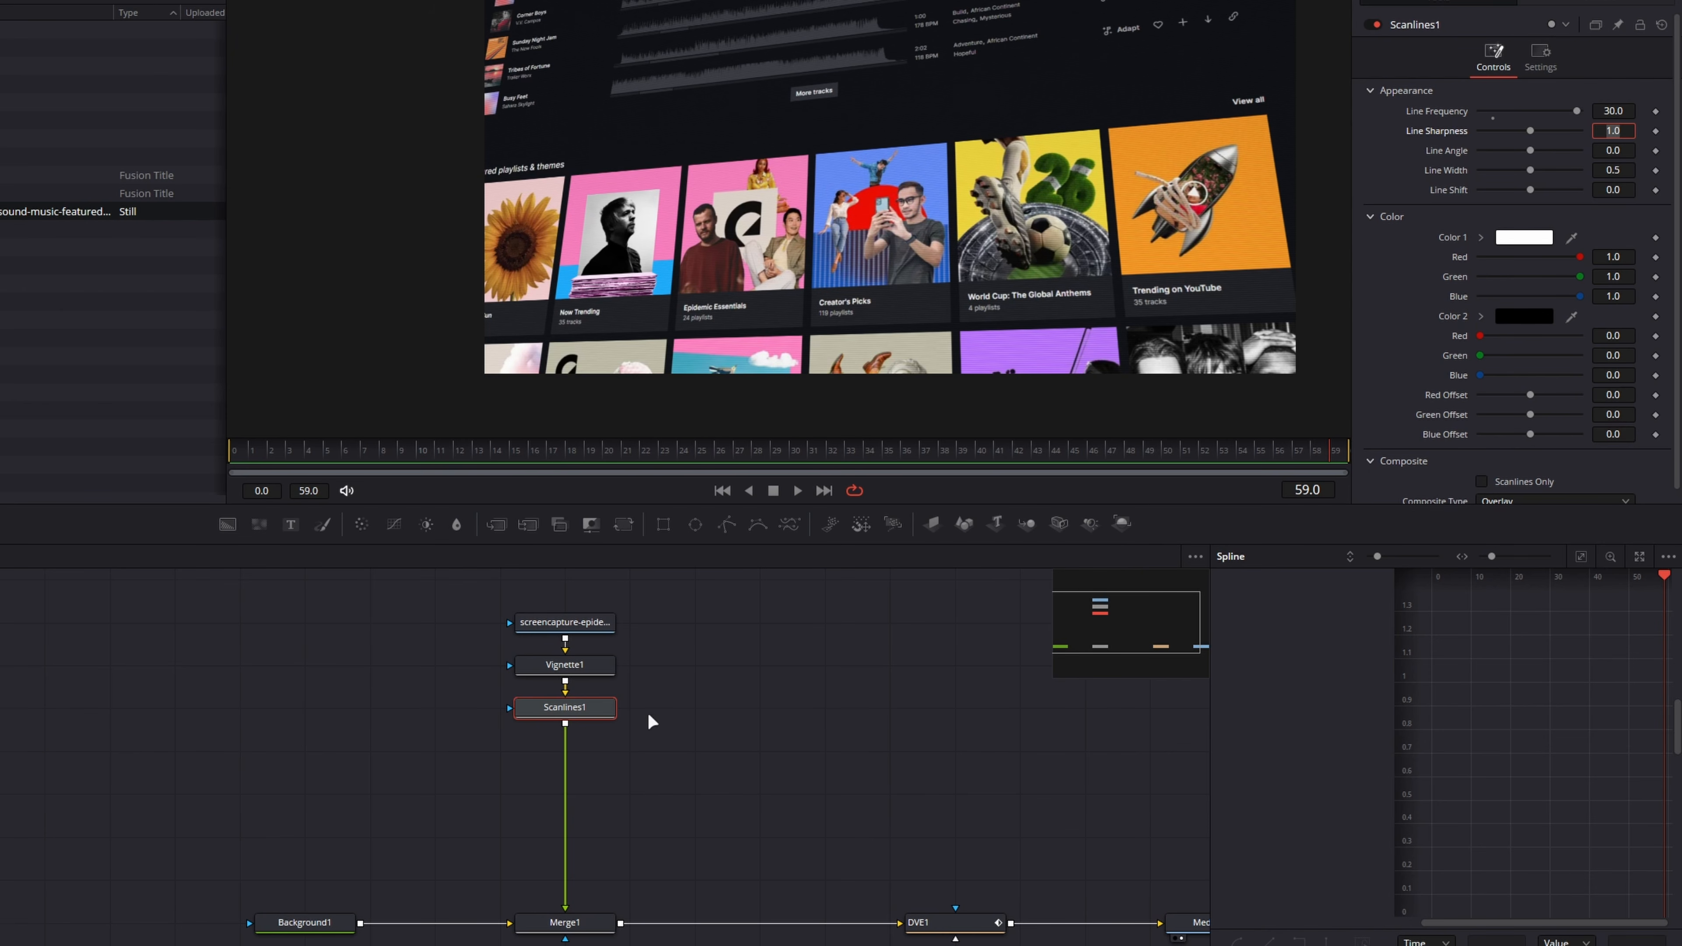
Copy Scanlines1, paste it as an instance beside the node stack, and delete the pasted node
click(593, 713)
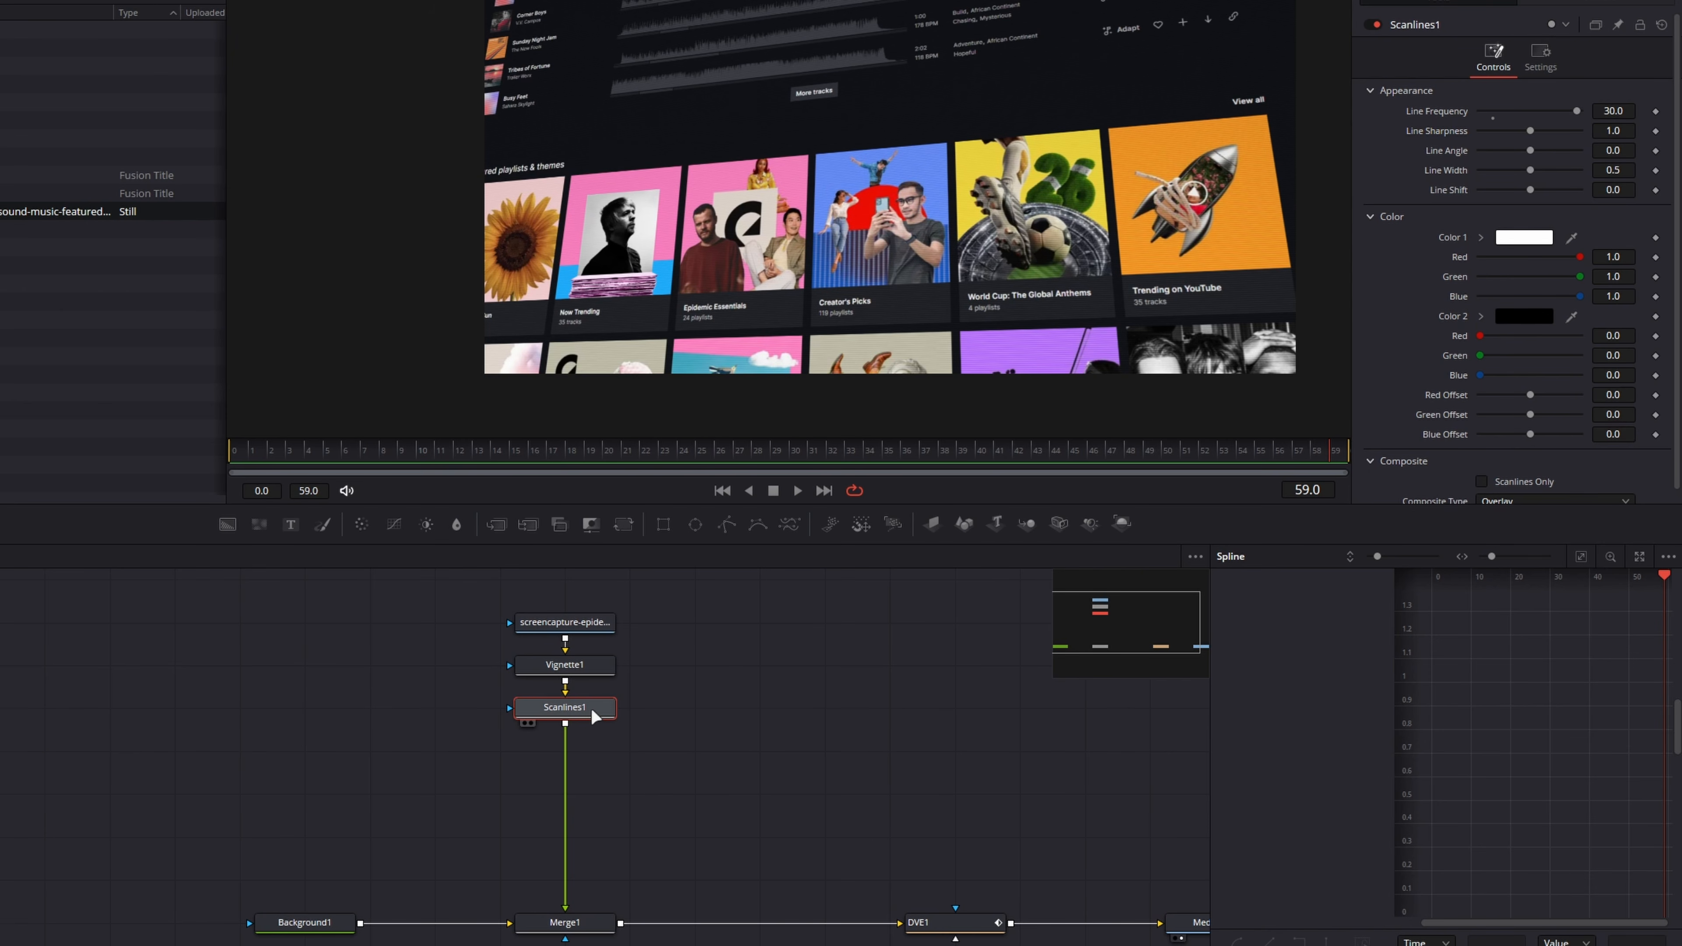
click(721, 723)
key(ctrl+shift+v)
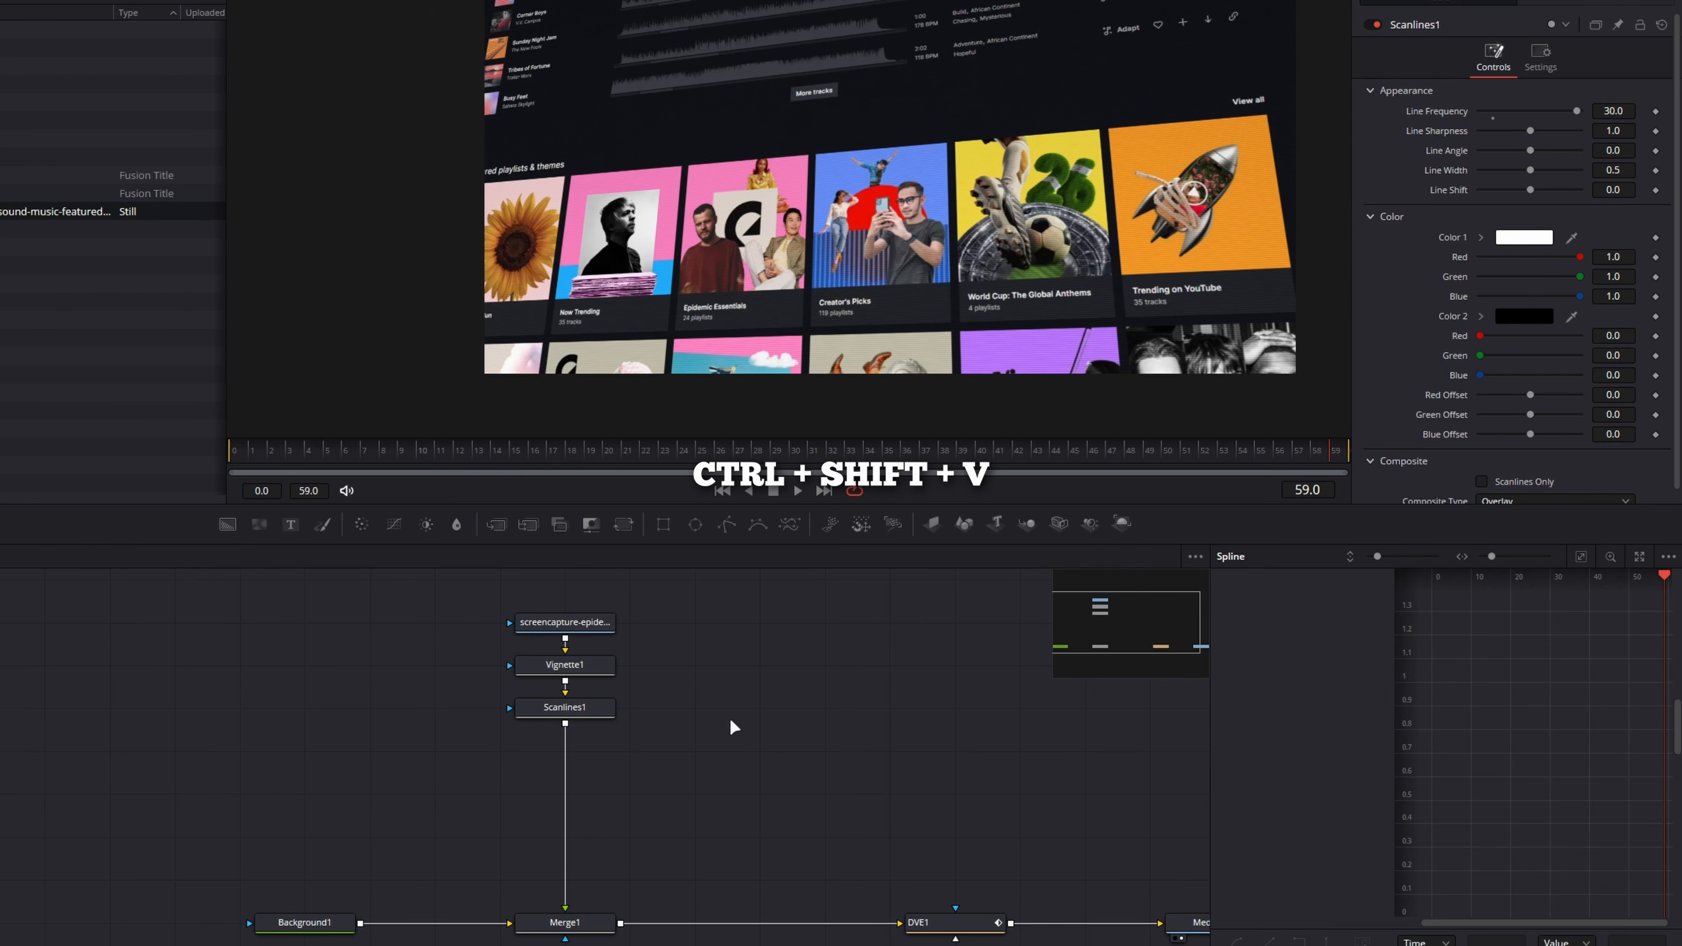
drag(700, 713, 774, 750)
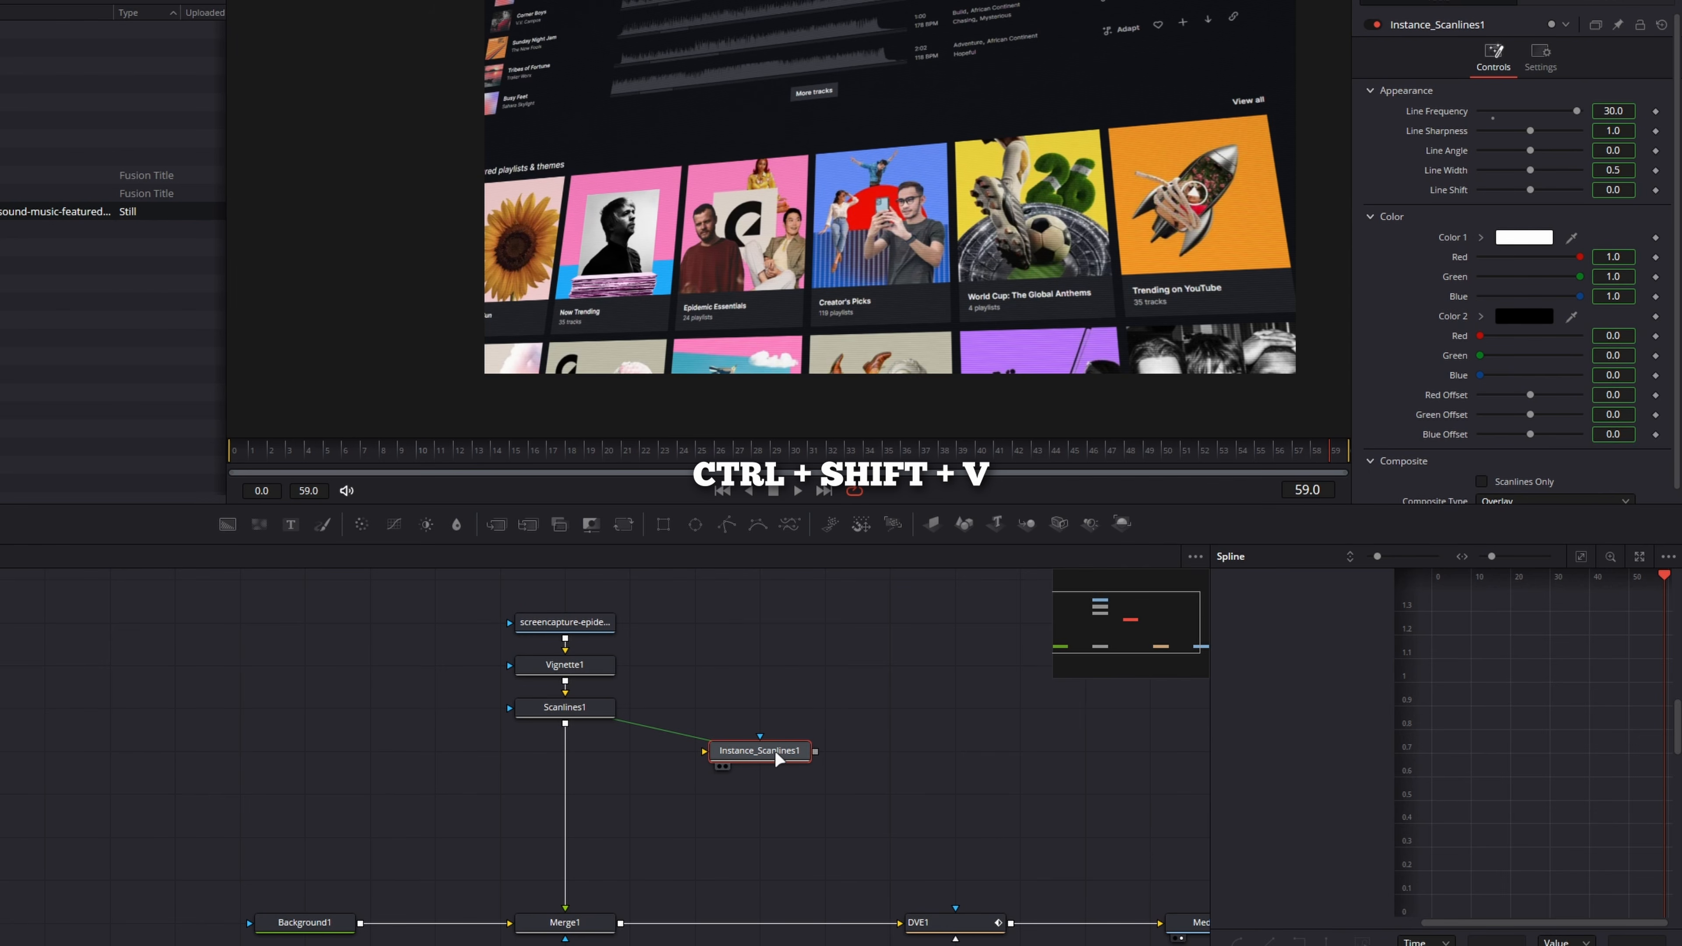
drag(883, 705, 646, 826)
key(Delete)
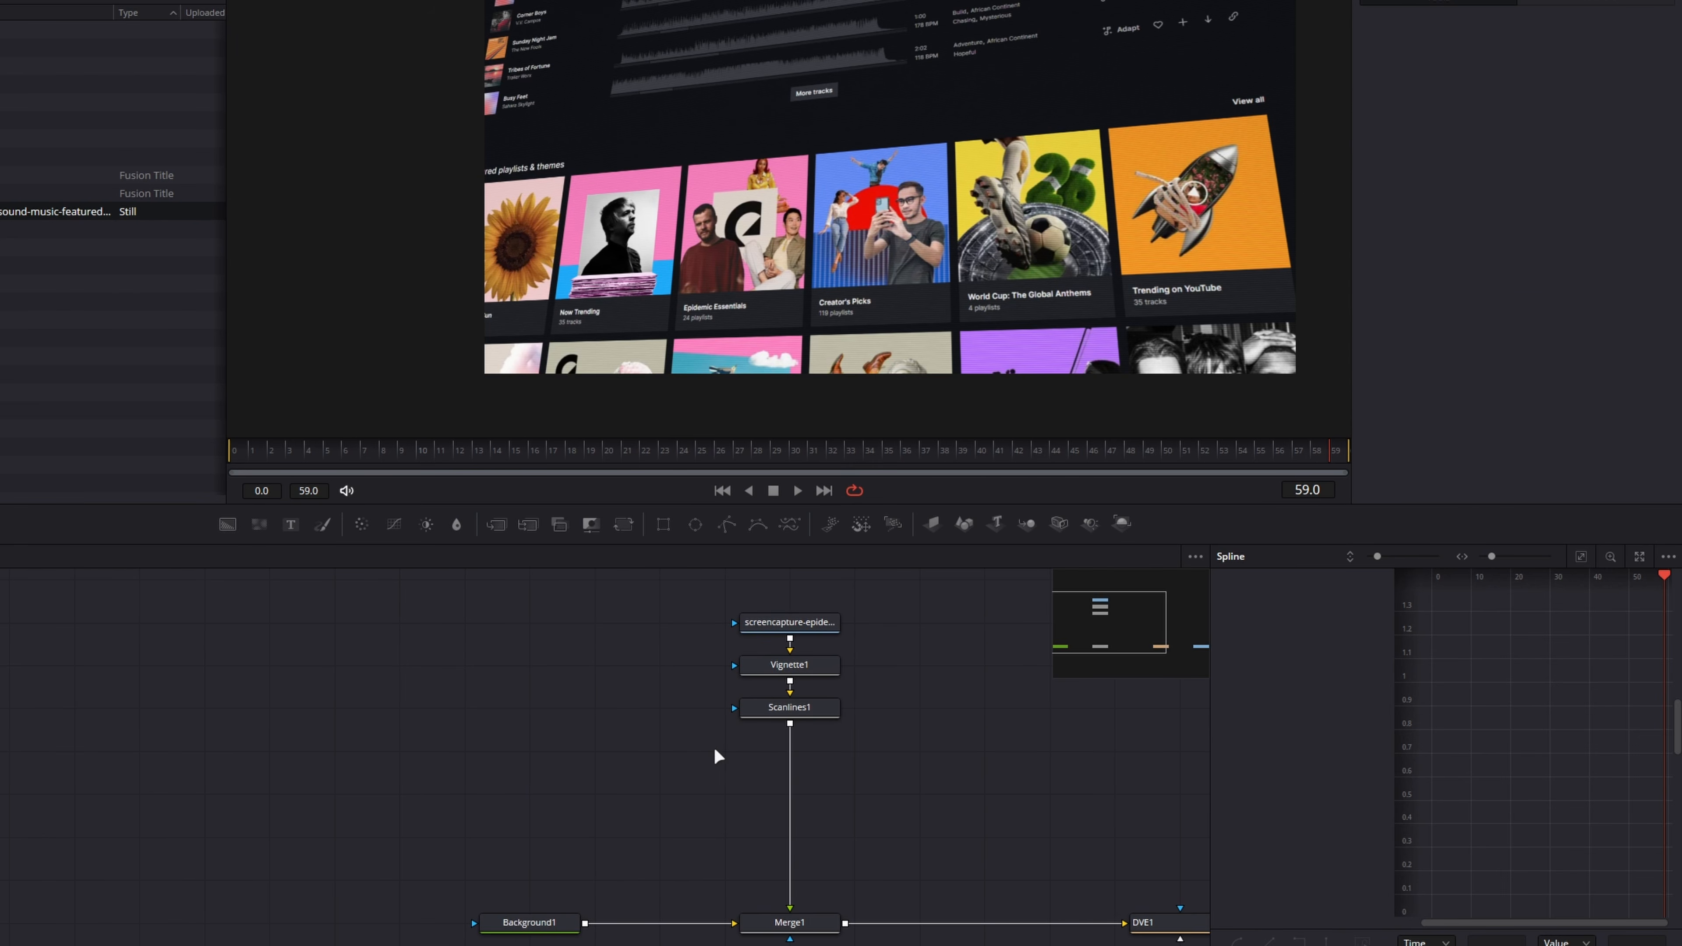
Paste the copied Scanlines1 as a linked instance and place it level with the original, to its right
drag(716, 750, 514, 739)
right_click(717, 701)
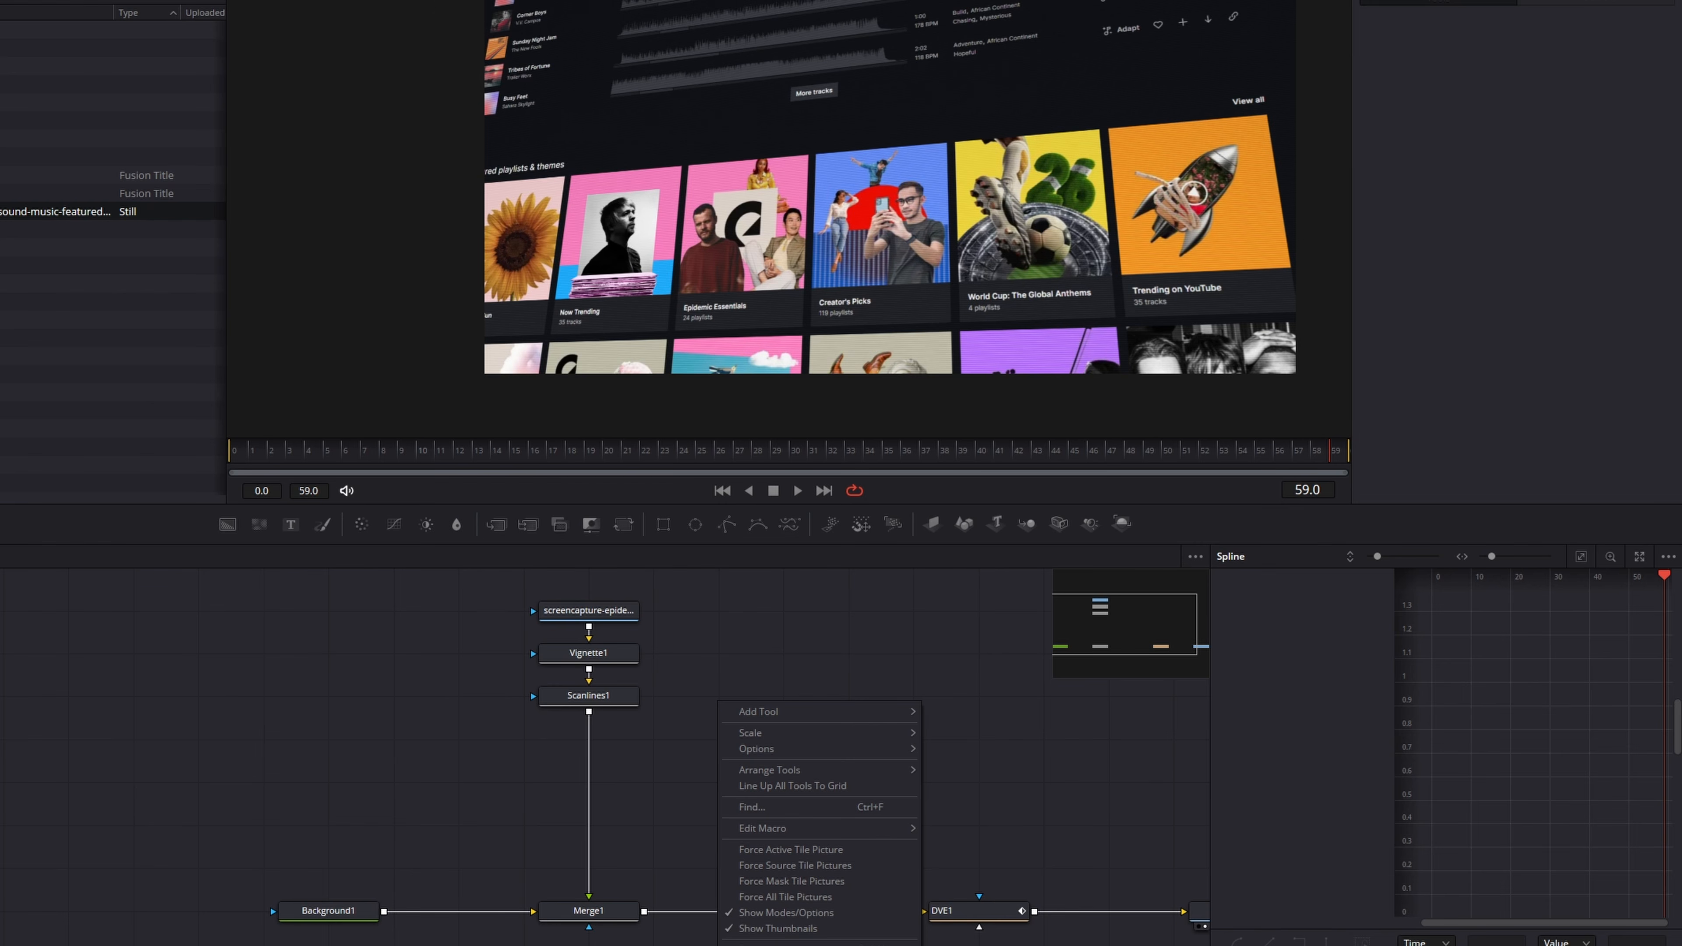
click(704, 725)
key(ctrl+shift+v)
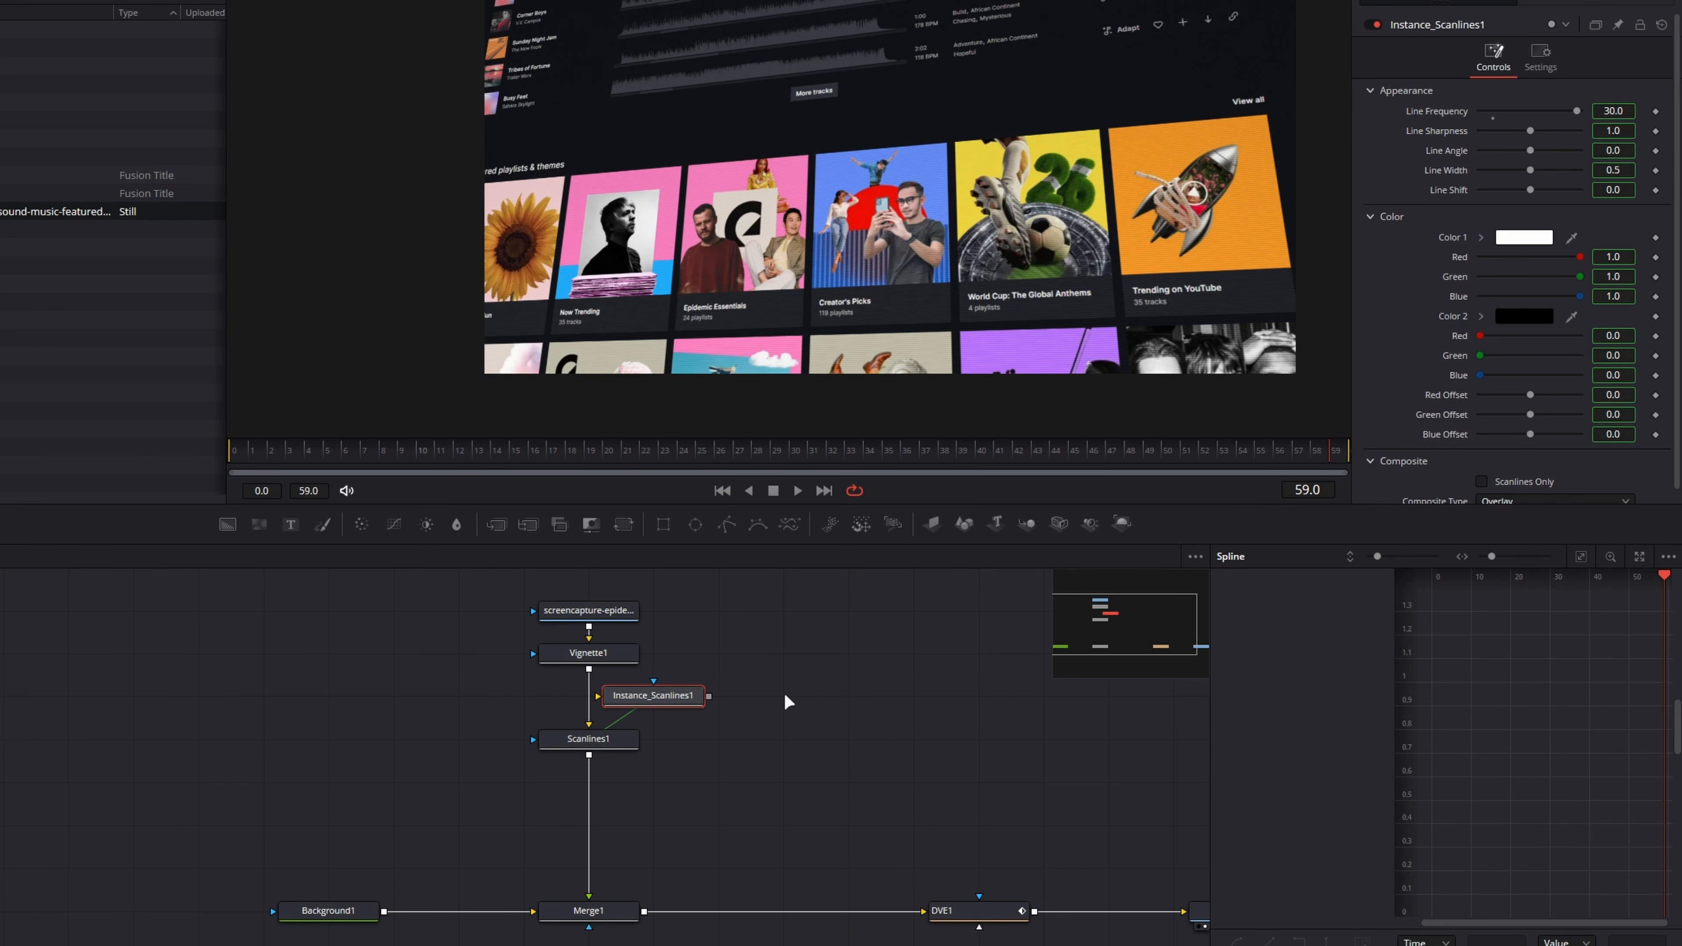
drag(659, 701, 771, 743)
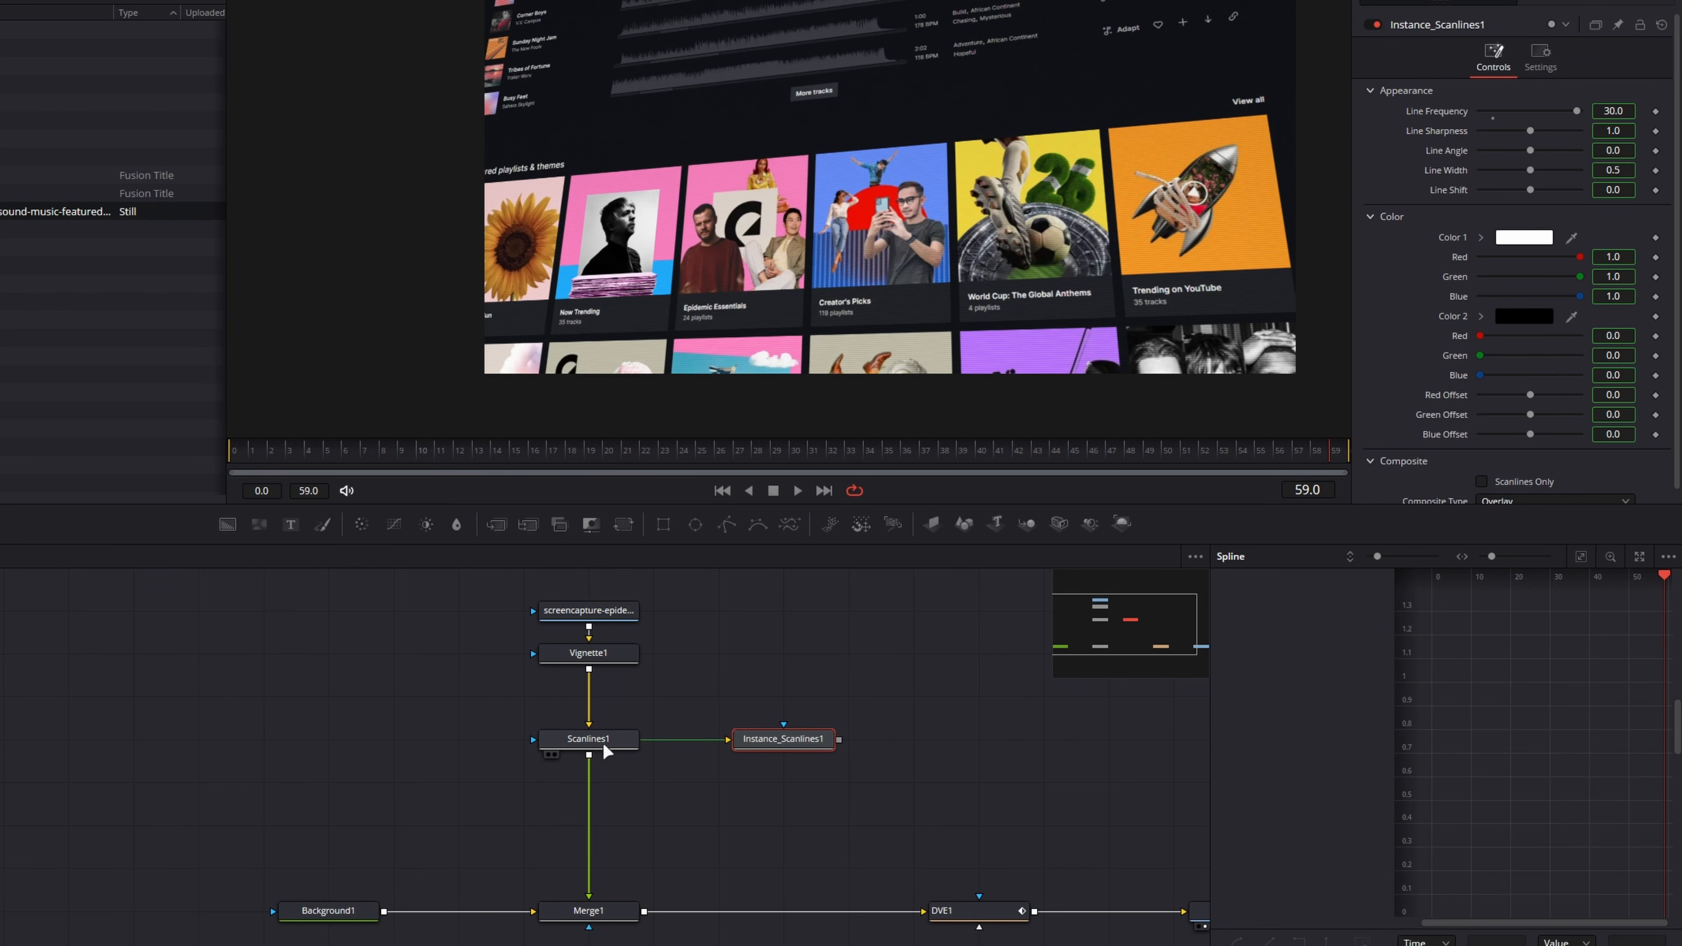
Move Scanlines1 up directly beneath Vignette1 and align Instance_Scanlines1 level with it
click(602, 741)
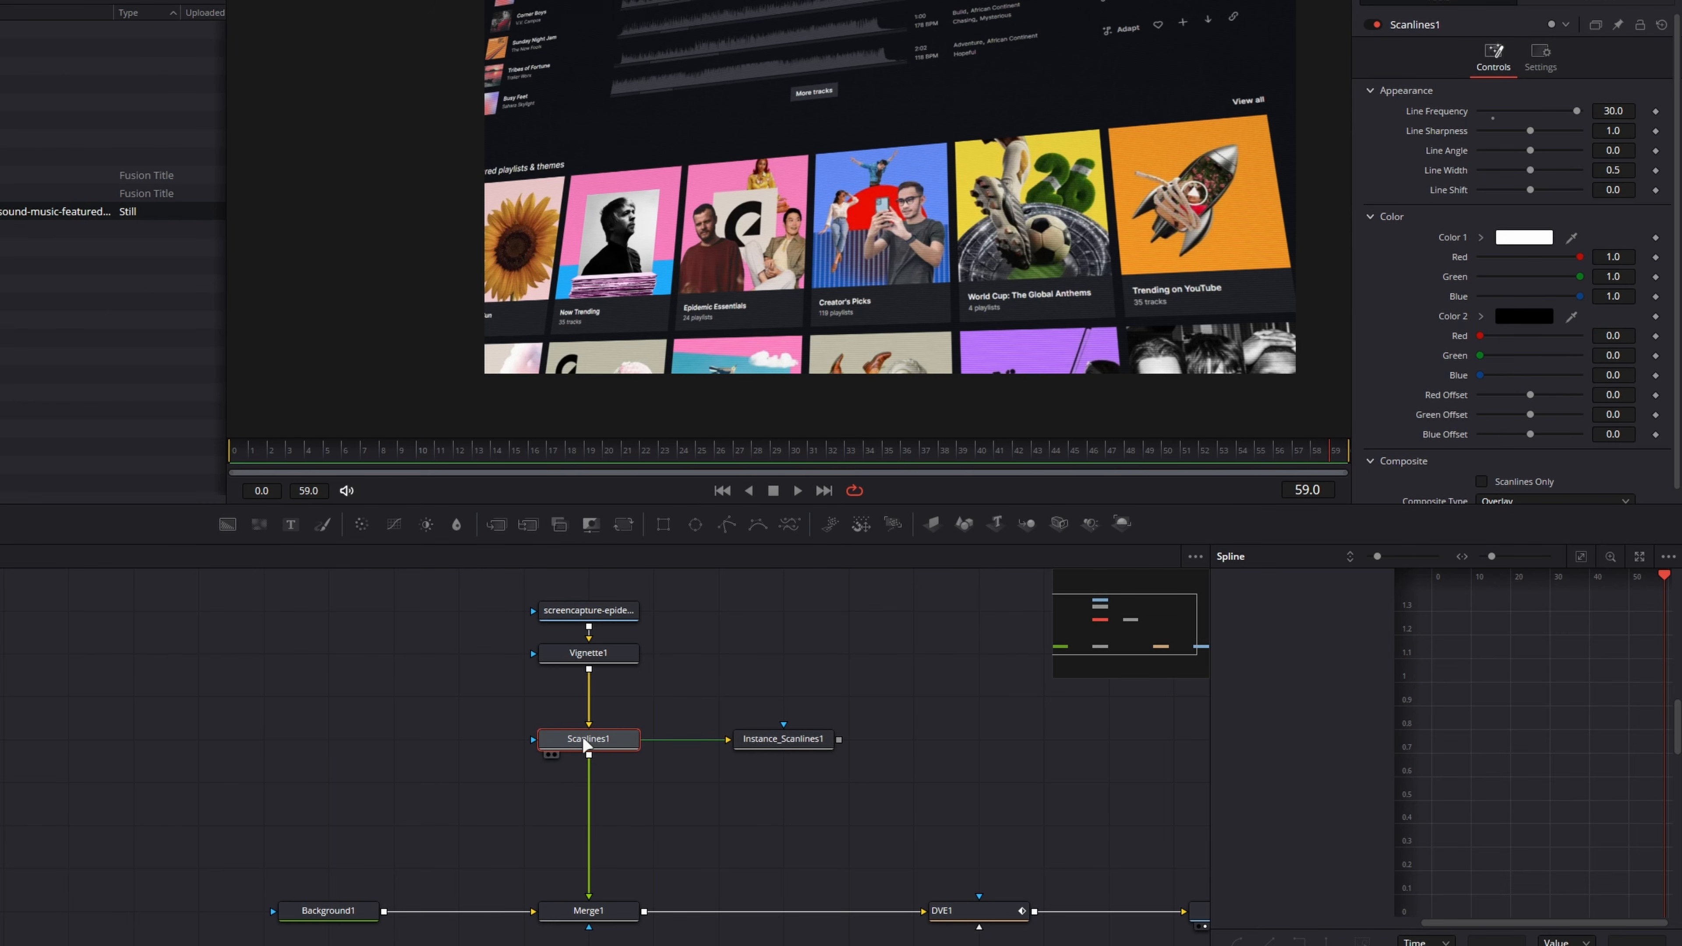
drag(586, 741, 586, 698)
drag(775, 736, 776, 693)
click(582, 697)
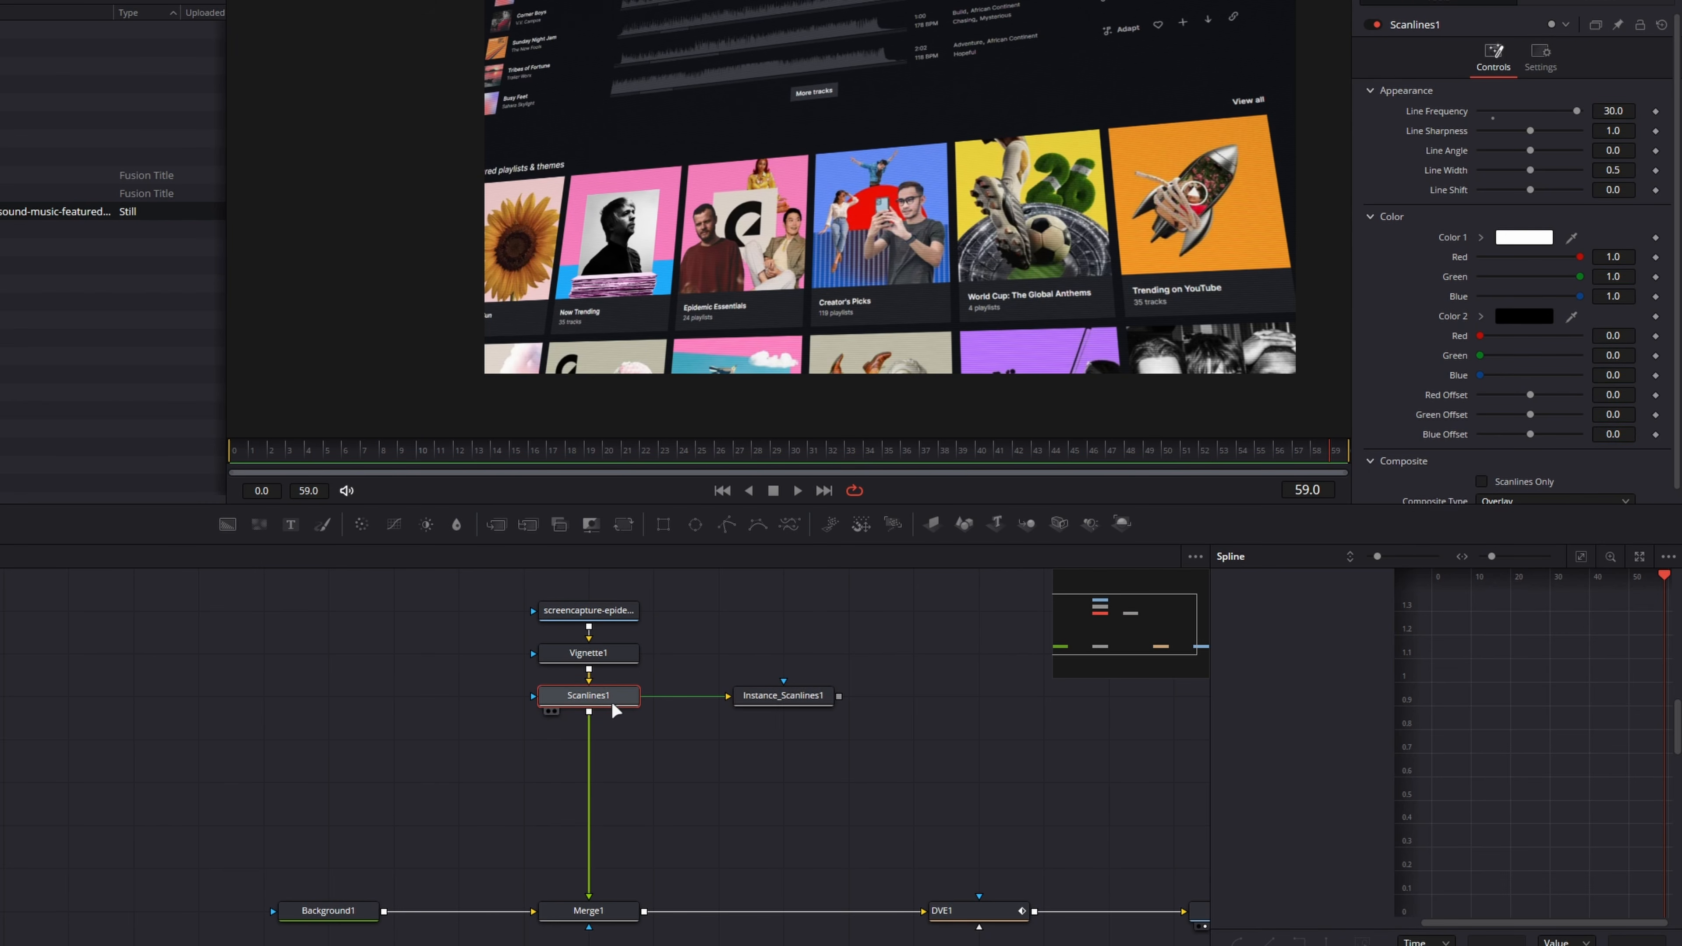
Try a Line Frequency of 12.92 on Instance_Scanlines1 and check the same setting on Scanlines1
click(779, 697)
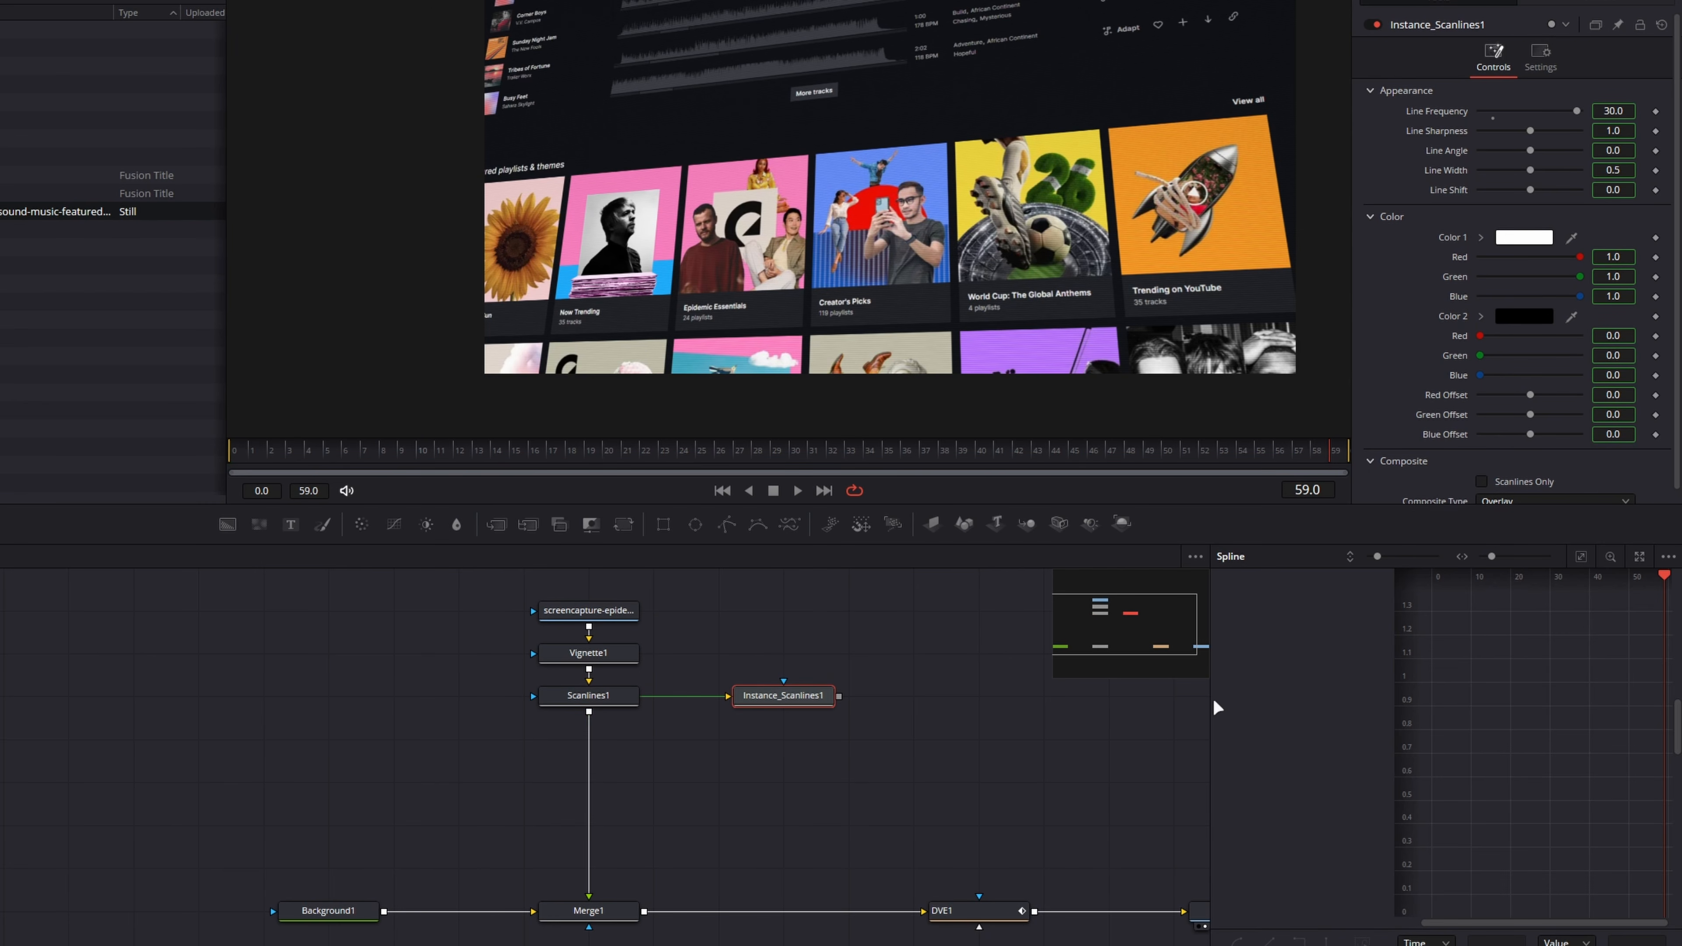
mouse_move(1628, 110)
mouse_down()
mouse_move(1580, 109)
mouse_move(1610, 111)
mouse_up()
scroll(836, 270, up, 5)
click(596, 693)
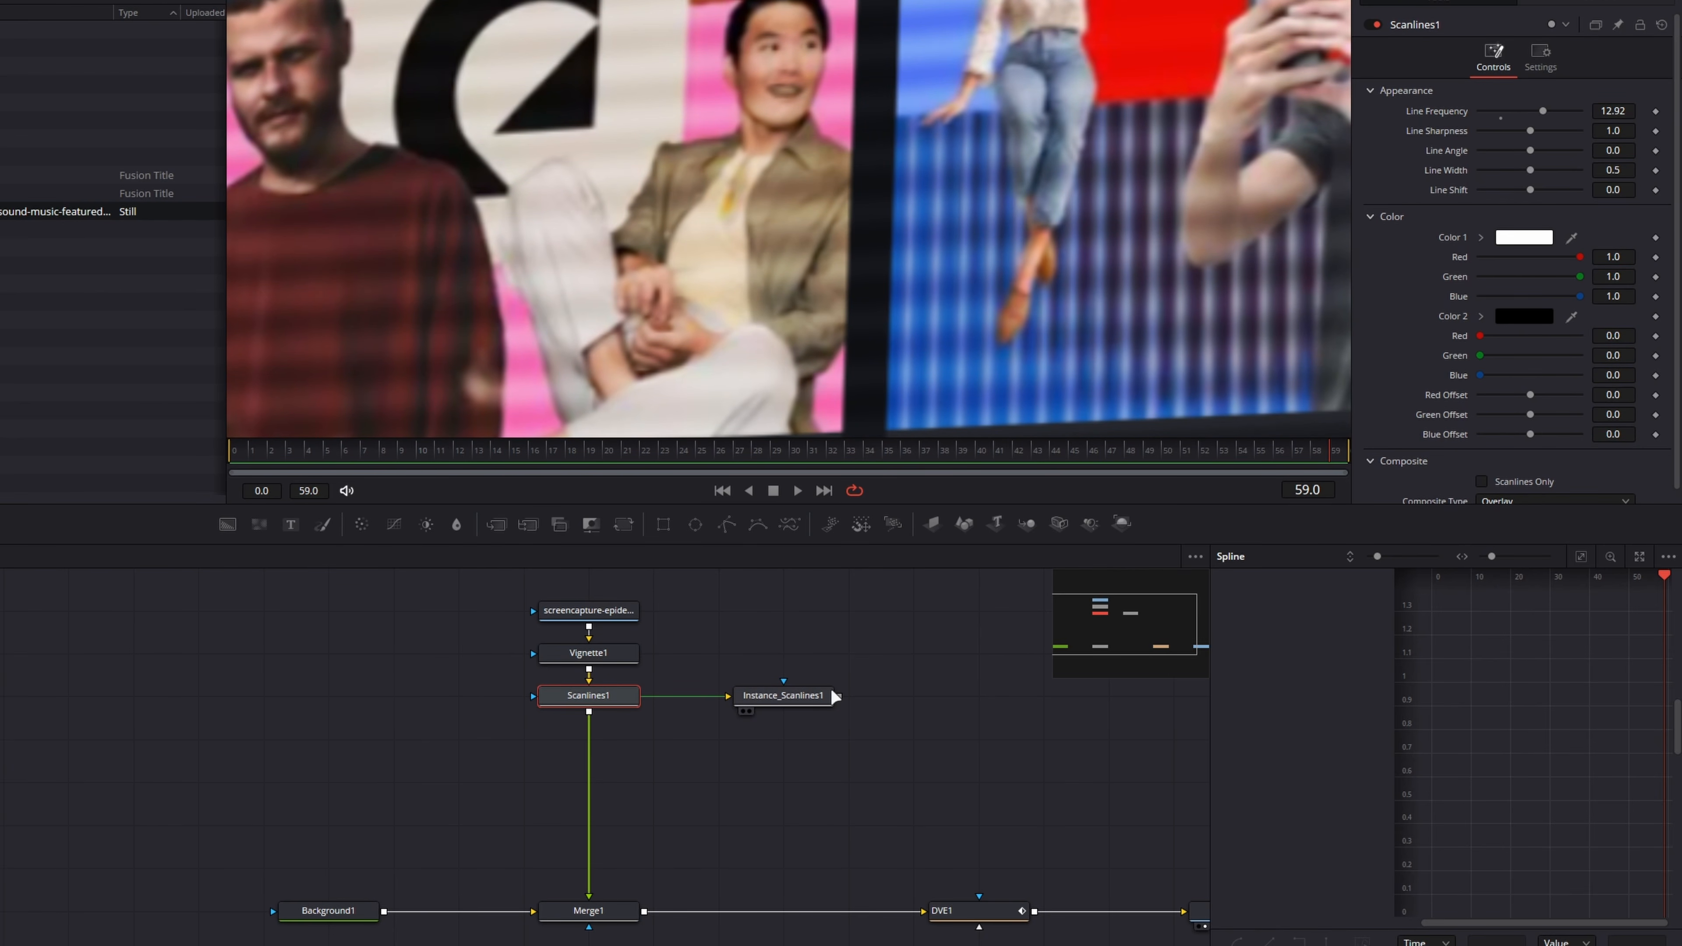
Set the Line Frequency of Instance_Scanlines1 to 30
click(773, 702)
double_click(1614, 111)
text(30)
key(Tab)
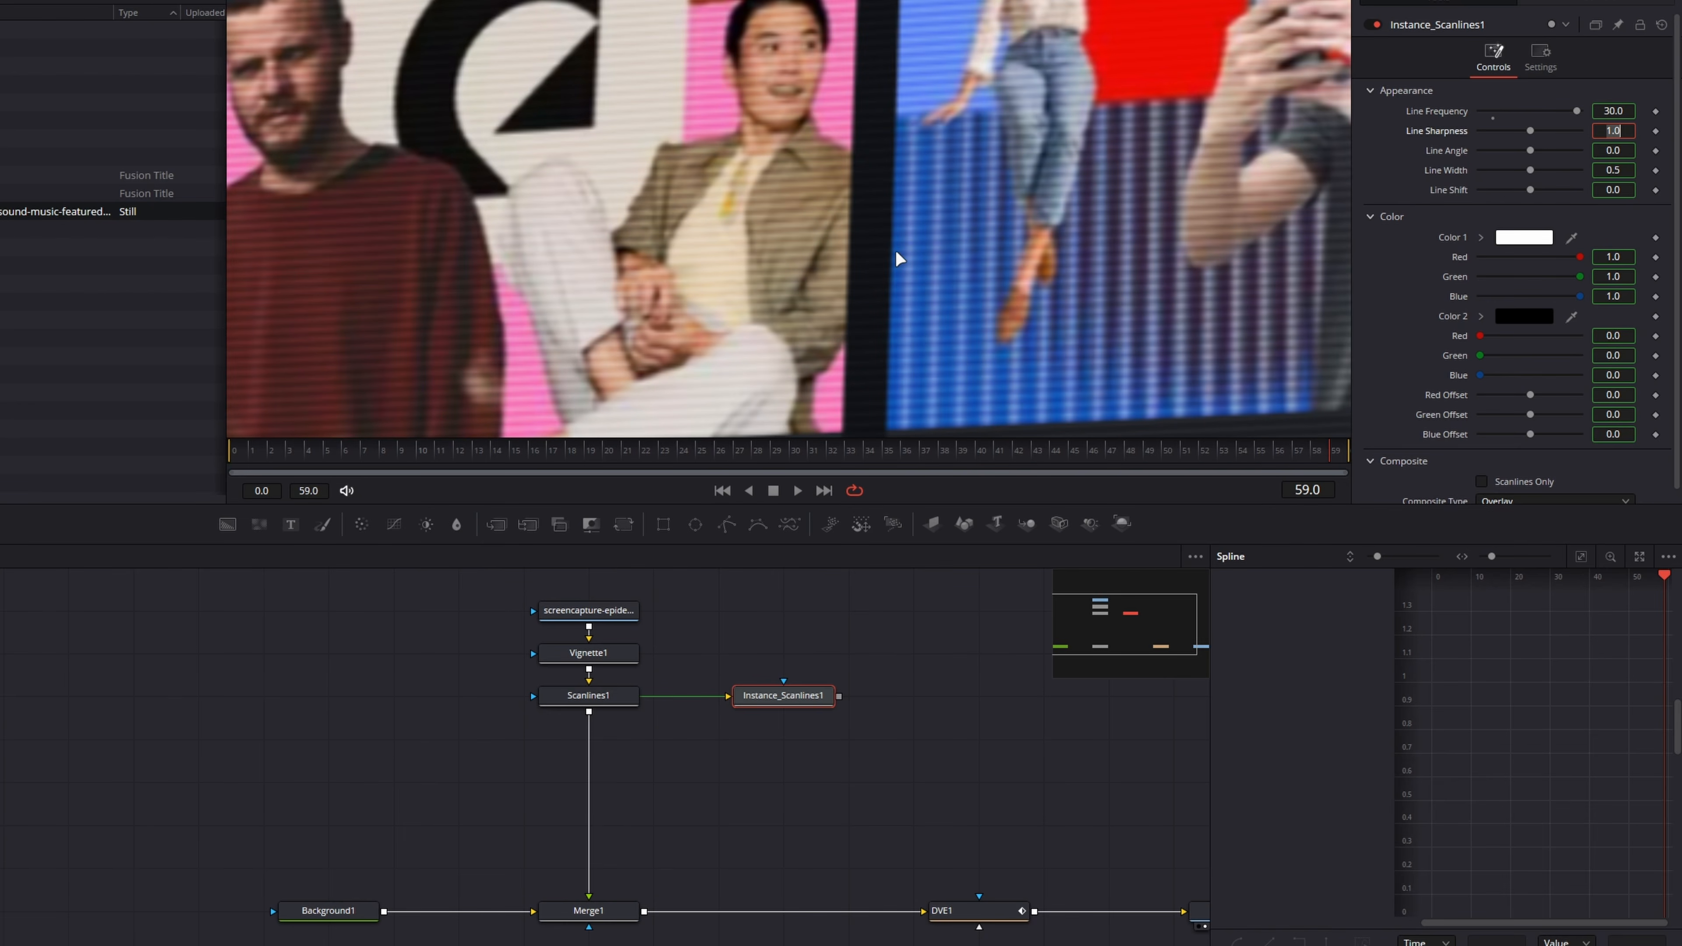
scroll(865, 270, down, 3)
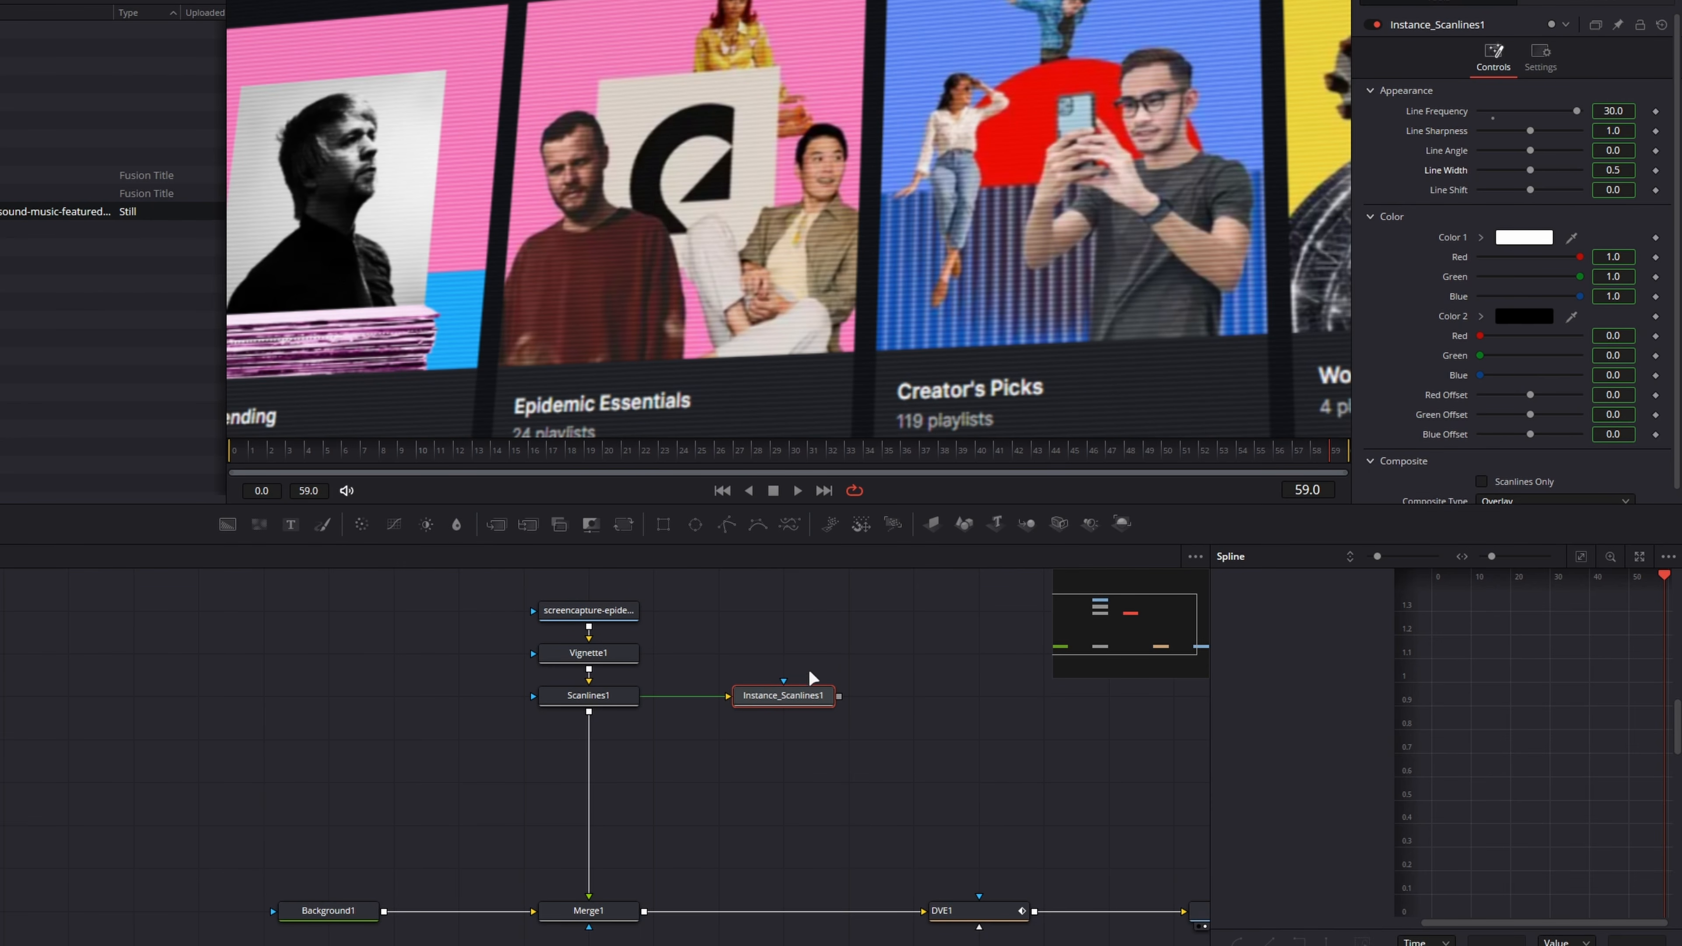
Insert Instance_Scanlines1 between Scanlines1 and Merge1, and deinstance its Line Angle parameter
drag(792, 696, 589, 747)
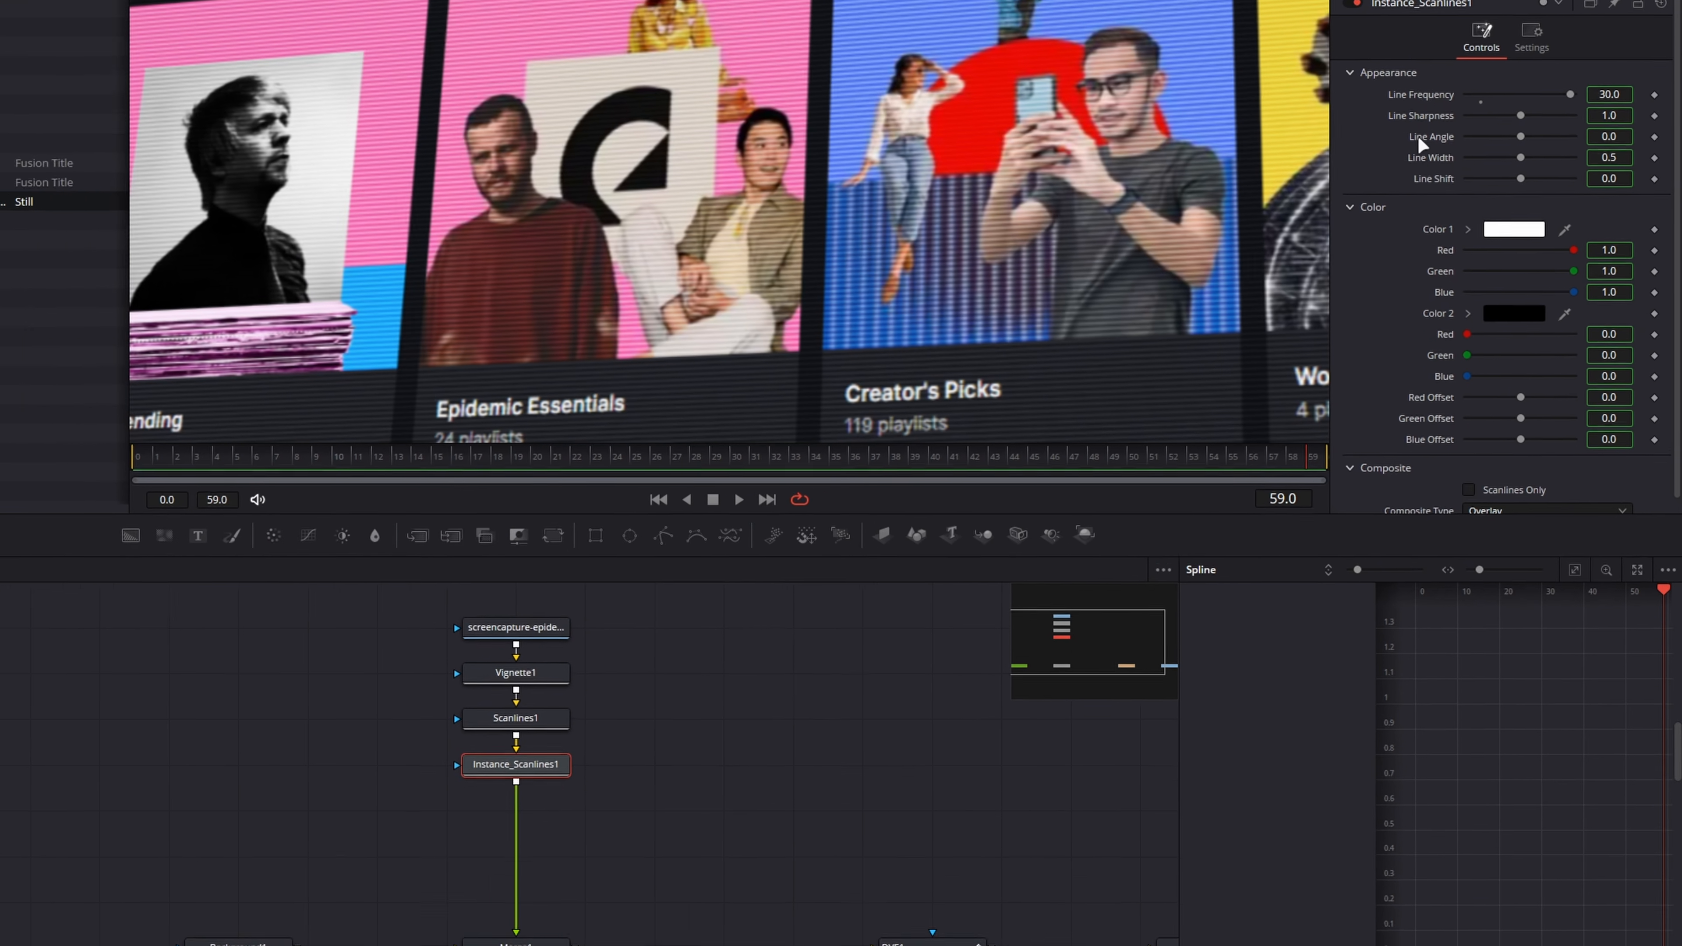
right_click(1441, 149)
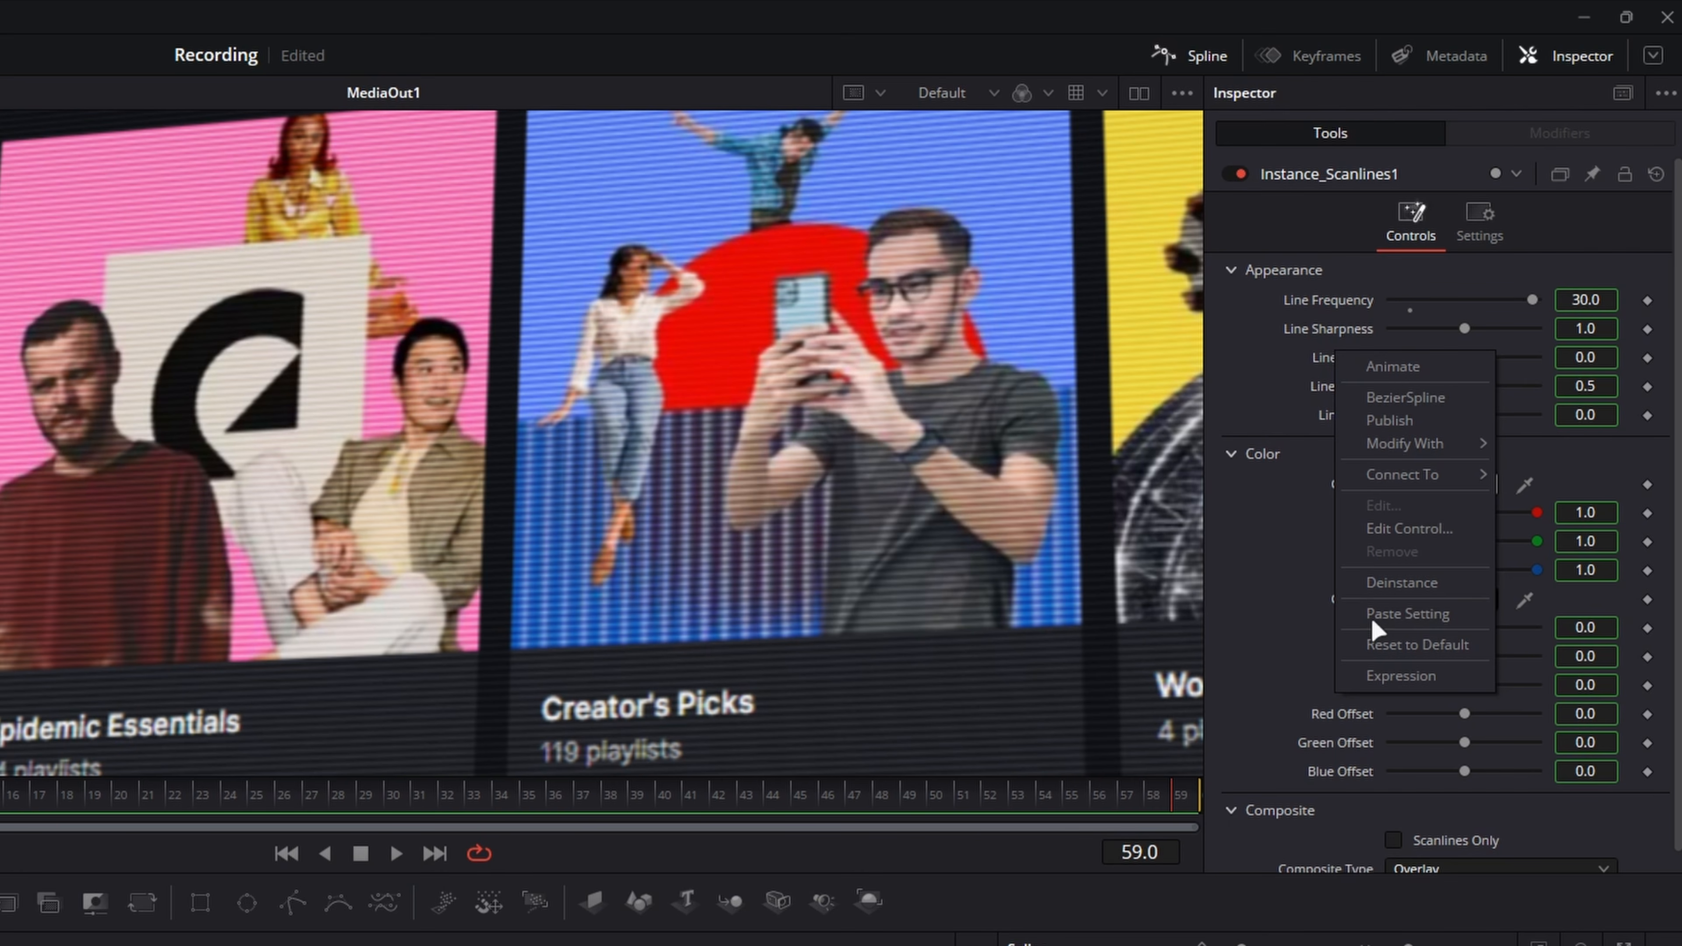
click(1411, 584)
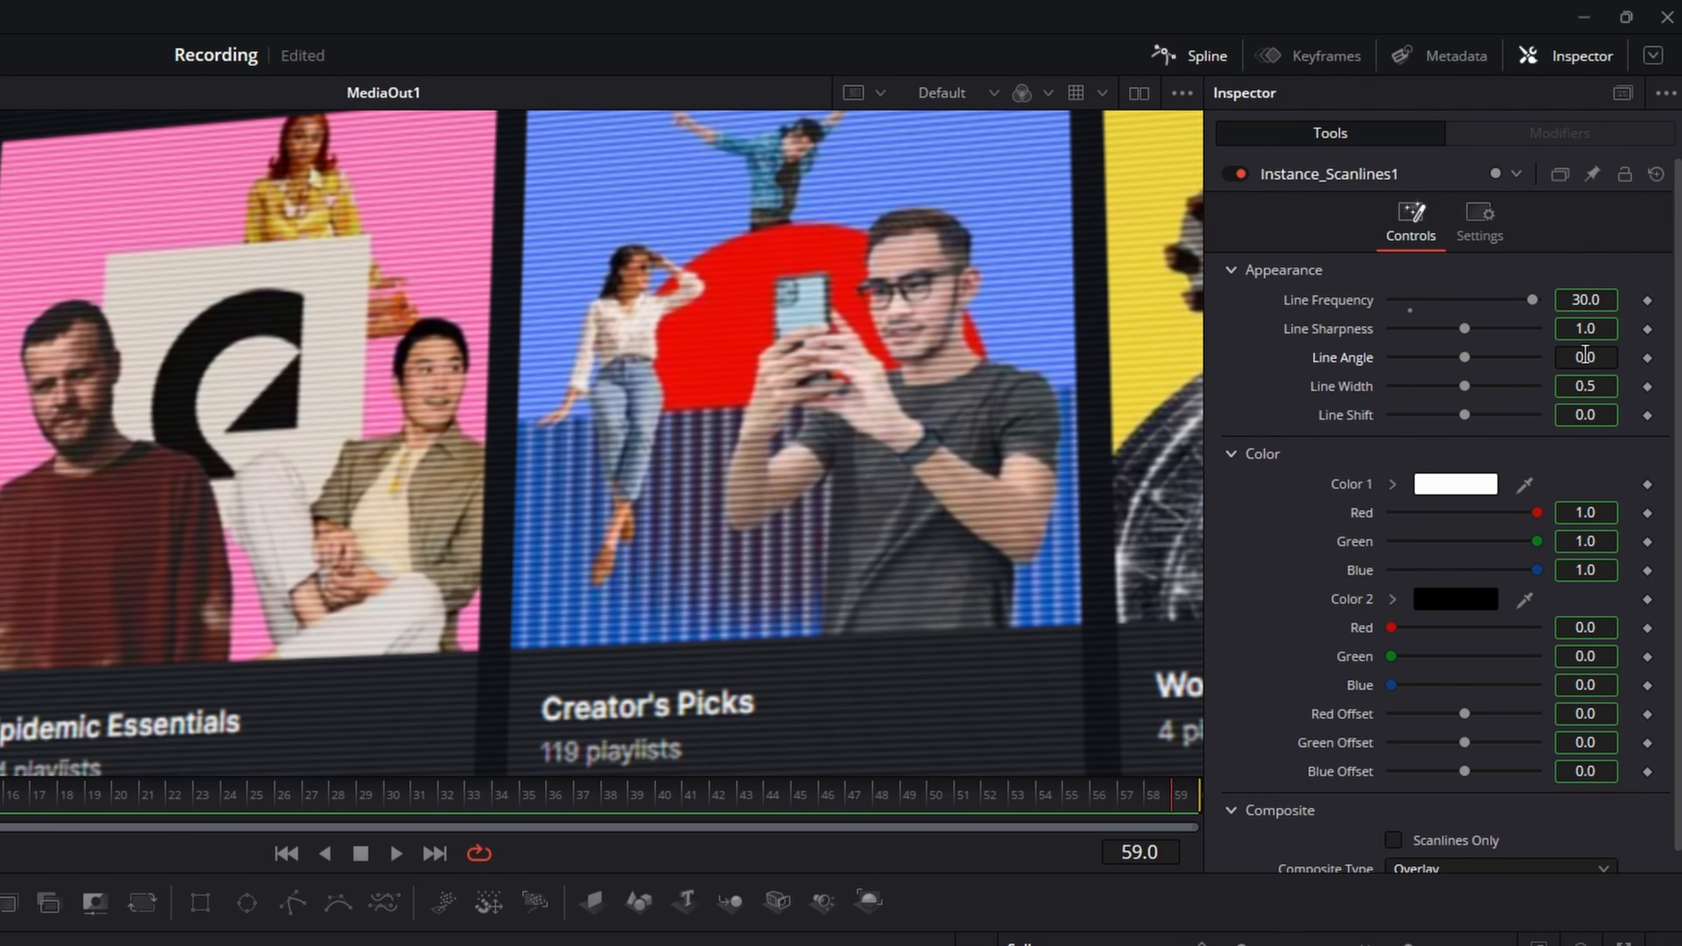
Set the Line Angle of Instance_Scanlines1 to 90 and inspect the crossing lines up close
click(1586, 357)
text(90)
key(Tab)
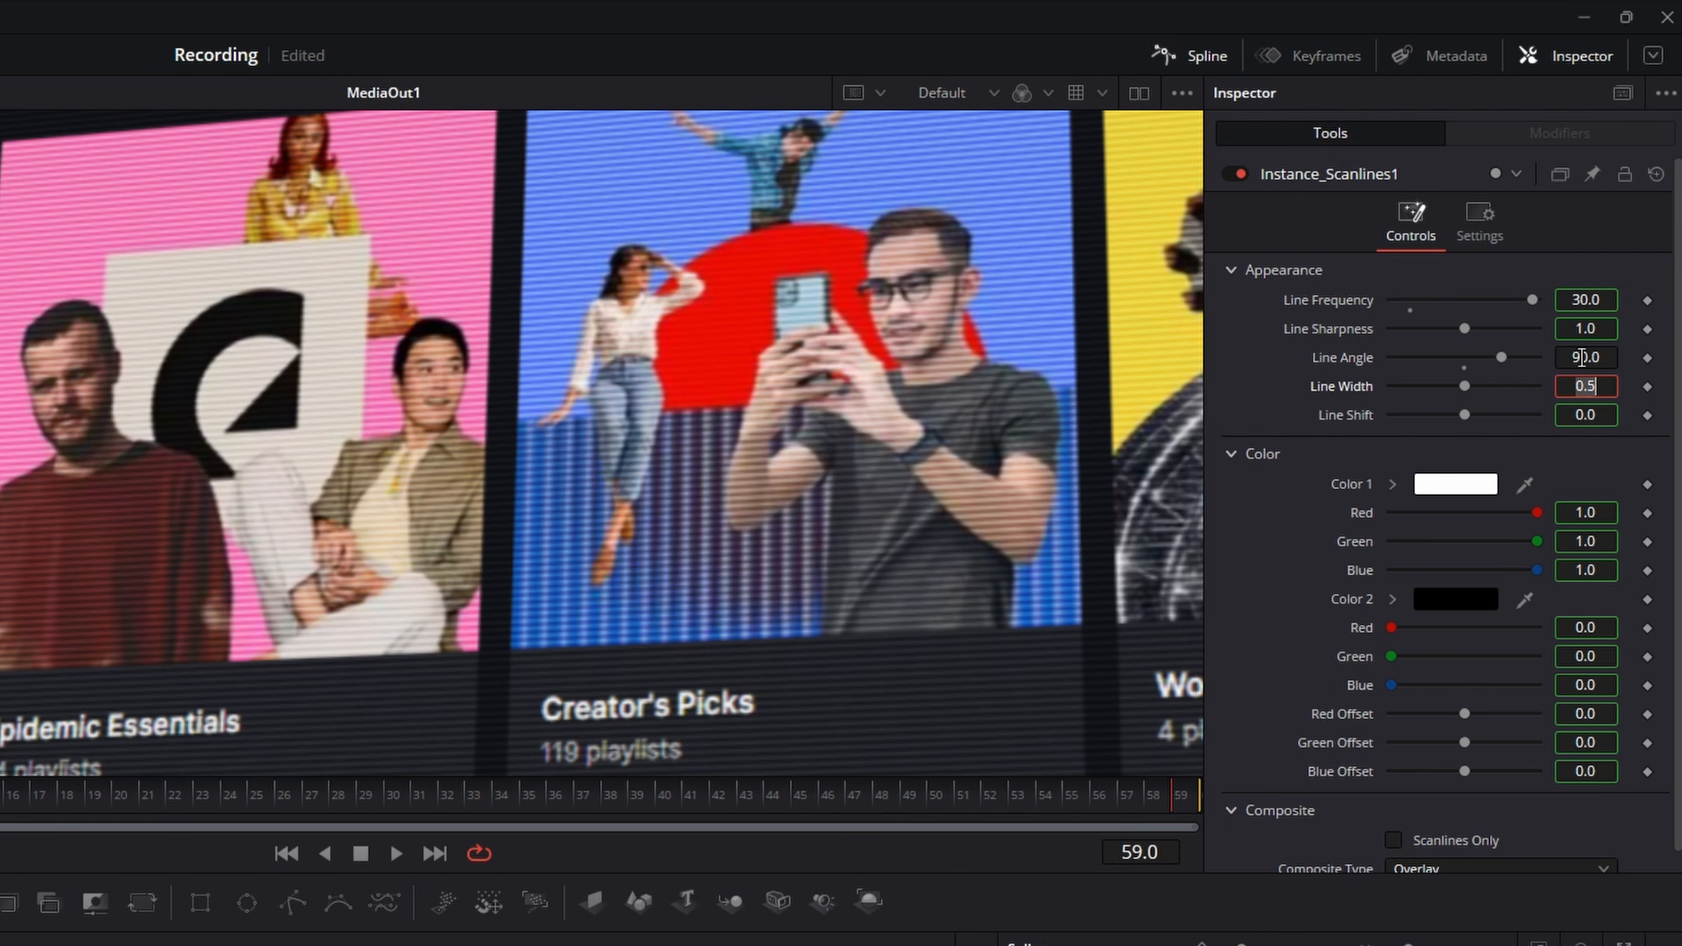
scroll(523, 356, up, 5)
scroll(215, 429, down, 2)
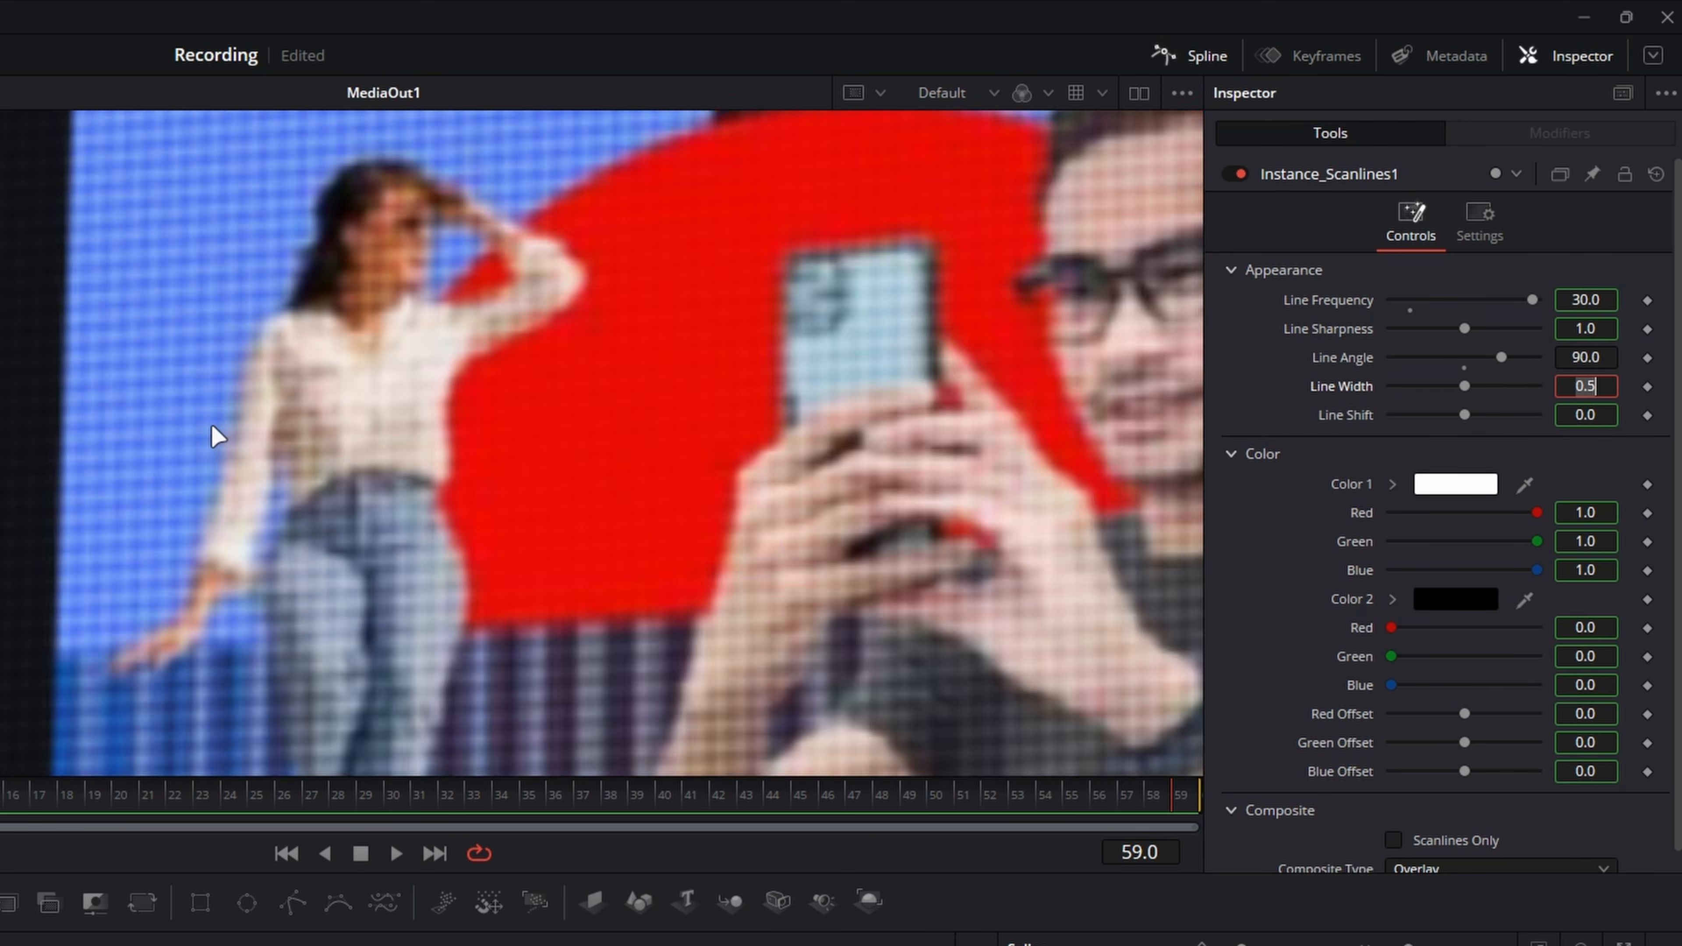
scroll(215, 434, down, 3)
scroll(199, 267, up, 4)
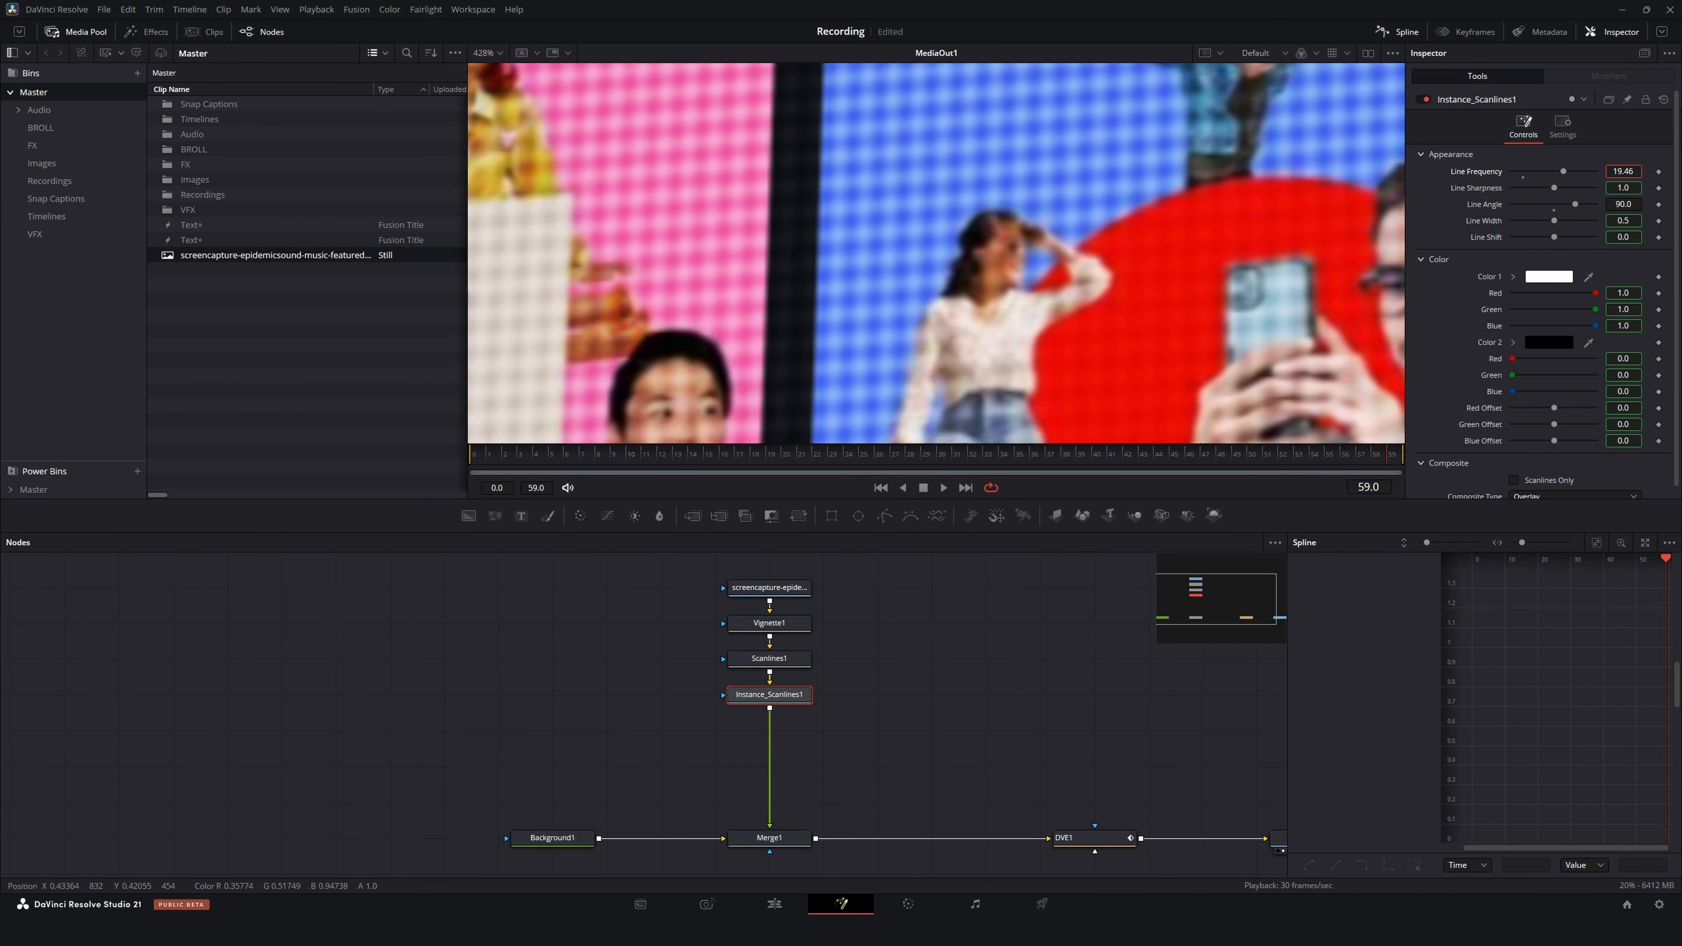
Return the Line Frequency of Instance_Scanlines1 to 30 and fit the image in the viewer
mouse_move(1564, 172)
mouse_down()
mouse_move(1580, 171)
mouse_move(1547, 172)
mouse_move(1596, 171)
mouse_up()
double_click(1625, 170)
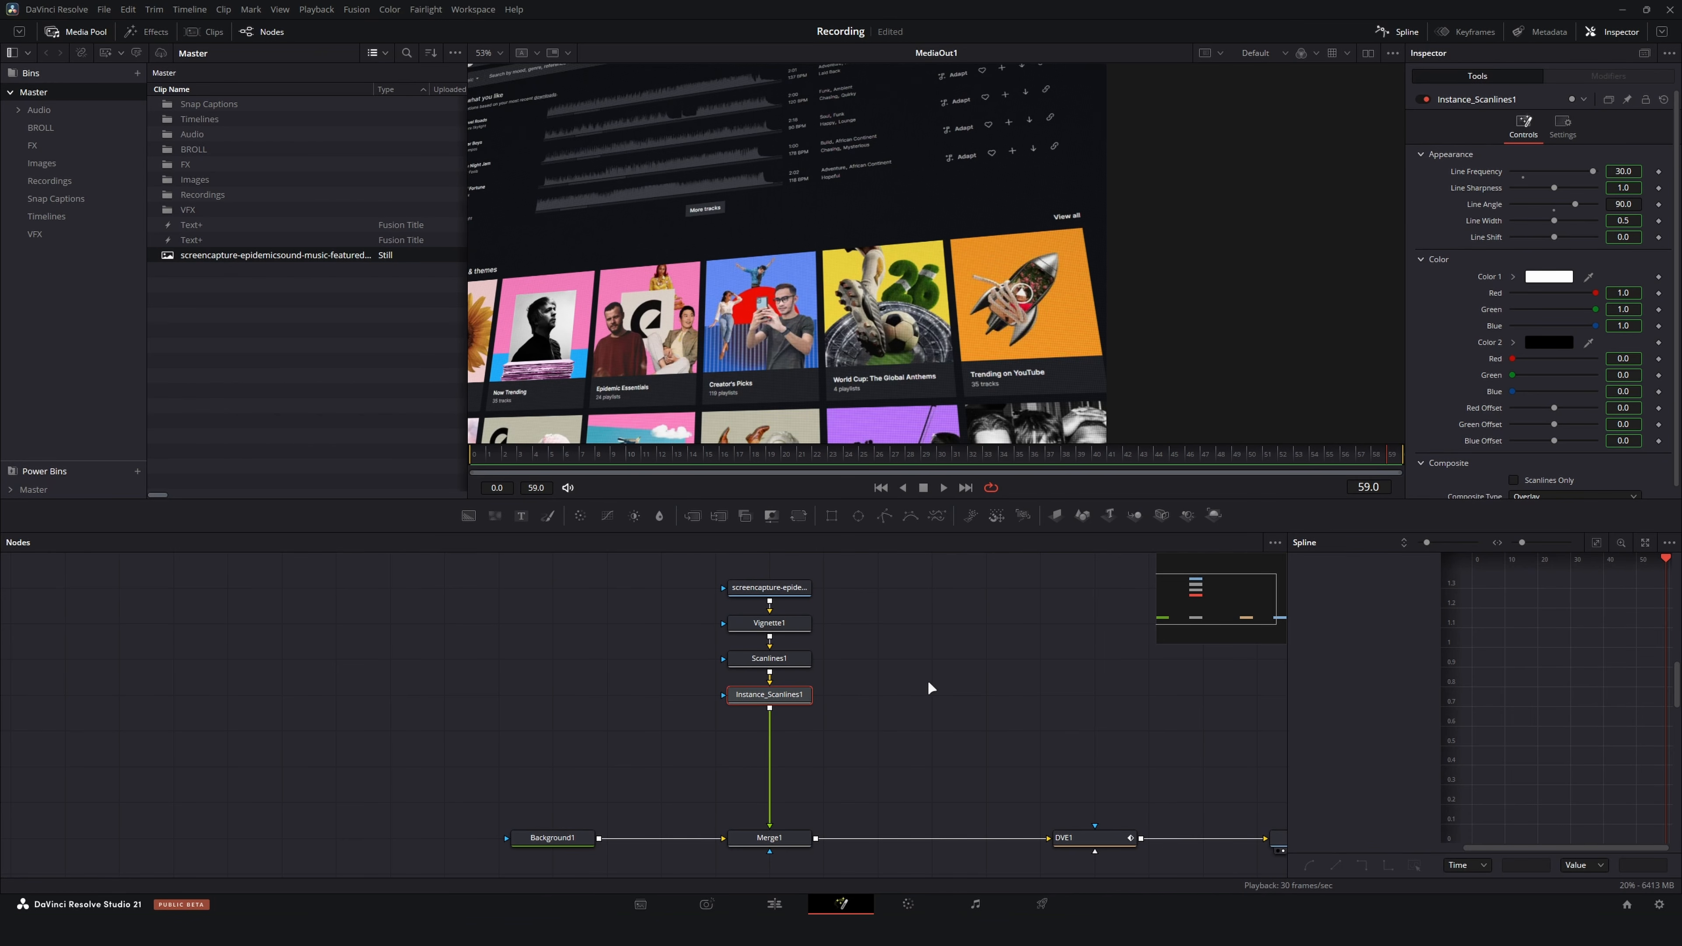
click(496, 53)
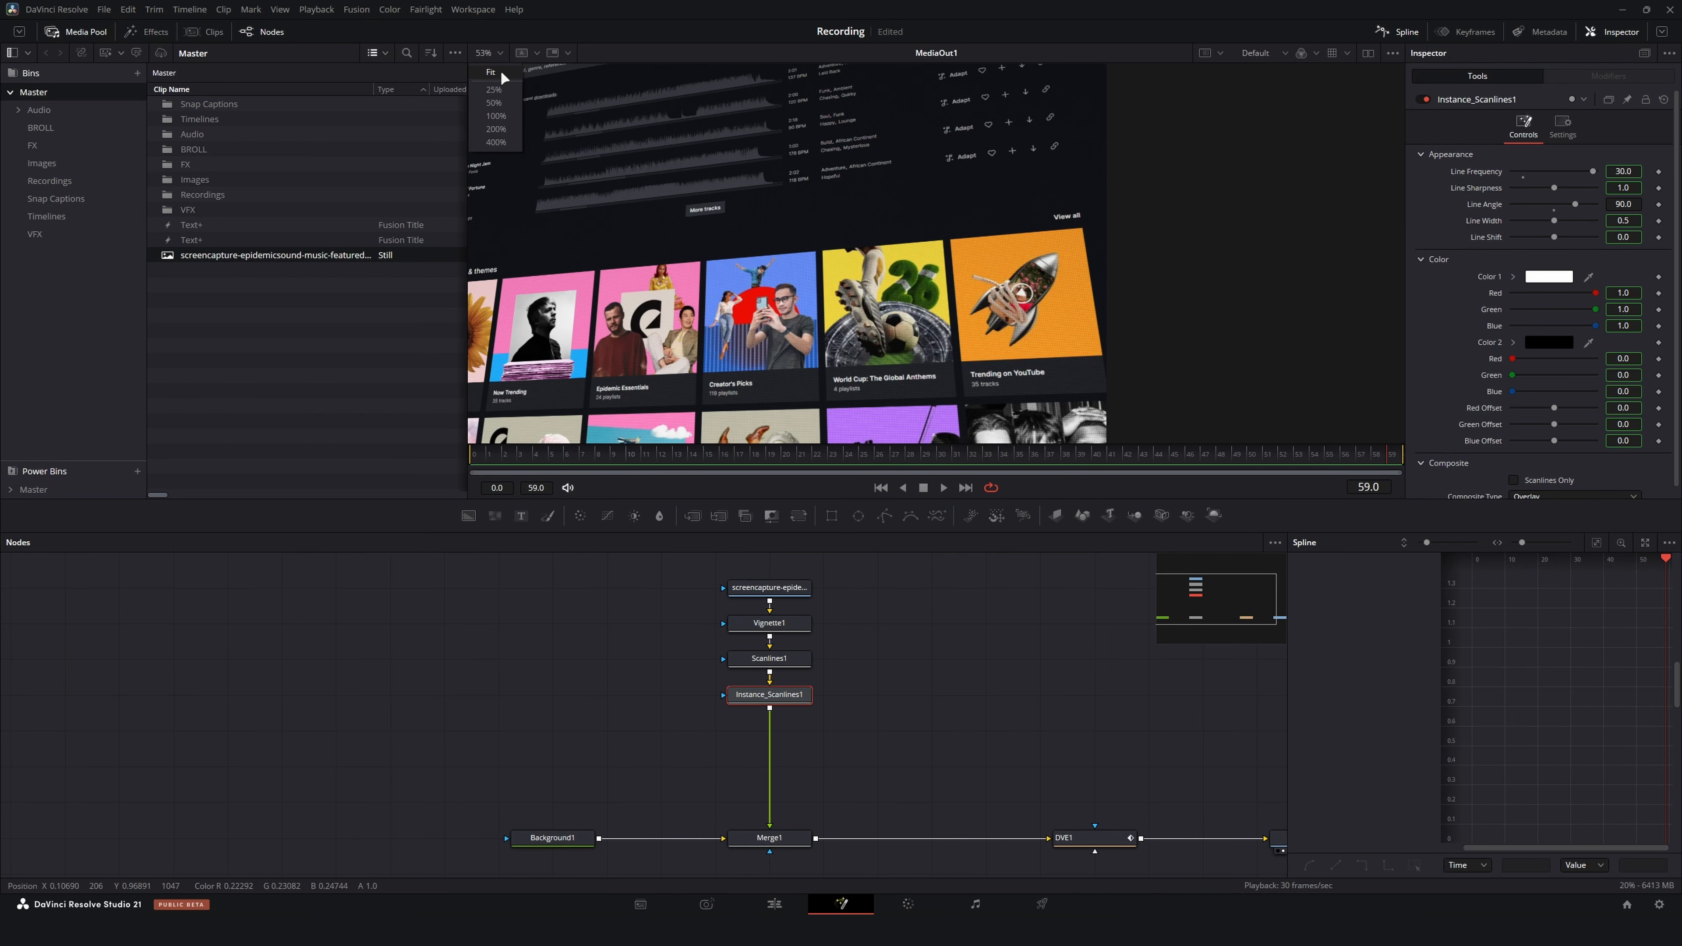
click(499, 73)
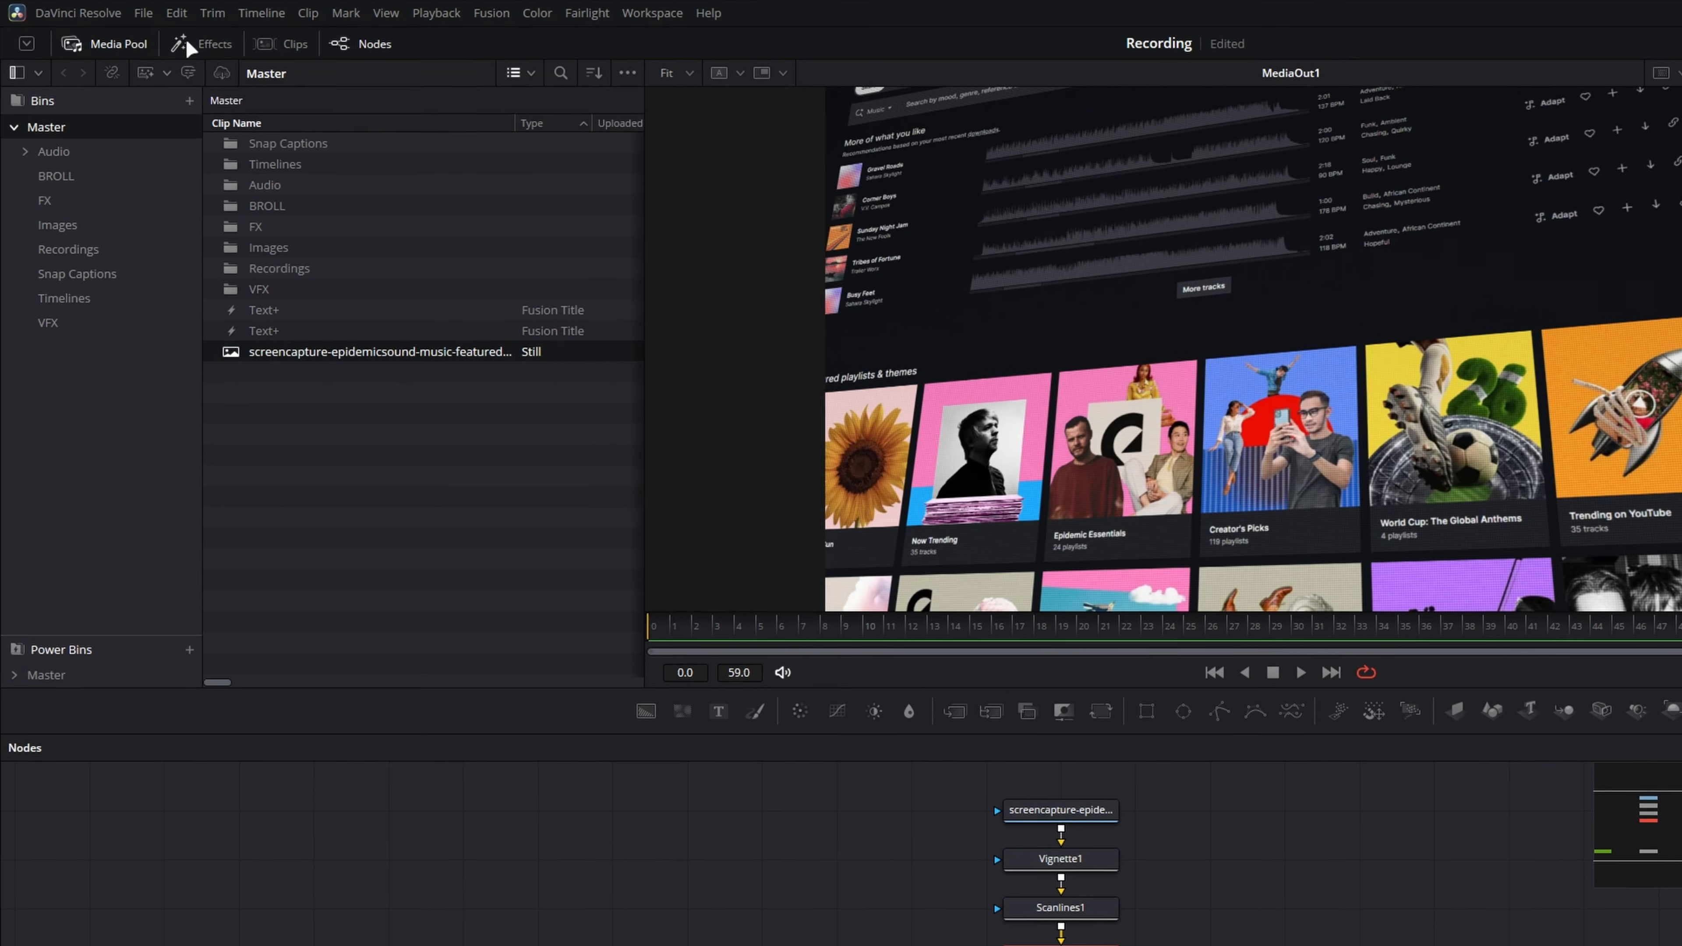
Search the effect templates for "chromat" and add Chromatic Aberration after Instance_Scanlines1
click(187, 41)
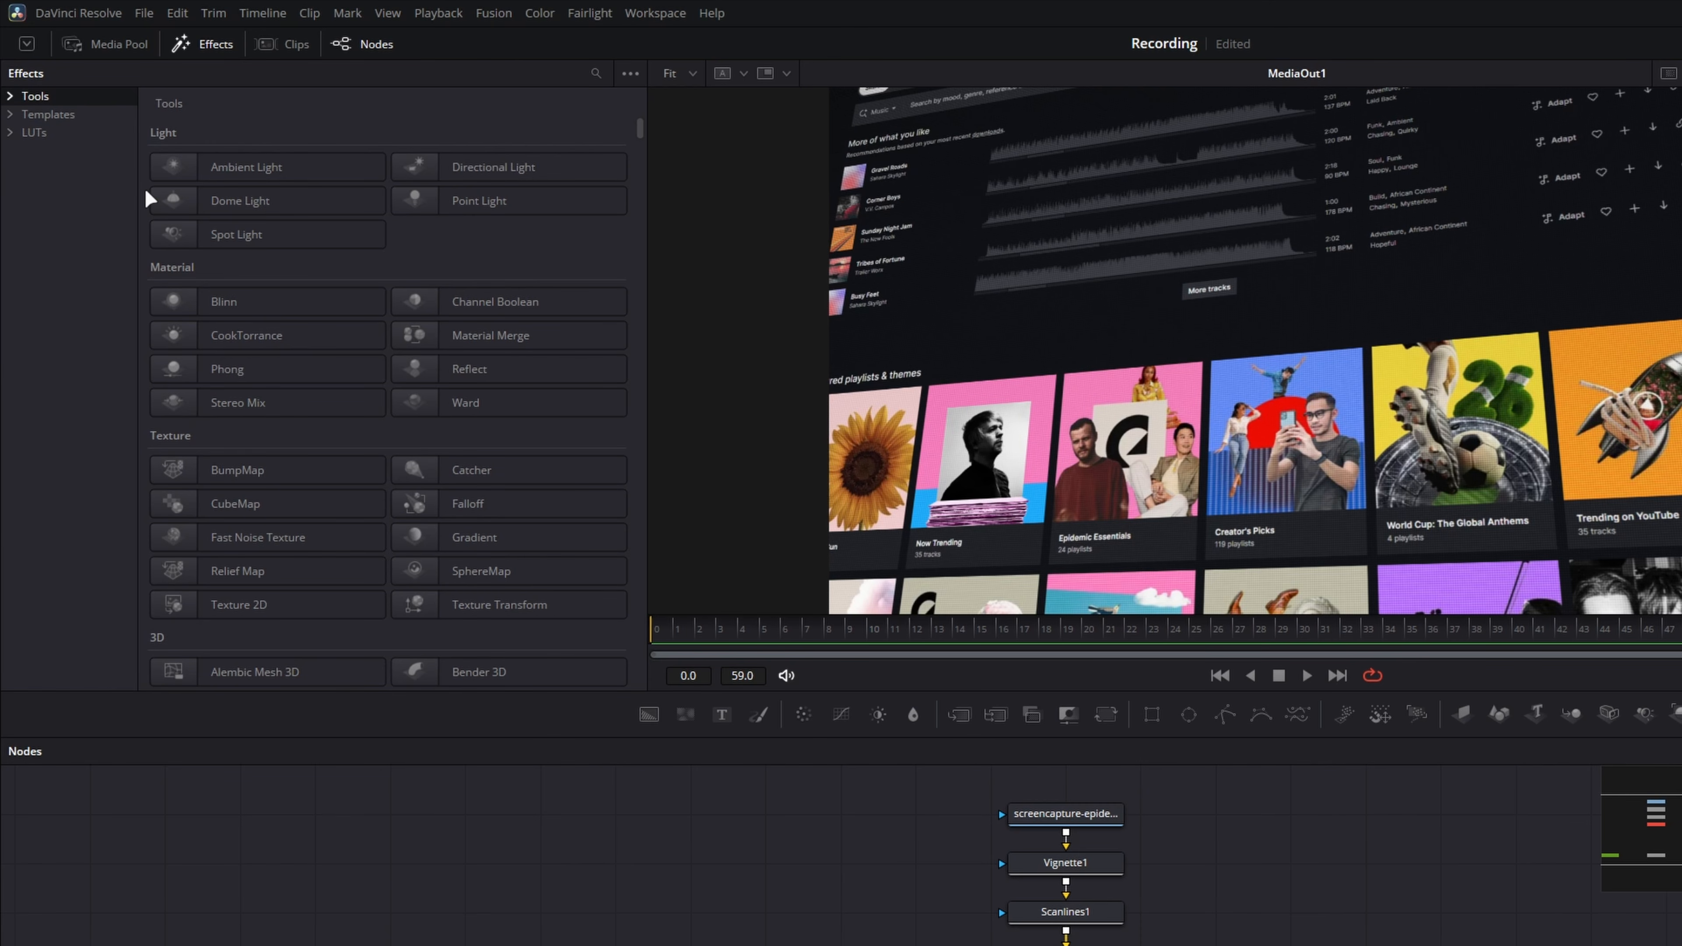
click(47, 114)
click(596, 73)
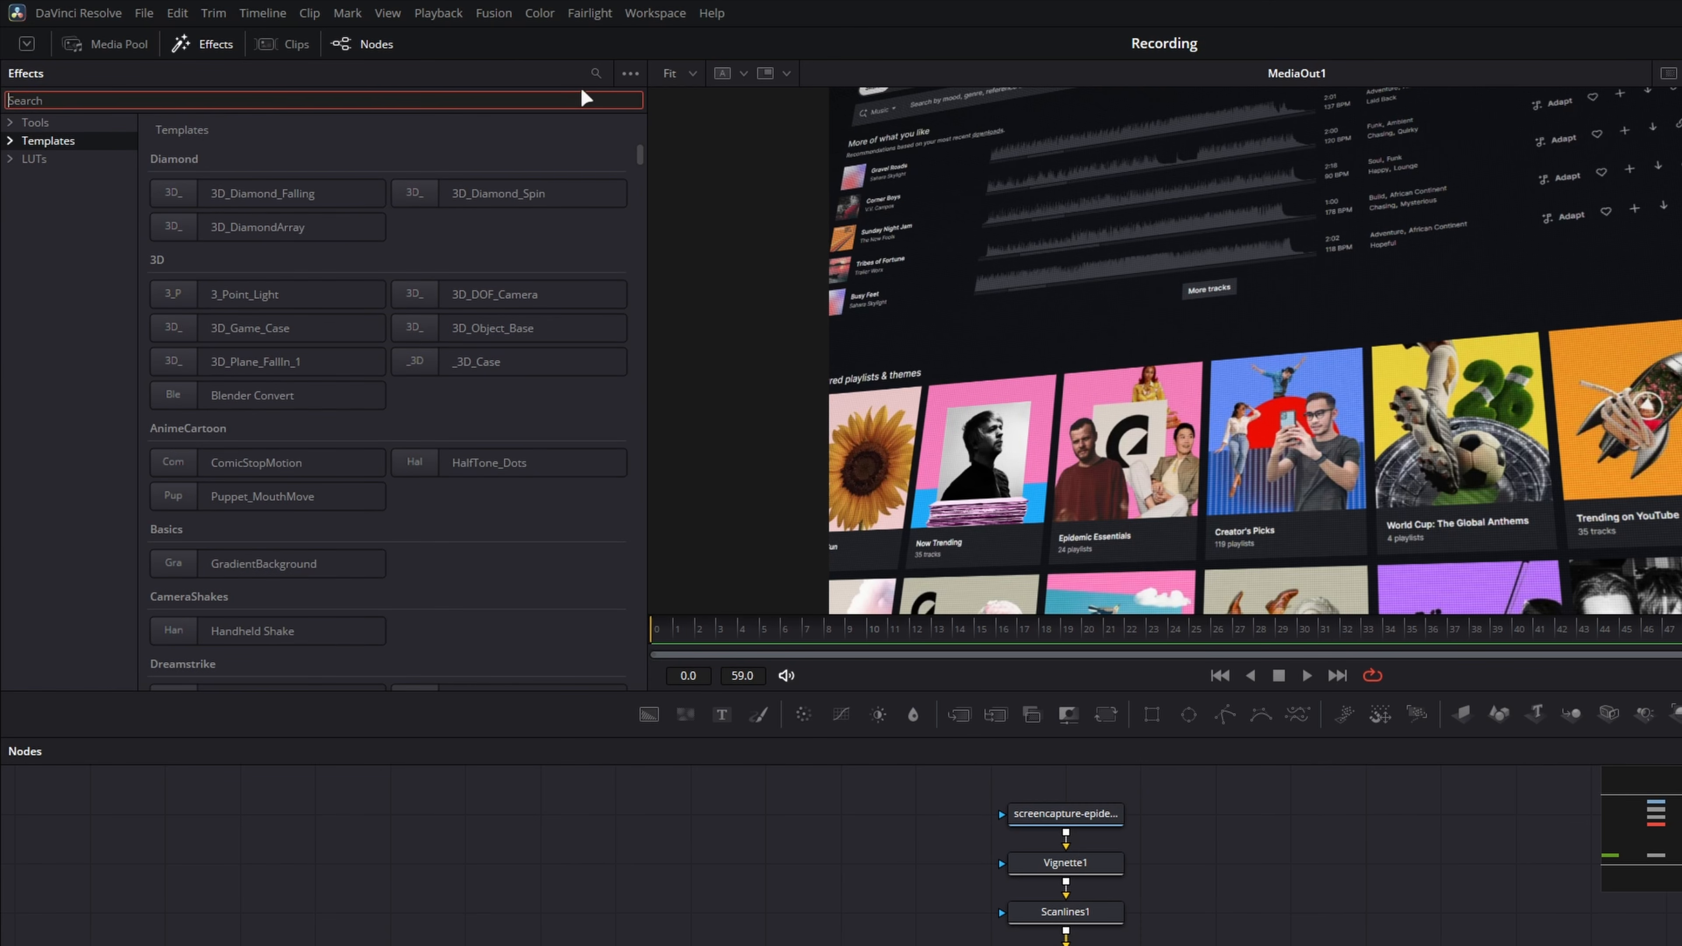
text(chromat)
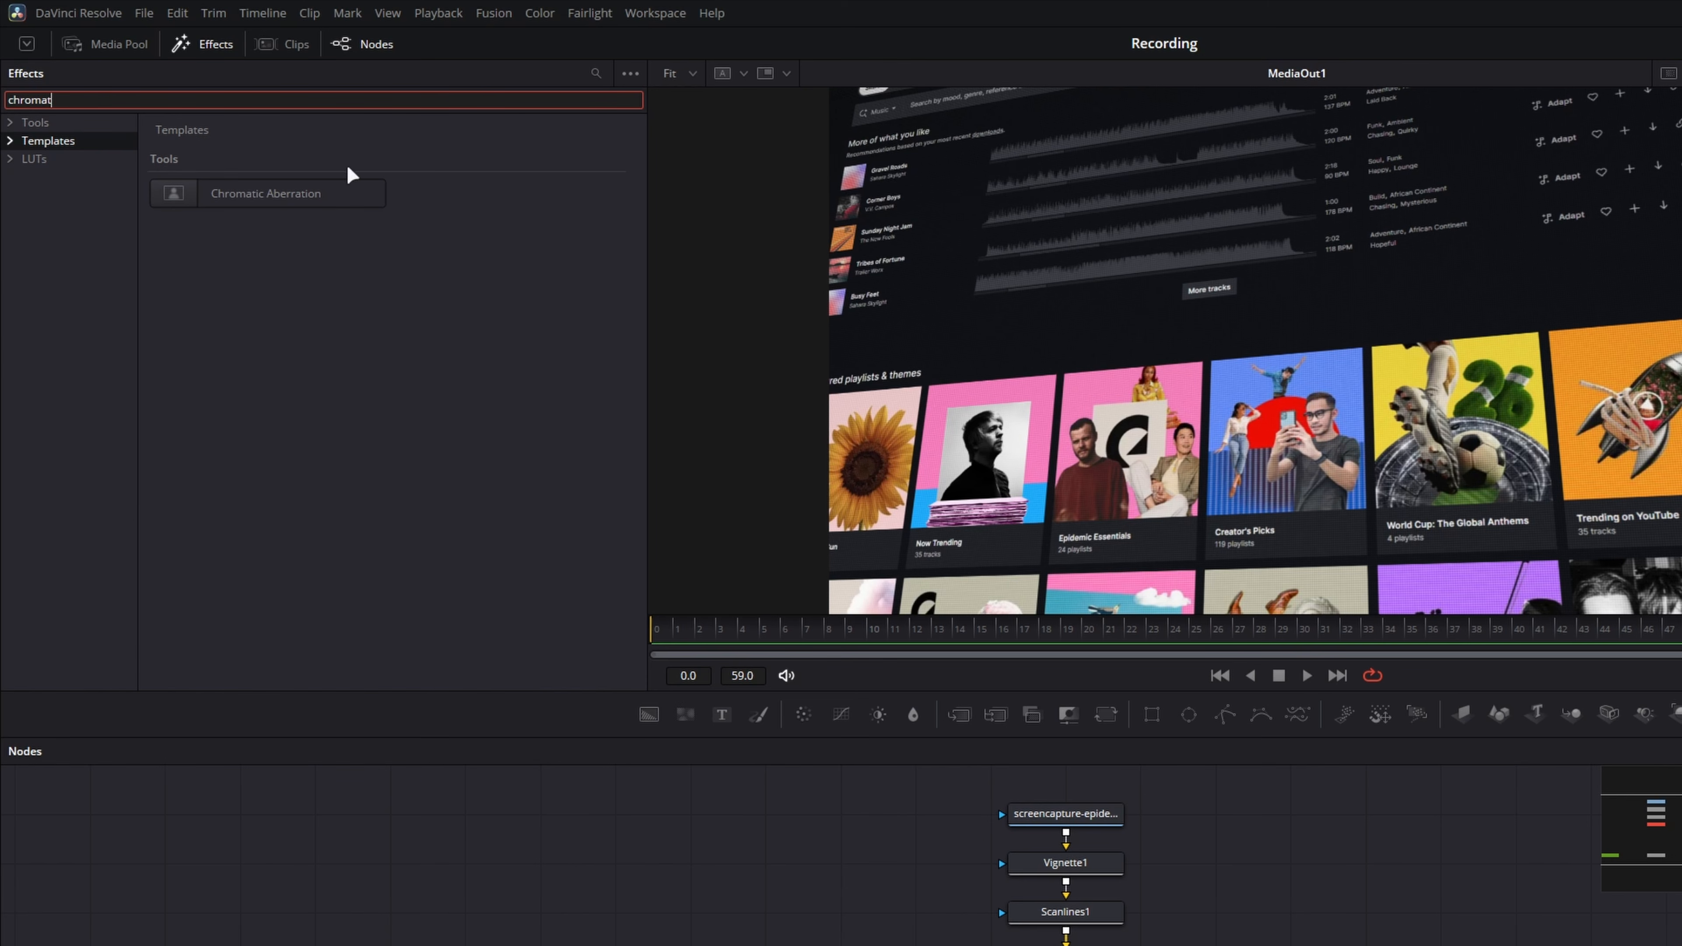
click(176, 191)
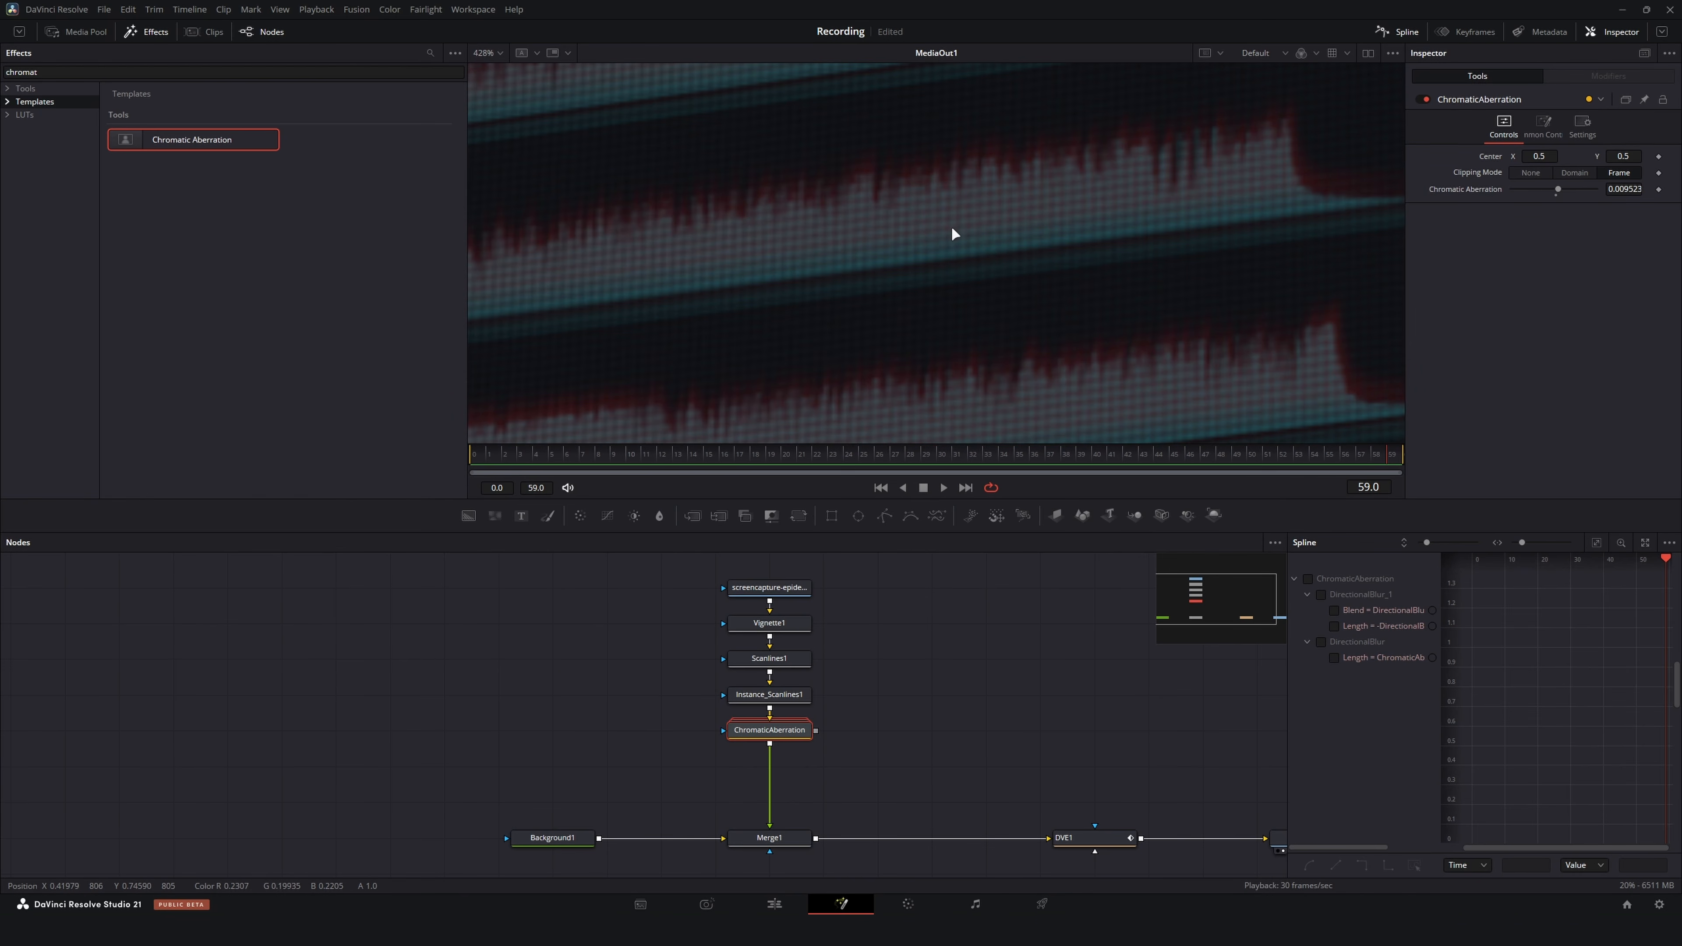
Lower the Chromatic Aberration amount on the ChromaticAberration node and check the colour fringing in the image
scroll(1012, 252, down, 2)
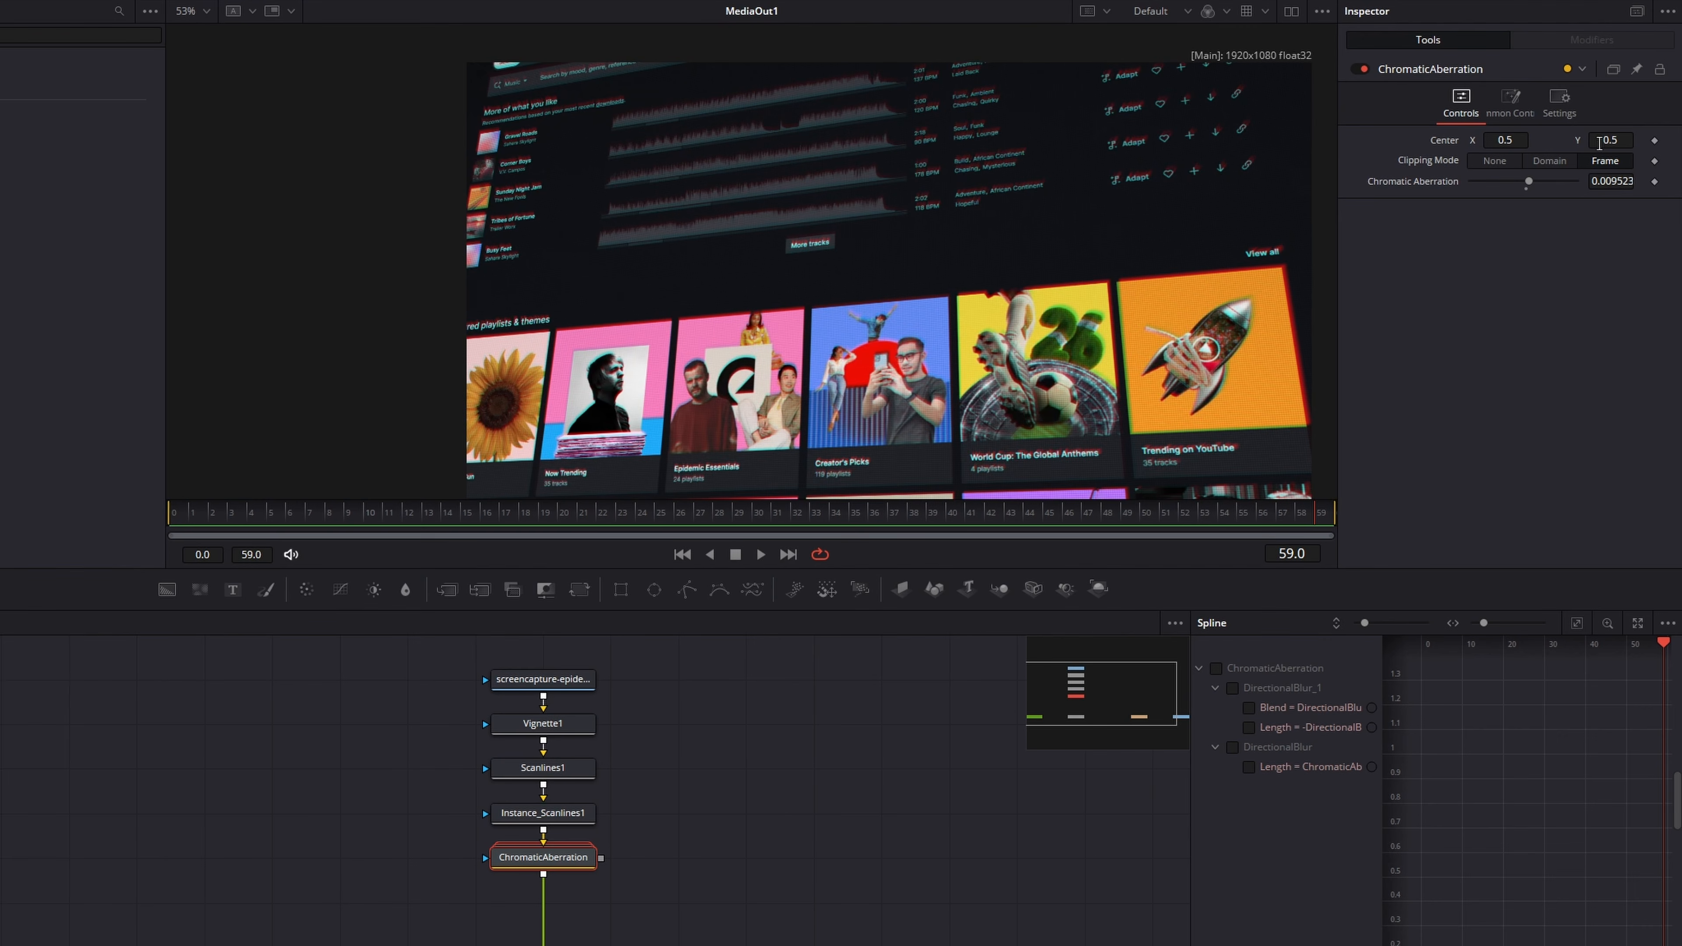
mouse_move(1614, 158)
mouse_down()
mouse_move(1681, 157)
mouse_move(1610, 182)
mouse_up()
scroll(673, 364, up, 4)
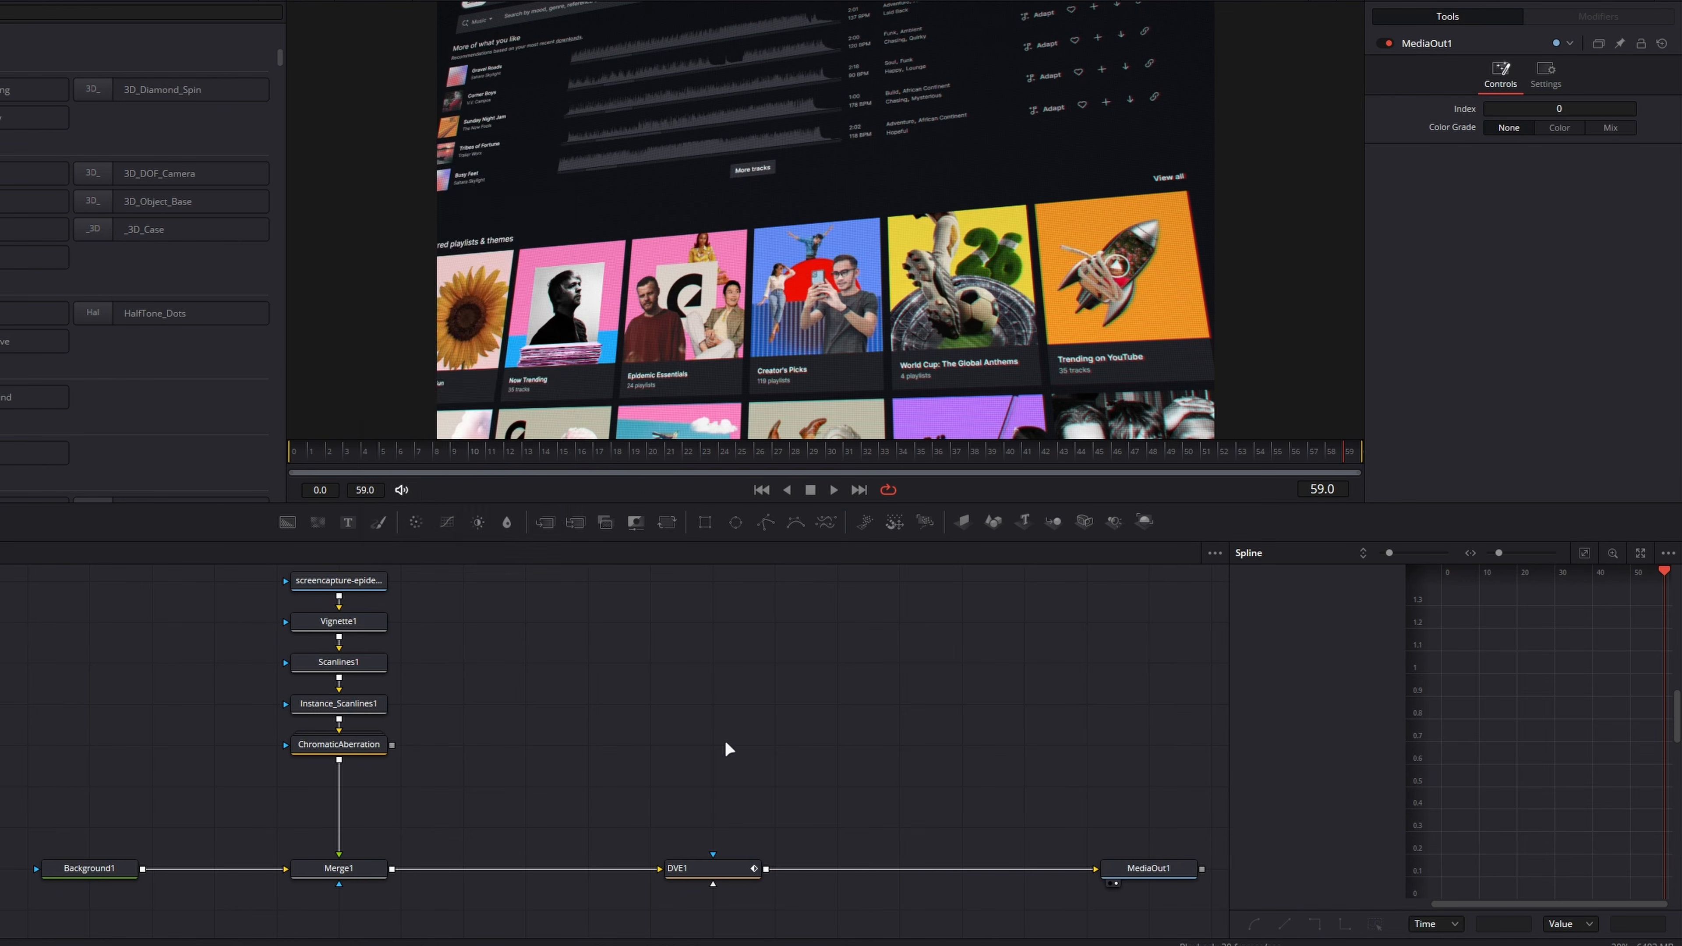
Add a Lens Distort node between DVE1 and MediaOut1 and set its Distortion to 0.054
key(shift+space)
text(lens)
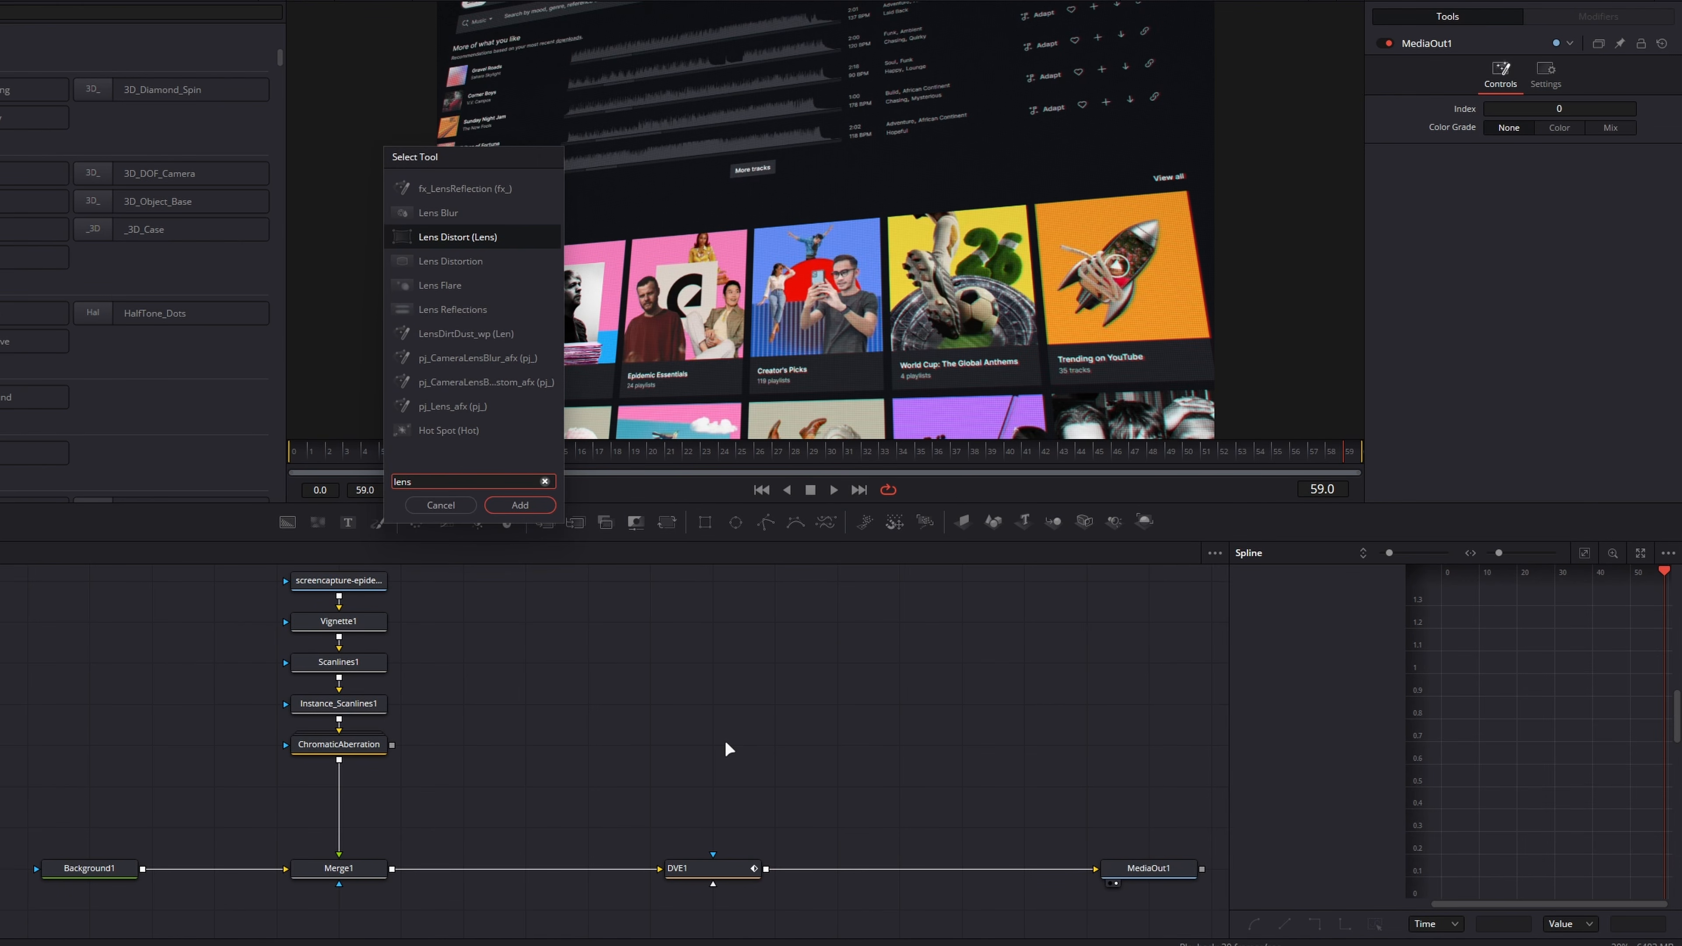
key(Down)
key(Up)
key(Return)
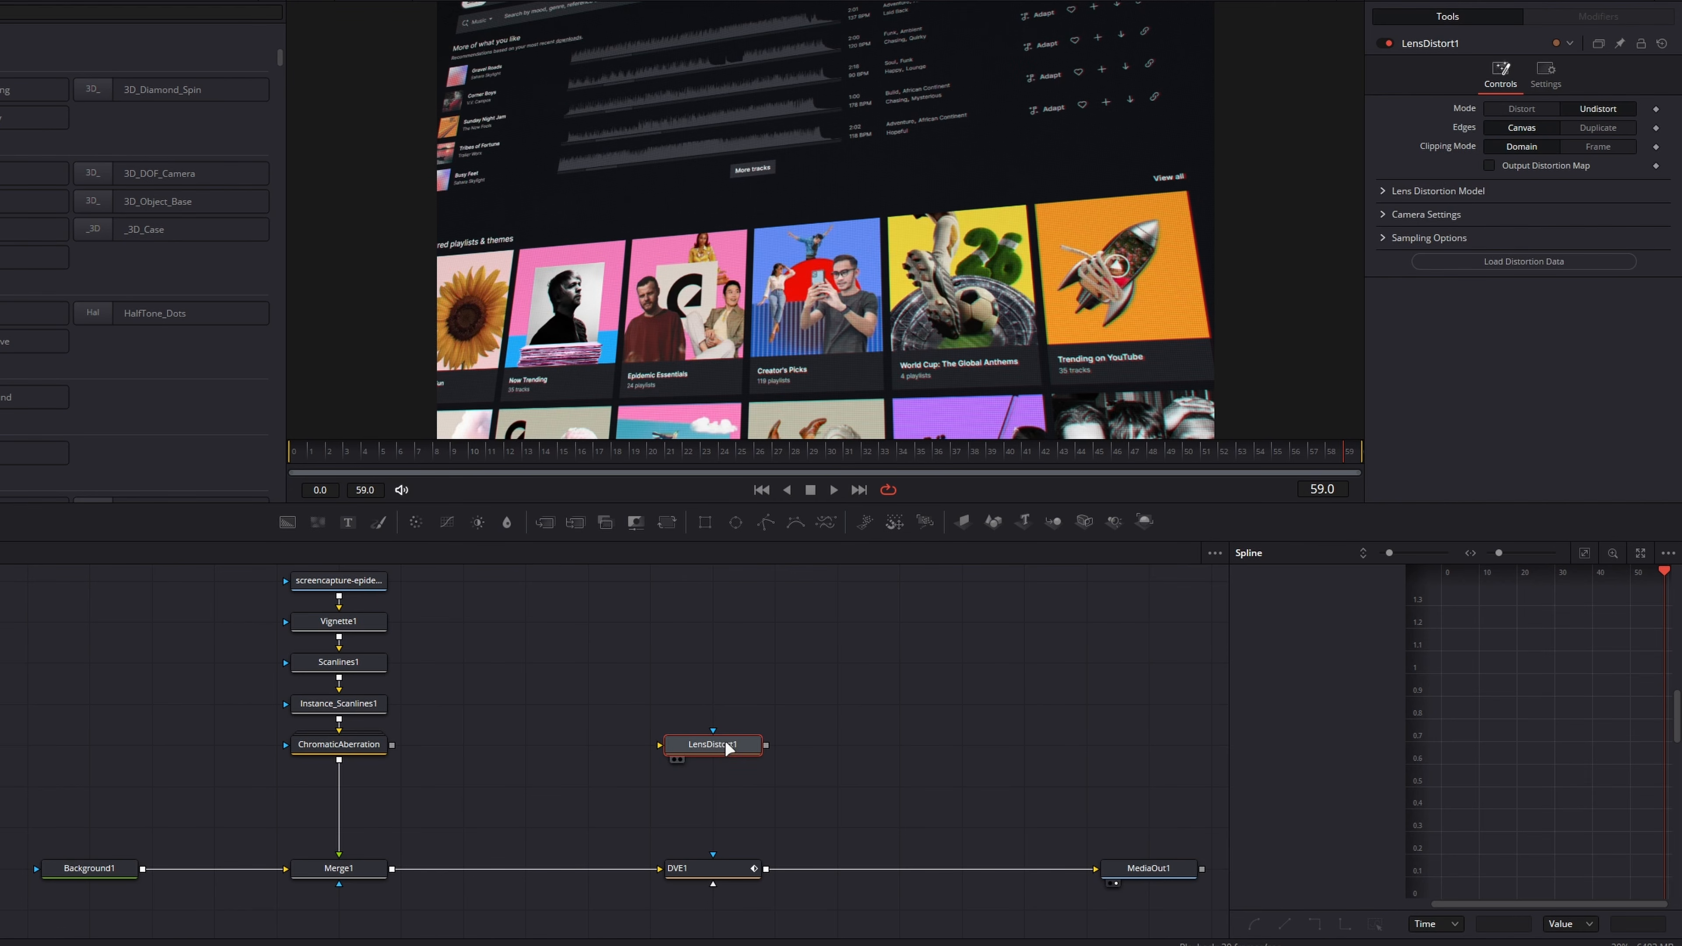
drag(710, 749, 894, 872)
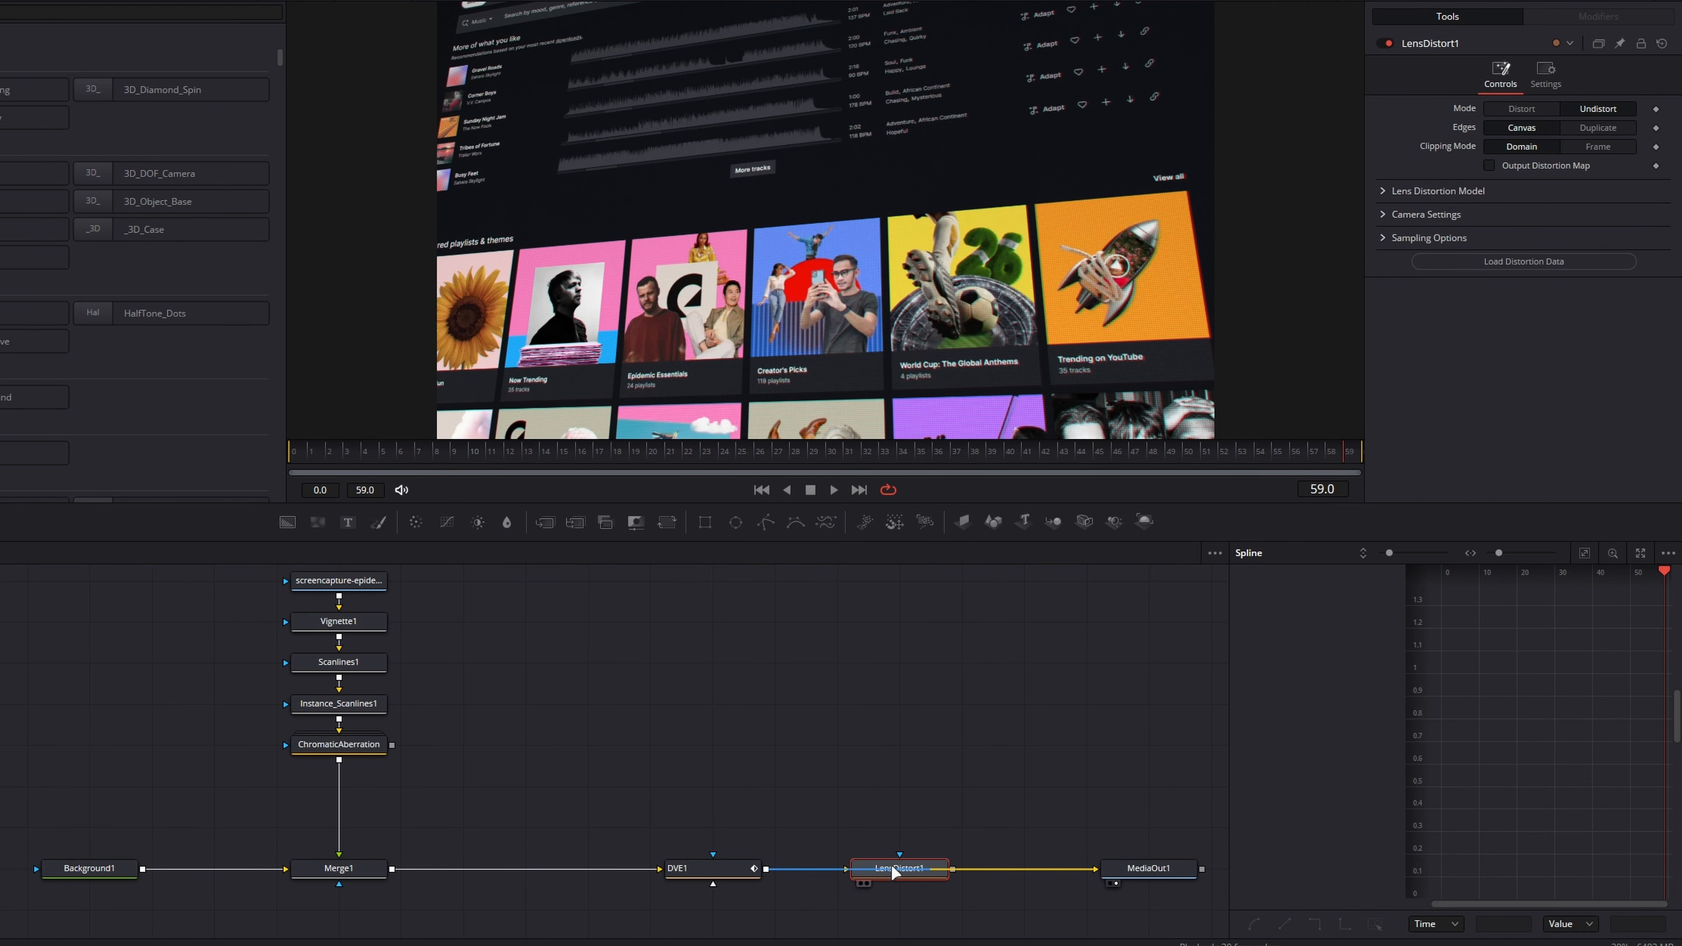
click(1385, 193)
drag(1604, 229, 1614, 229)
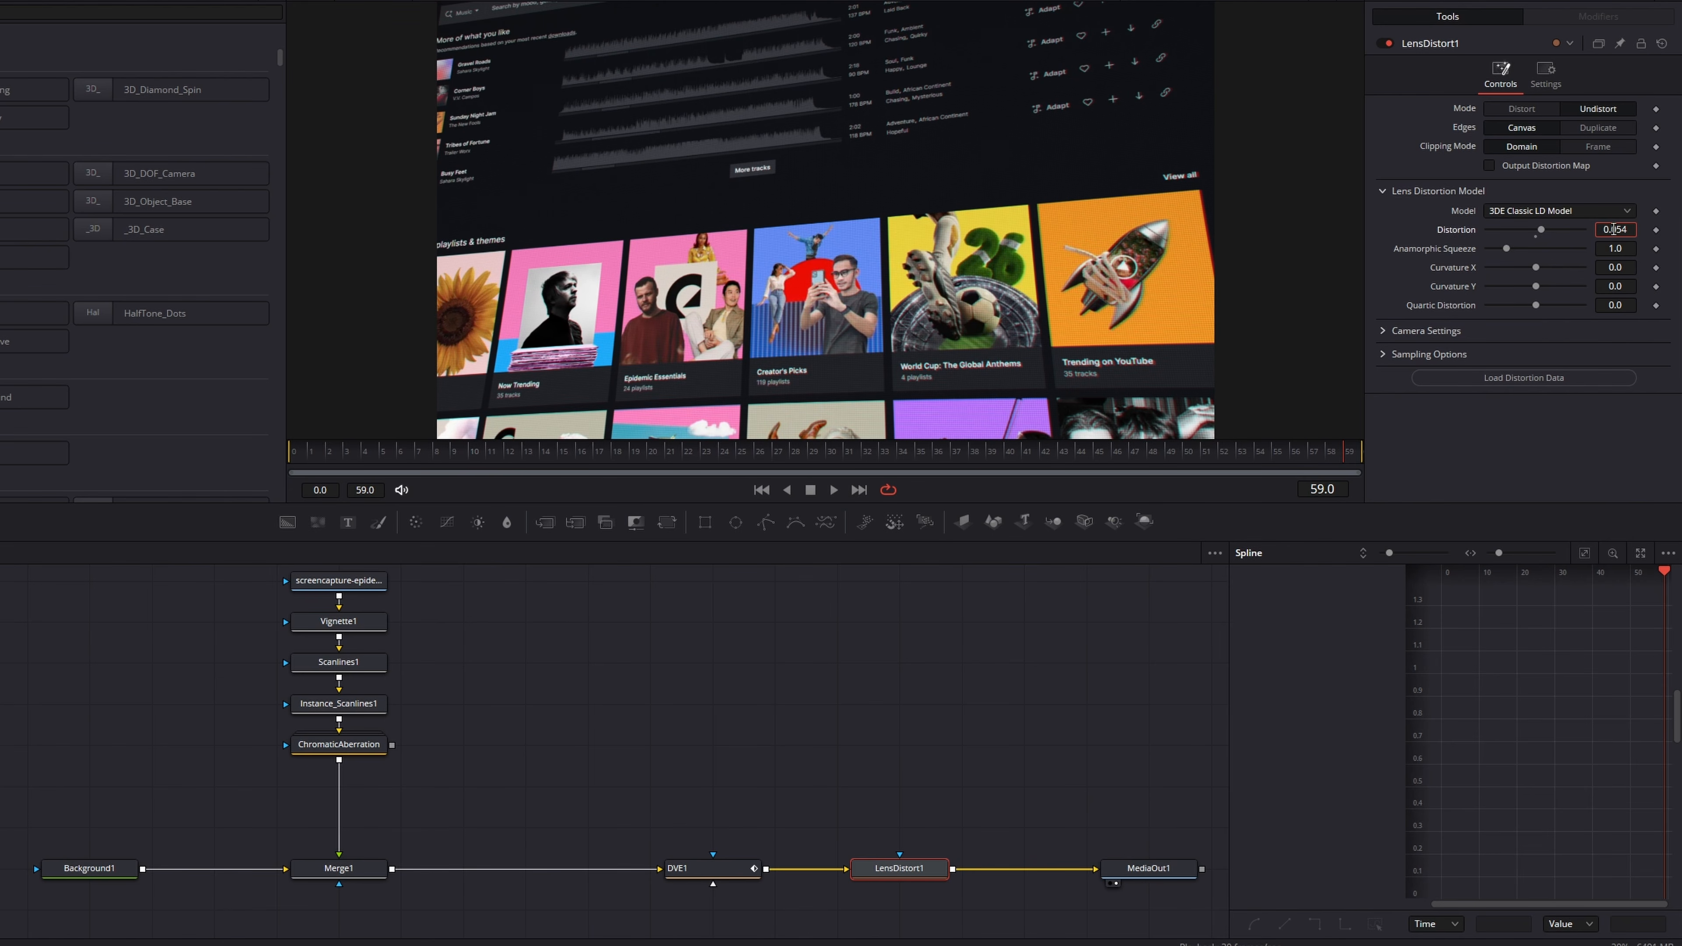
Go back to frame 0 and move LensDistort1 along the chain right next to MediaOut1
drag(394, 457, 266, 432)
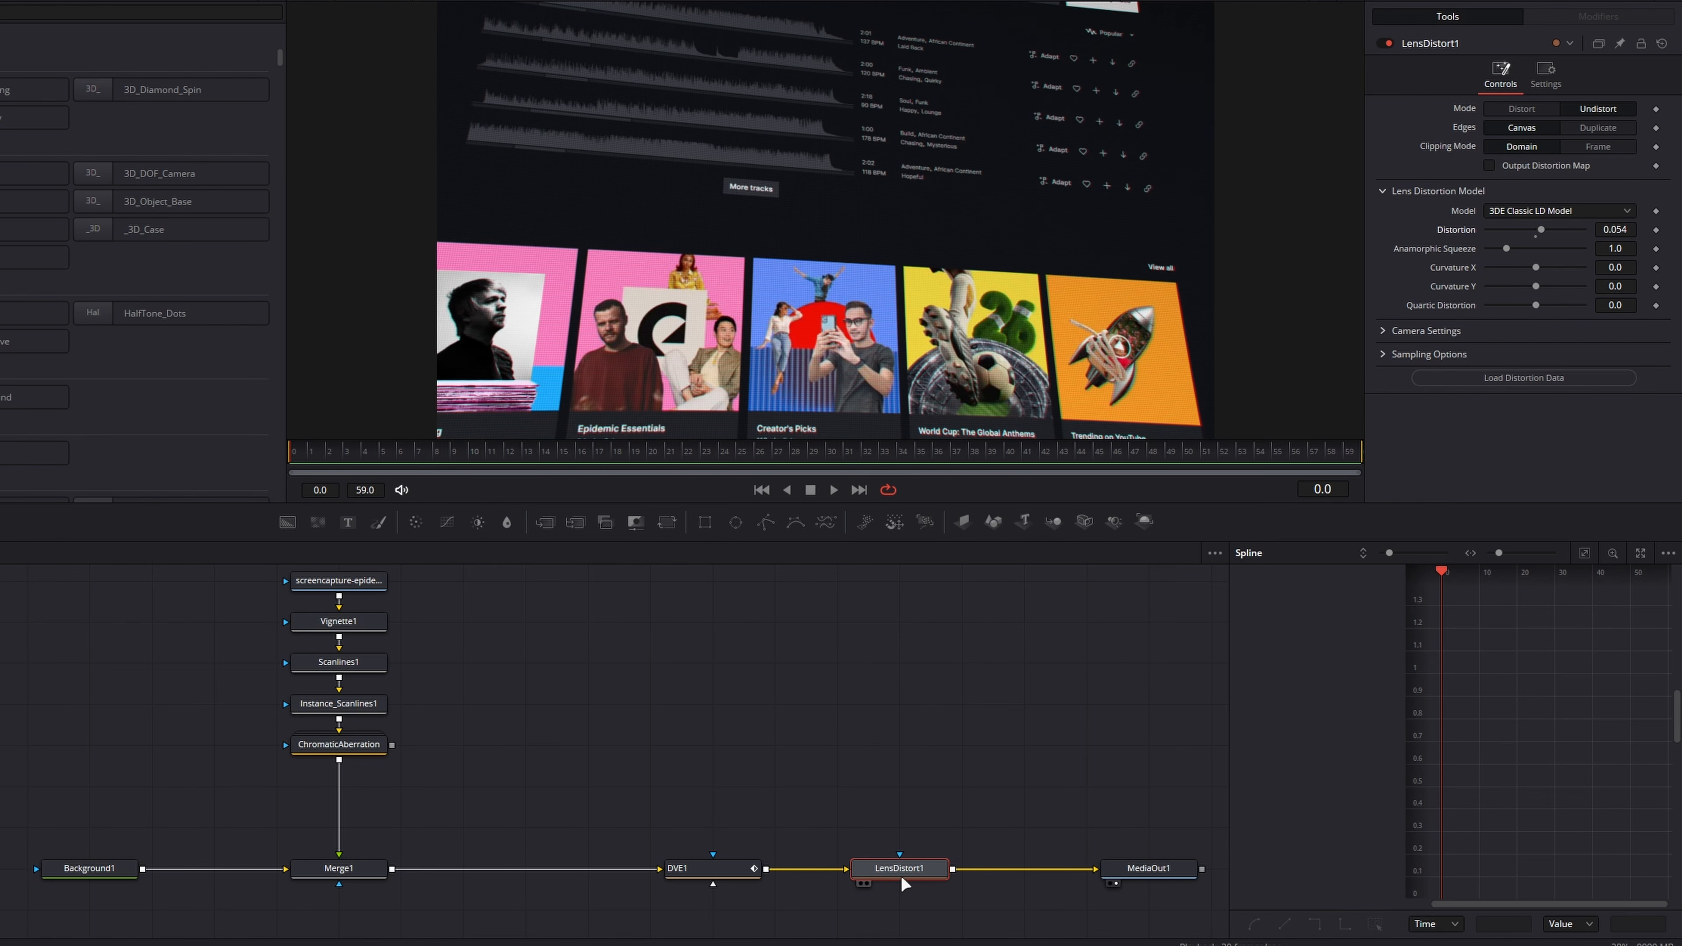
drag(901, 876, 1028, 882)
scroll(776, 225, down, 2)
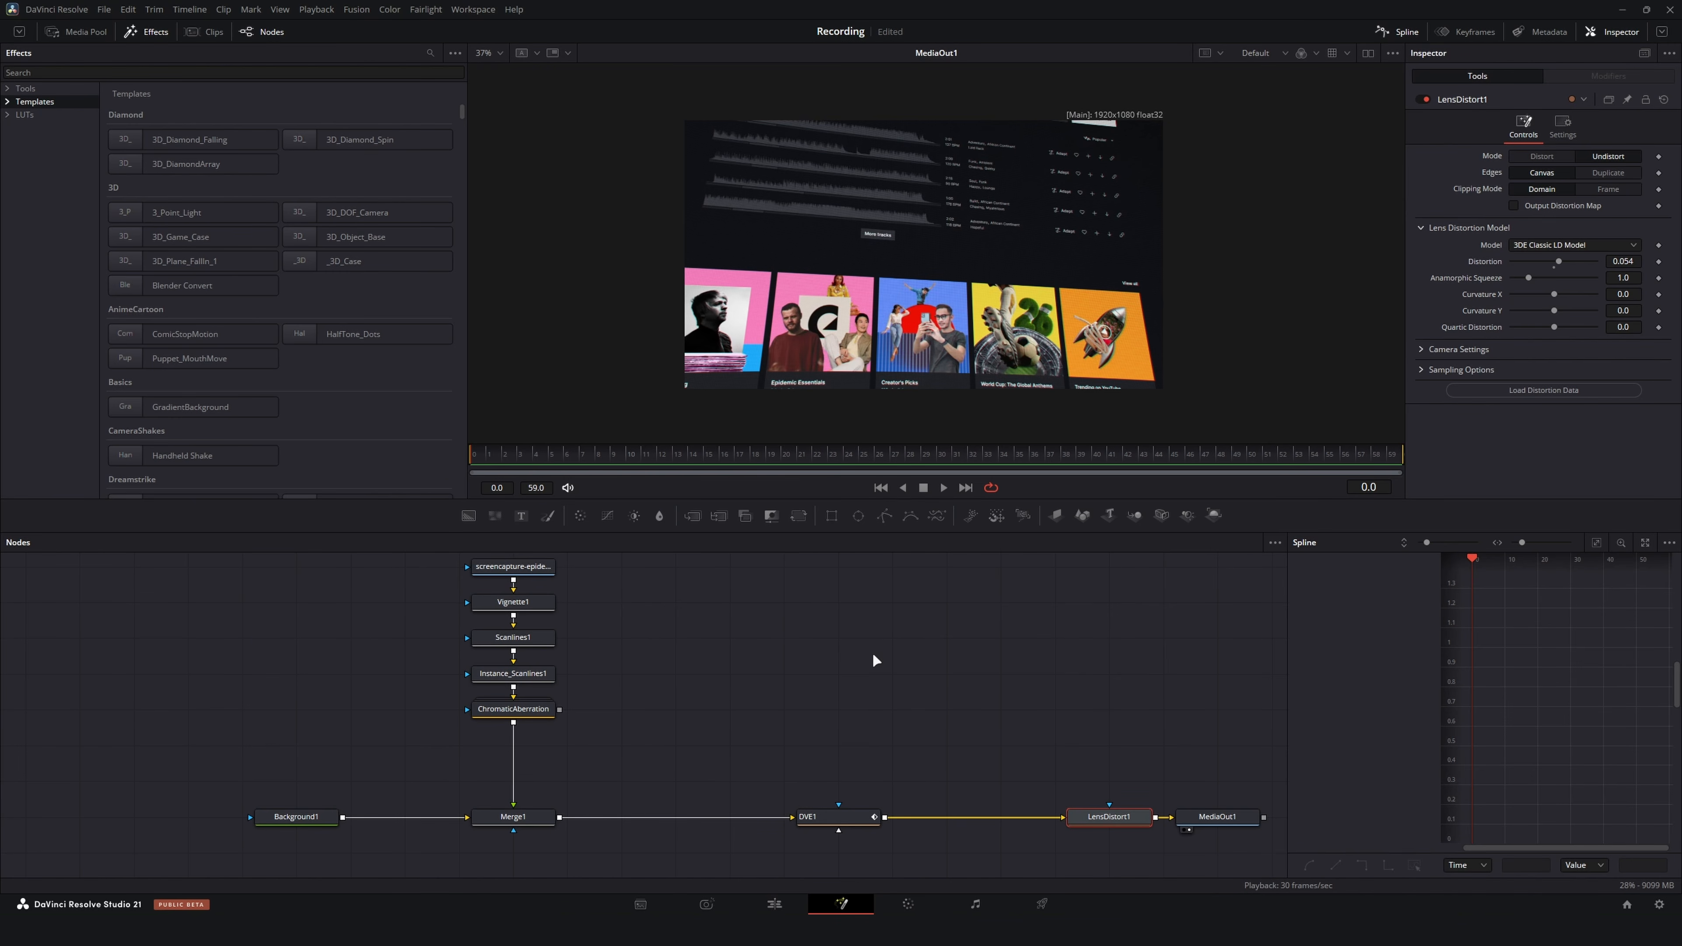
Add a Rectangle mask node in the free space just above DVE1
click(828, 817)
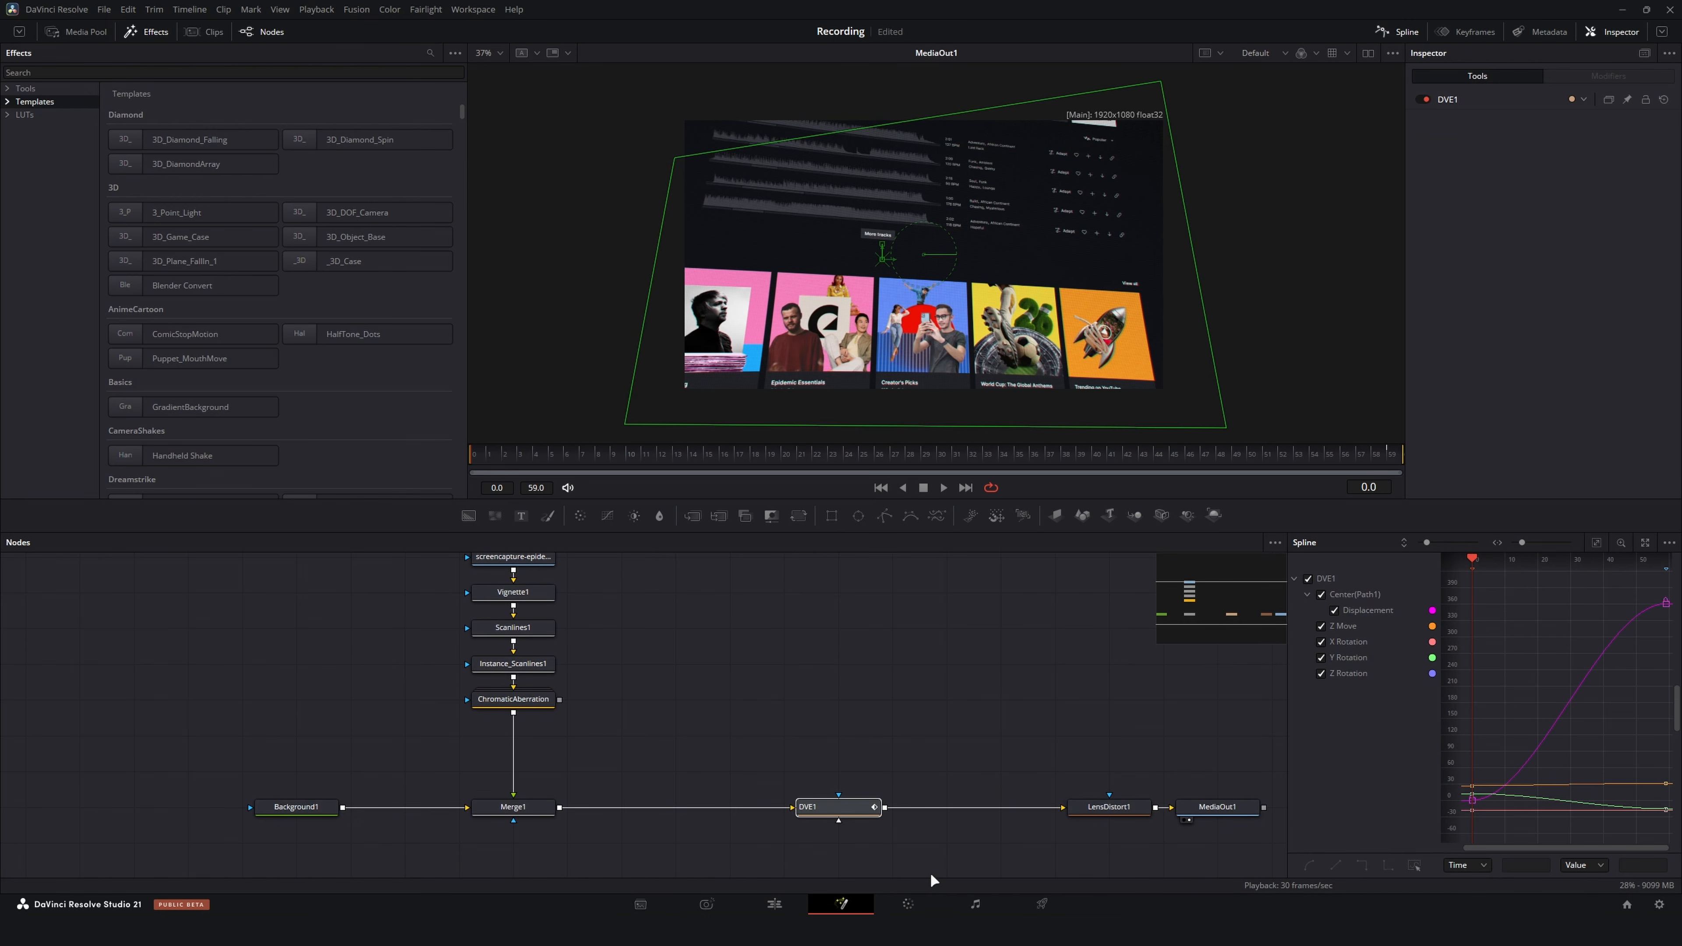
click(835, 714)
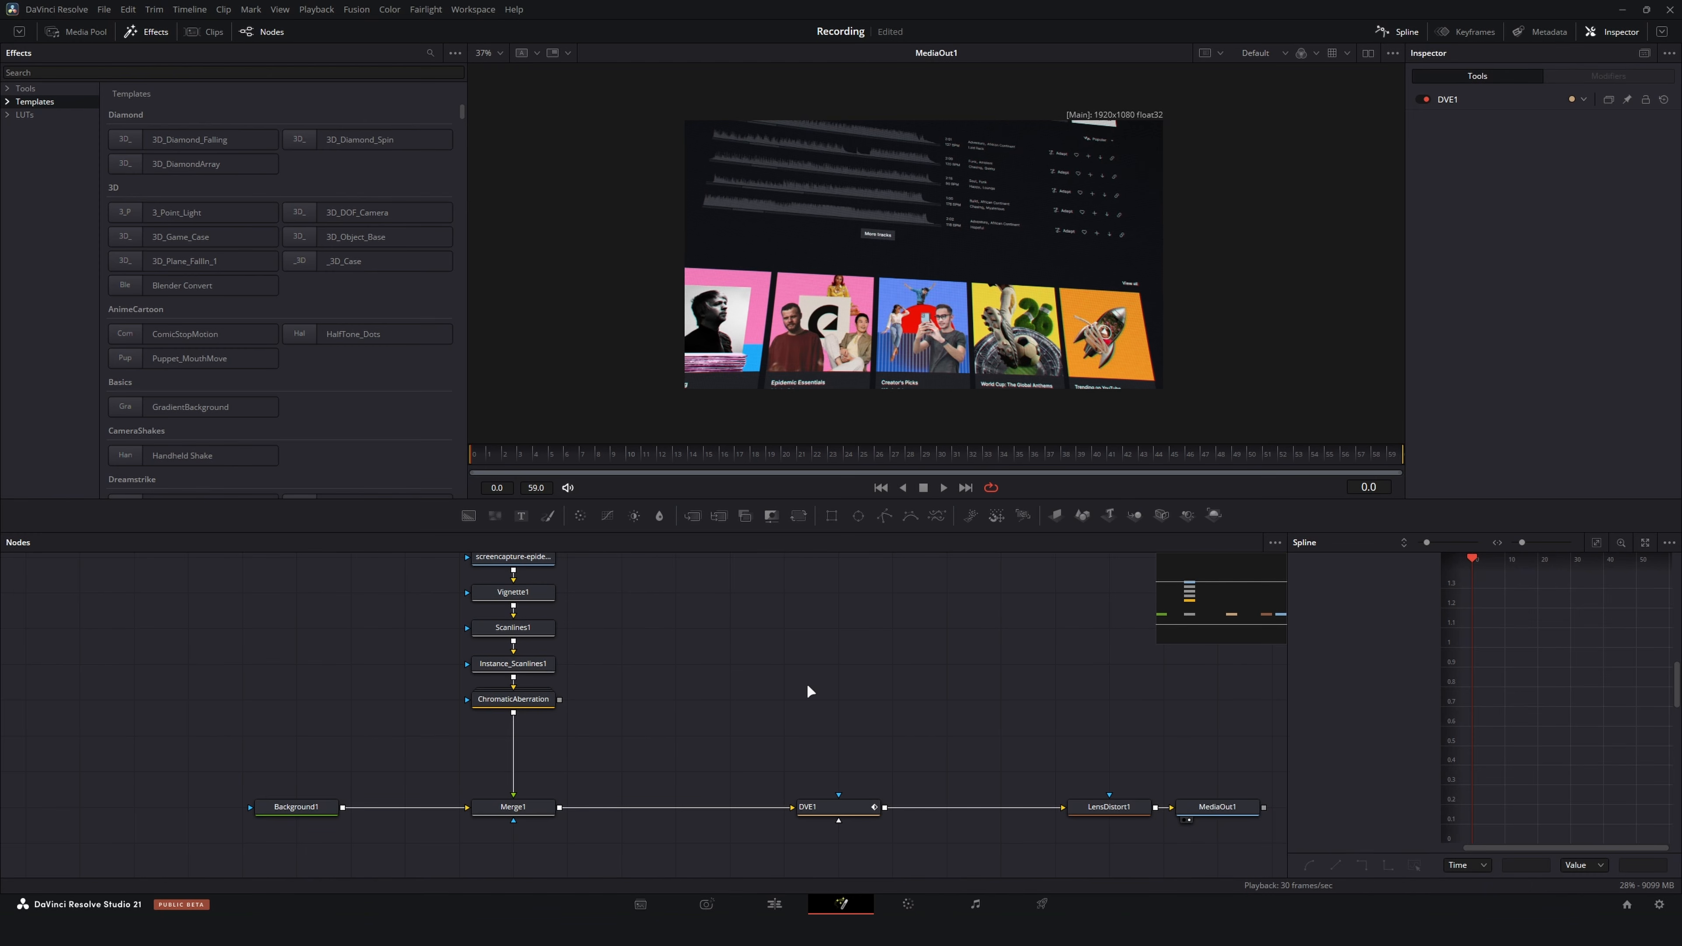
drag(807, 686, 667, 624)
drag(743, 666, 766, 712)
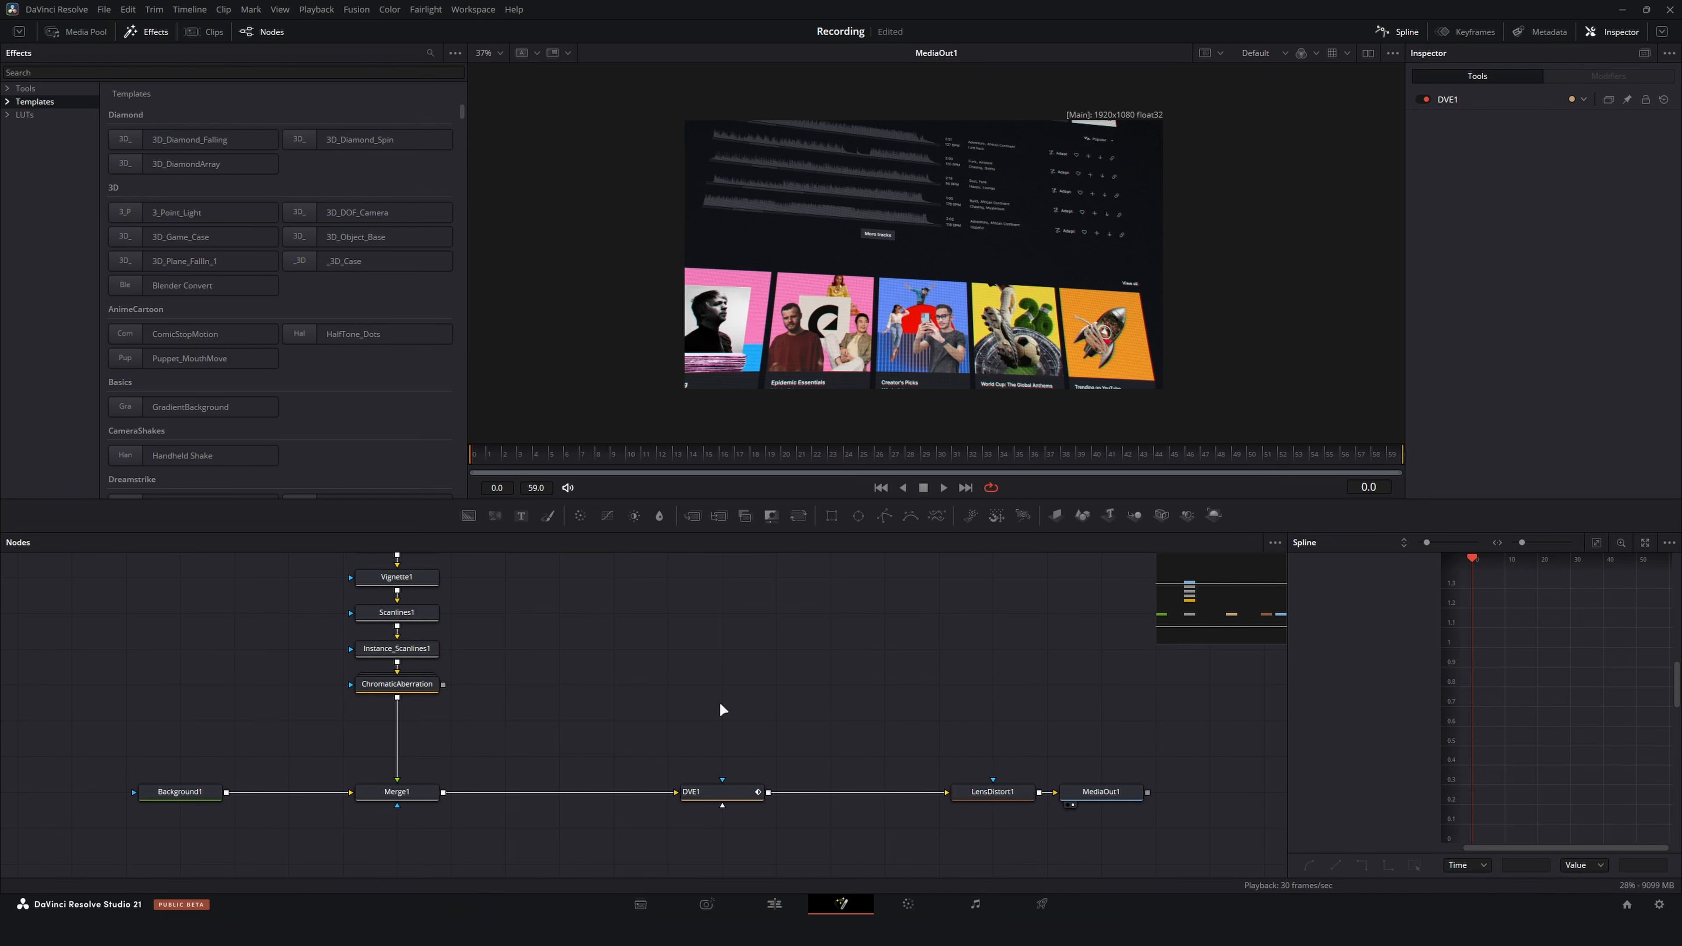
key(shift+space)
text(rectang)
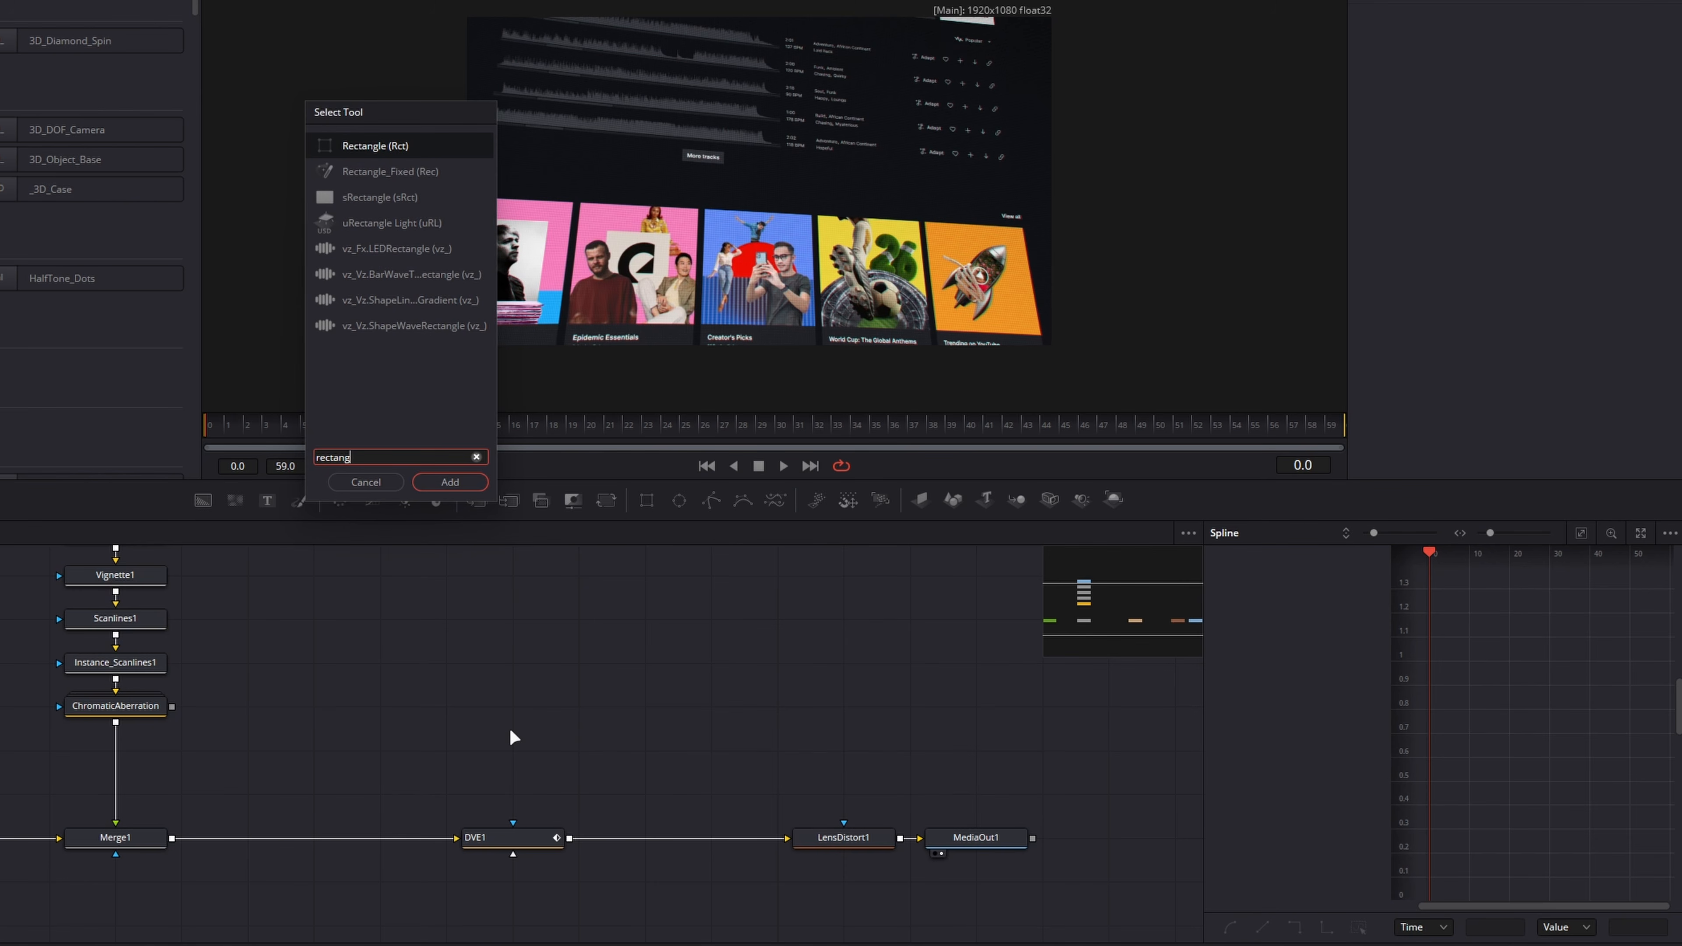
key(Return)
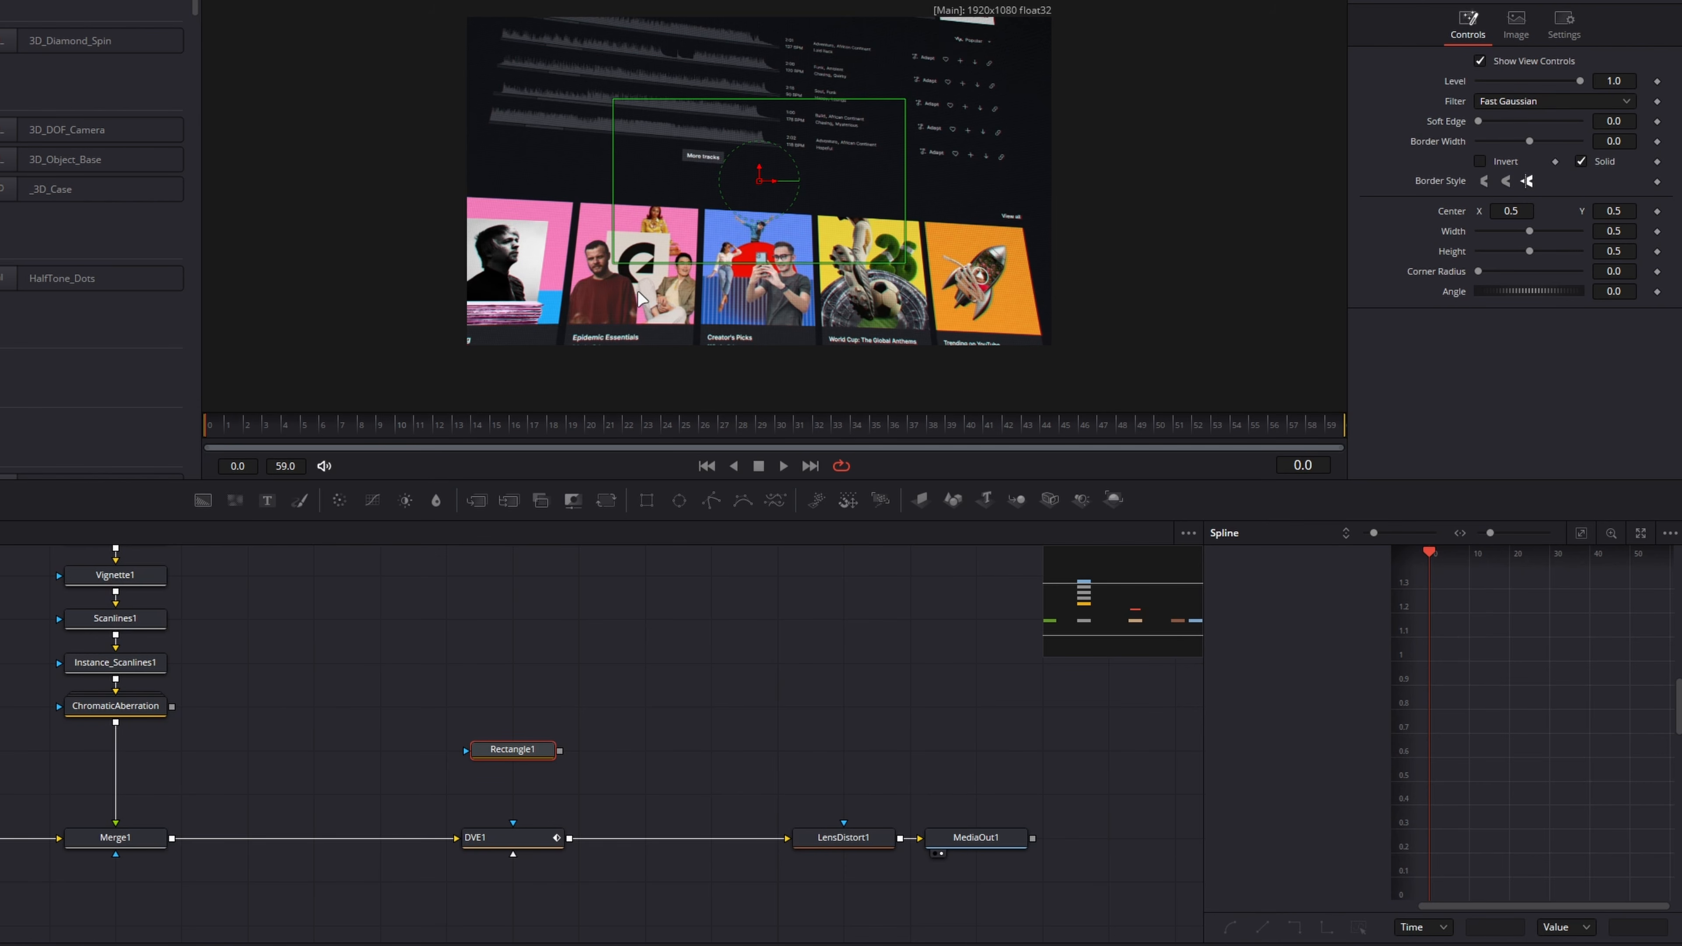
click(514, 839)
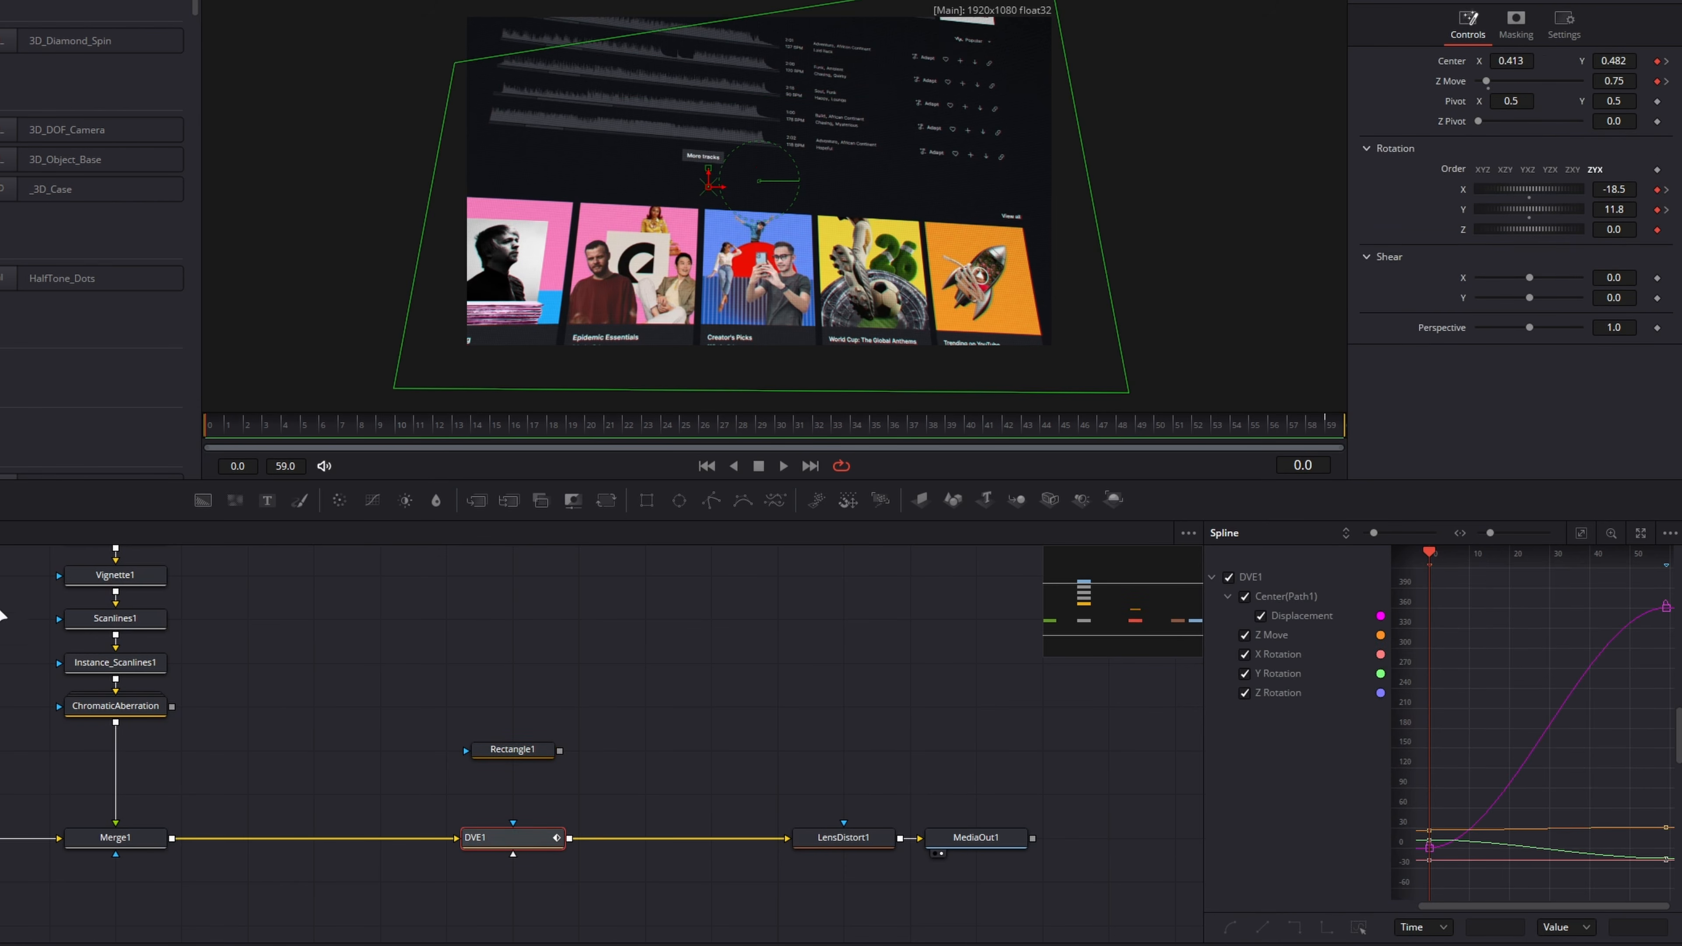
click(106, 619)
click(544, 843)
drag(363, 813, 587, 923)
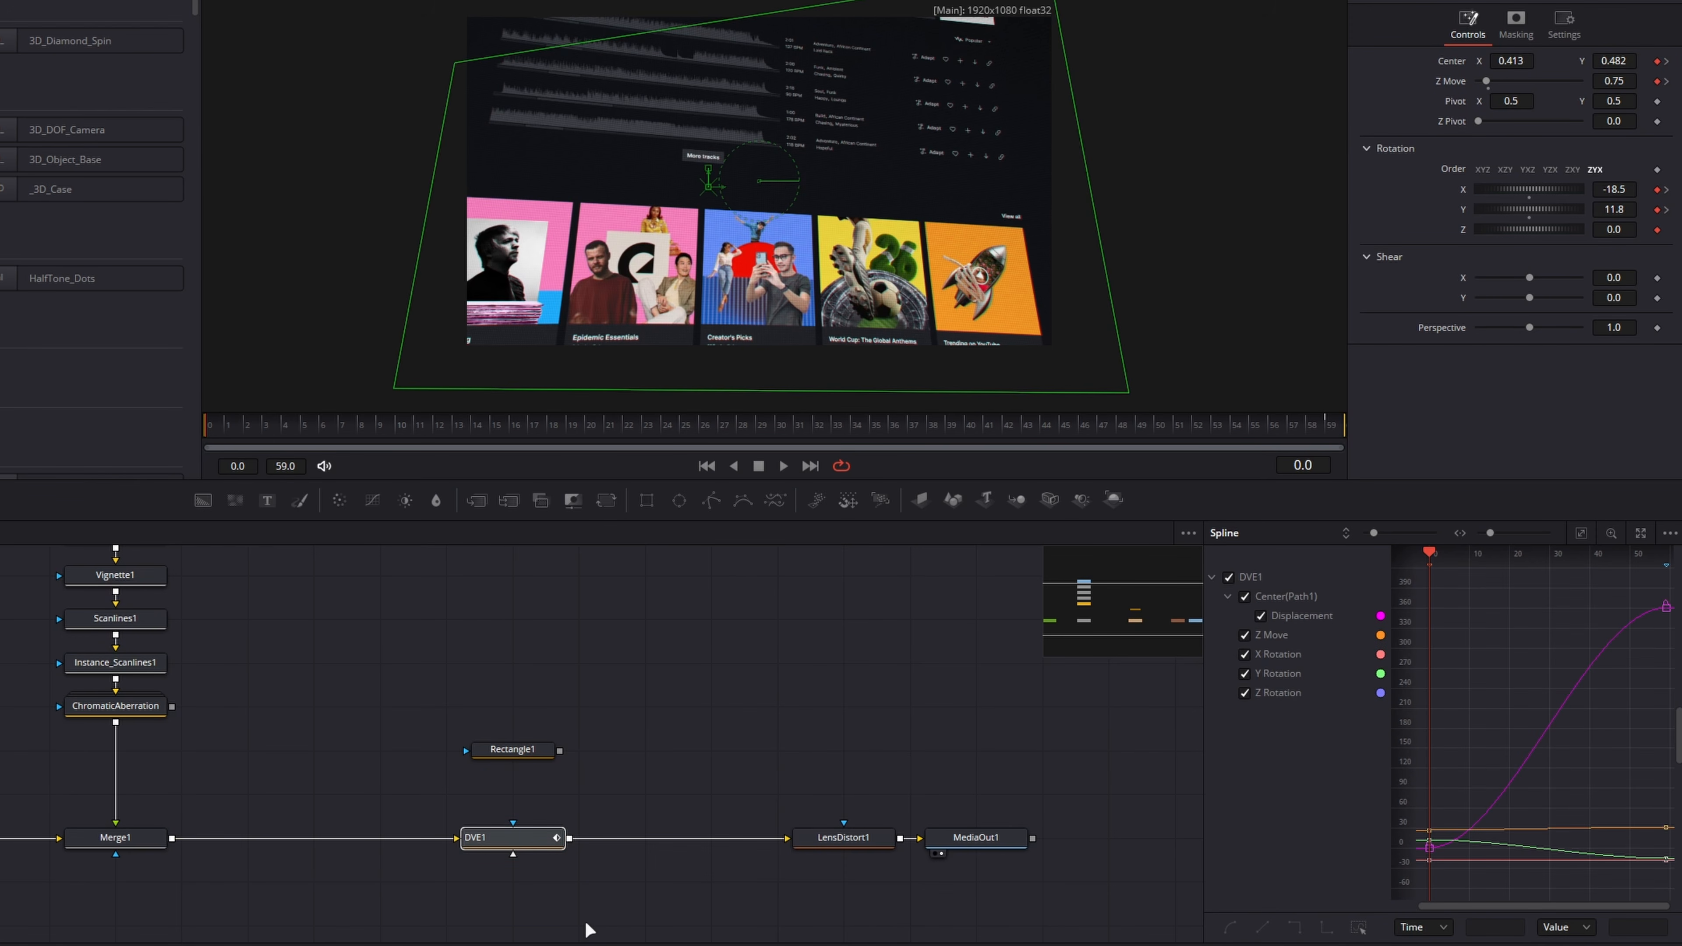
click(610, 742)
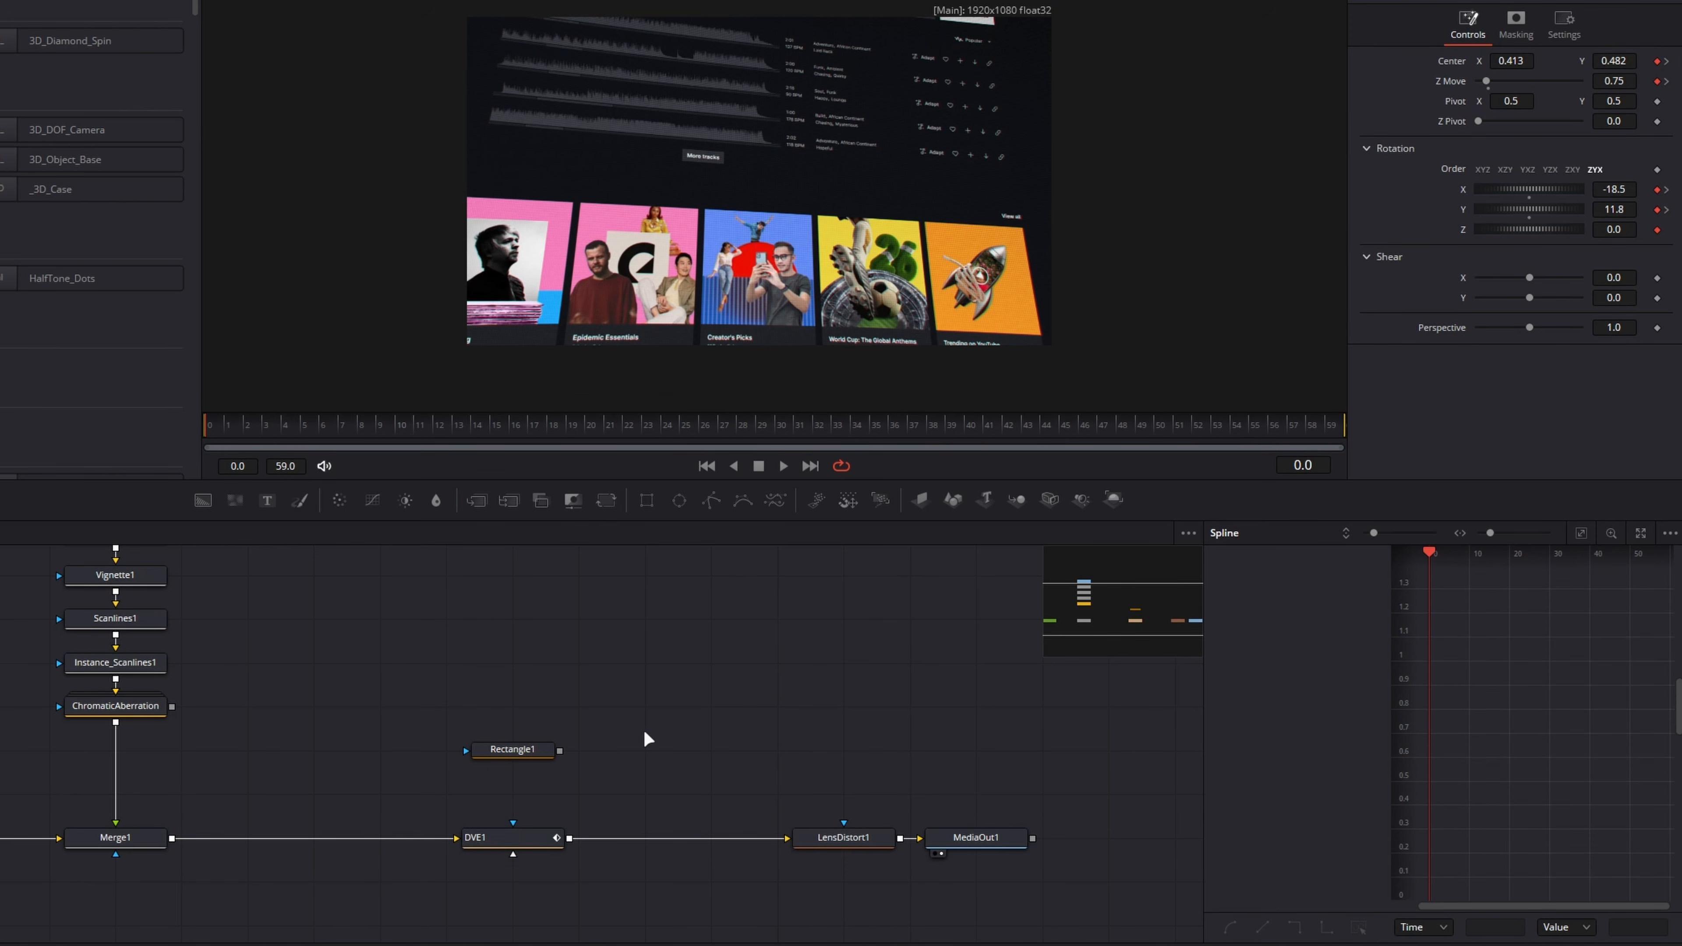
Paste an instance of DVE1 beside the Rectangle1 mask and connect Rectangle1's output to the instance's input
key(ctrl+shift+v)
drag(517, 793, 517, 750)
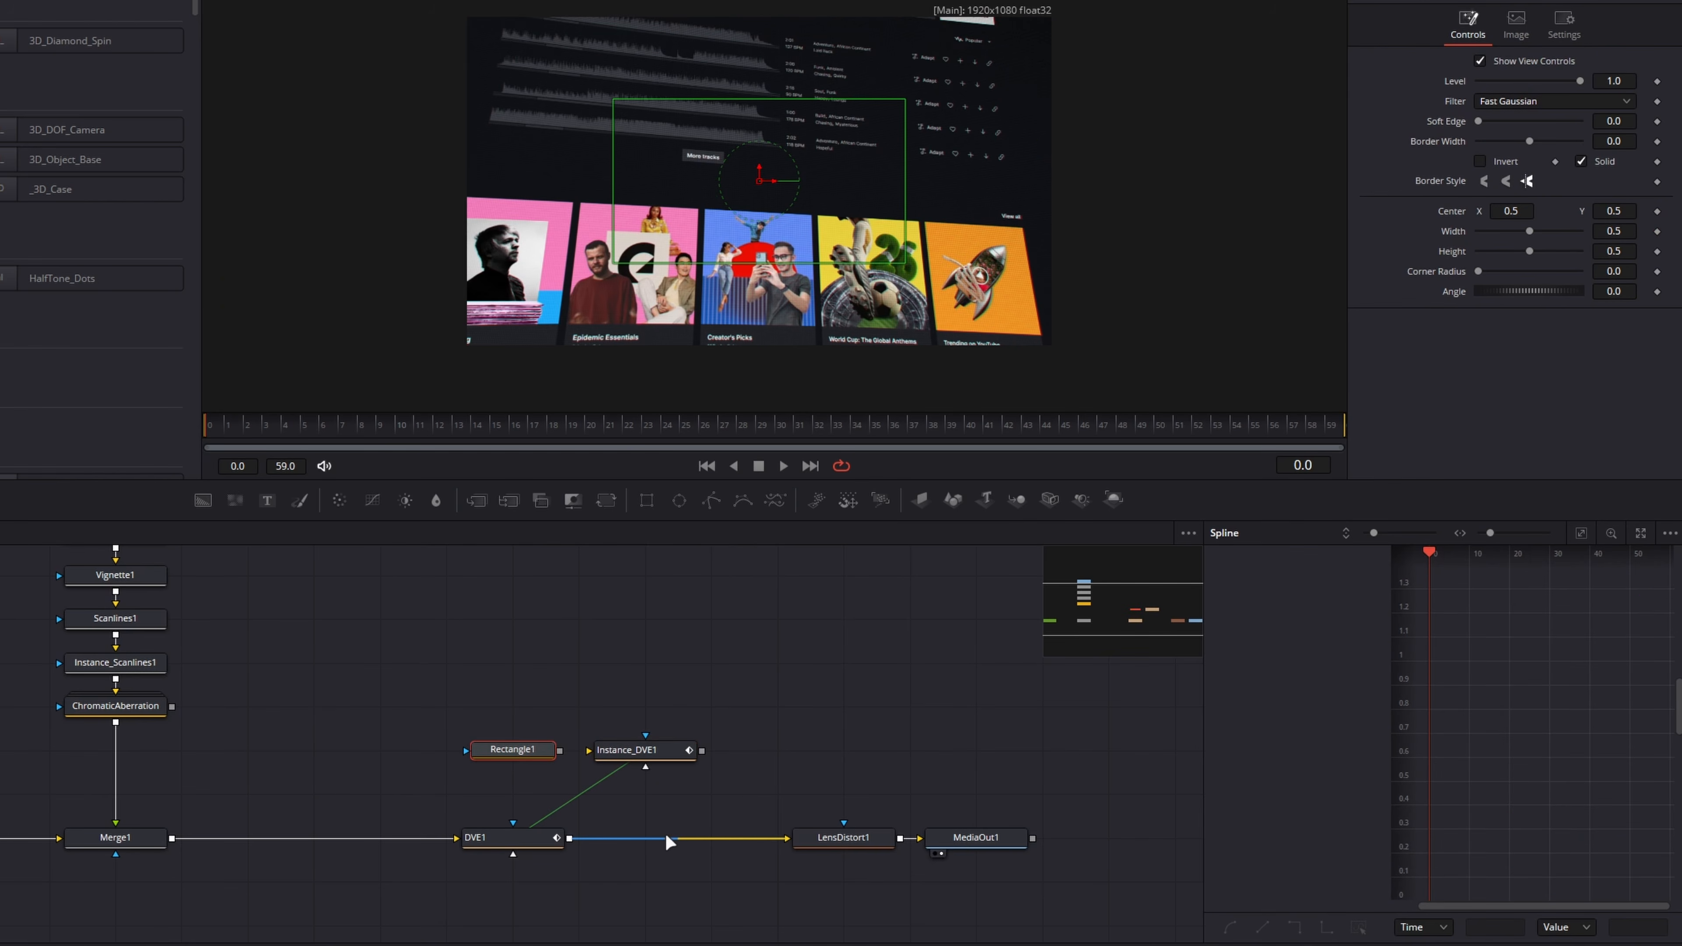
scroll(644, 815, up, 2)
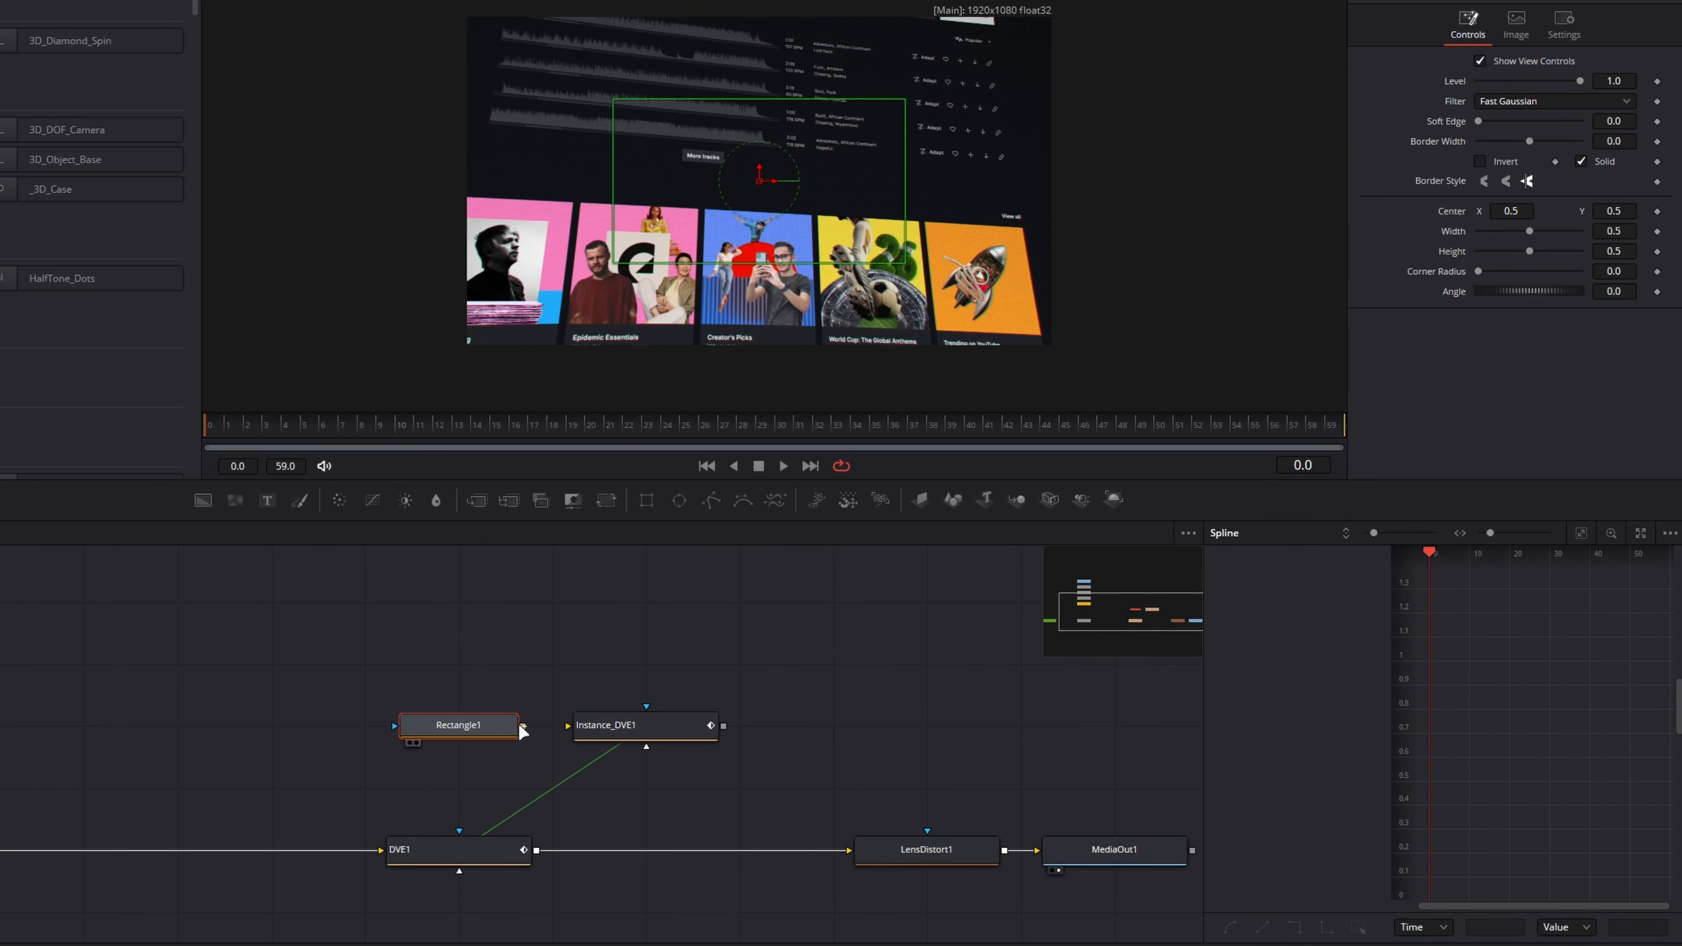
drag(520, 725, 566, 723)
View Rectangle1 and Instance_DVE1 in turn, and scrub the timeline to check how the mask follows the camera move
key(1)
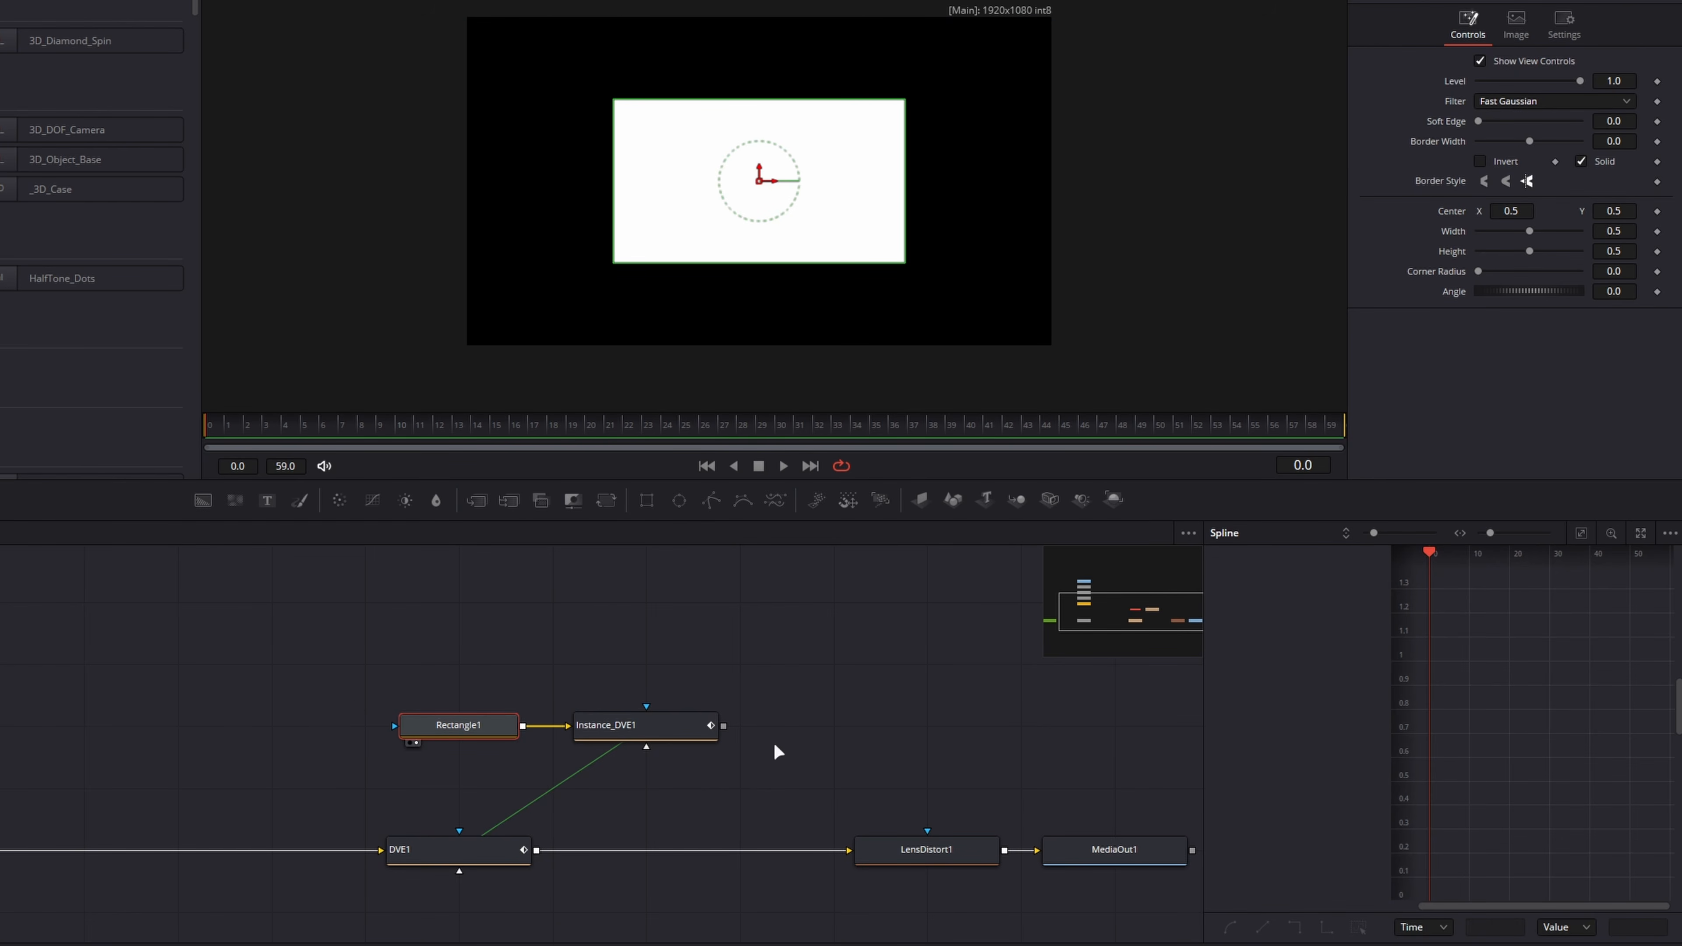
click(642, 729)
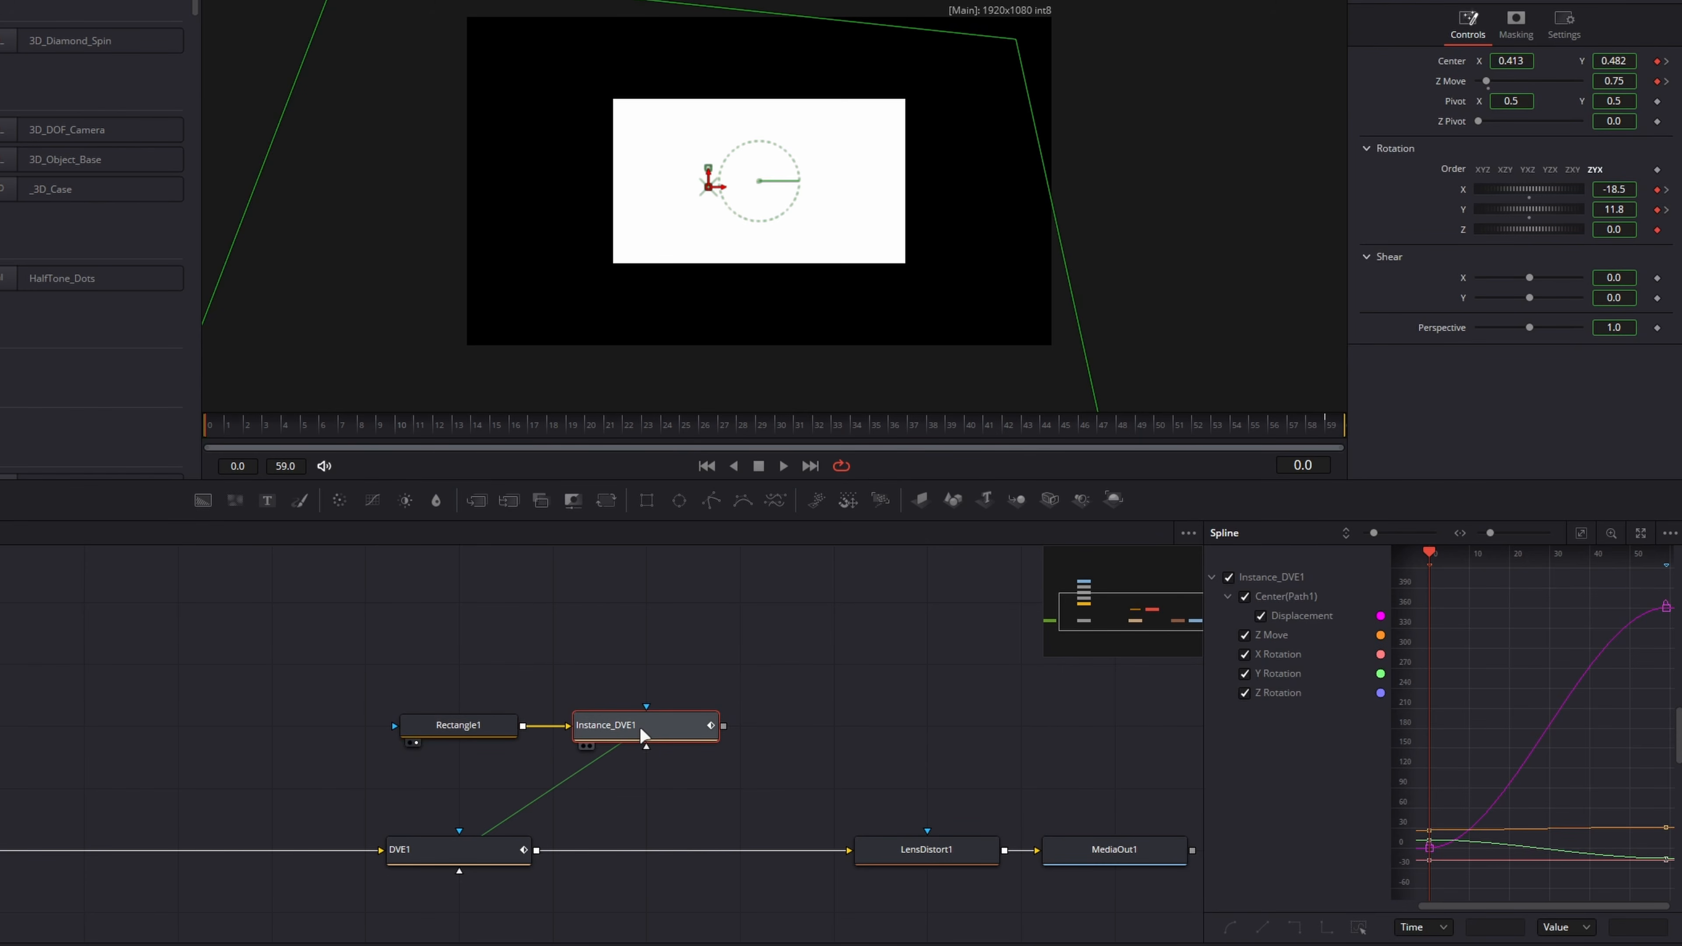
key(1)
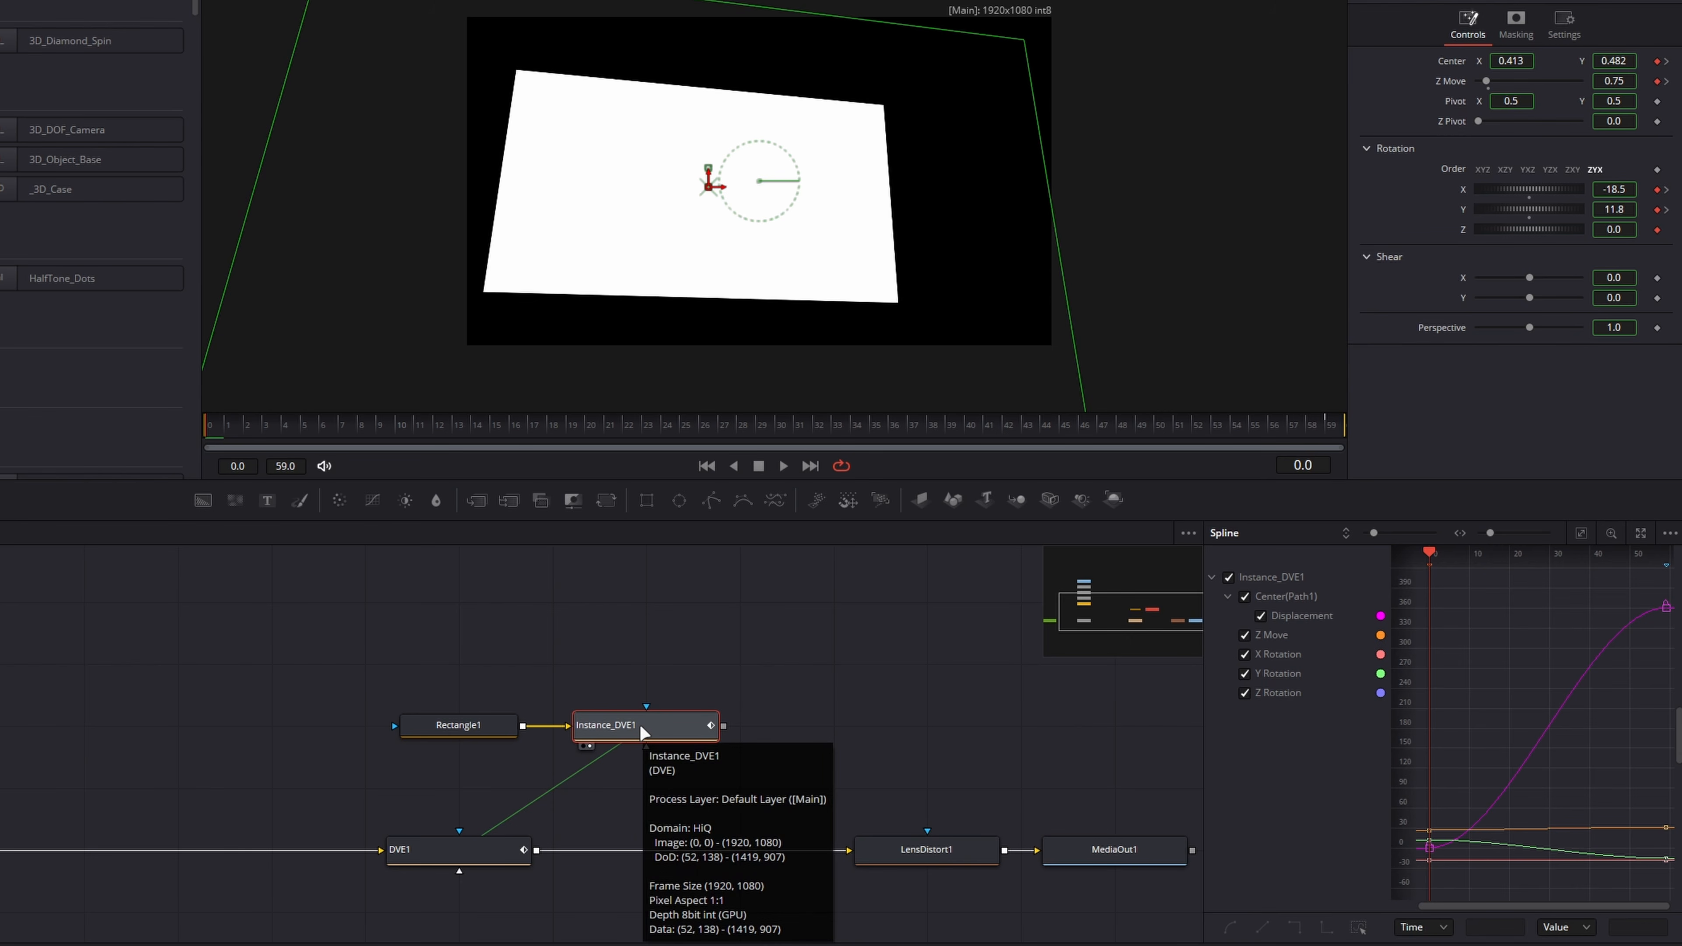
click(513, 423)
mouse_move(534, 414)
mouse_down()
mouse_move(1086, 416)
mouse_move(282, 462)
mouse_move(961, 436)
mouse_move(1417, 444)
mouse_move(214, 432)
mouse_up()
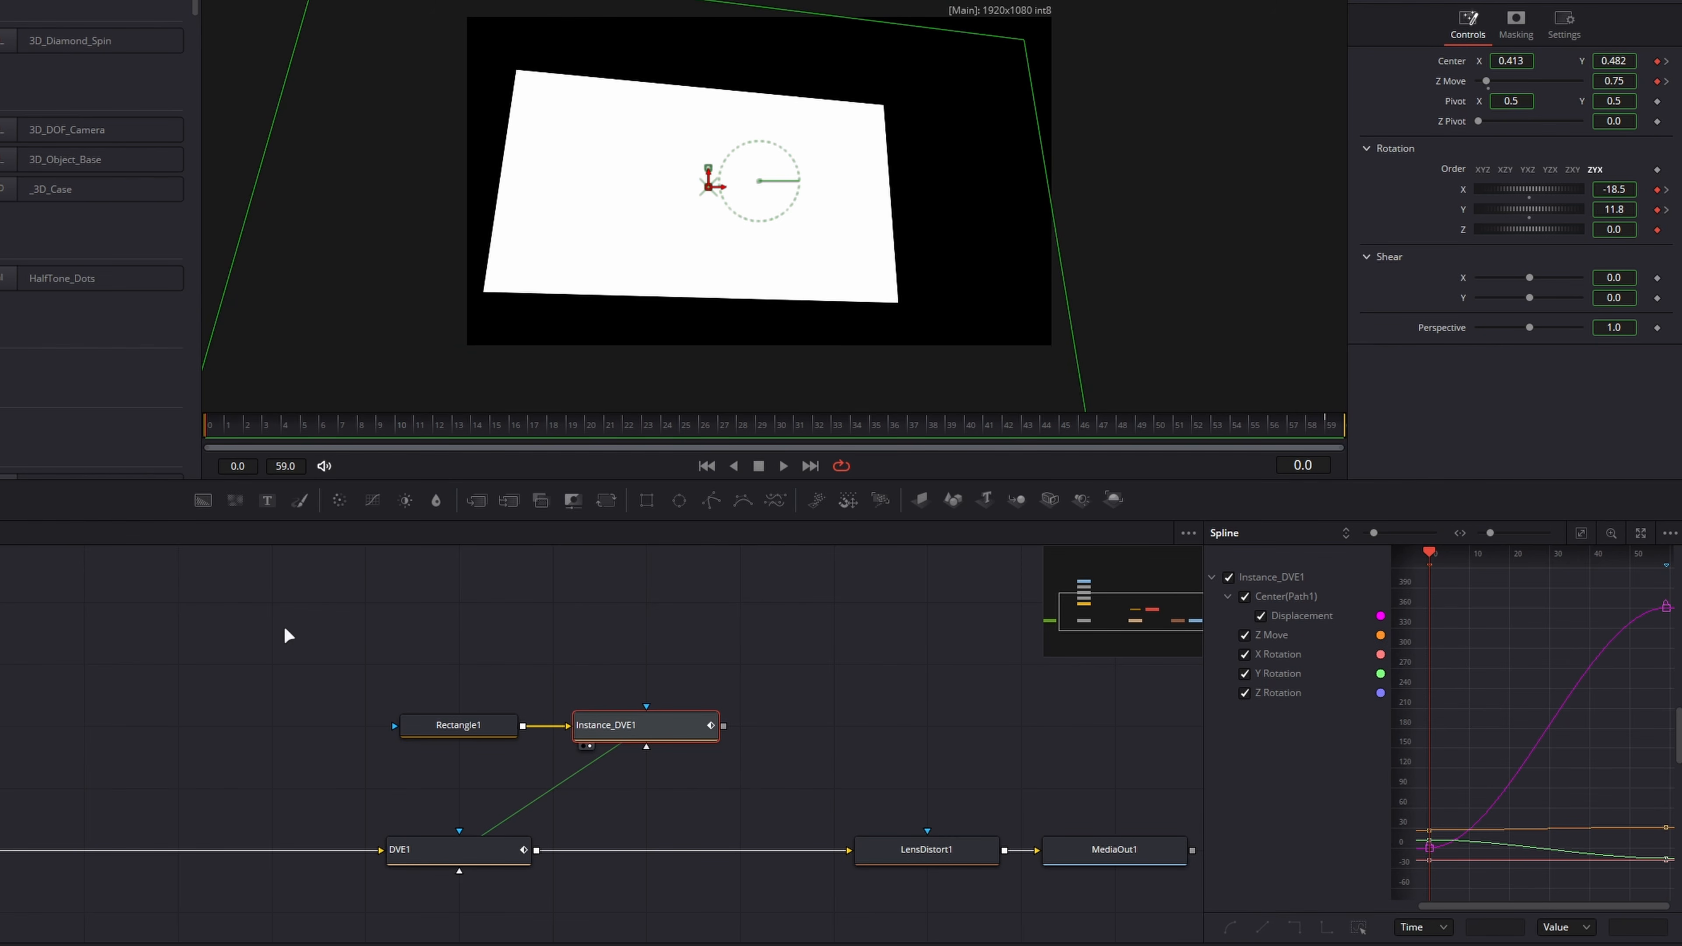
Move Rectangle1 and Instance_DVE1 together higher above DVE1, and advance the playhead to frame 59
mouse_move(283, 652)
mouse_down()
mouse_move(834, 770)
mouse_move(774, 755)
mouse_up()
drag(668, 721, 668, 661)
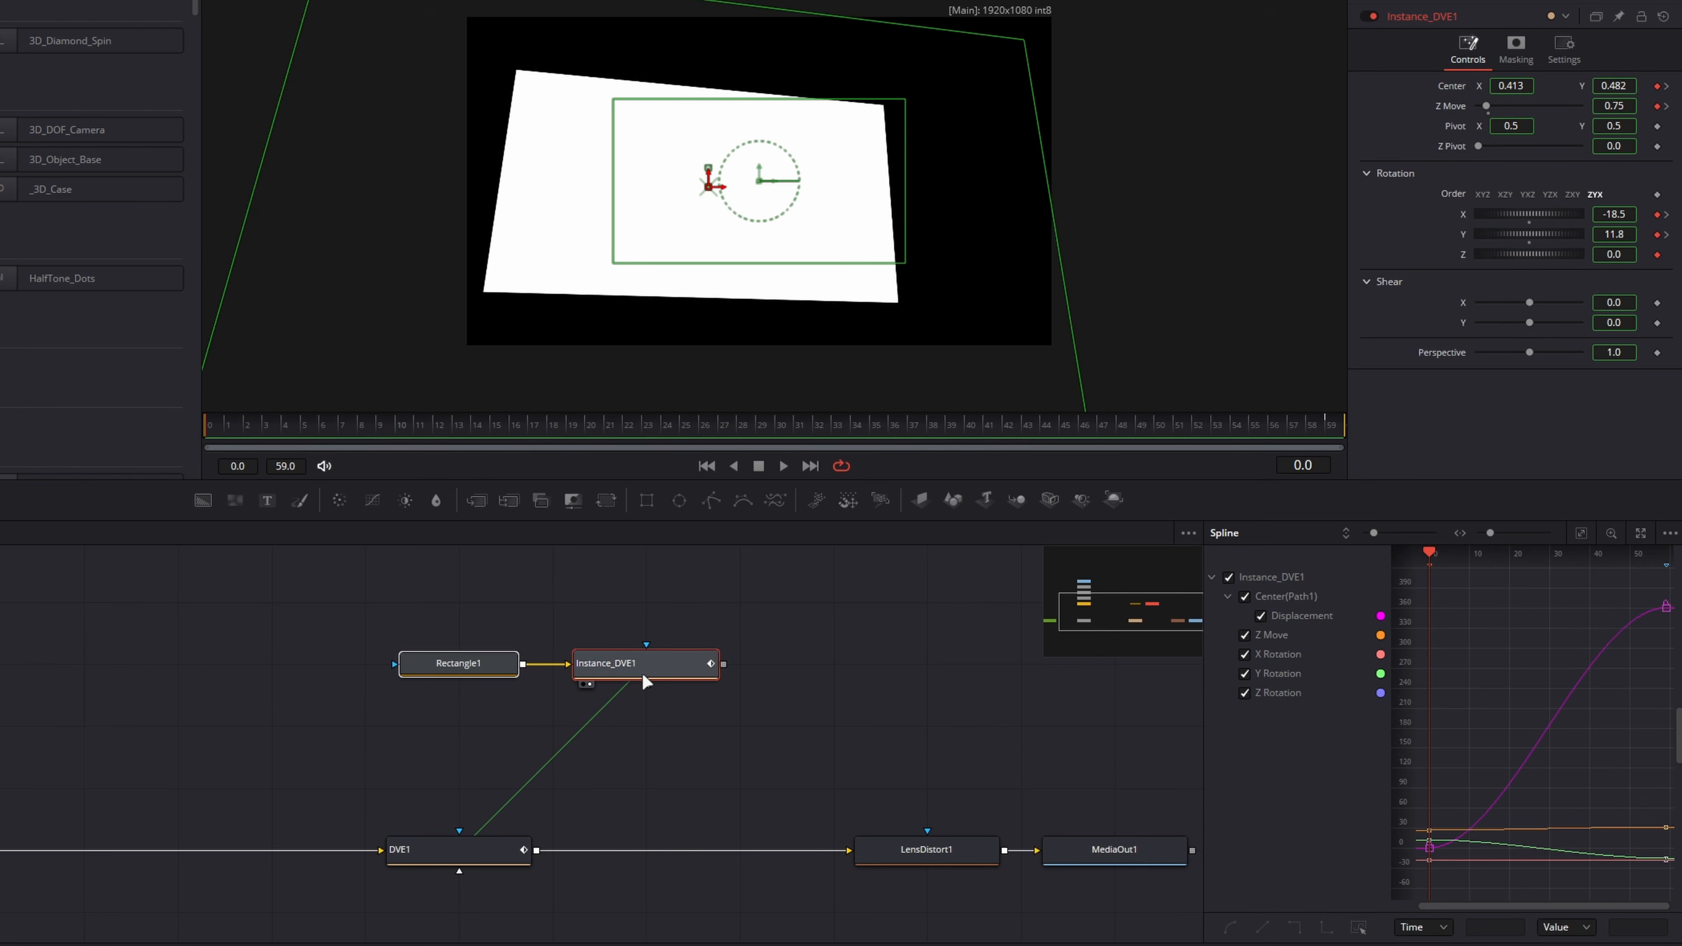
drag(222, 429, 1401, 477)
click(734, 662)
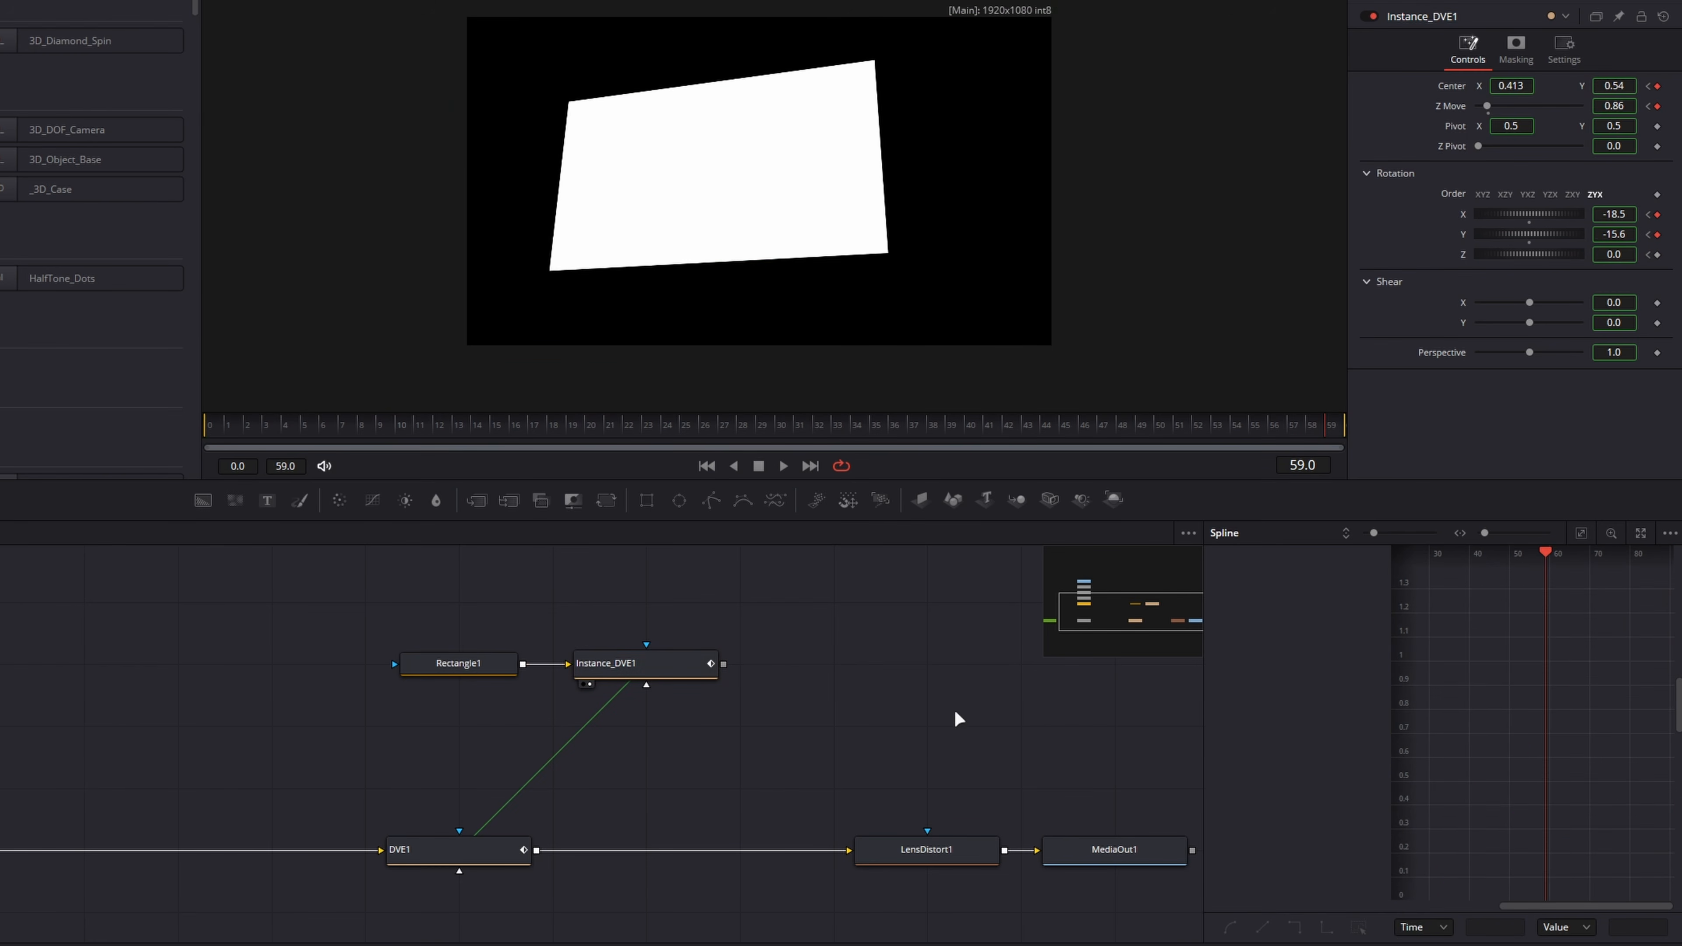
Move LensDistort1 and MediaOut1 together farther along the chain to make room after DVE1
drag(955, 714, 639, 656)
drag(564, 699, 778, 792)
drag(778, 791, 1057, 789)
click(664, 707)
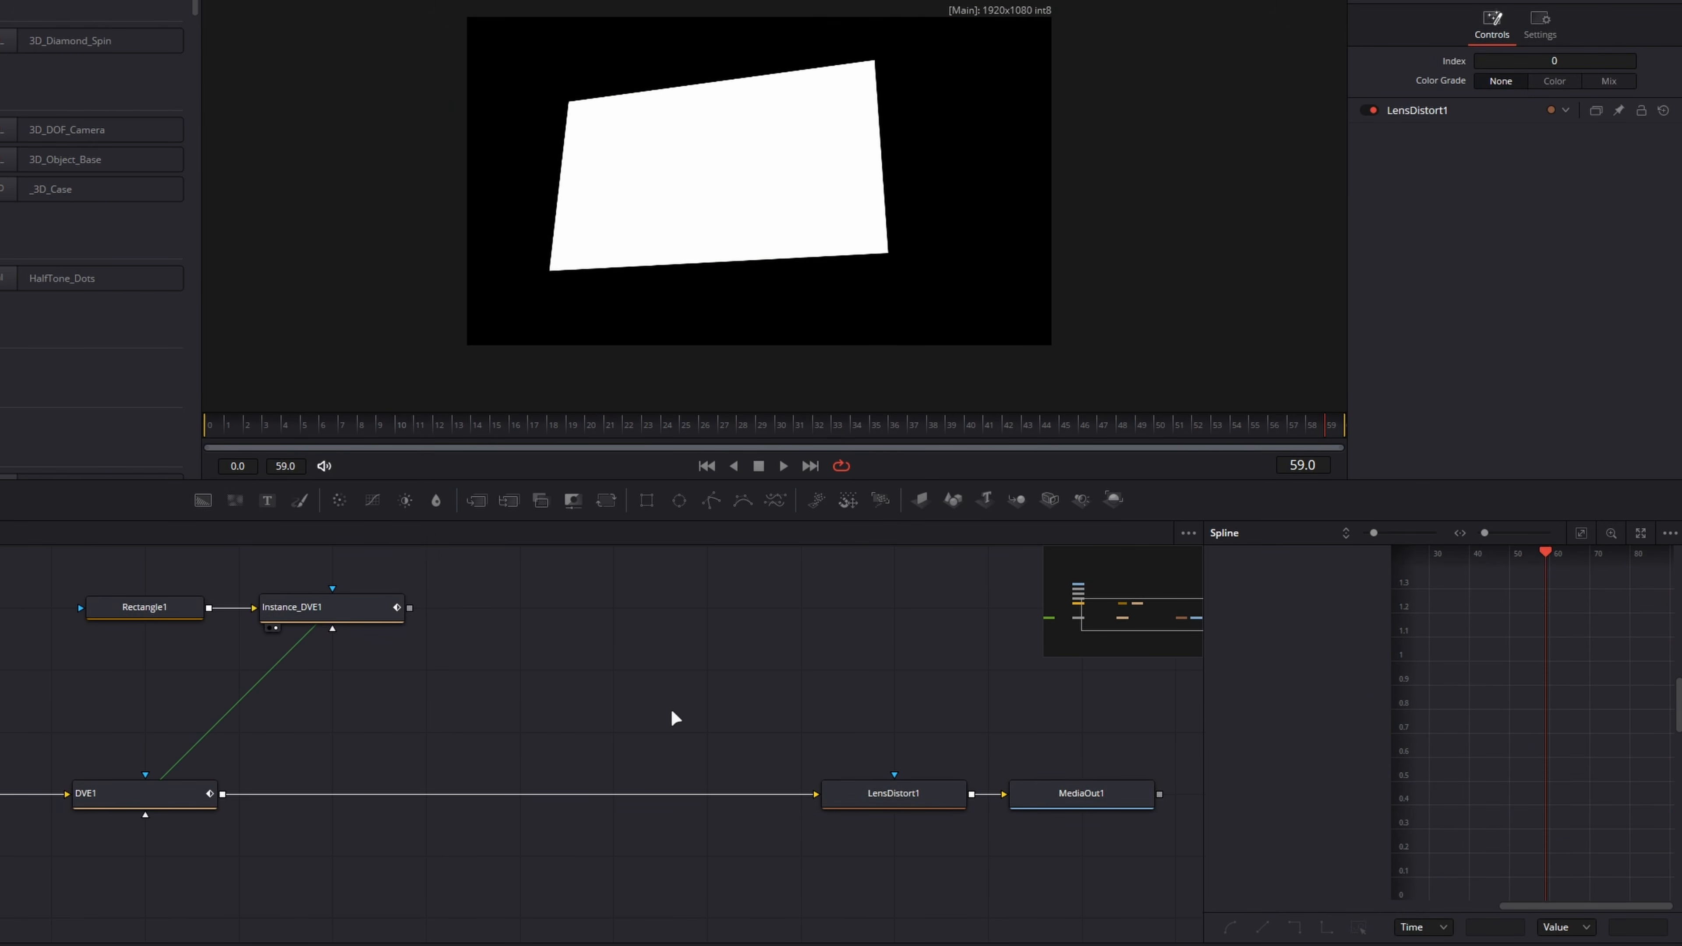
scroll(670, 707, down, 2)
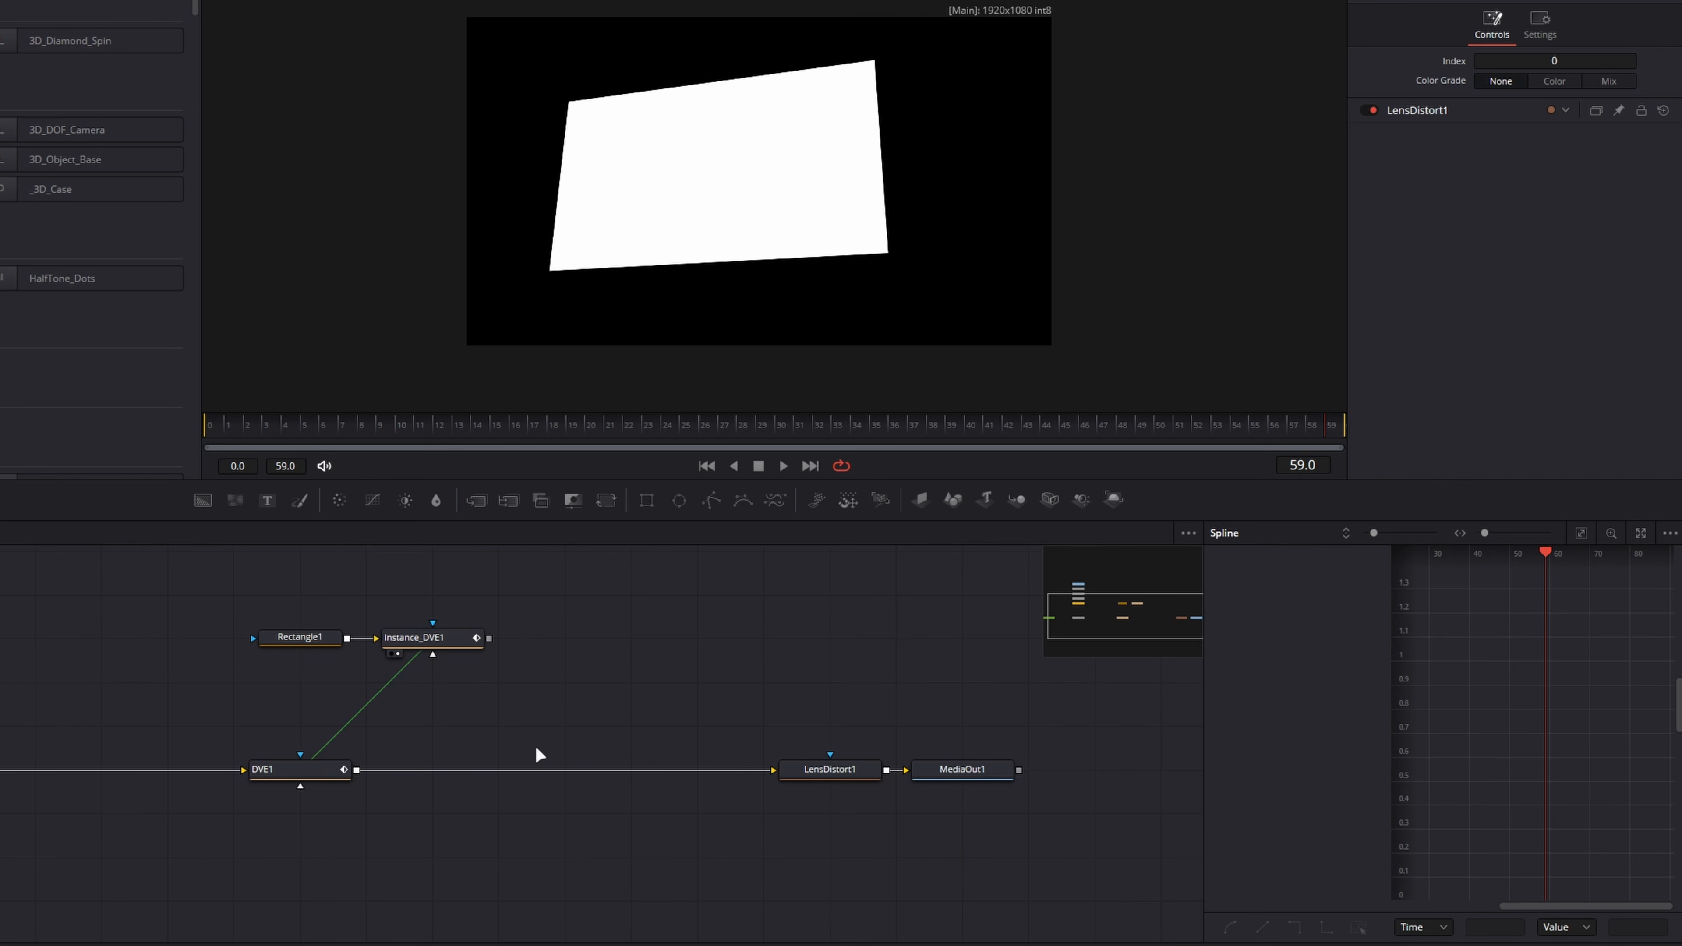
Add a Tilt-Shift Blur node between DVE1 and LensDistort1
key(shift+space)
text(rectang)
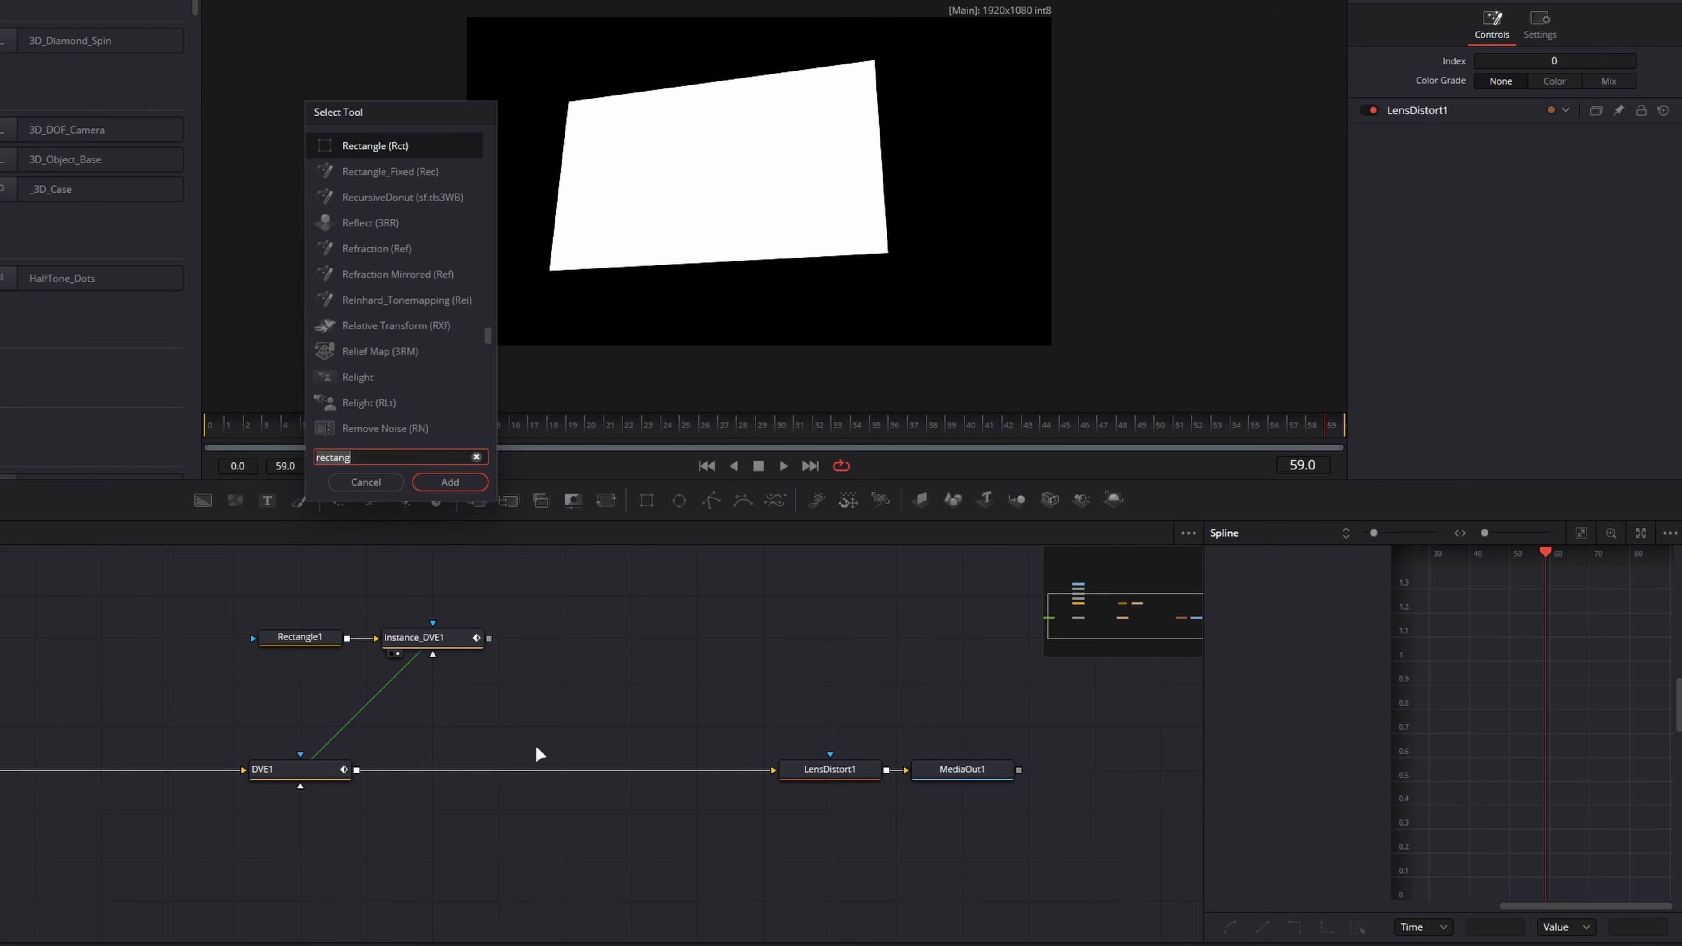
key(BackSpace)
key(BackSpace)
key(BackSpace)
key(BackSpace)
key(BackSpace)
key(BackSpace)
key(BackSpace)
text(tilt)
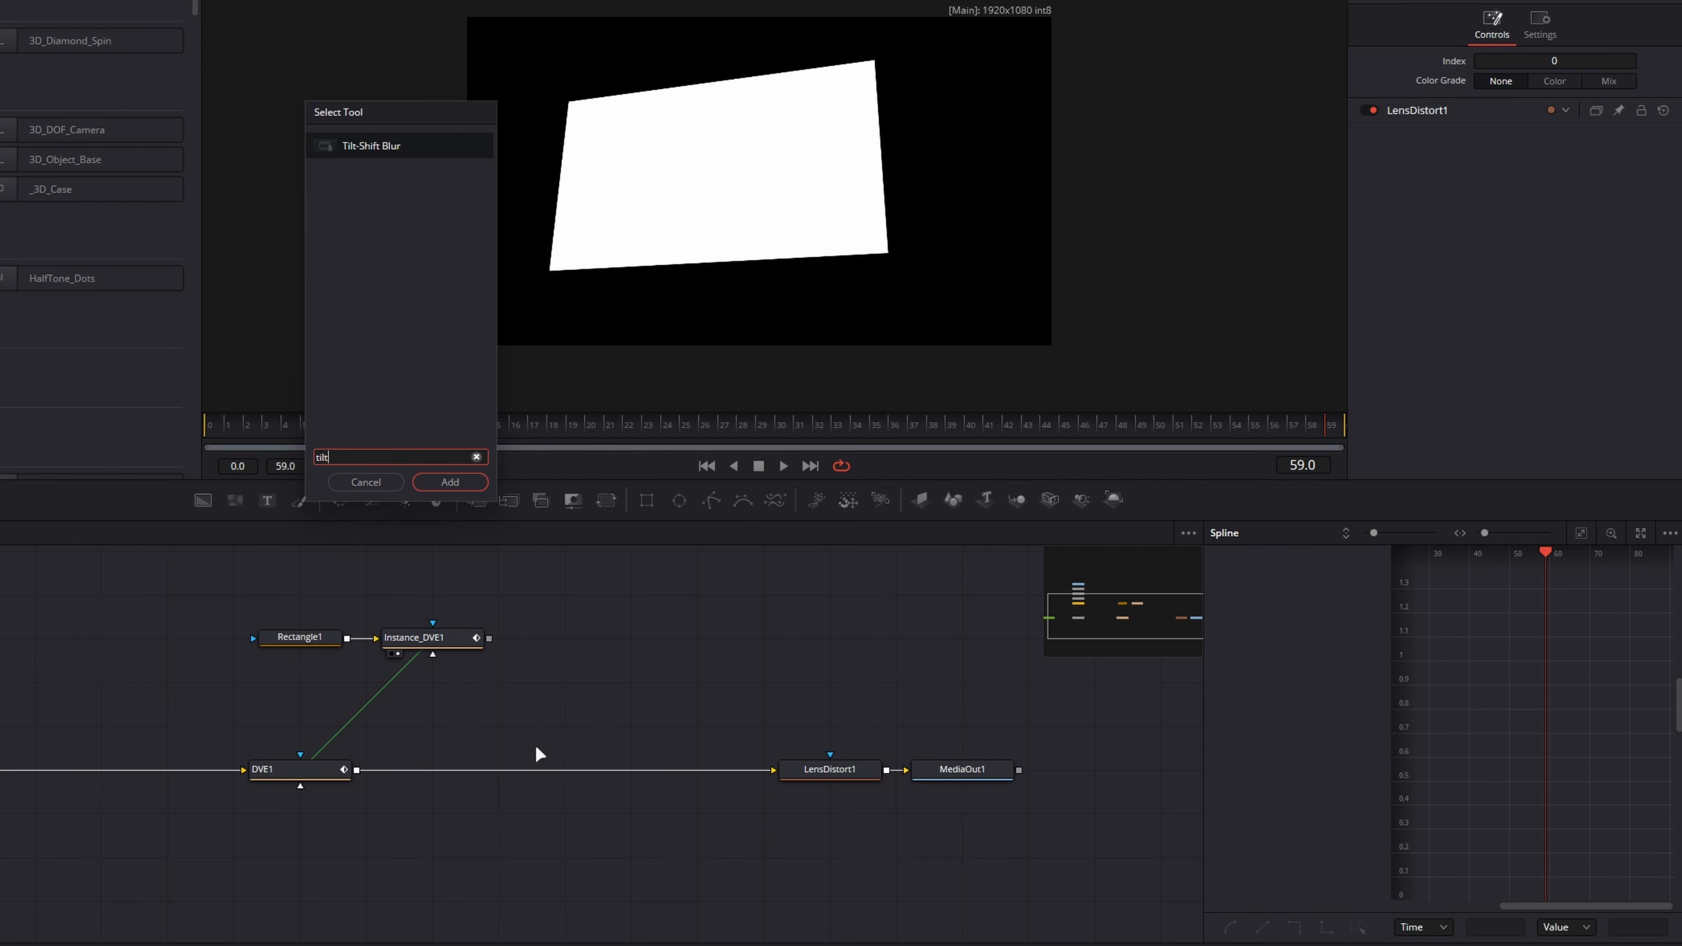
key(Return)
drag(535, 755, 487, 775)
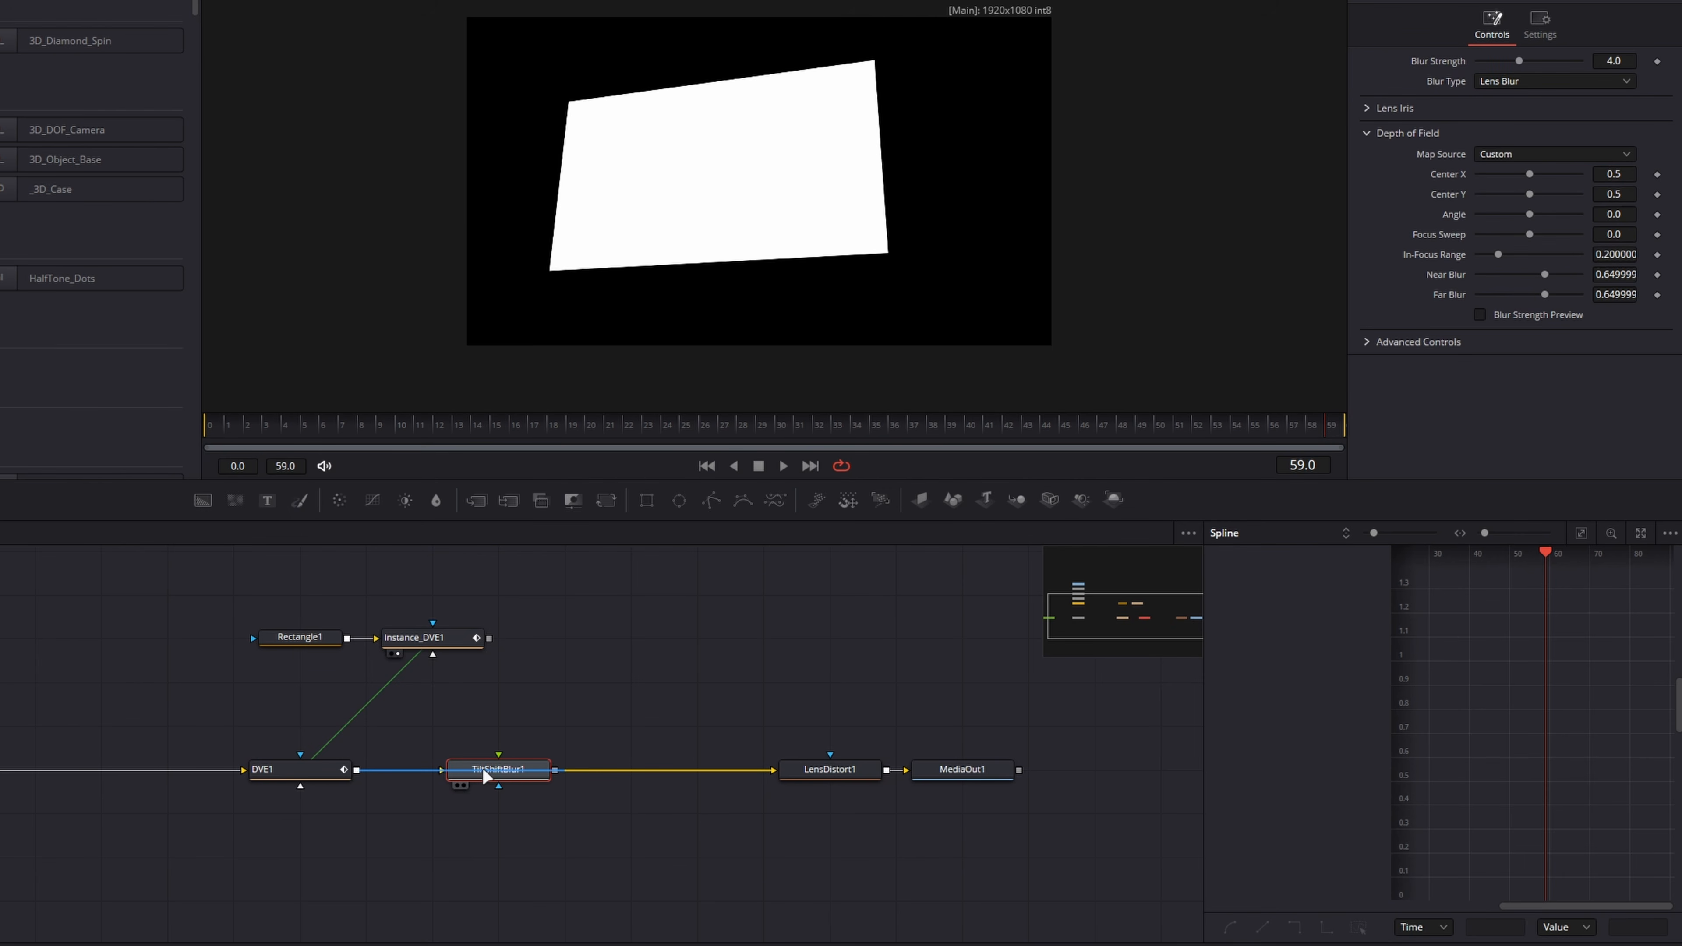
Show MediaOut1 in the viewer and examine the tilt-shift blur on the website up close
click(951, 774)
key(1)
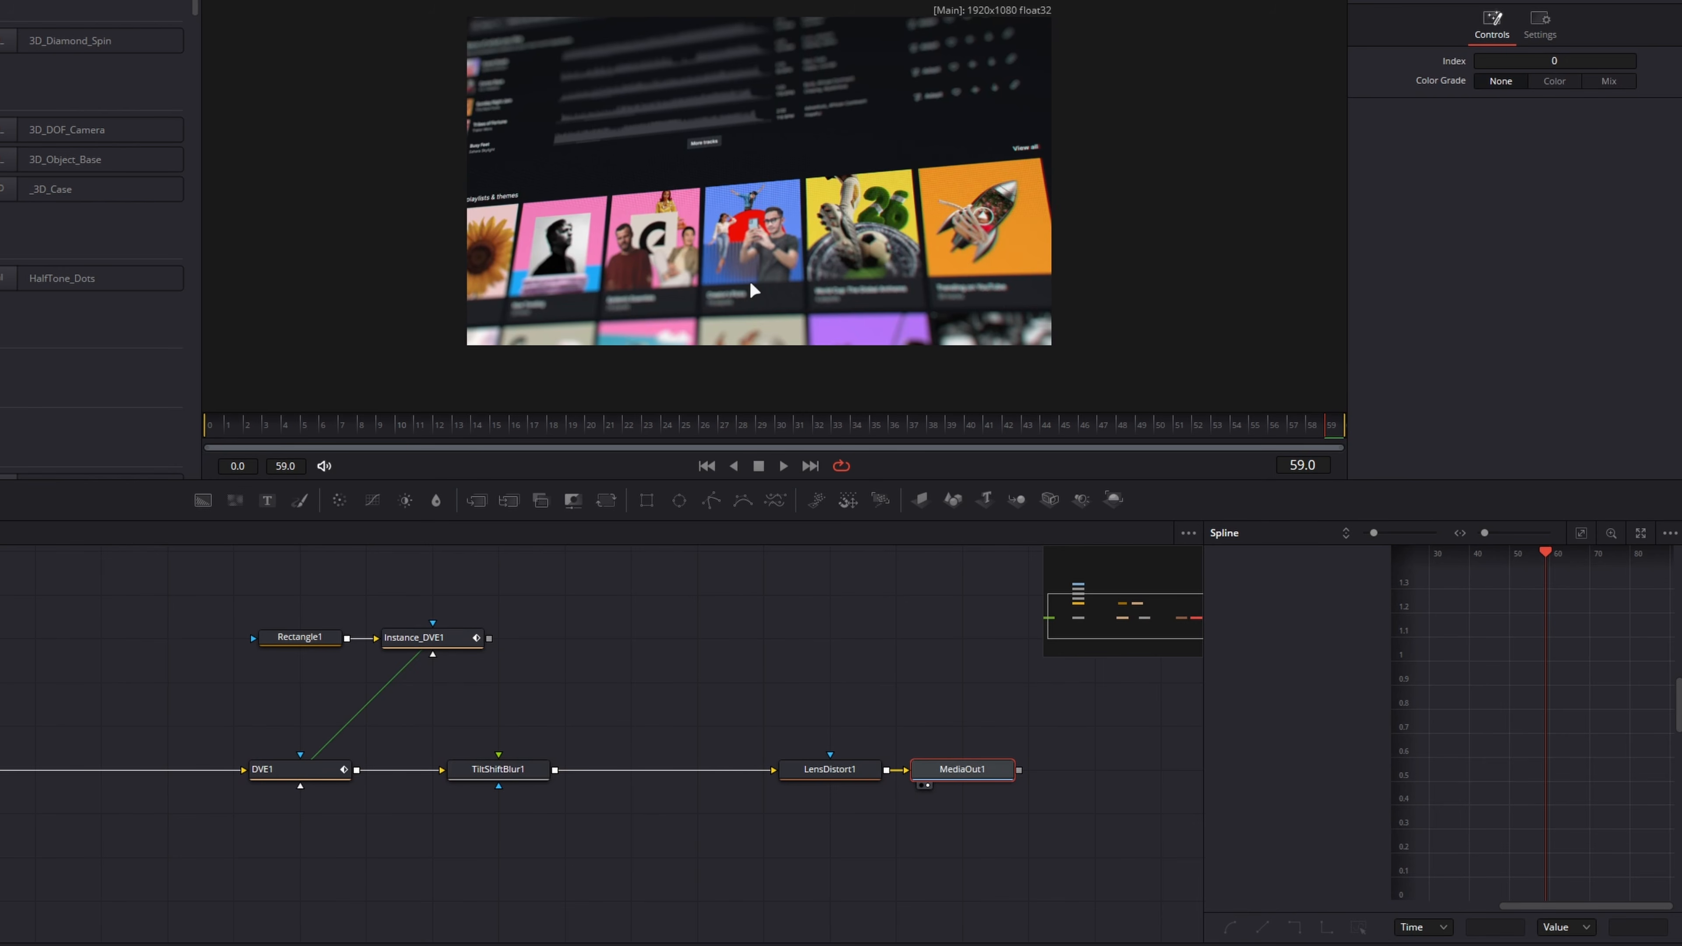
scroll(598, 259, up, 2)
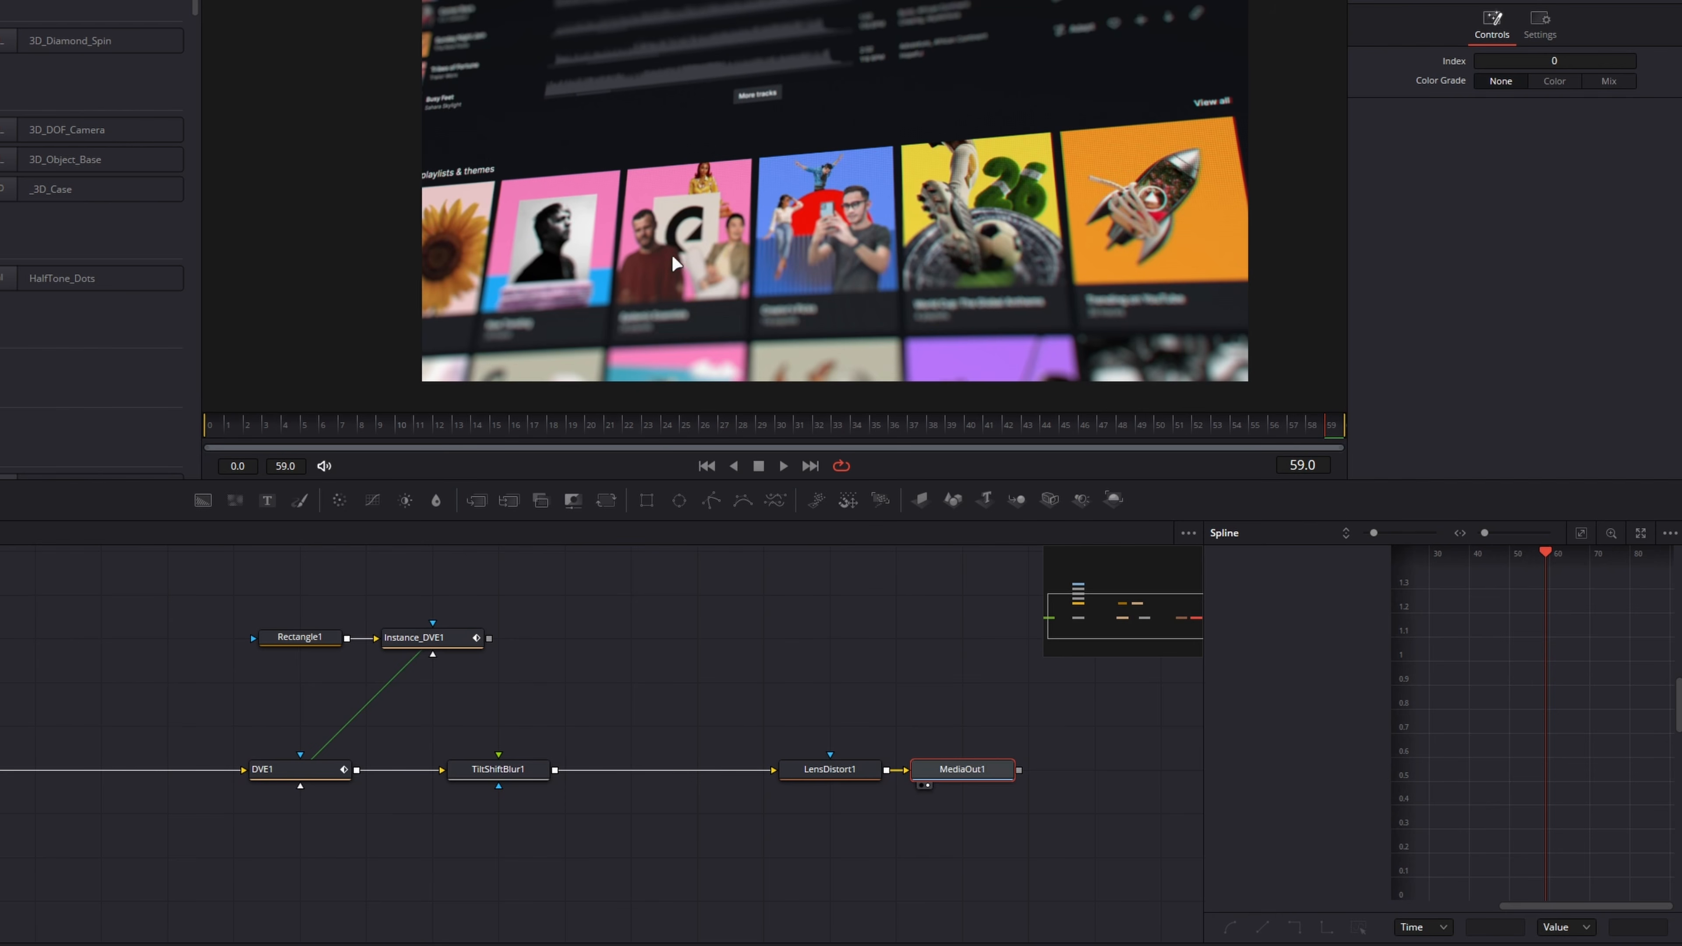
Set the depth-of-field Map Source of TiltShiftBlur1 to Second RGB Input
click(495, 772)
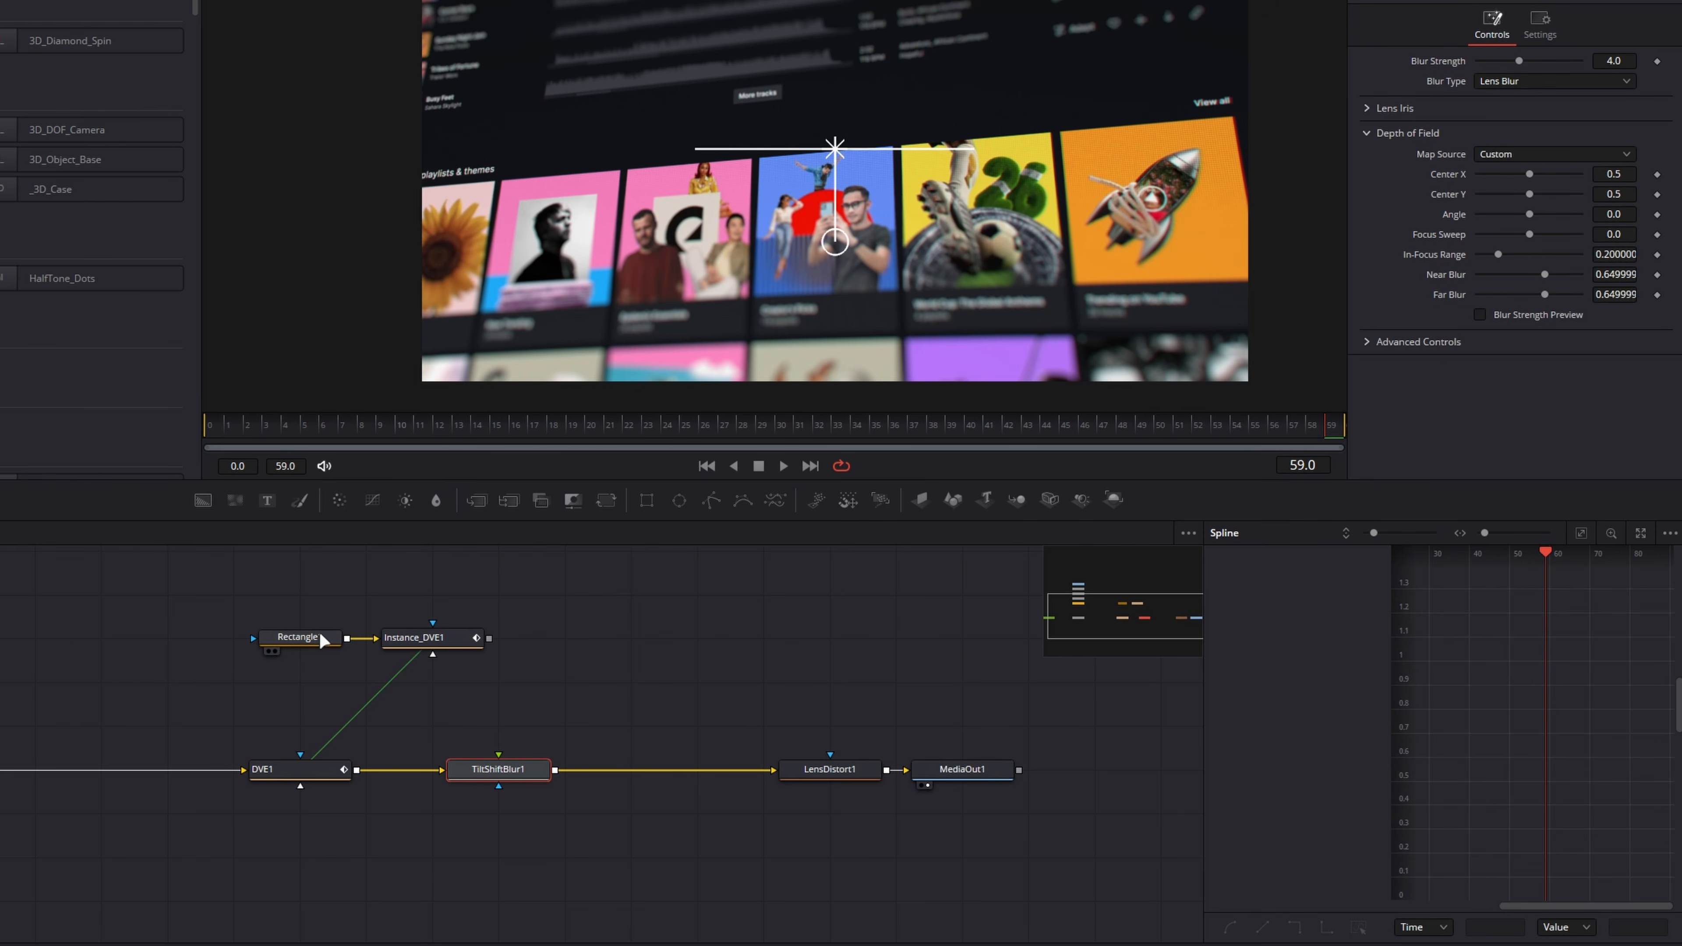
click(292, 623)
click(503, 770)
click(1498, 157)
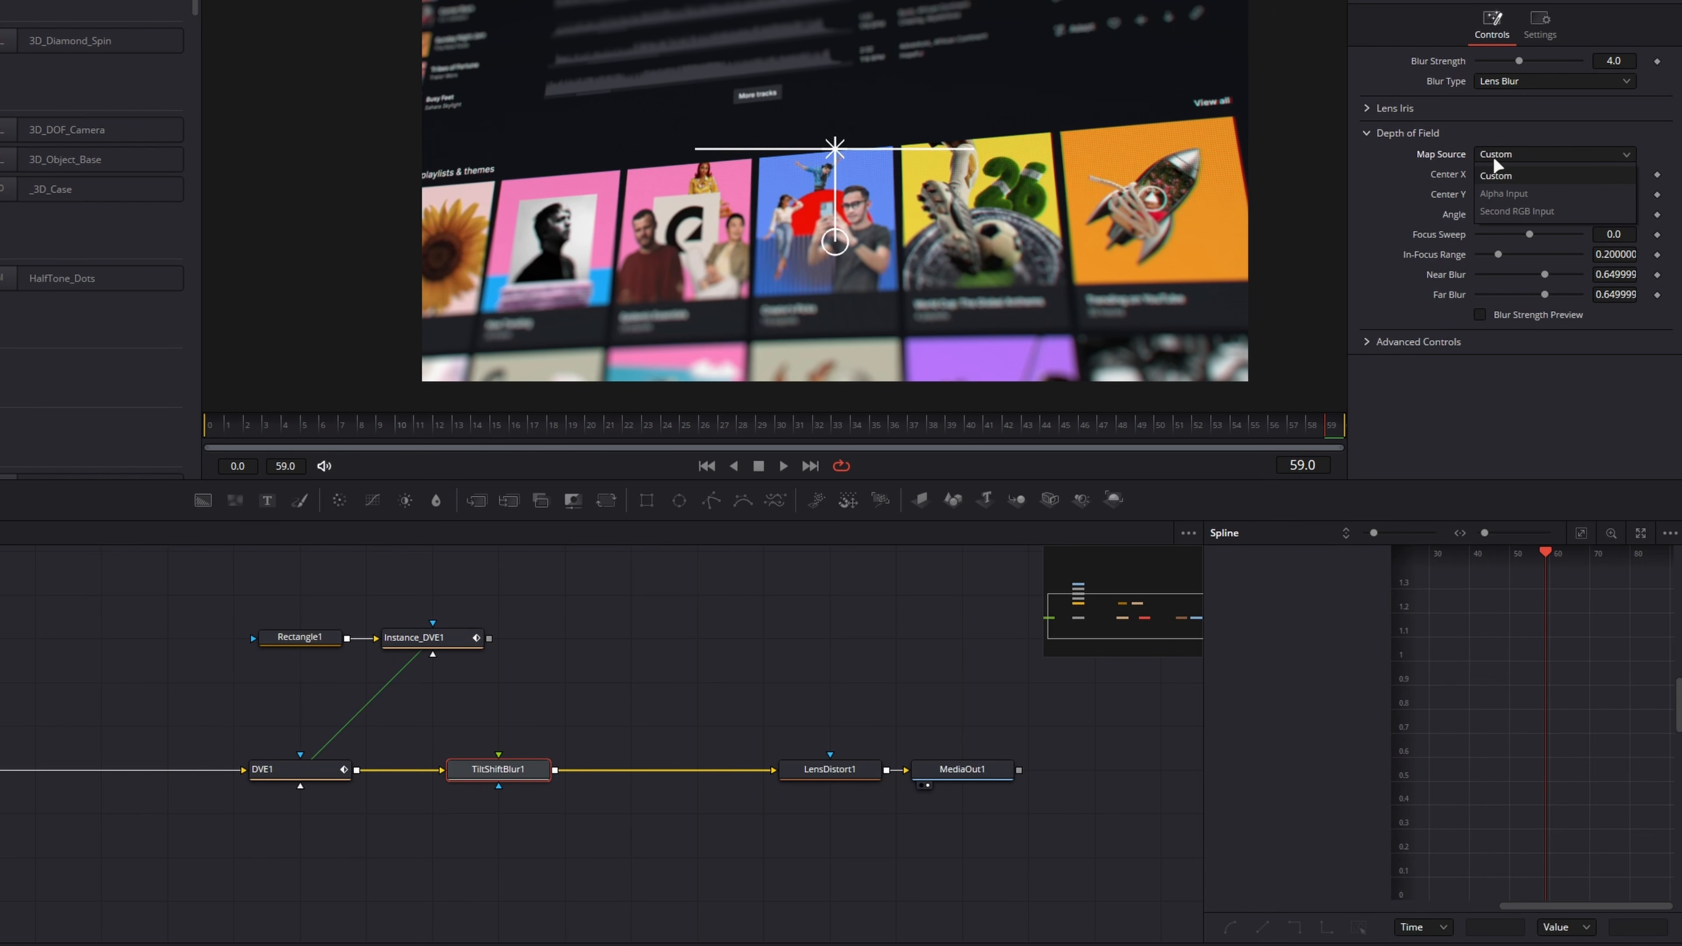
click(1510, 212)
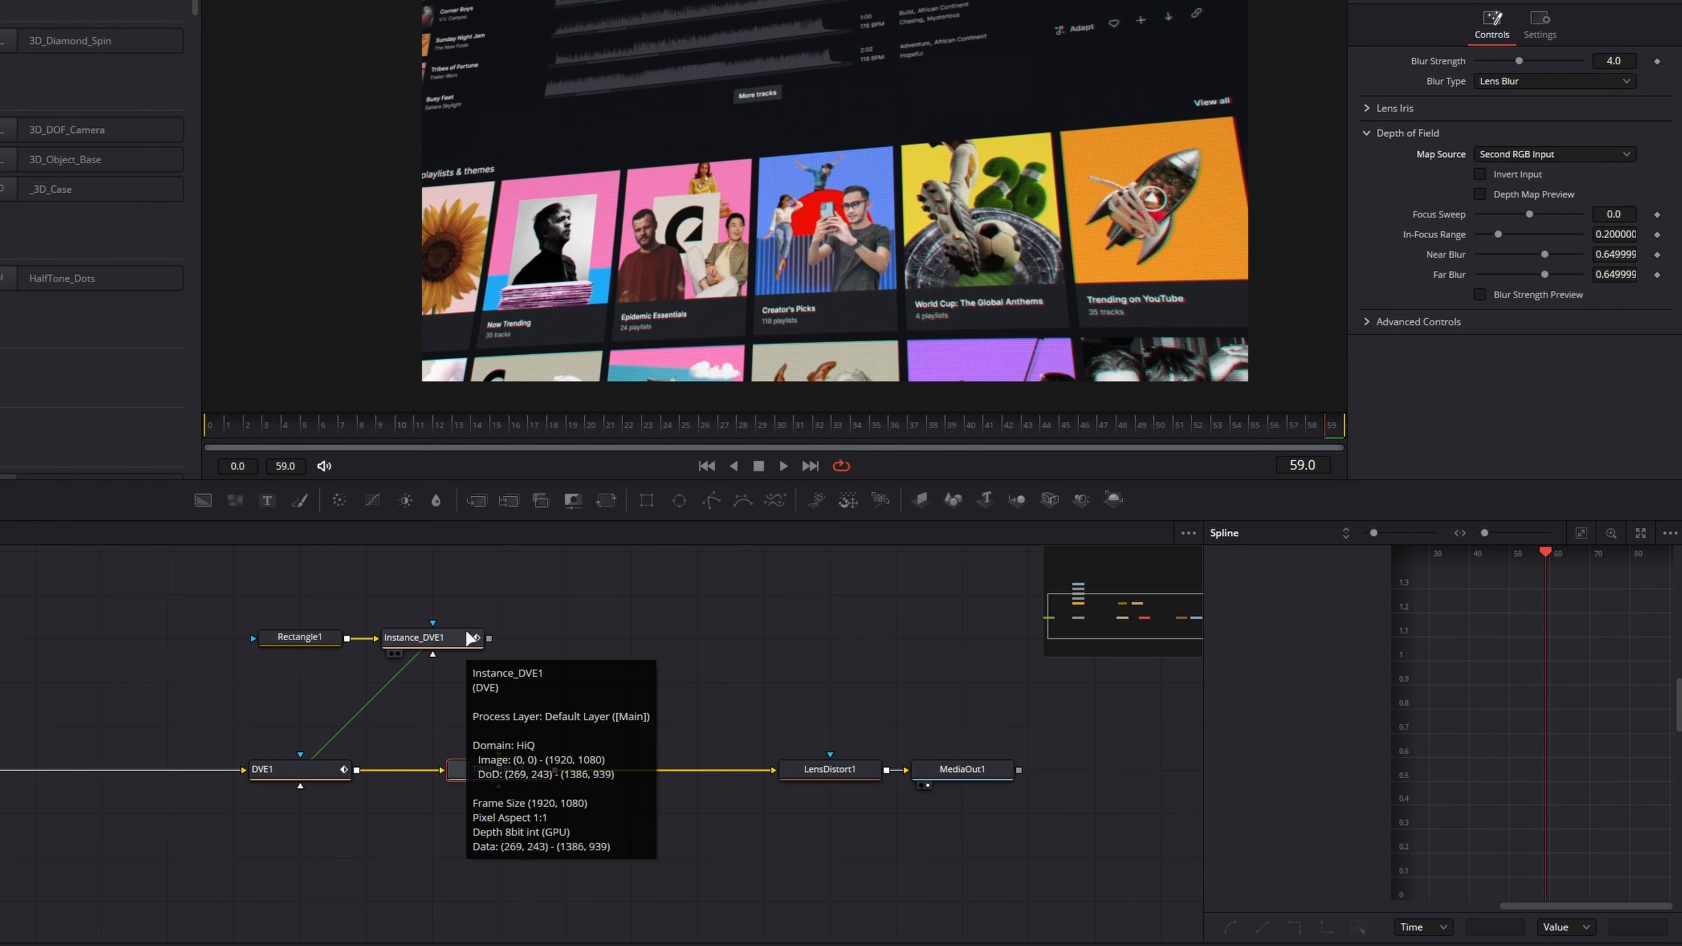
Connect Instance_DVE1 to TiltShiftBlur1 as its depth map, aligned directly above it, and set Near Blur to 0.047
drag(490, 639, 500, 766)
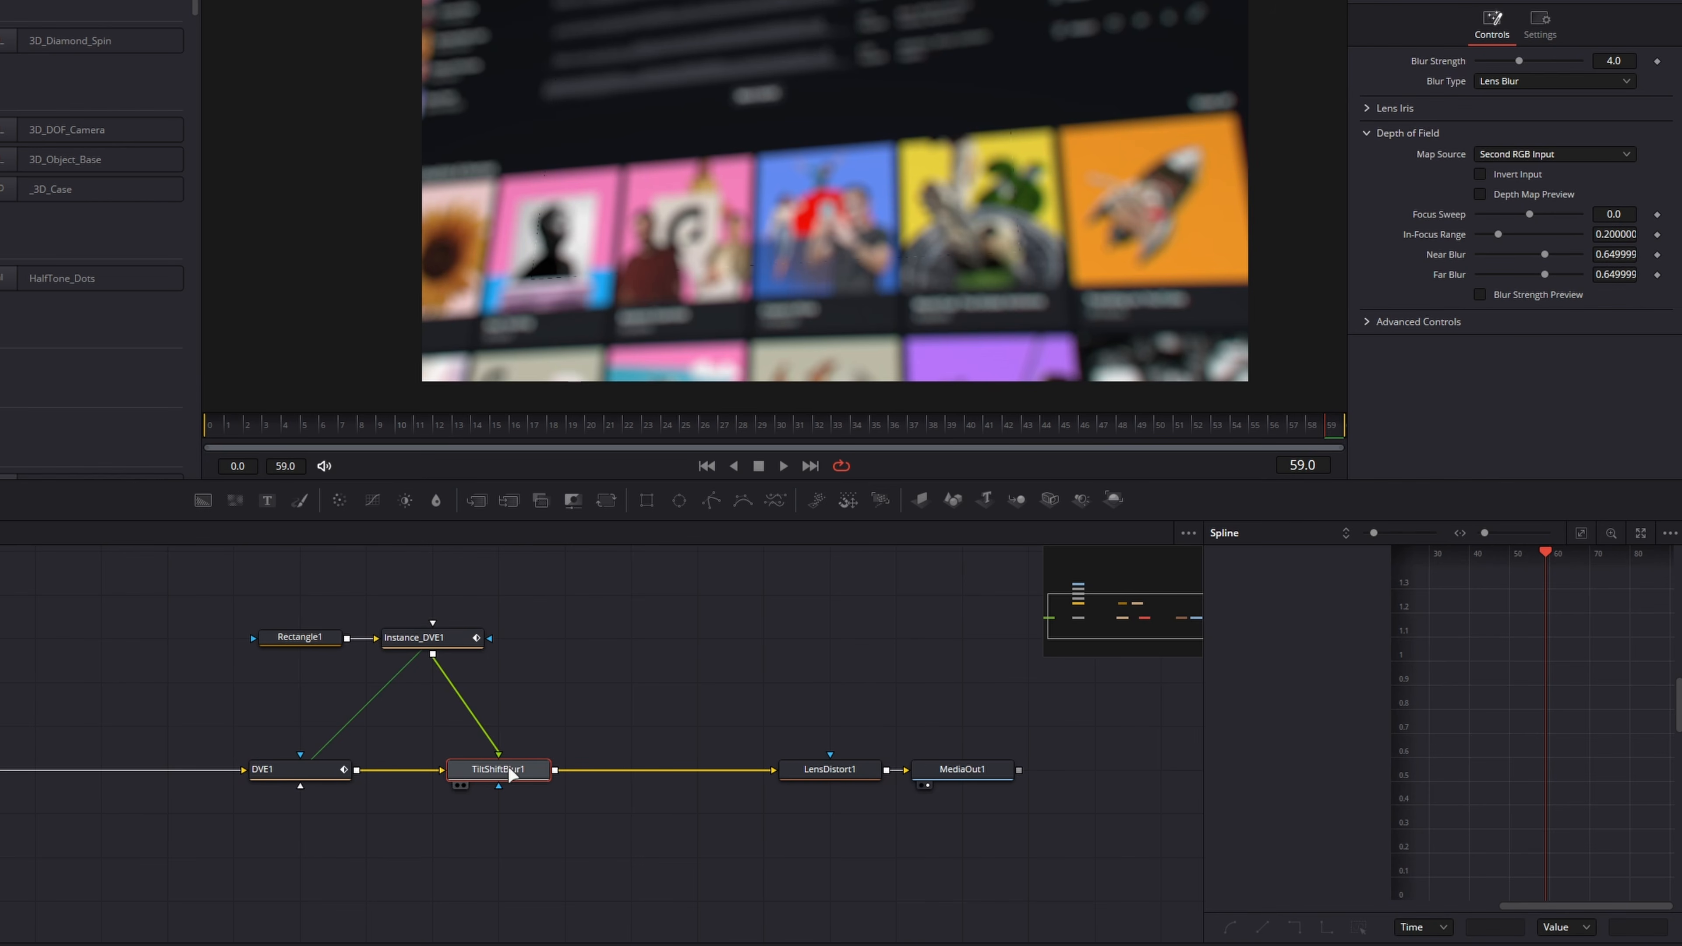
drag(457, 640, 524, 640)
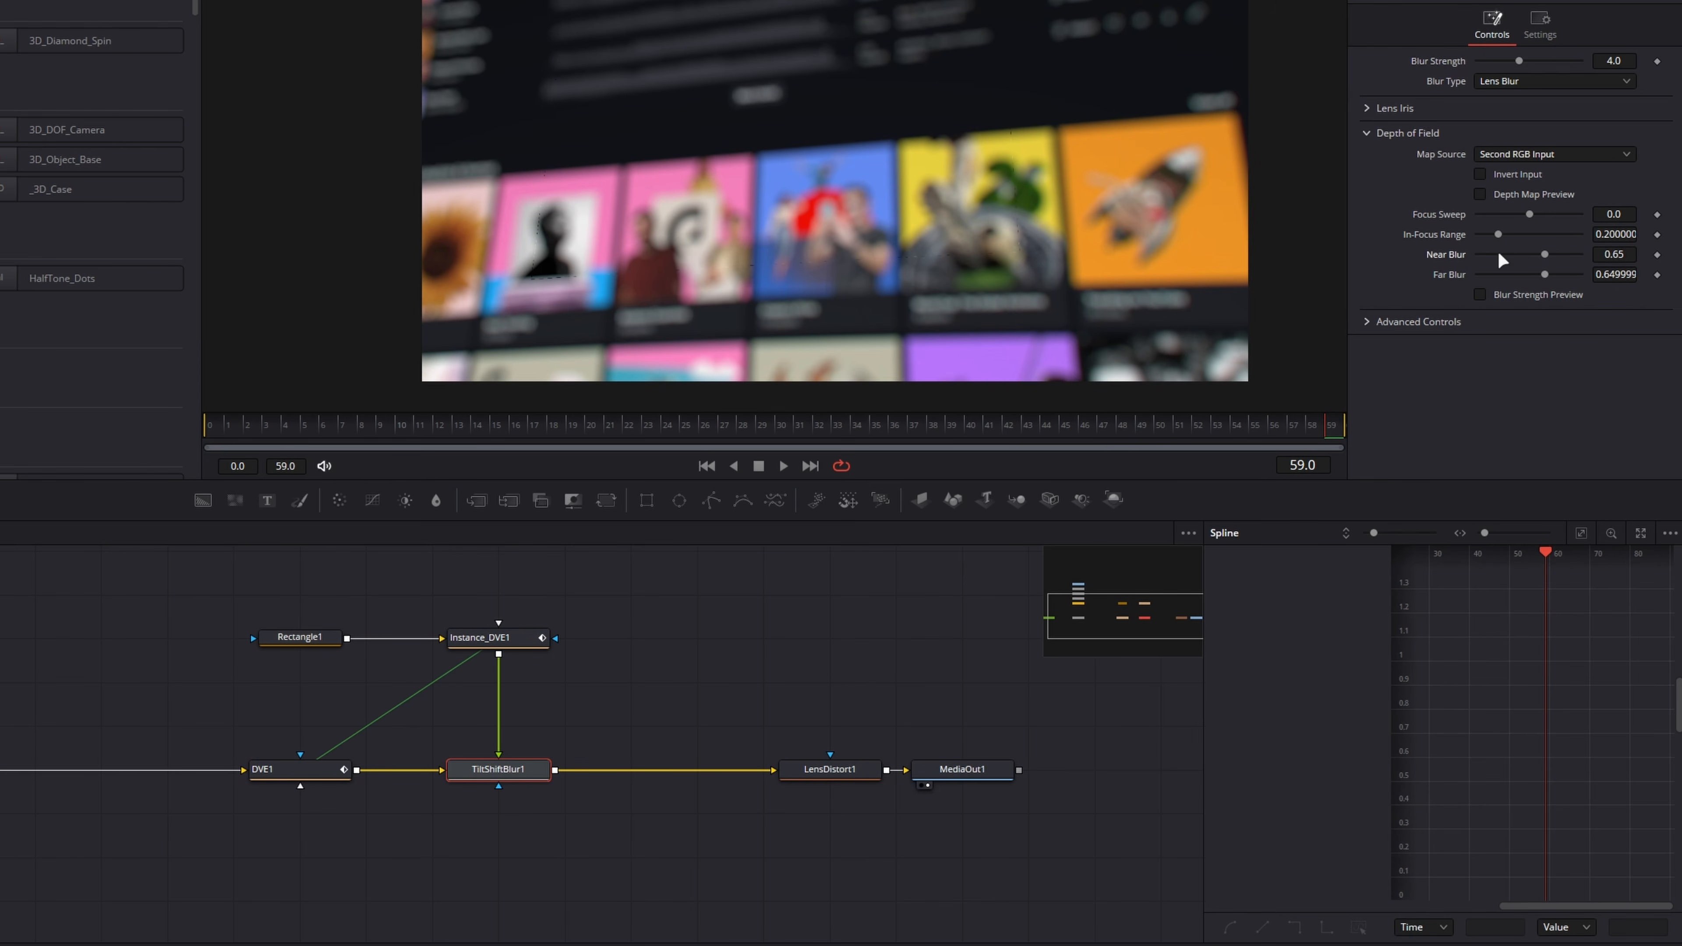
drag(1546, 254, 1487, 247)
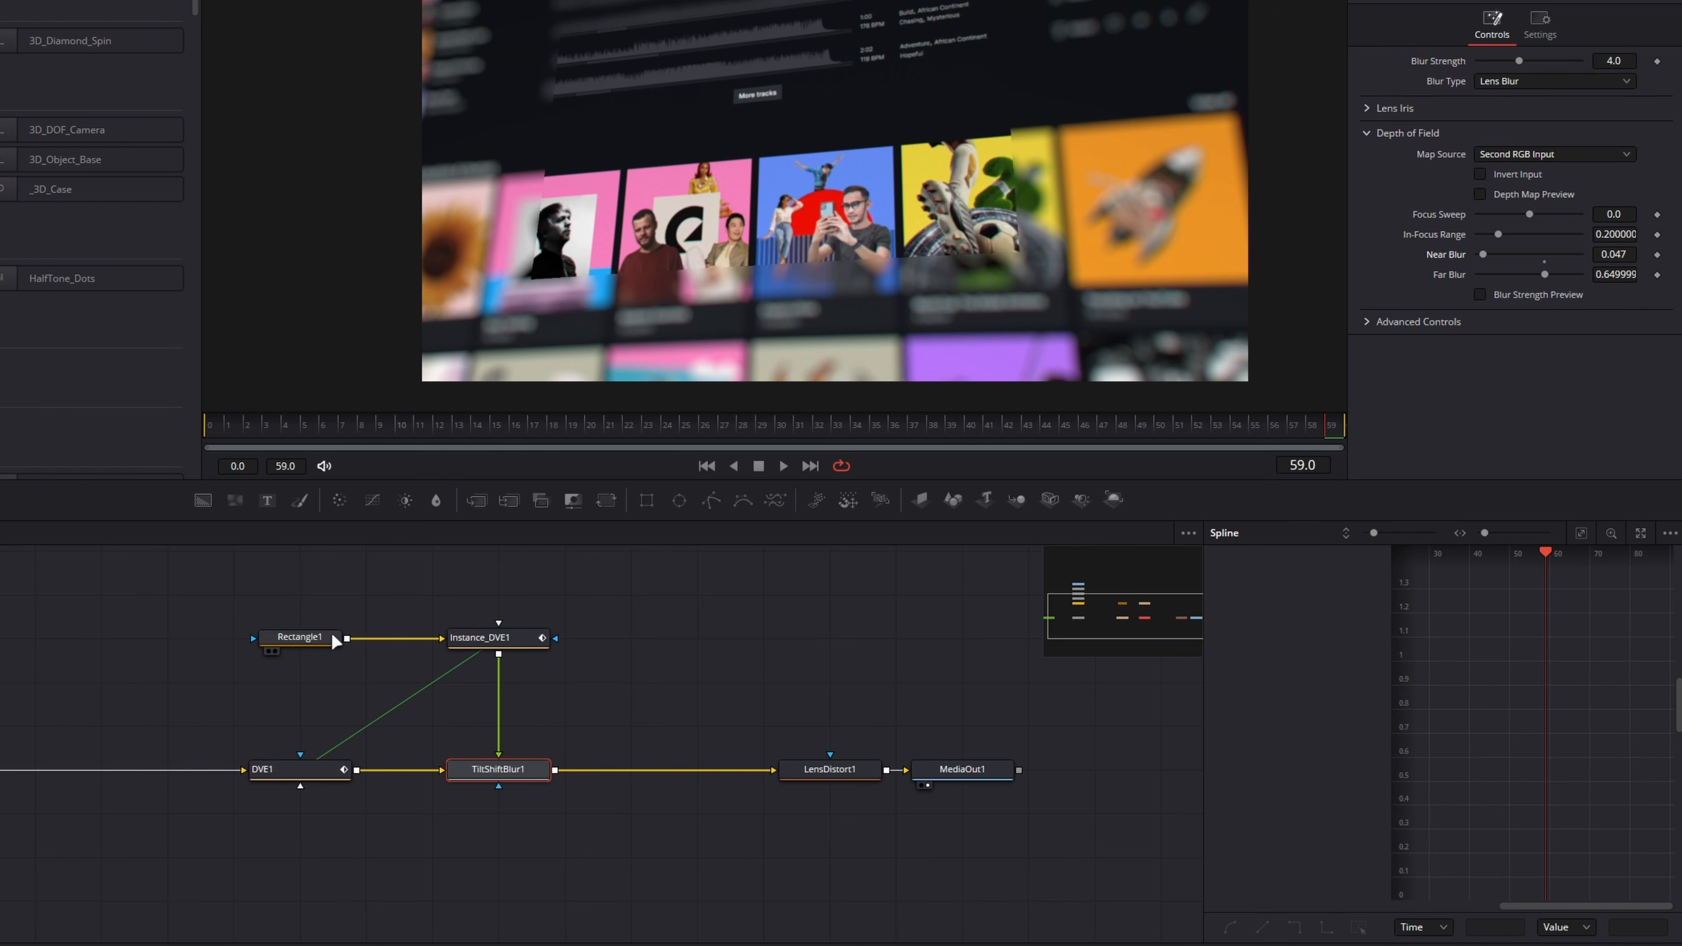
Give Rectangle1 a Soft Edge of 0.2, widen it to about 0.82 and centre it at about X 0.463, Y 0.457
click(303, 639)
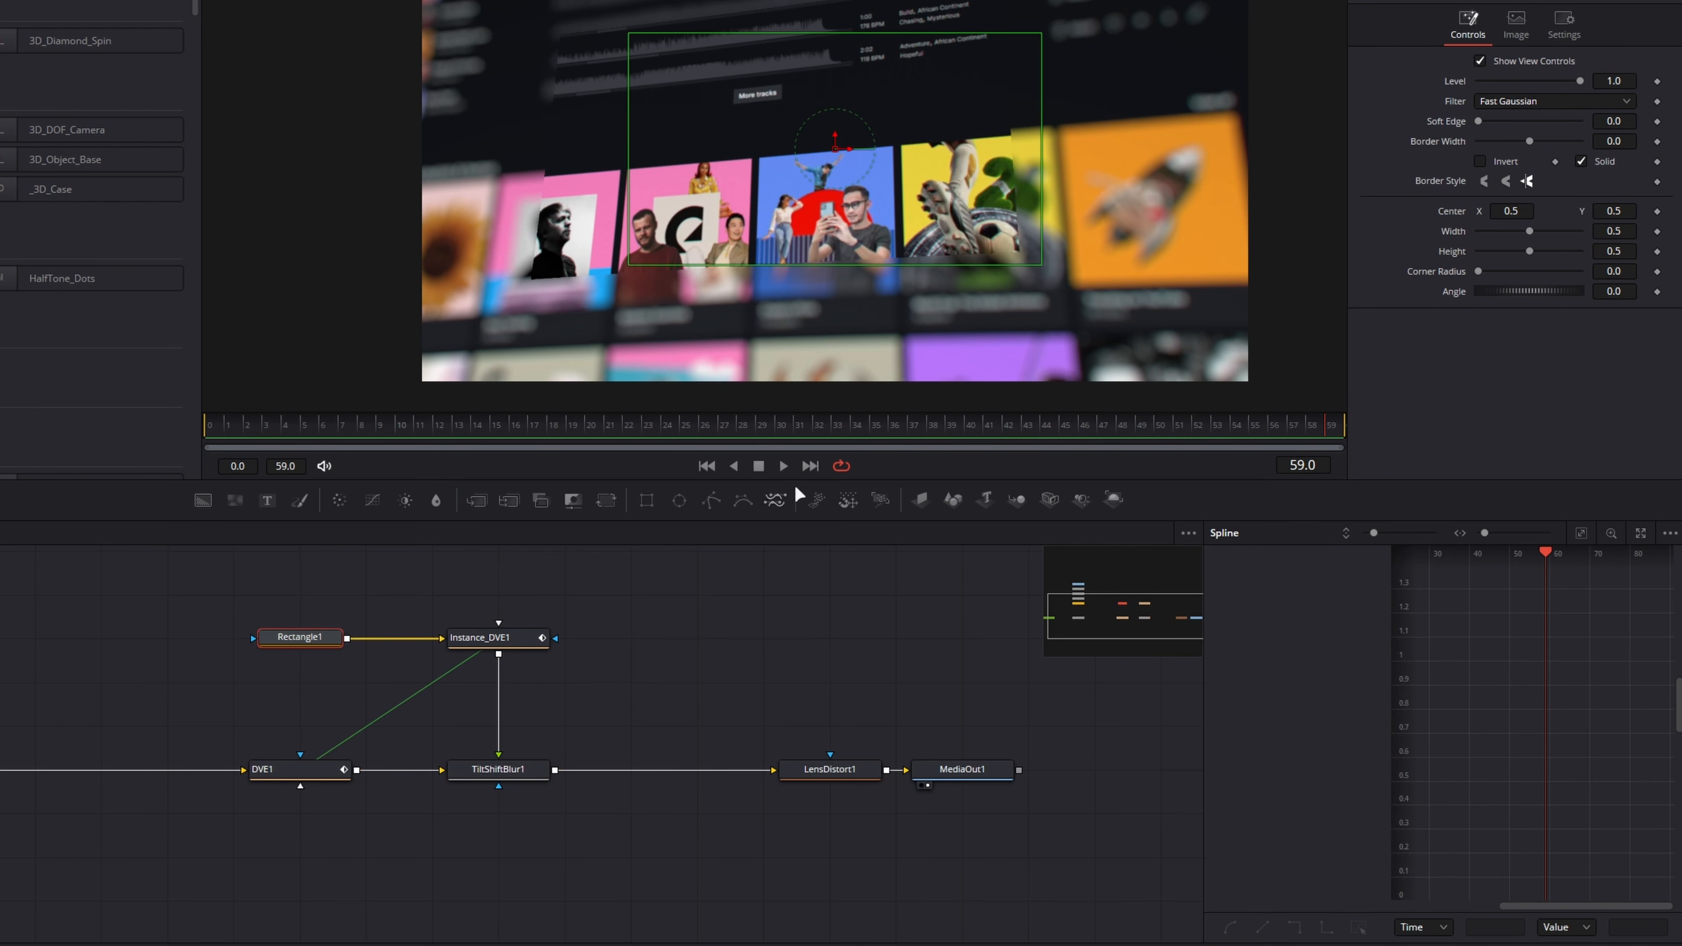
drag(1476, 118, 1580, 118)
mouse_move(836, 148)
mouse_down()
mouse_move(984, 118)
mouse_move(1053, 238)
mouse_move(814, 199)
mouse_move(662, 72)
mouse_move(845, 149)
mouse_move(788, 73)
mouse_move(570, 40)
mouse_move(834, 113)
mouse_move(805, 141)
mouse_up()
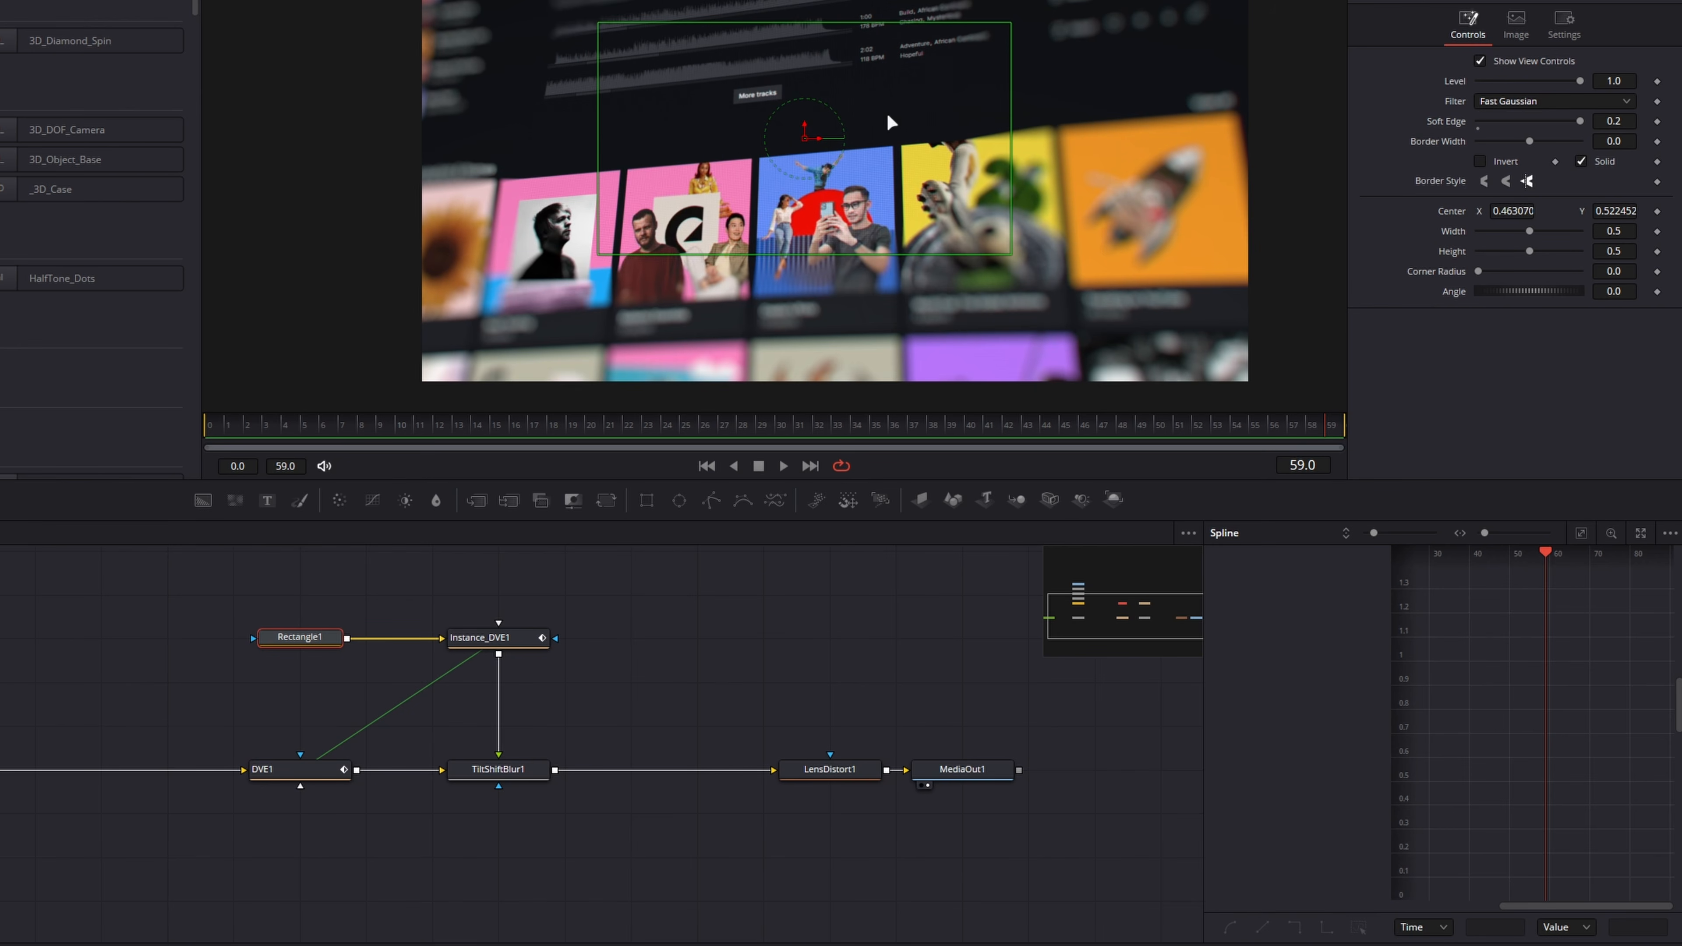
drag(1013, 166, 1146, 166)
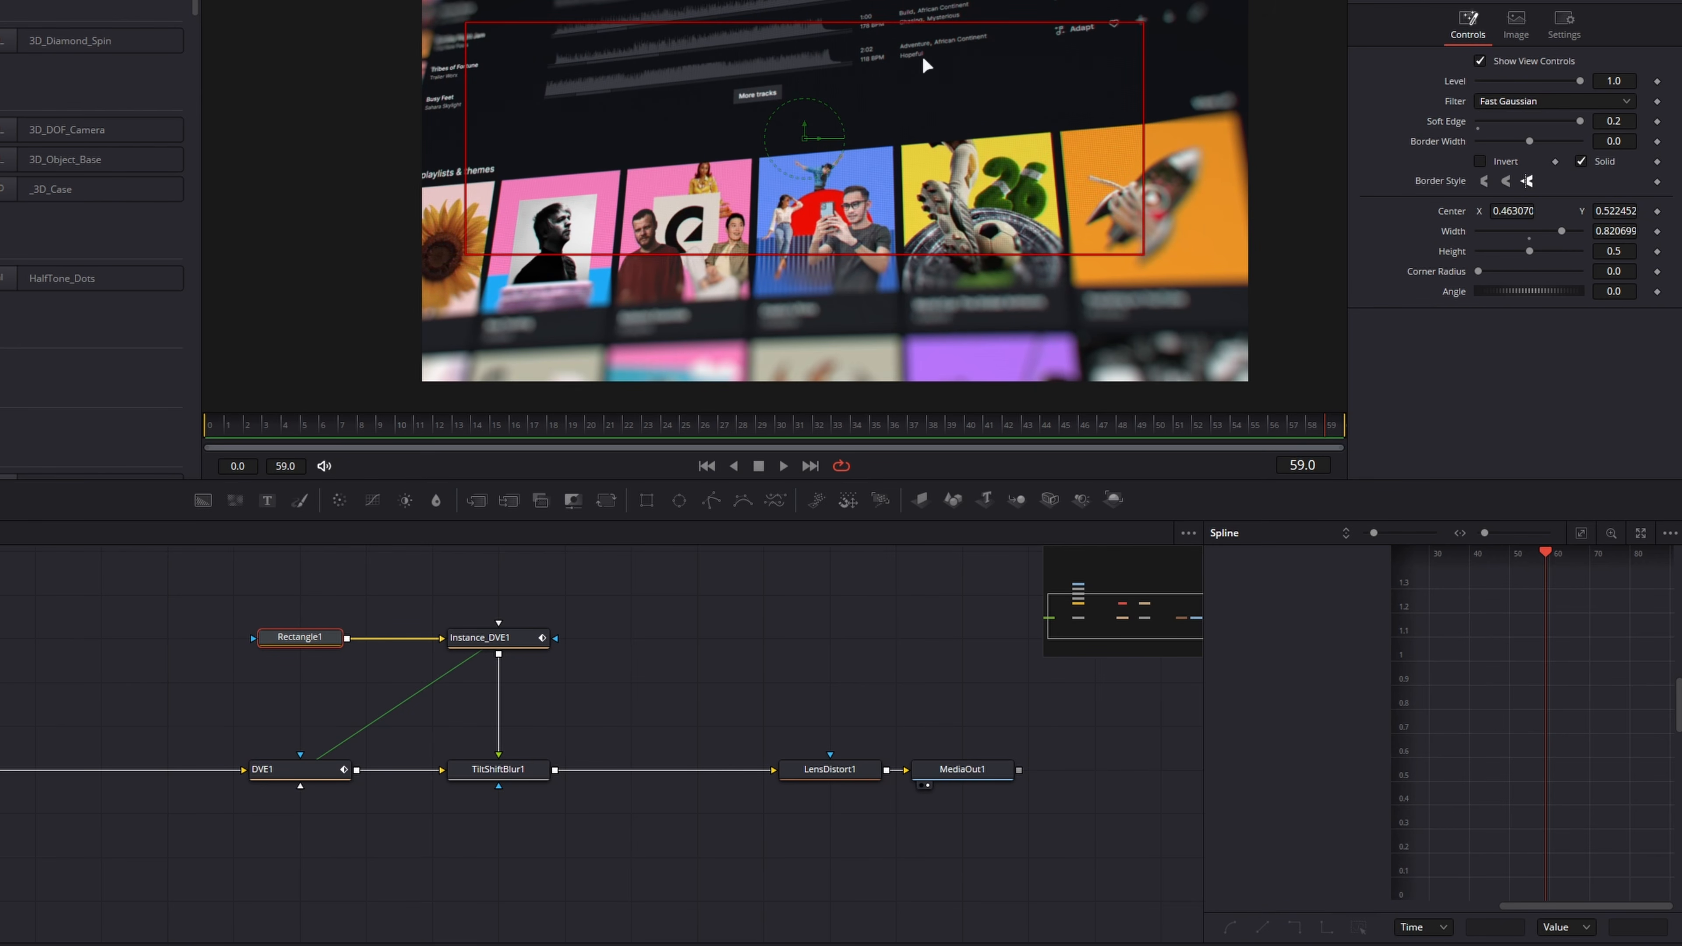
drag(806, 136, 821, 171)
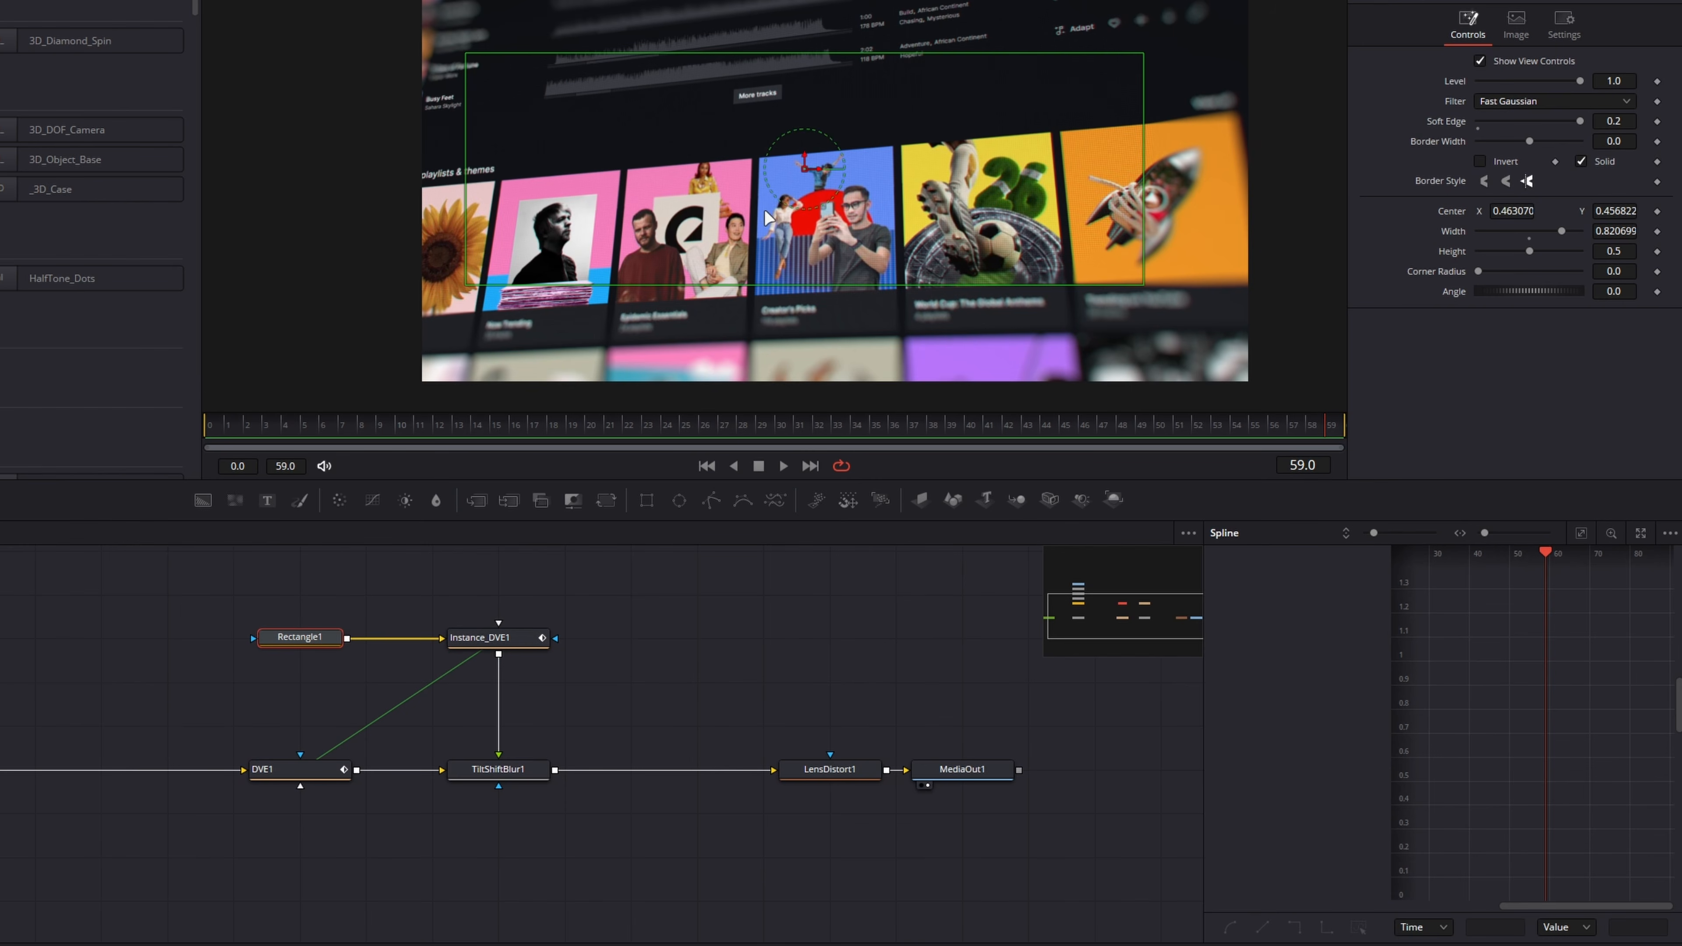
Try a Blur Strength of 5.91 on TiltShiftBlur1 and undo the change
click(499, 768)
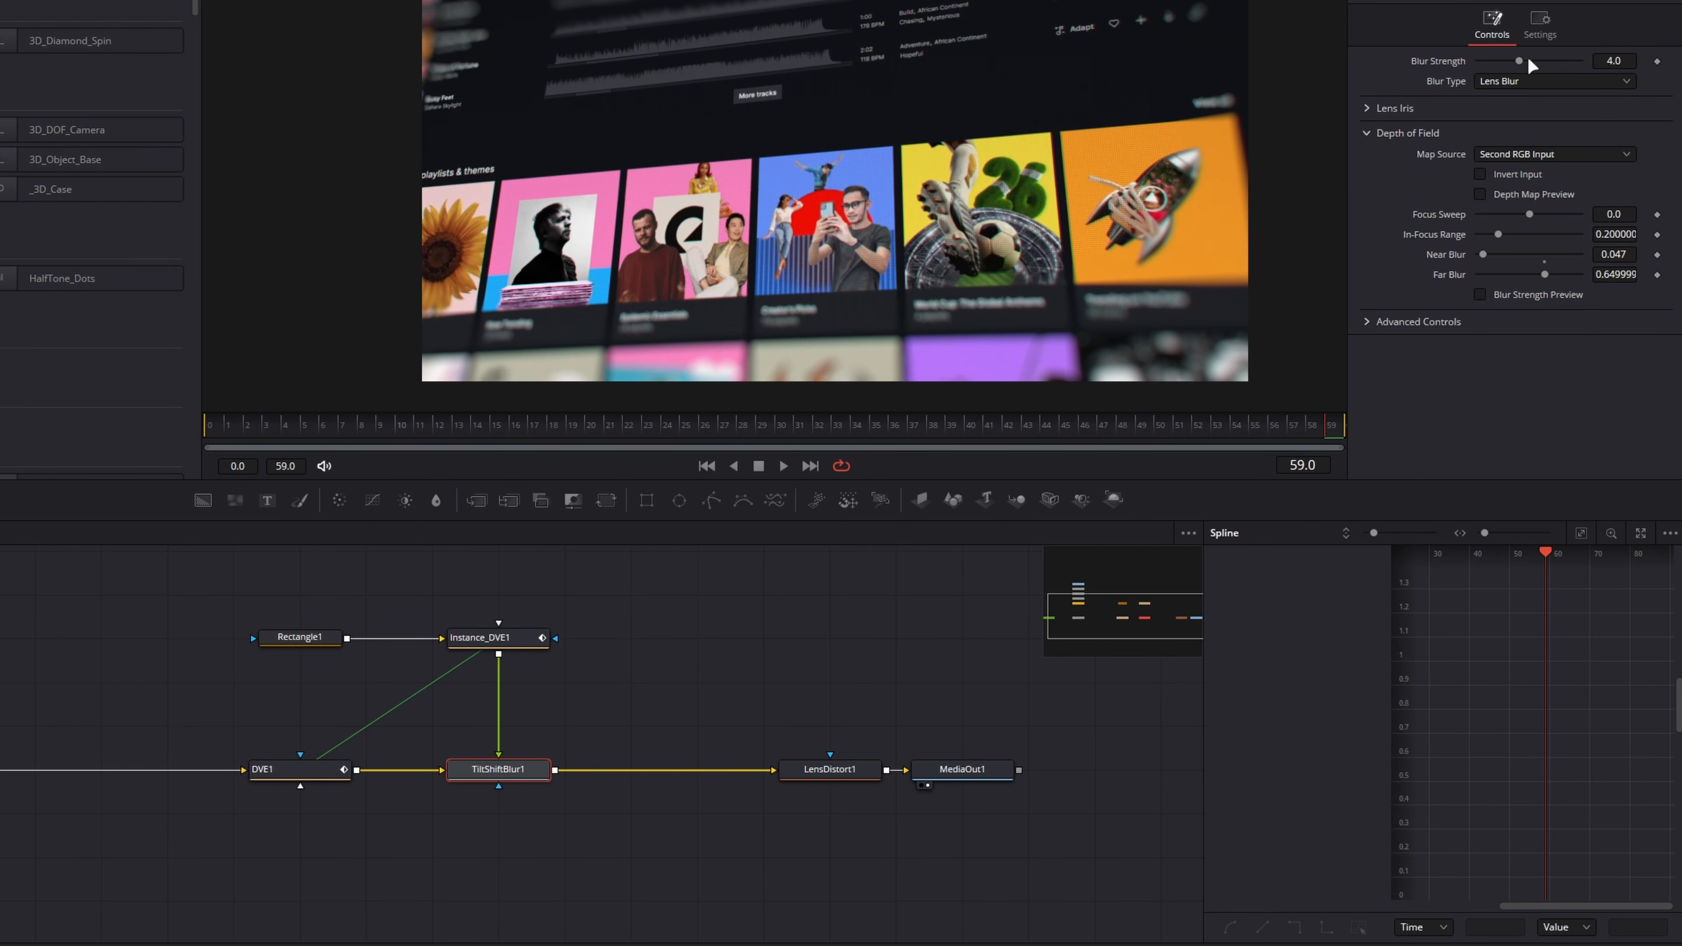
drag(1517, 58, 1538, 63)
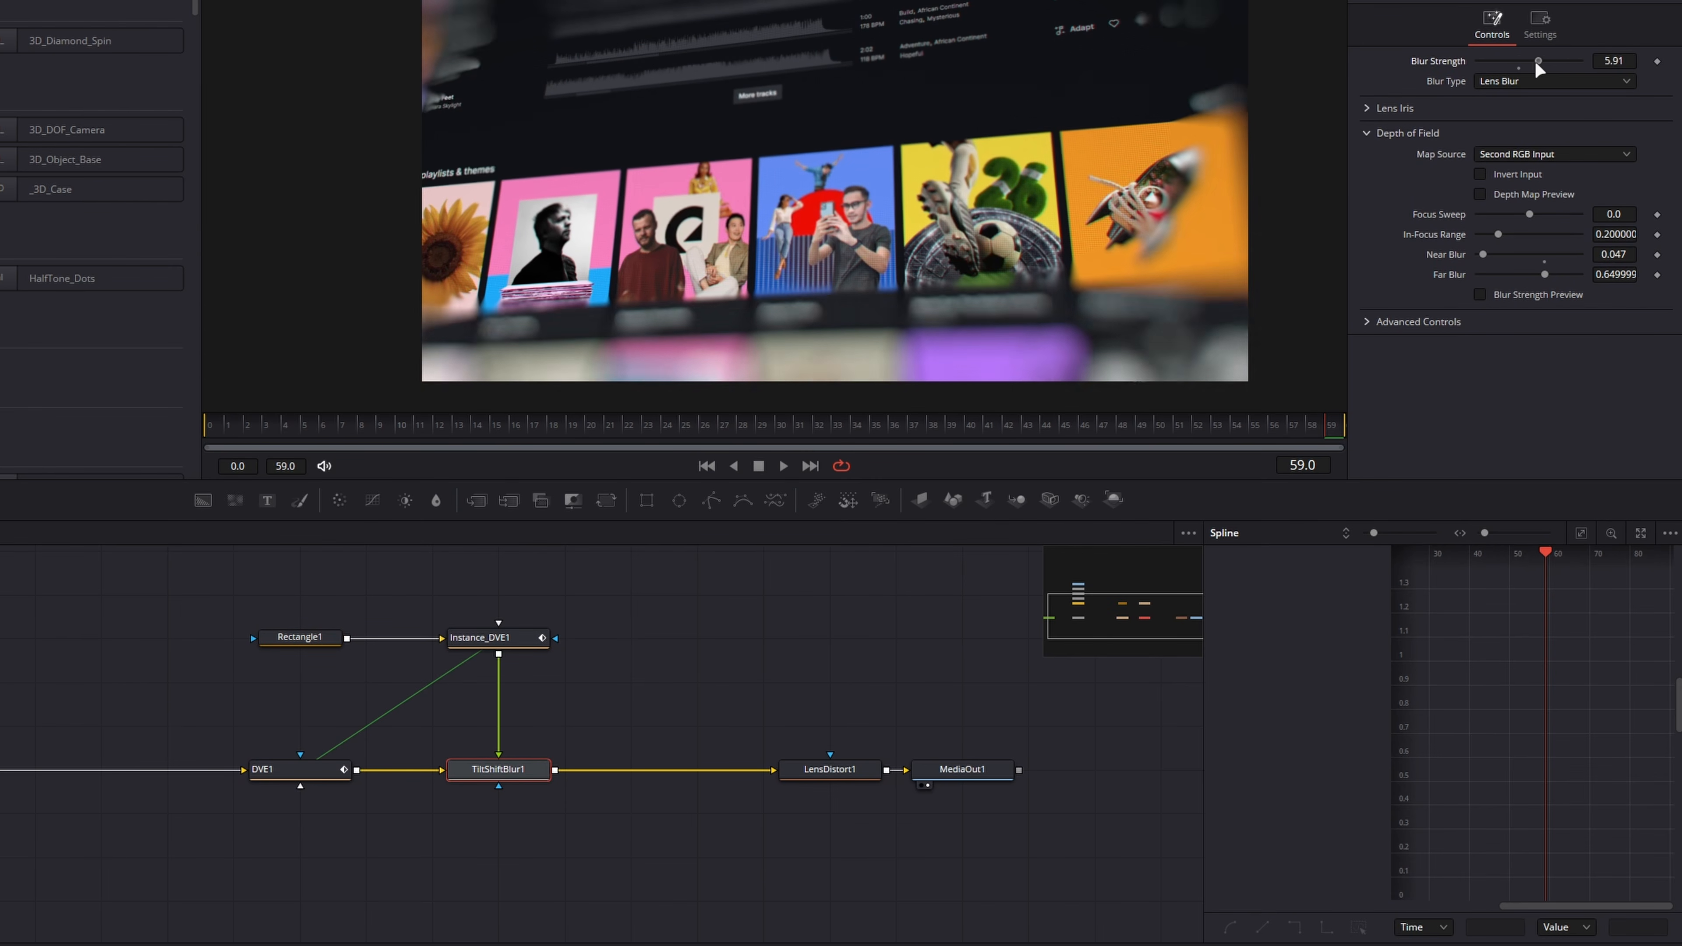
key(ctrl+z)
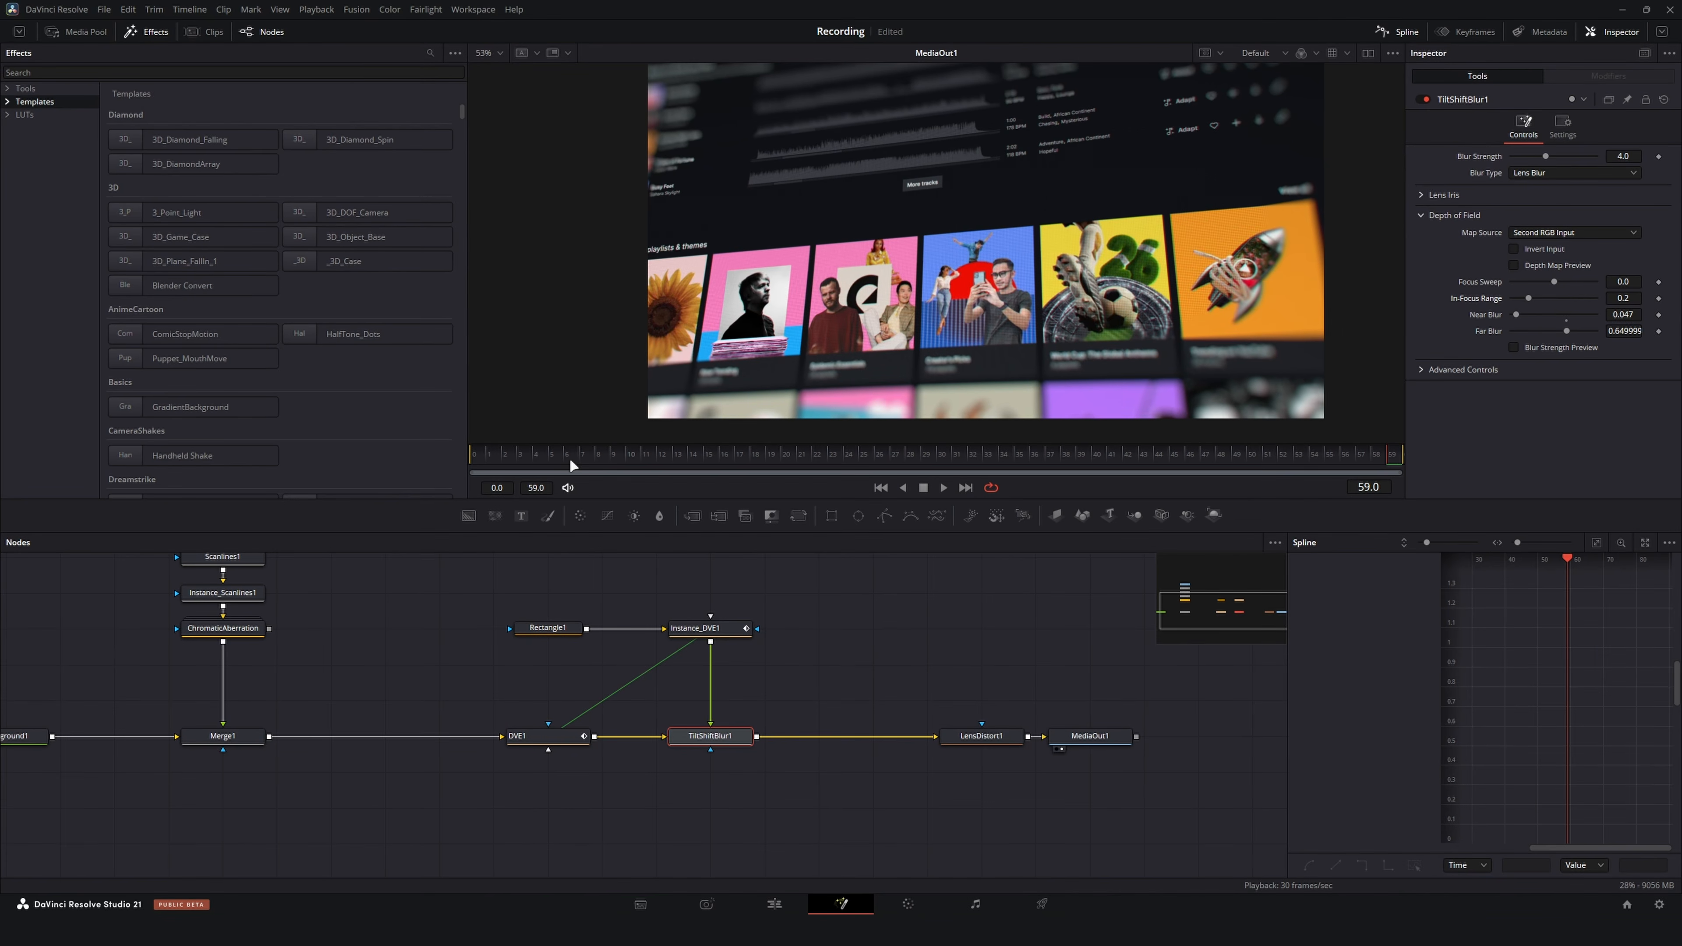
Play the composition to check the masked tilt-shift blur throughout the camera move
key(space)
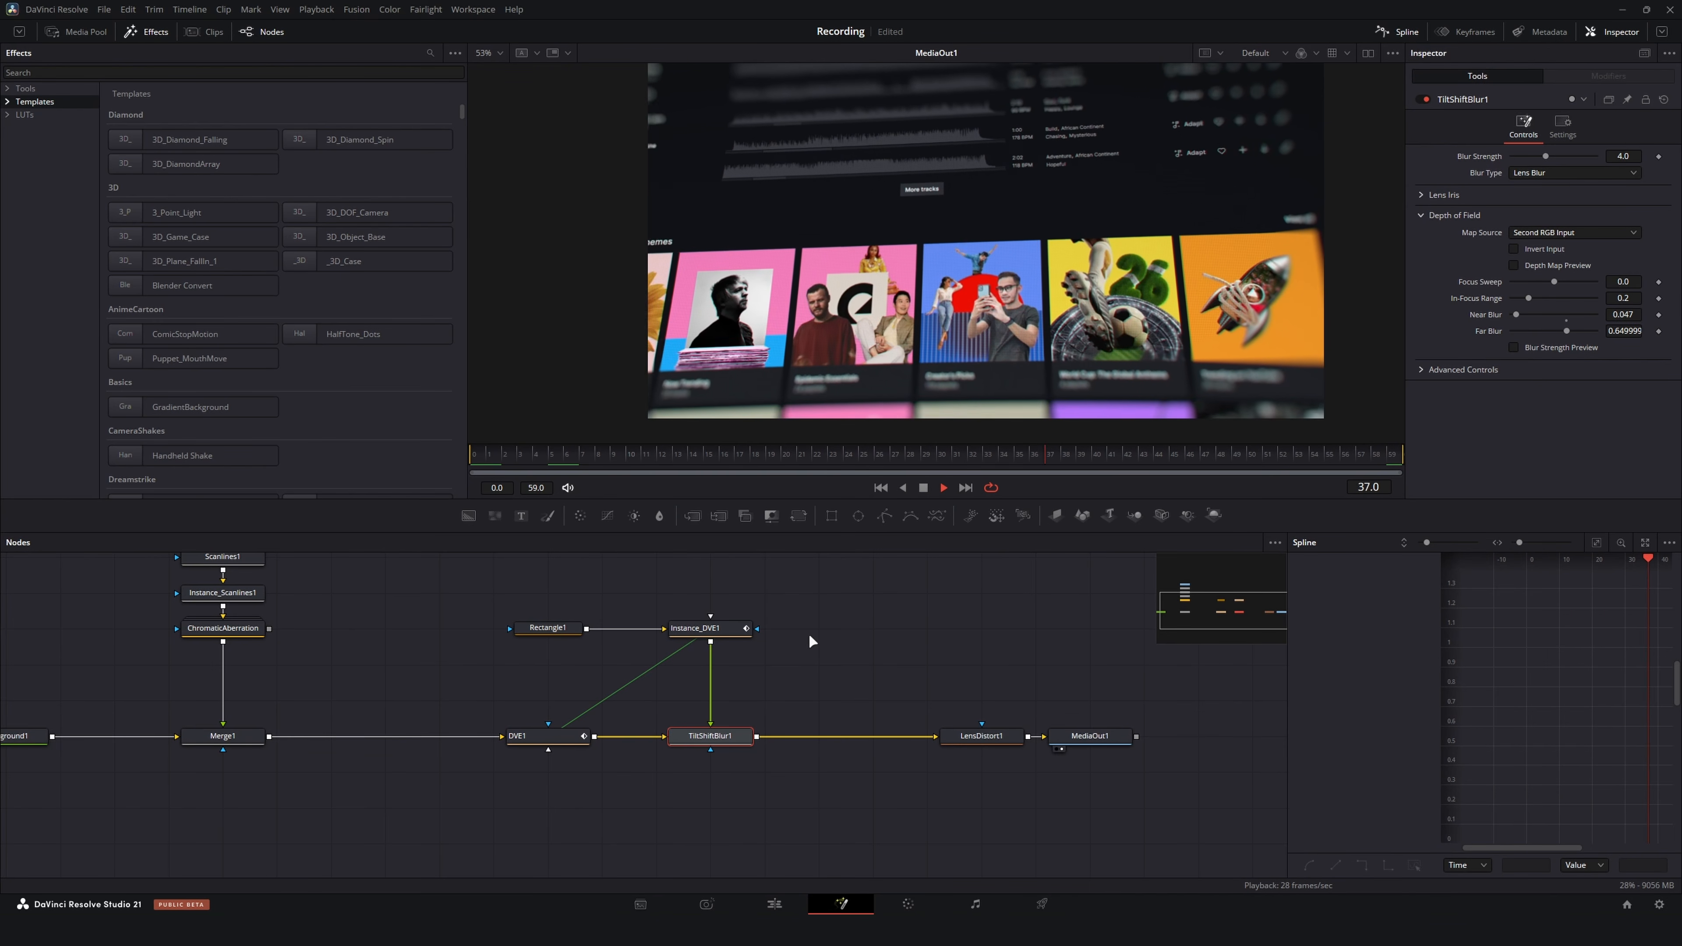